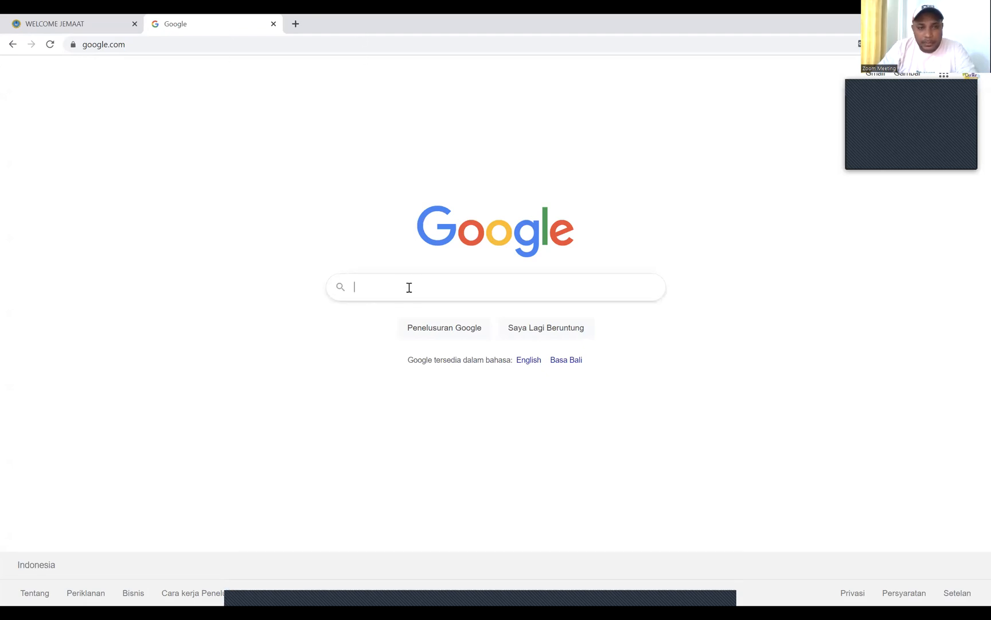
Replace google.com in the address bar with sinodegpipapua.org/auth and load it
click(153, 44)
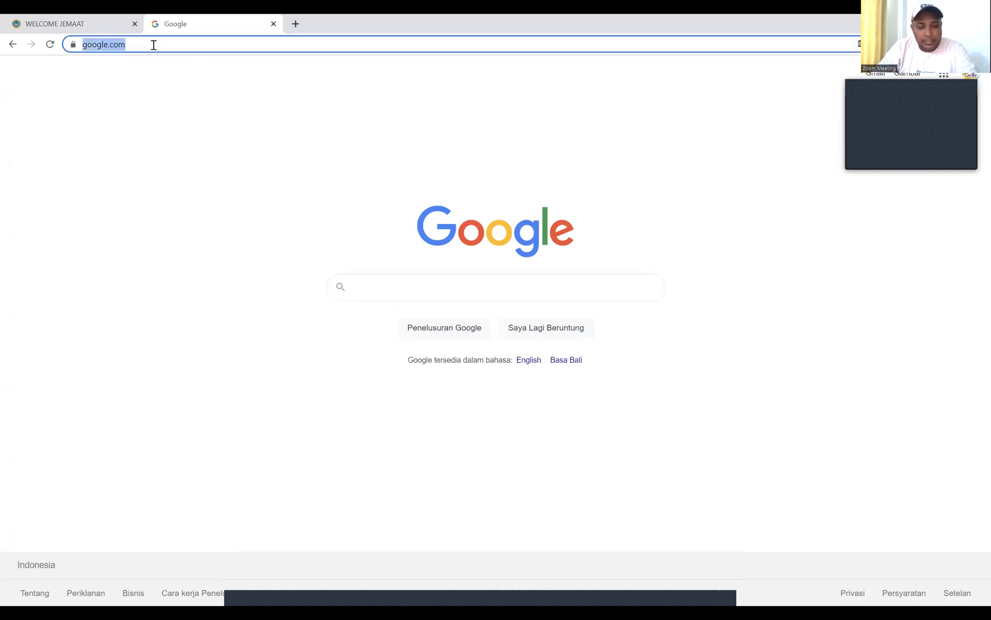
text(si)
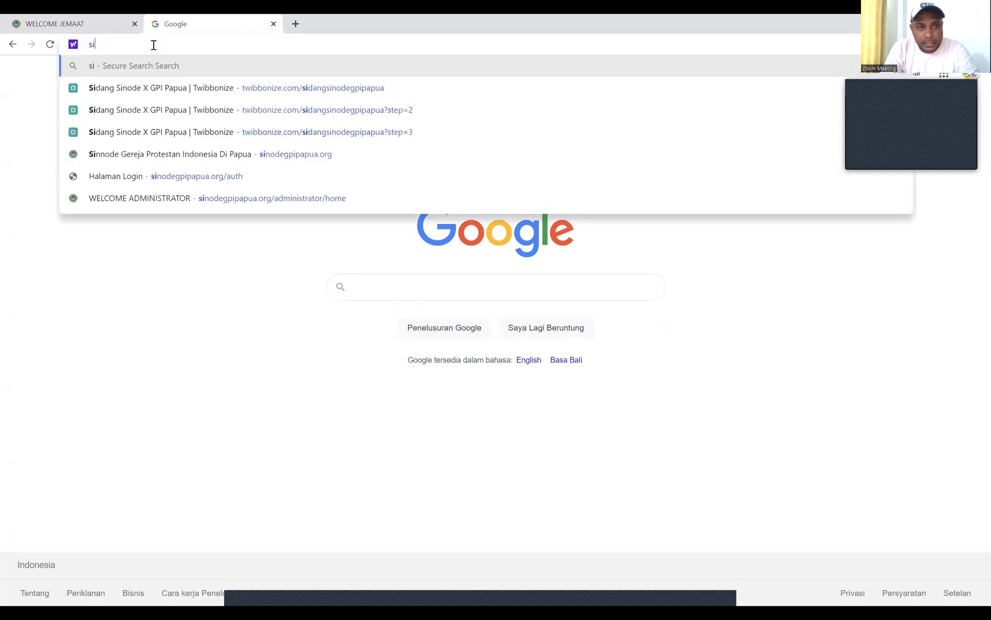
text(nodegp)
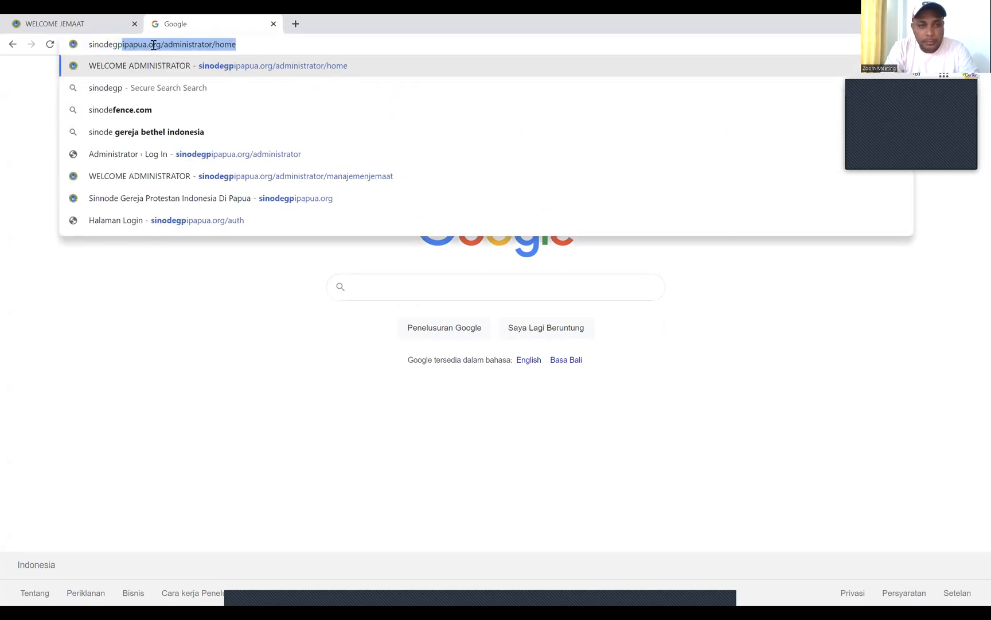
text(ipapua)
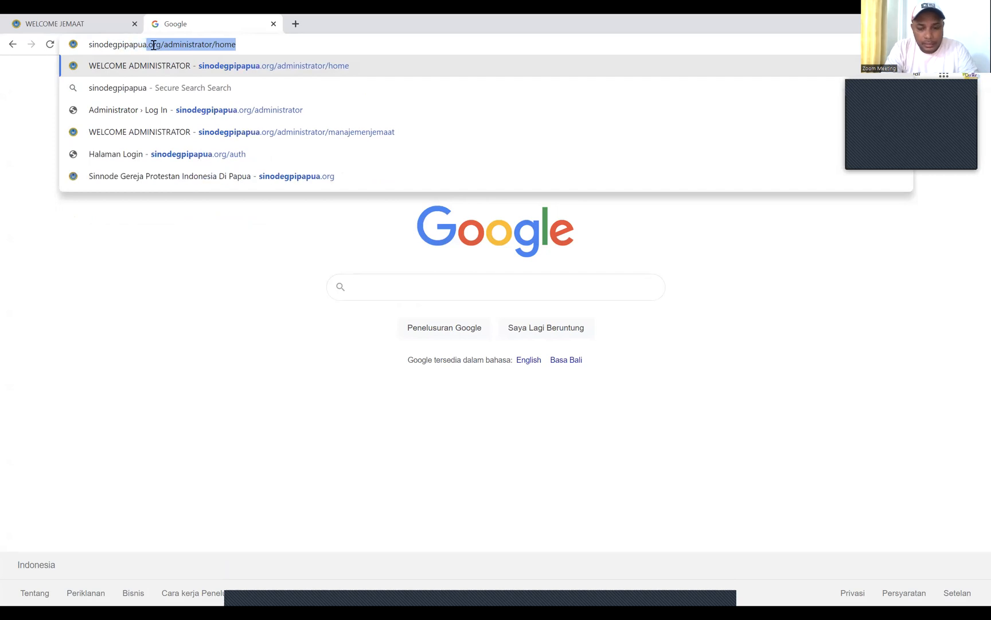
text(.)
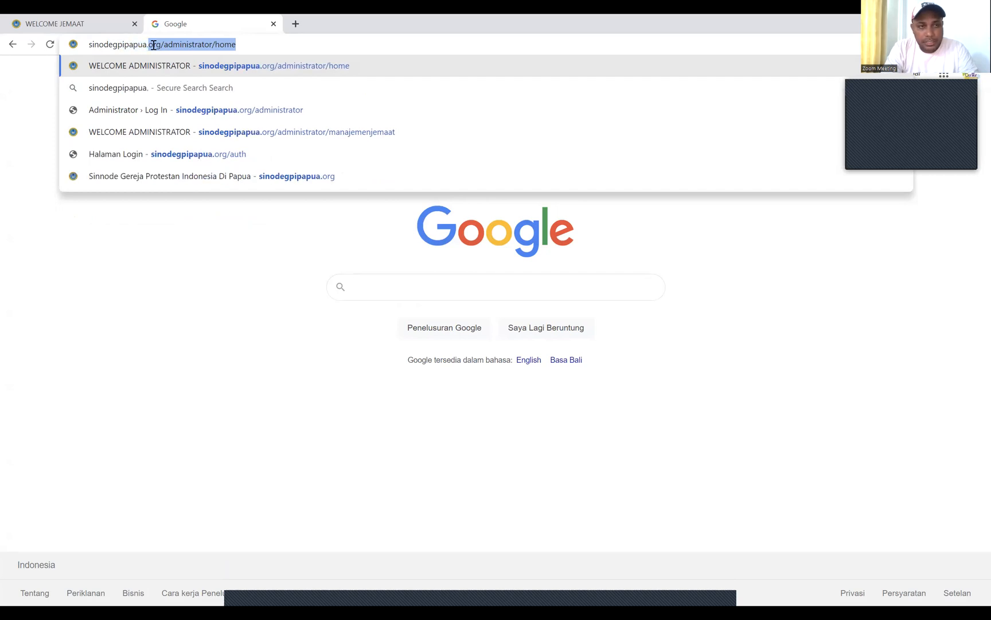
text(or)
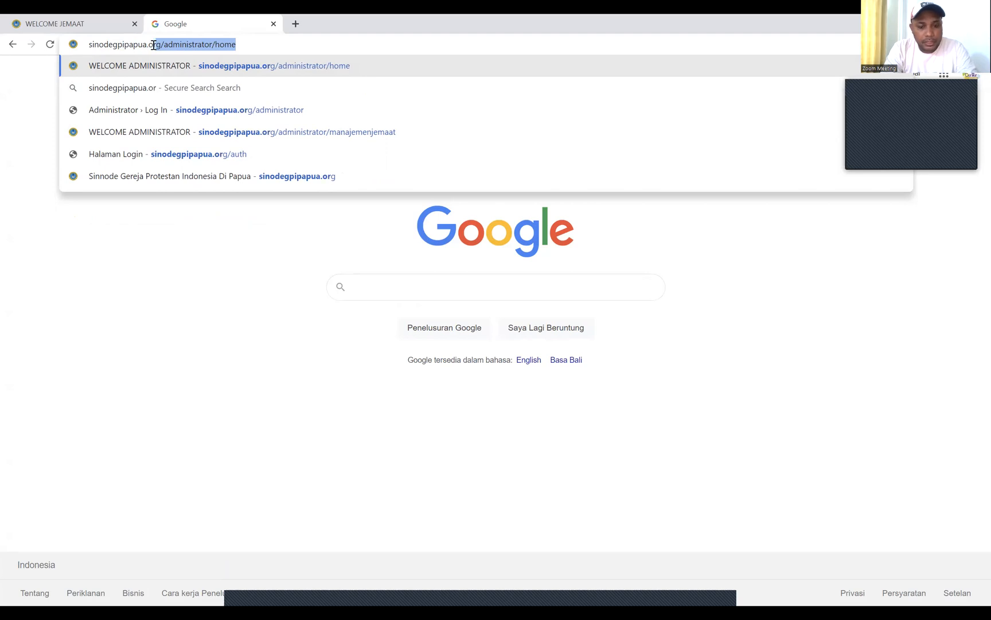
text(g/)
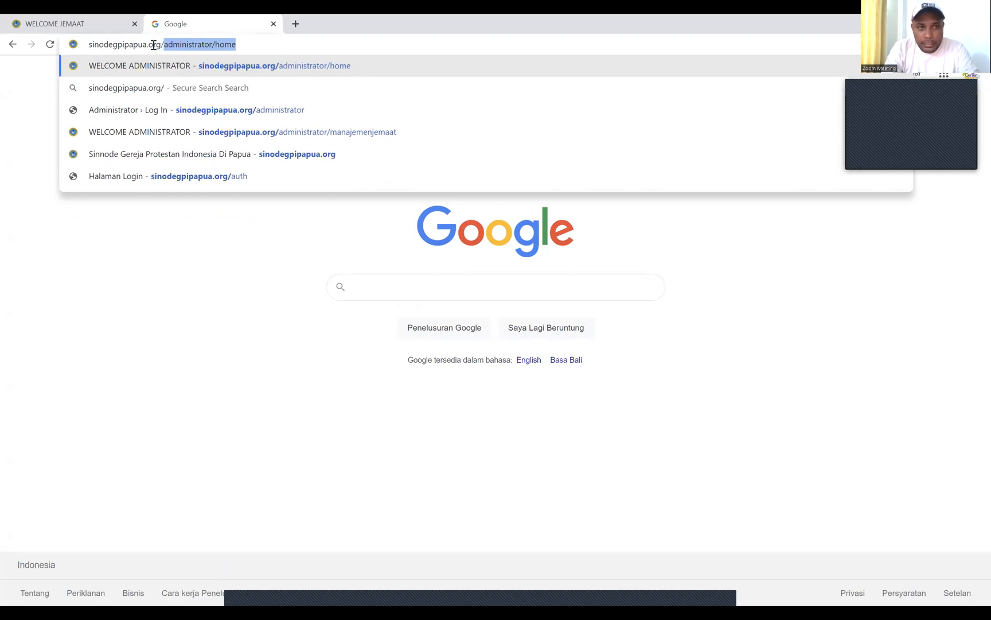
text(auth)
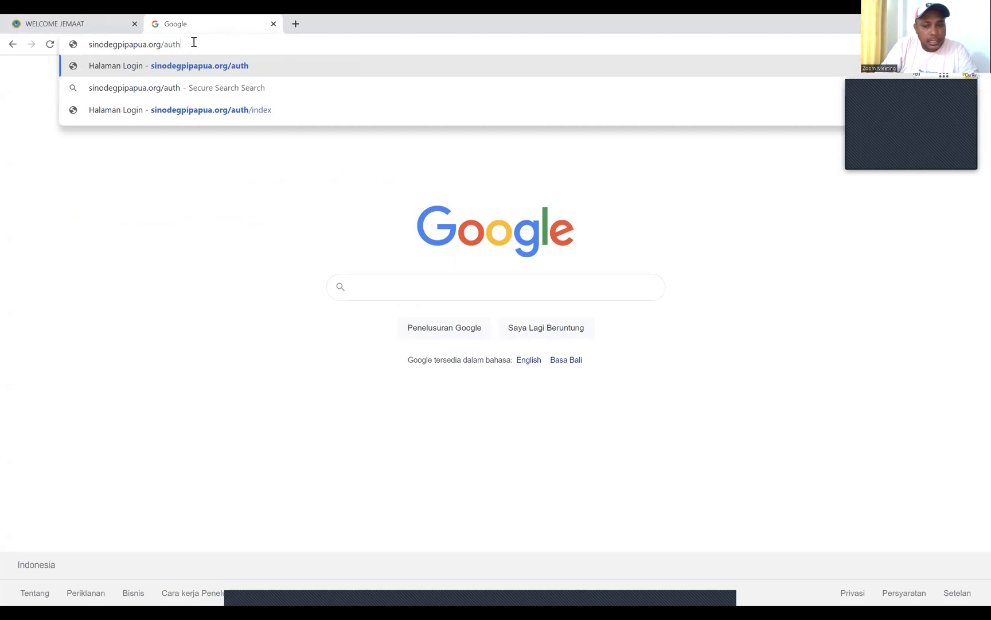
key(Return)
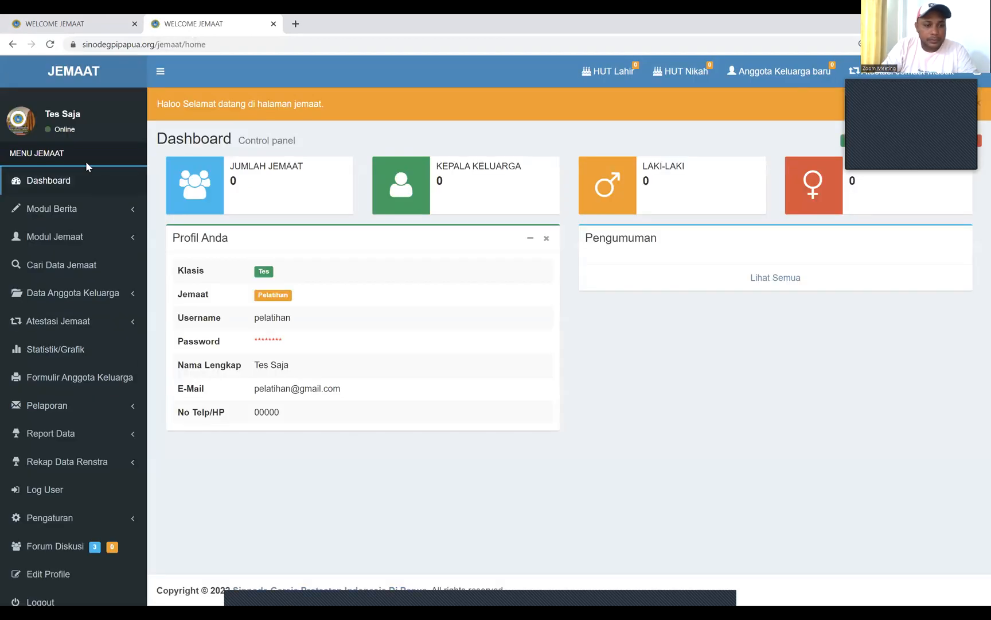
Log out of the member dashboard, open the login page, and clear the autofilled username
click(52, 600)
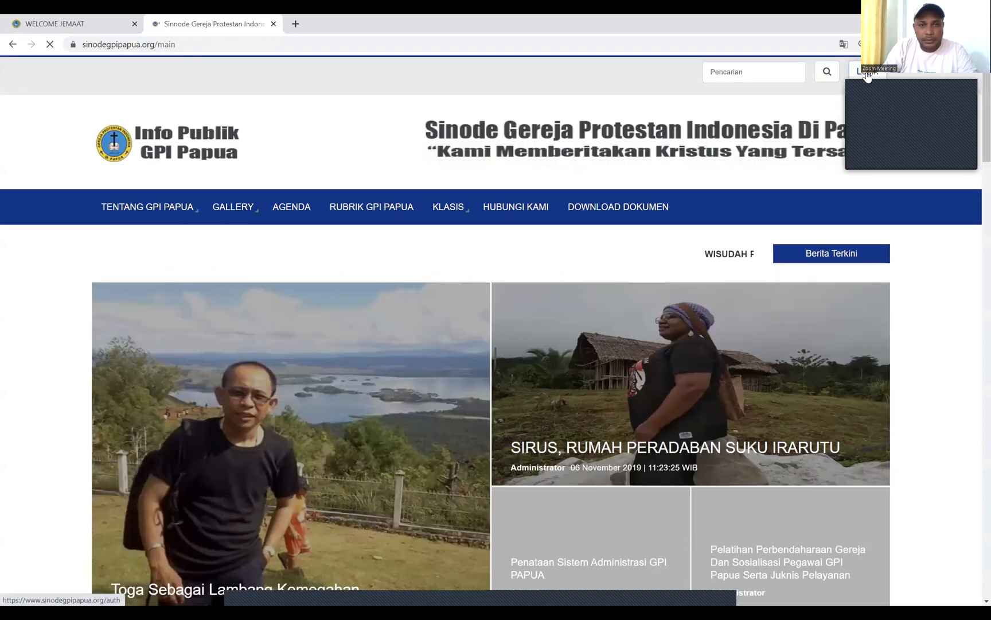
click(868, 74)
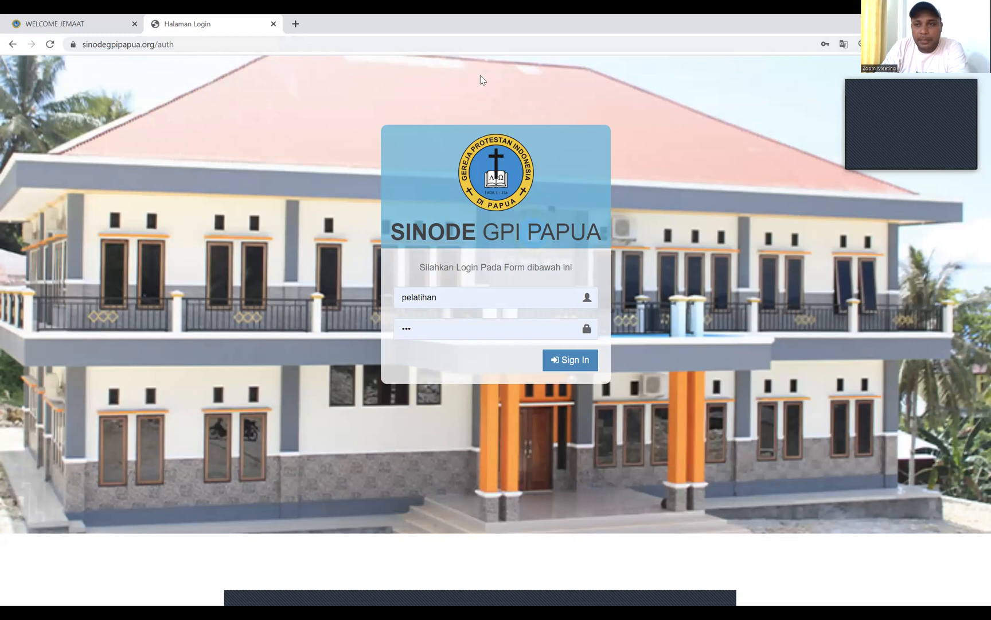
click(455, 299)
key(BackSpace)
key(BackSpace)
key(BackSpace)
key(BackSpace)
key(BackSpace)
key(BackSpace)
key(BackSpace)
key(BackSpace)
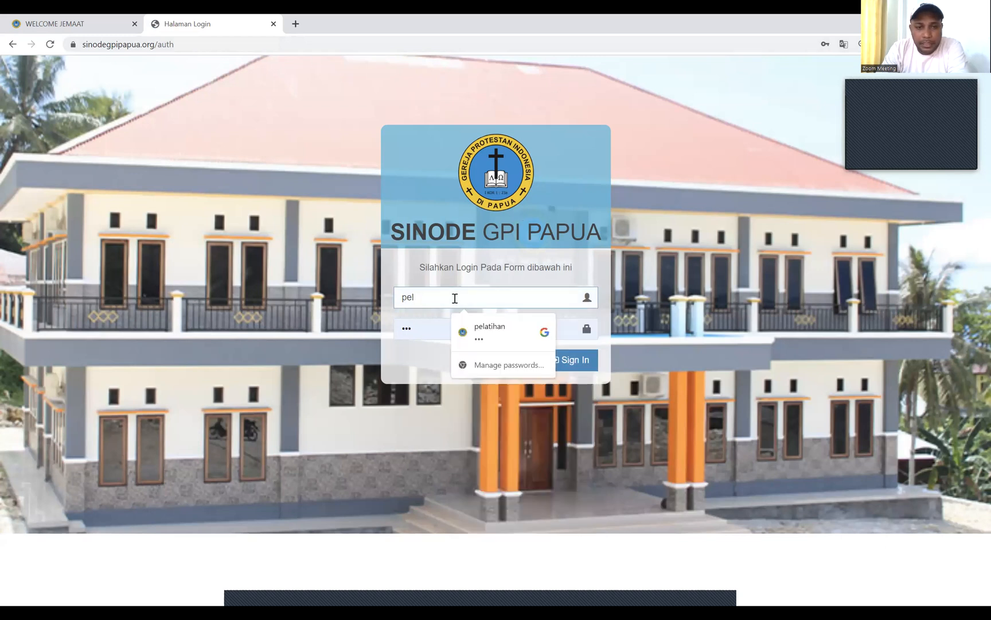
key(BackSpace)
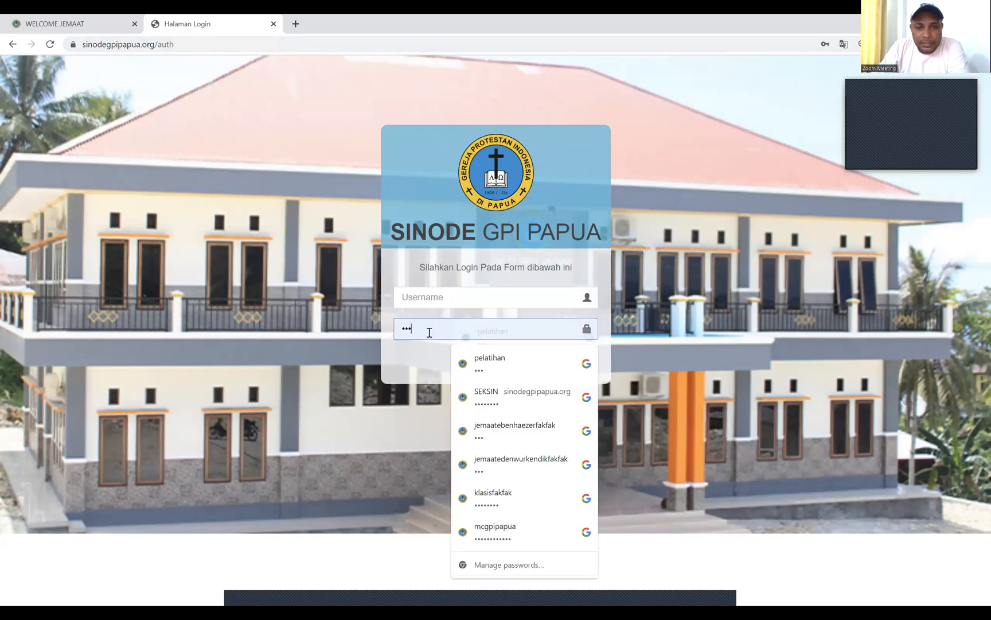
Enter the training account's username and password in the login form
click(429, 332)
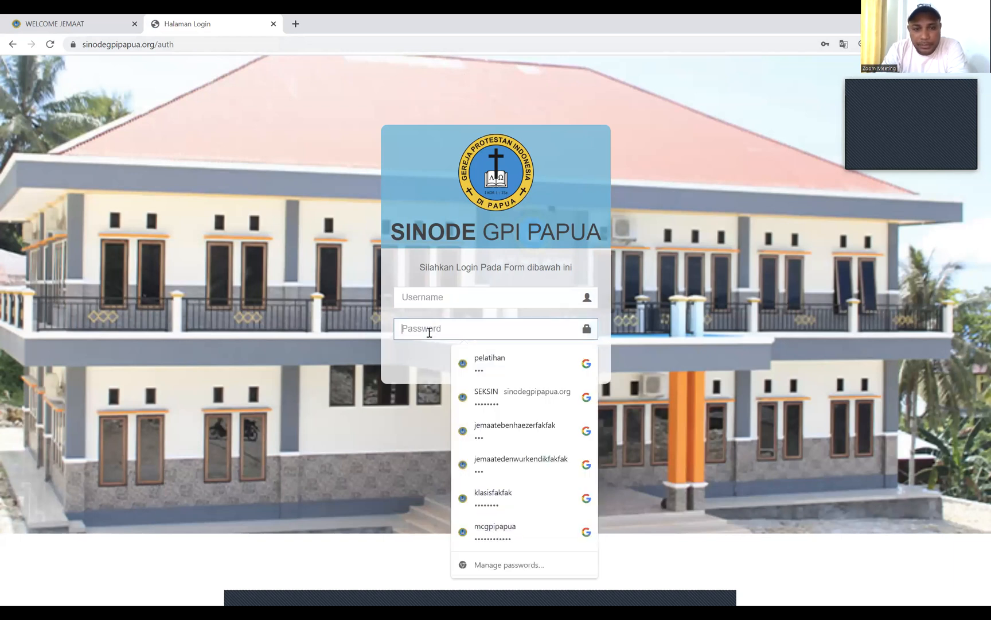
click(422, 294)
text(pela)
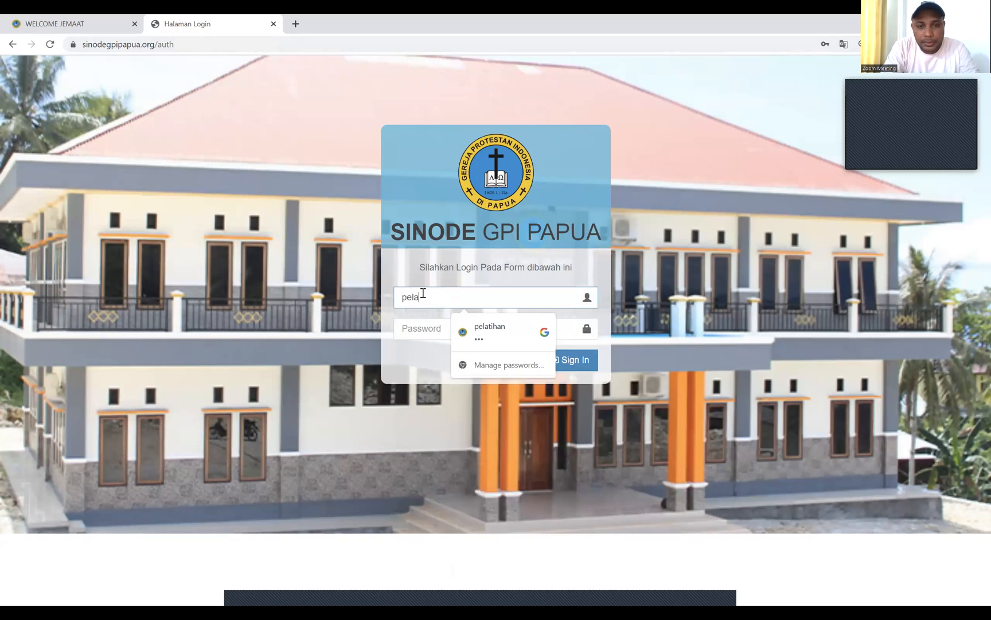
text(tihan)
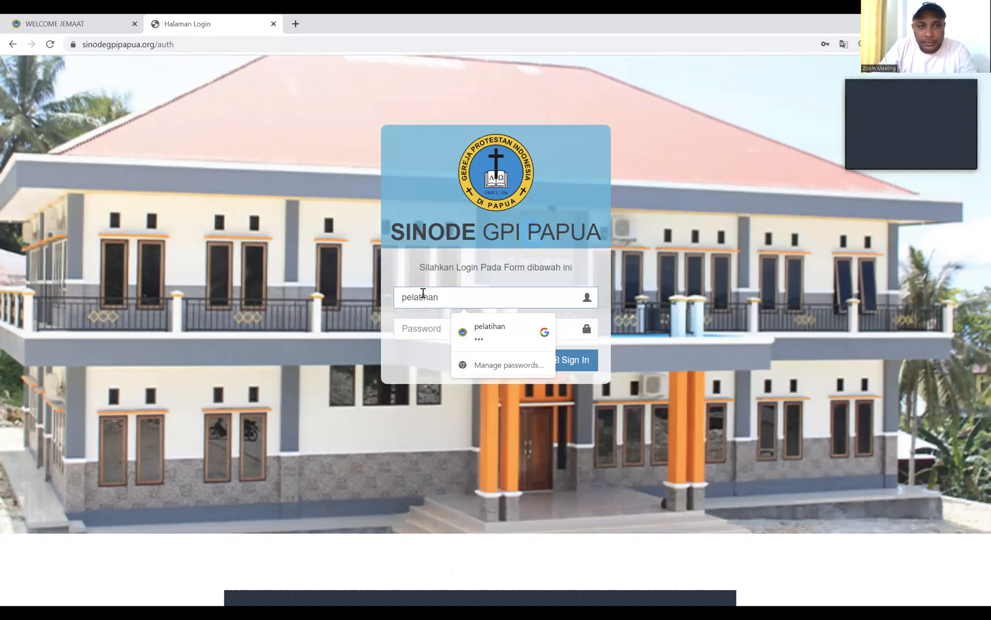
click(425, 329)
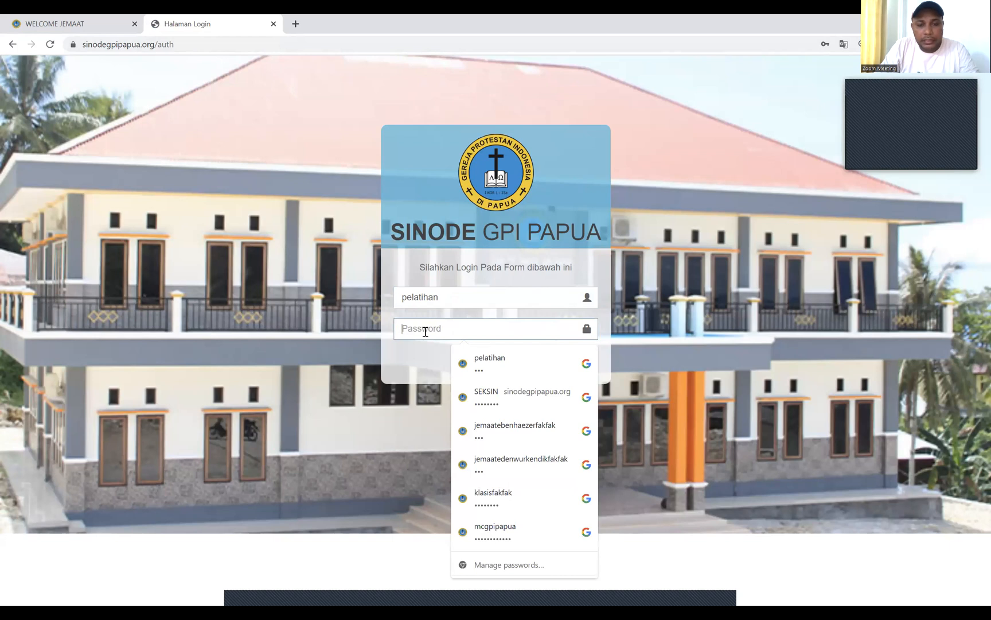
text(•••)
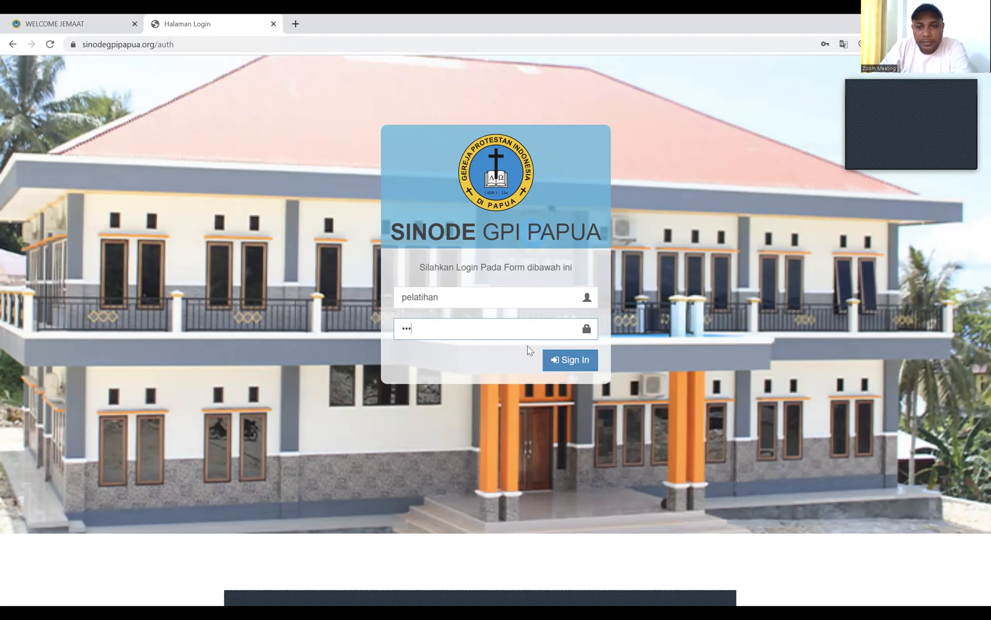
Sign in with the training account and browse the JEMAAT dashboard sidebar
click(573, 368)
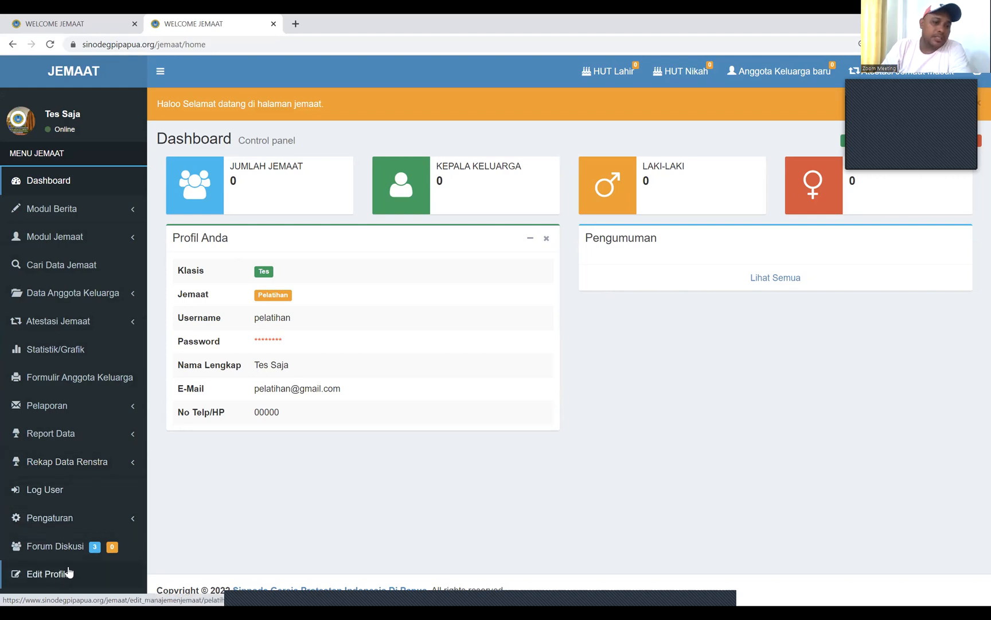
scroll(108, 548, down, 1)
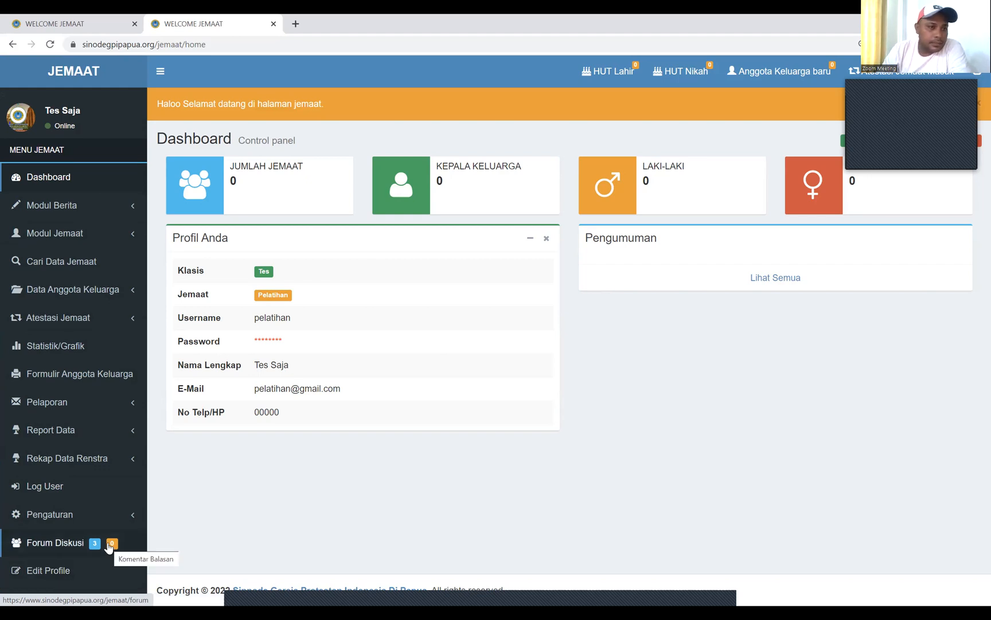
click(19, 202)
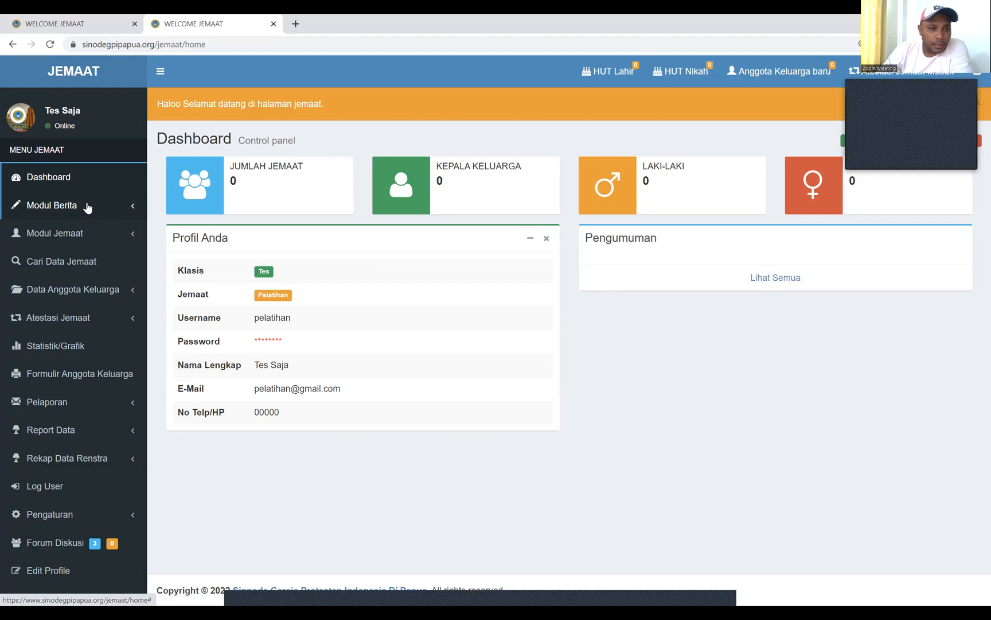
Open the Cari Data Jemaat search page and expand the Data Anggota Keluarga and Atestasi Jemaat menus
click(114, 236)
click(113, 237)
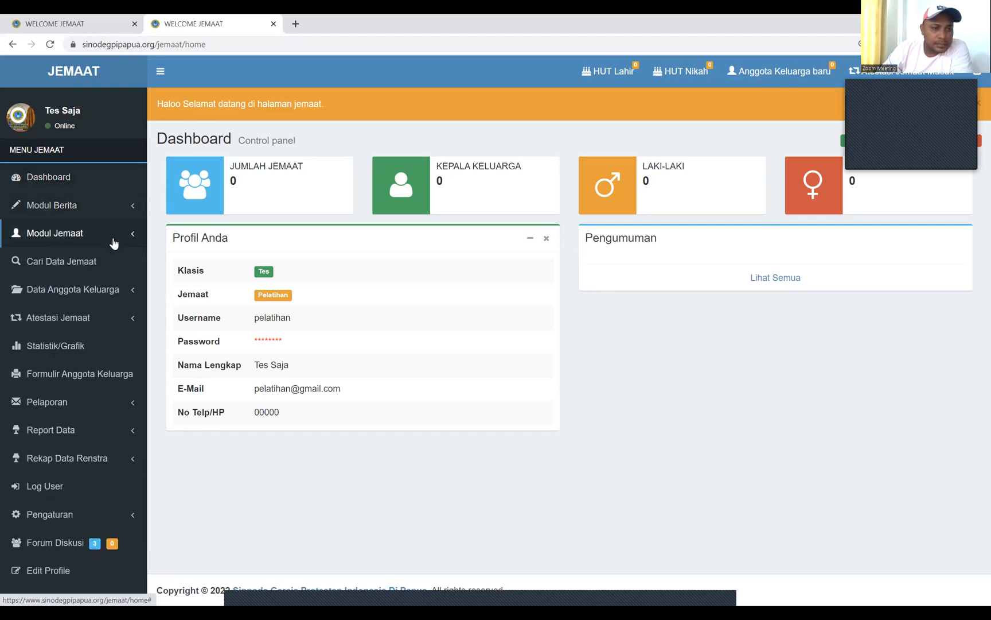
click(100, 263)
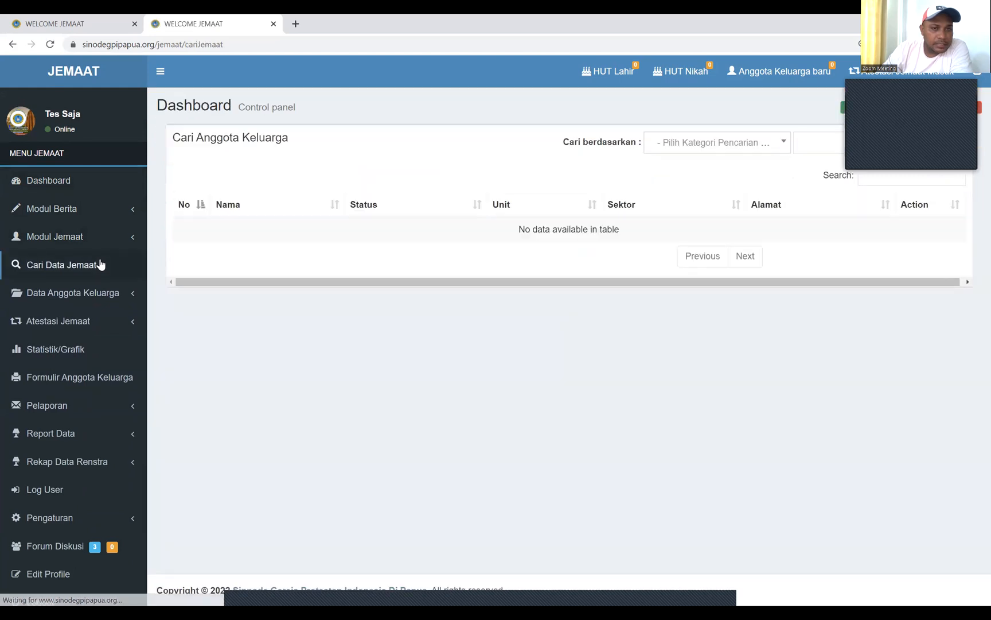
click(99, 294)
click(99, 294)
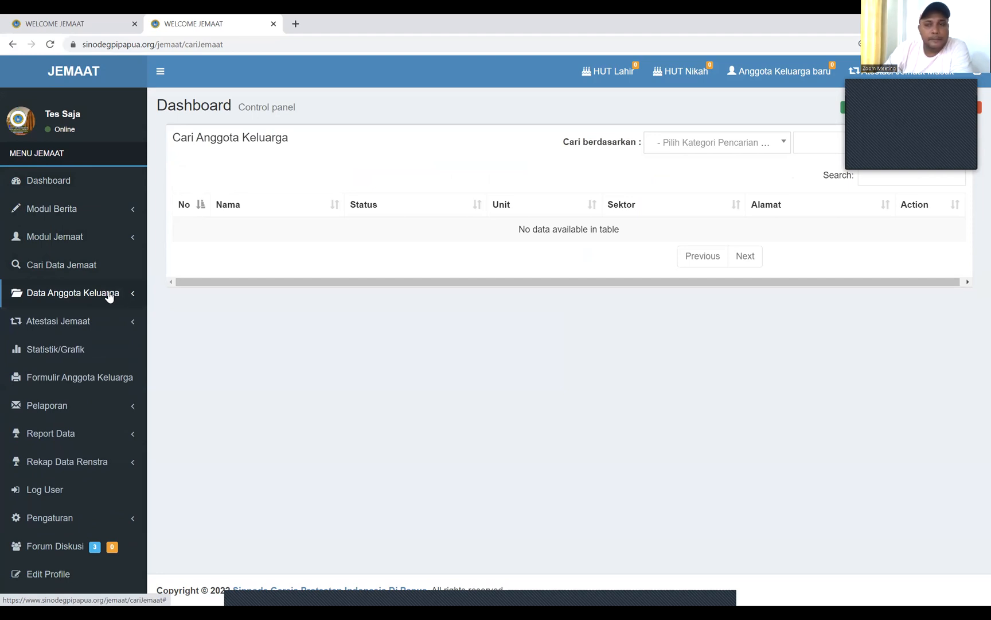
click(97, 327)
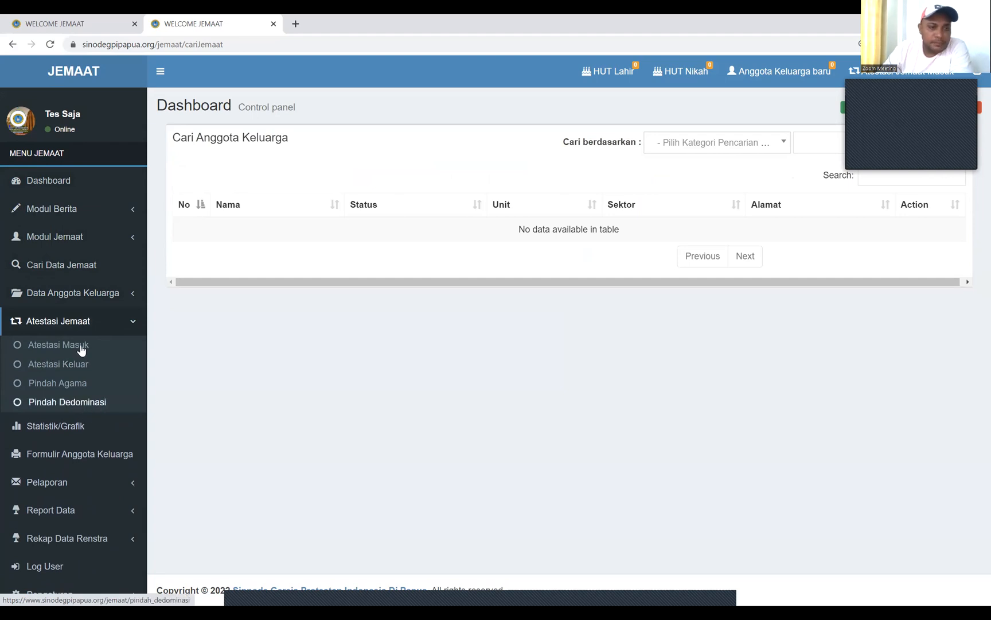
View Statistik/Grafik, open Formulir Anggota Keluarga, and expand the Pelaporan menu
click(66, 426)
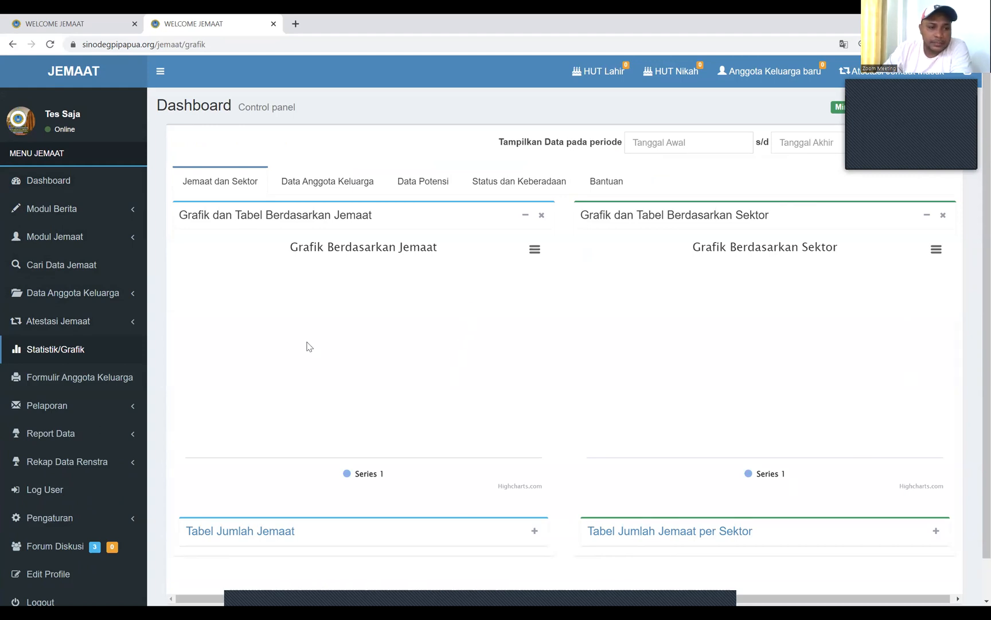
scroll(67, 349, down, 1)
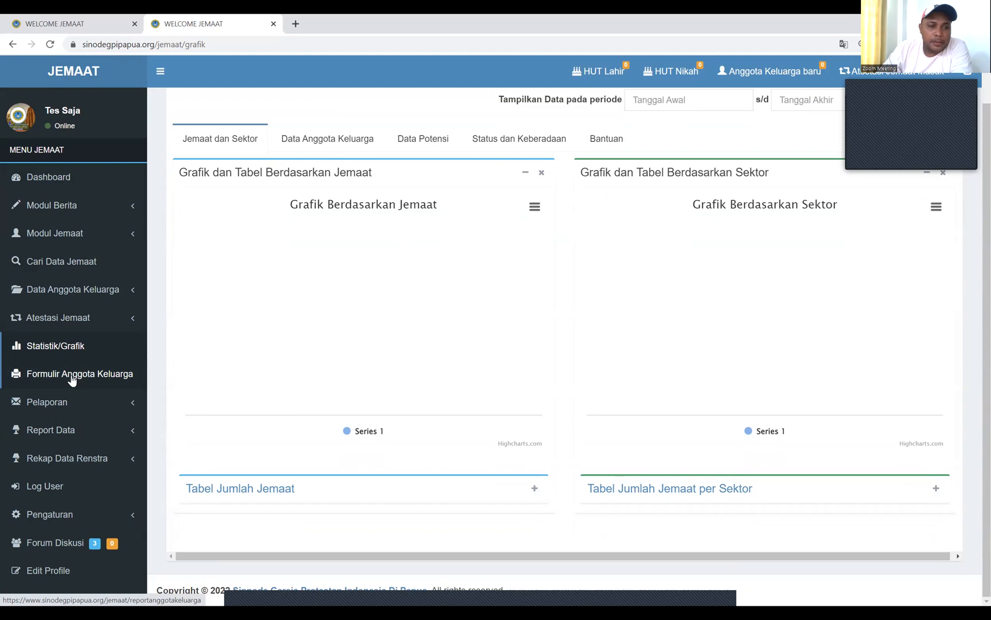
click(72, 379)
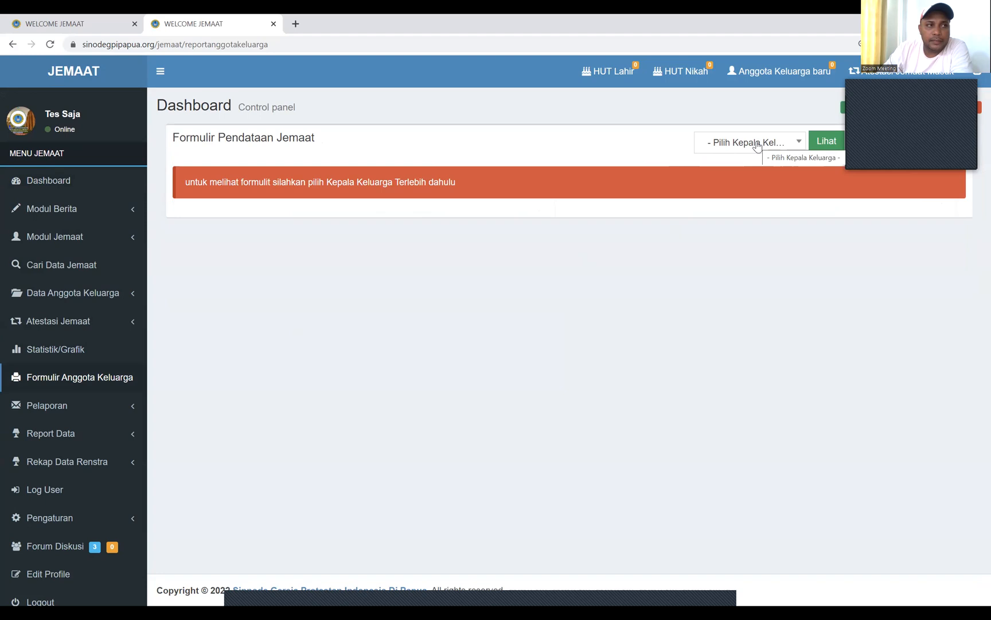
click(64, 410)
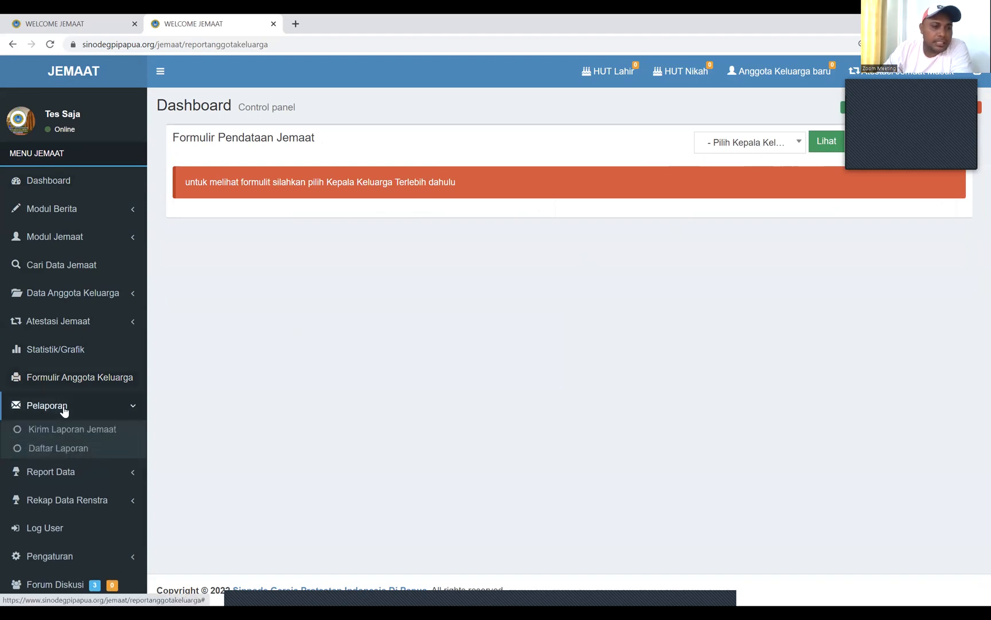
click(77, 427)
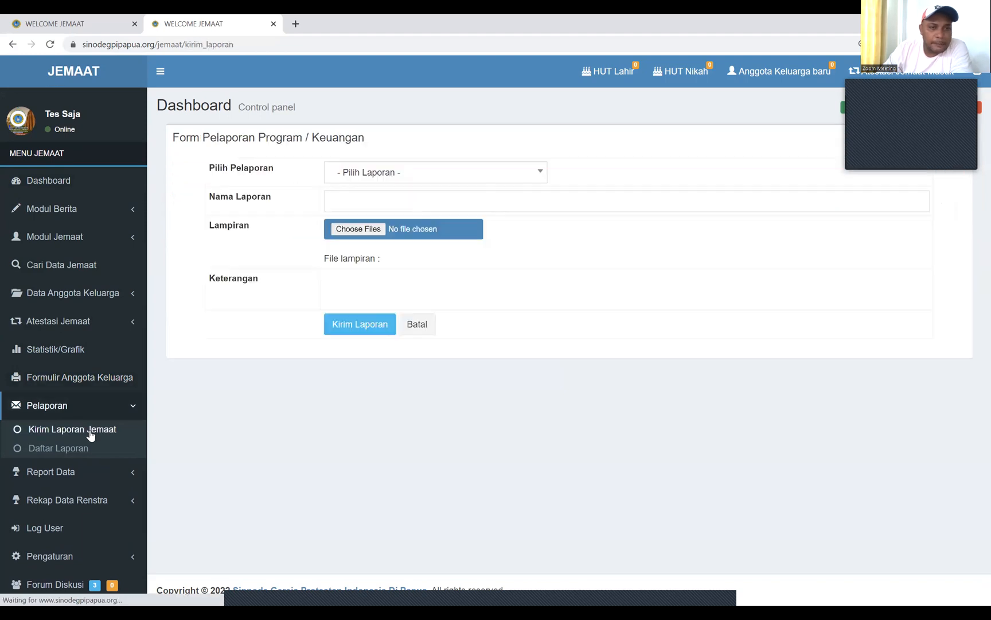
click(420, 174)
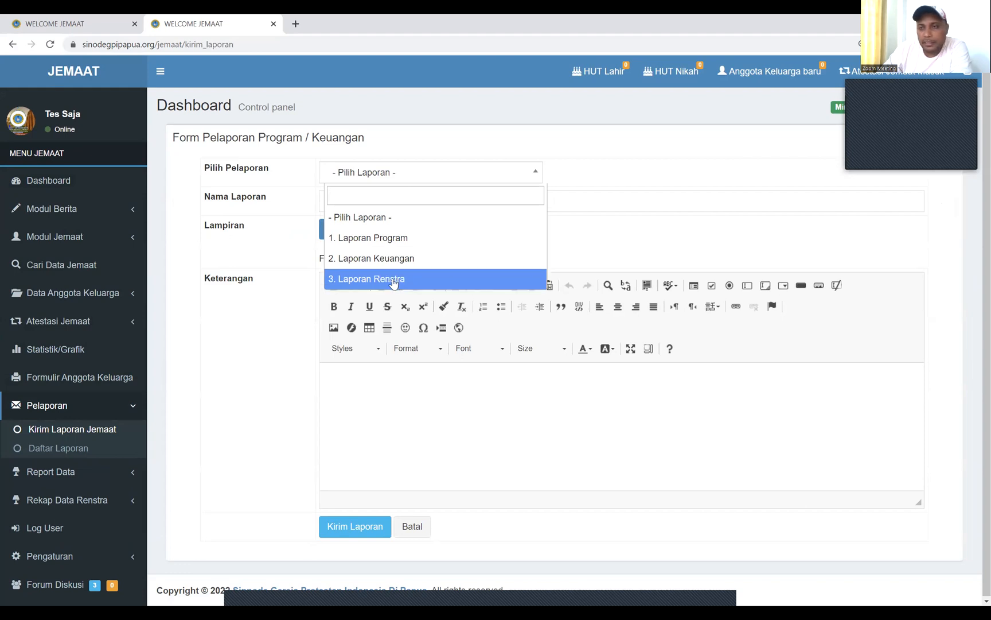
click(289, 248)
click(426, 178)
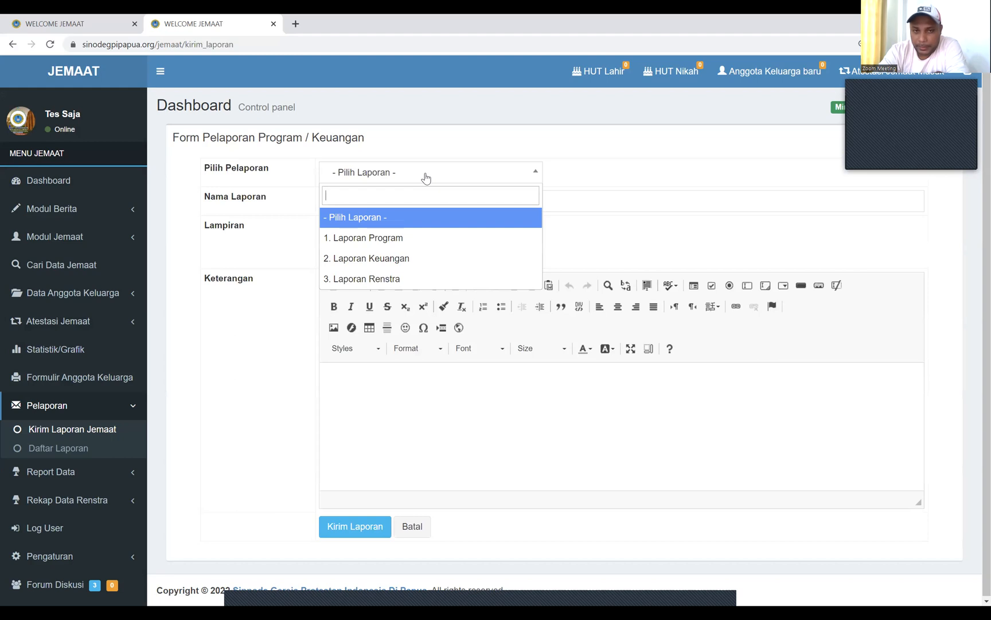
Set the report type to '1. Laporan Program' and name it 'laporan pelayanan triwulan 1 januari-april'
click(391, 240)
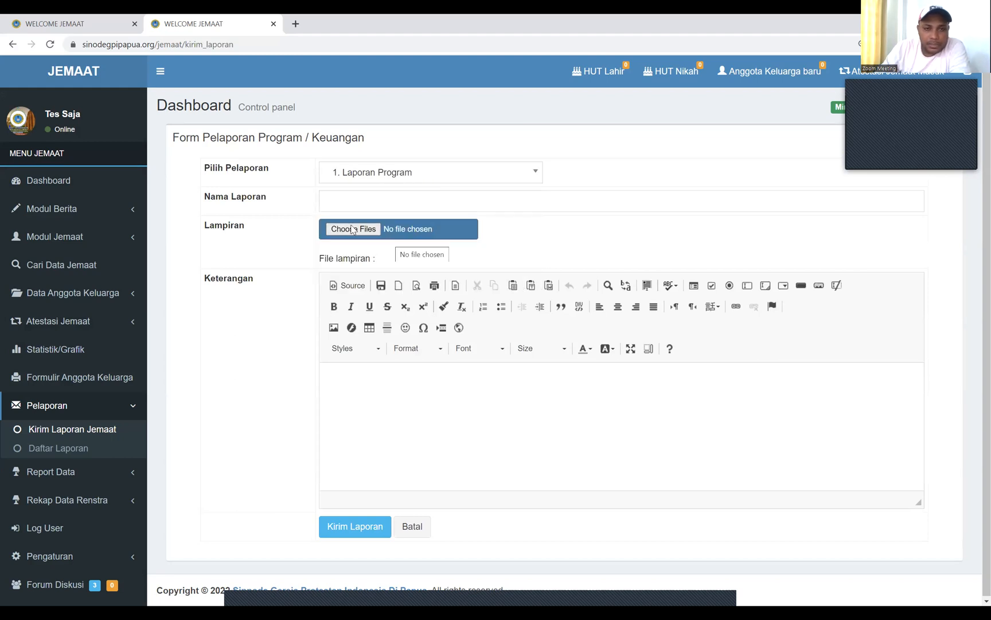
click(466, 174)
click(361, 240)
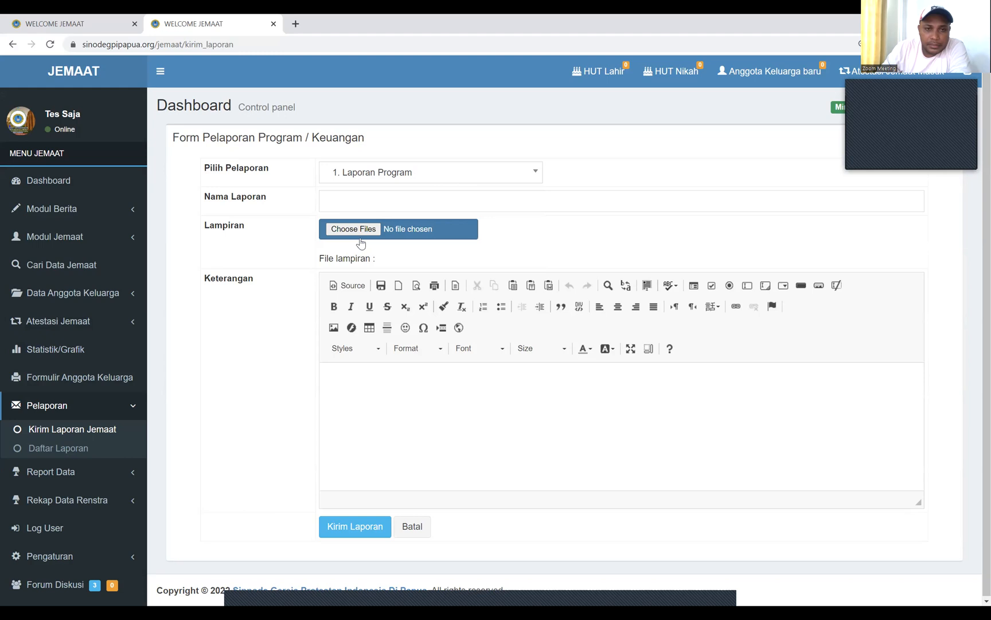
click(376, 199)
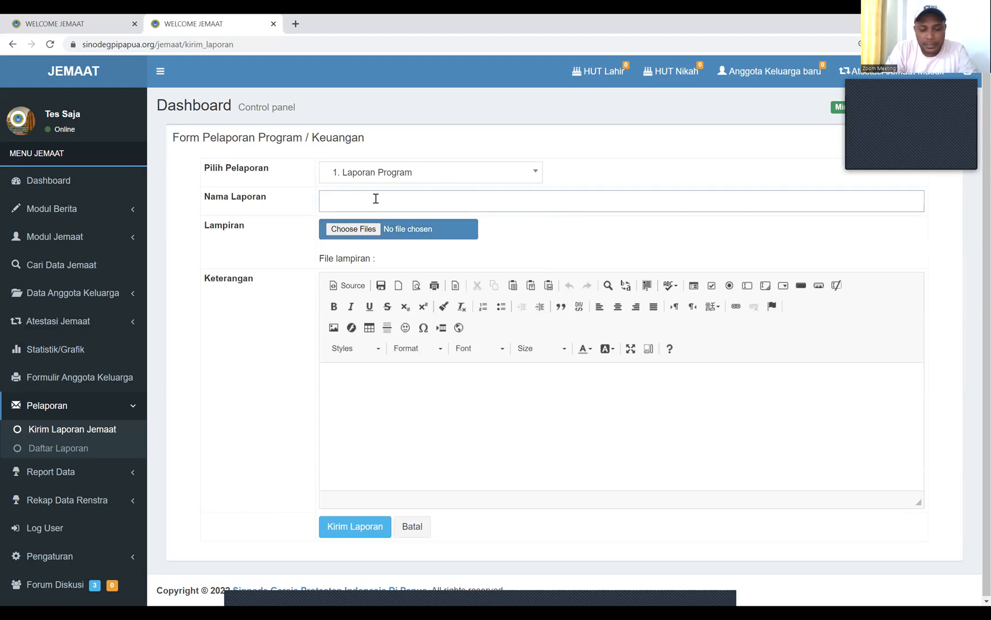
text(lapo)
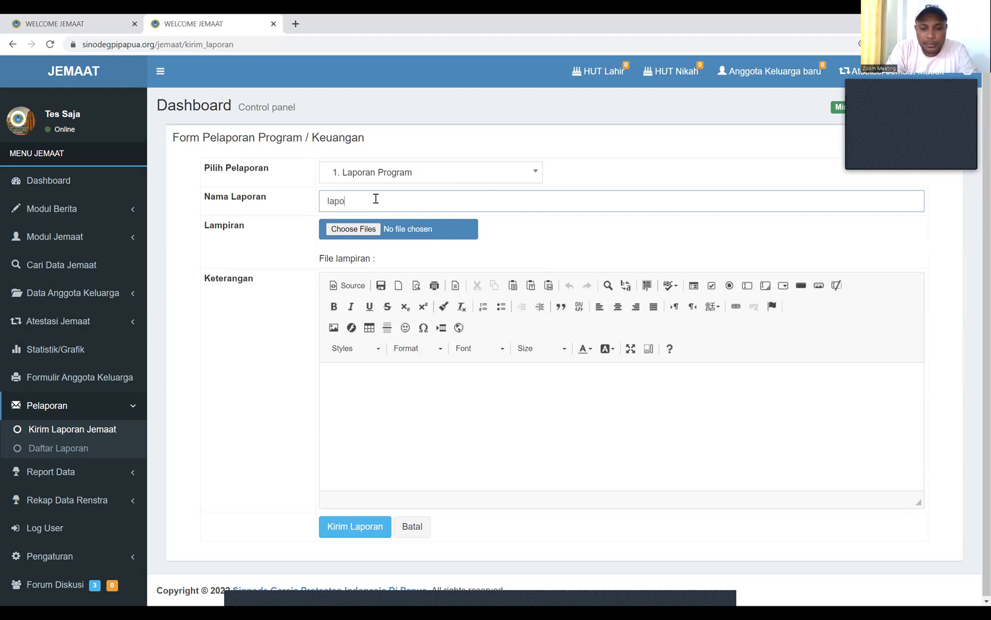
text(ran pela)
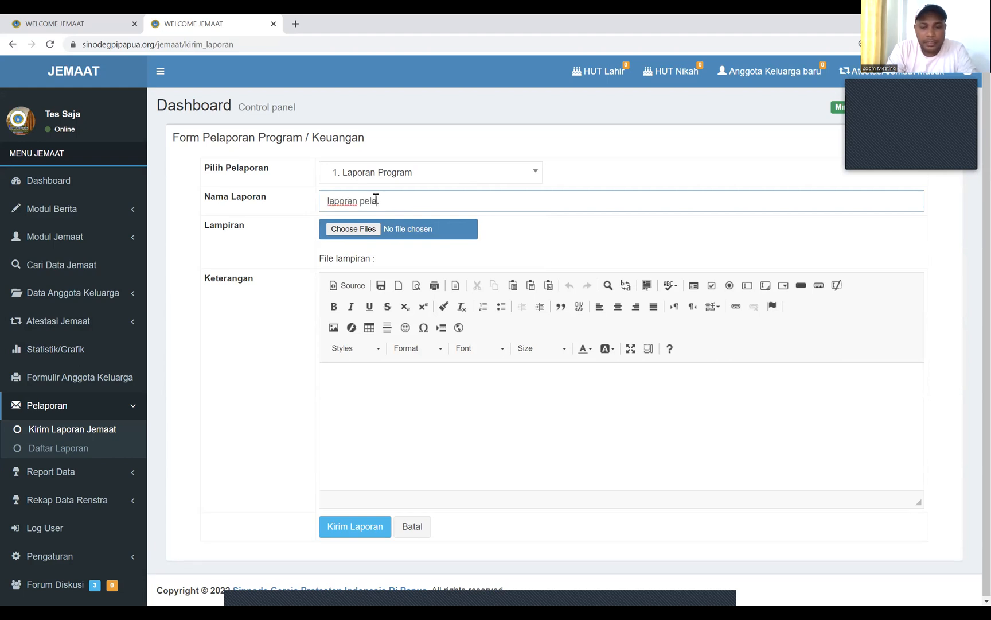
text(yana)
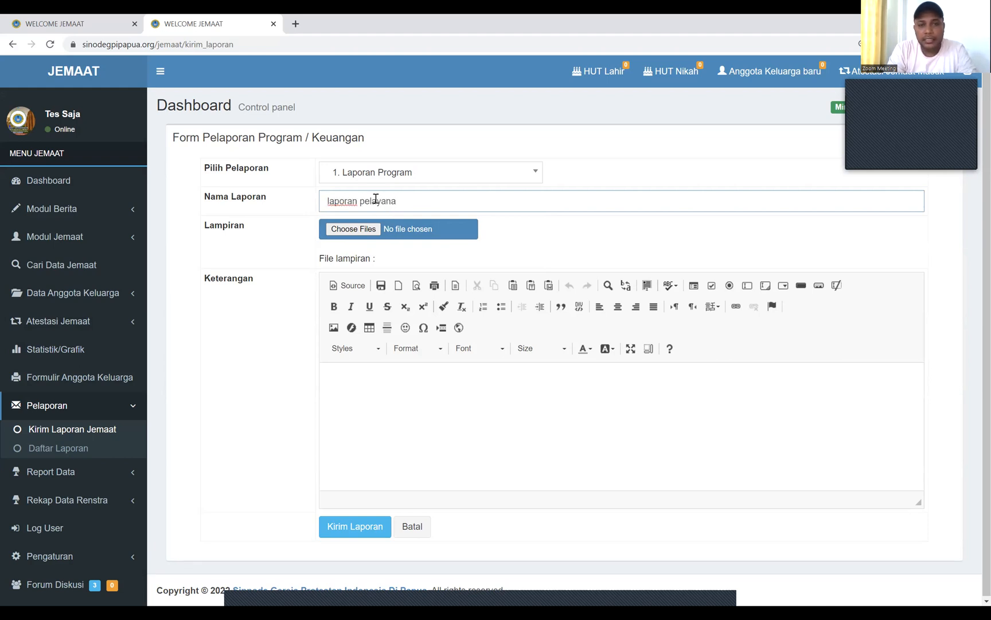
text(n triwulan 1 ja)
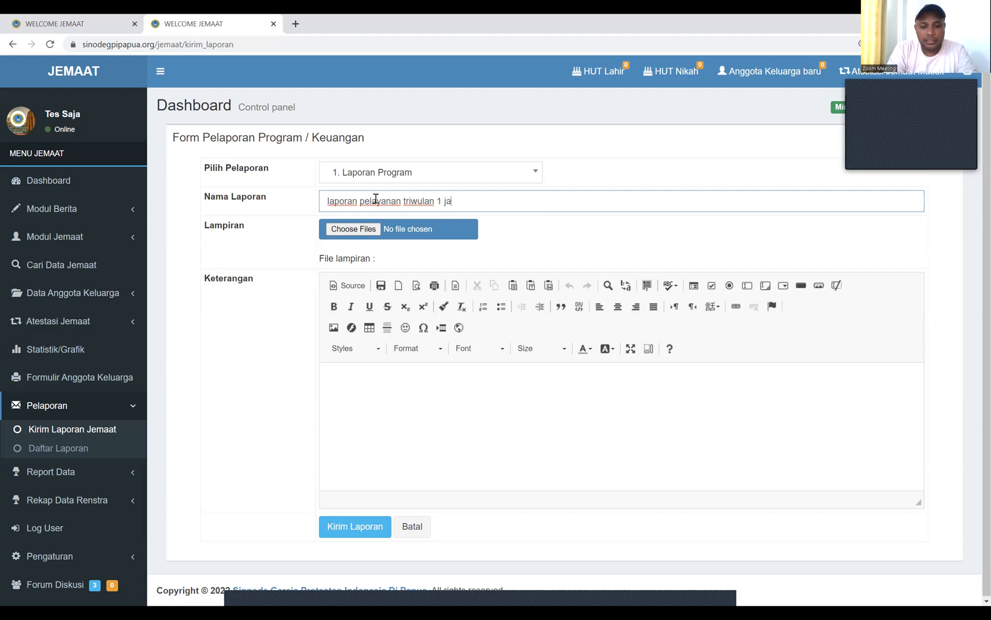
text(nuar)
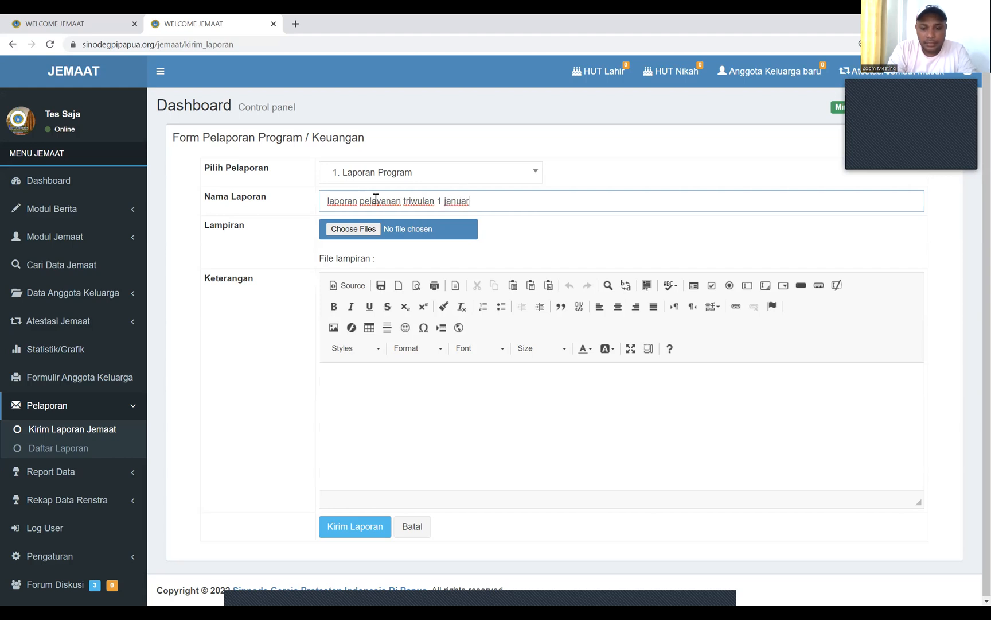
text(i-april)
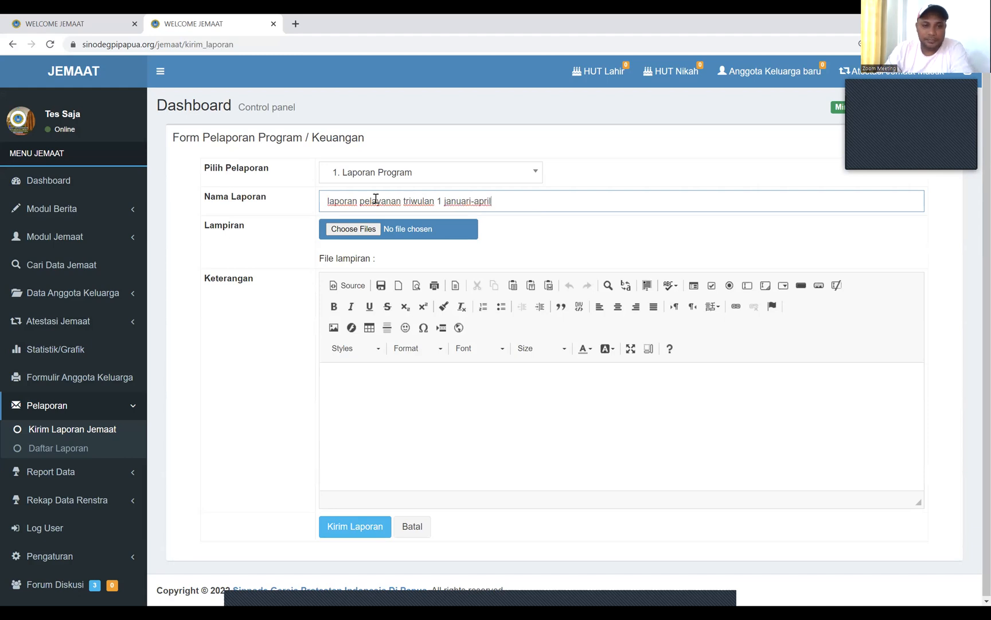
click(355, 230)
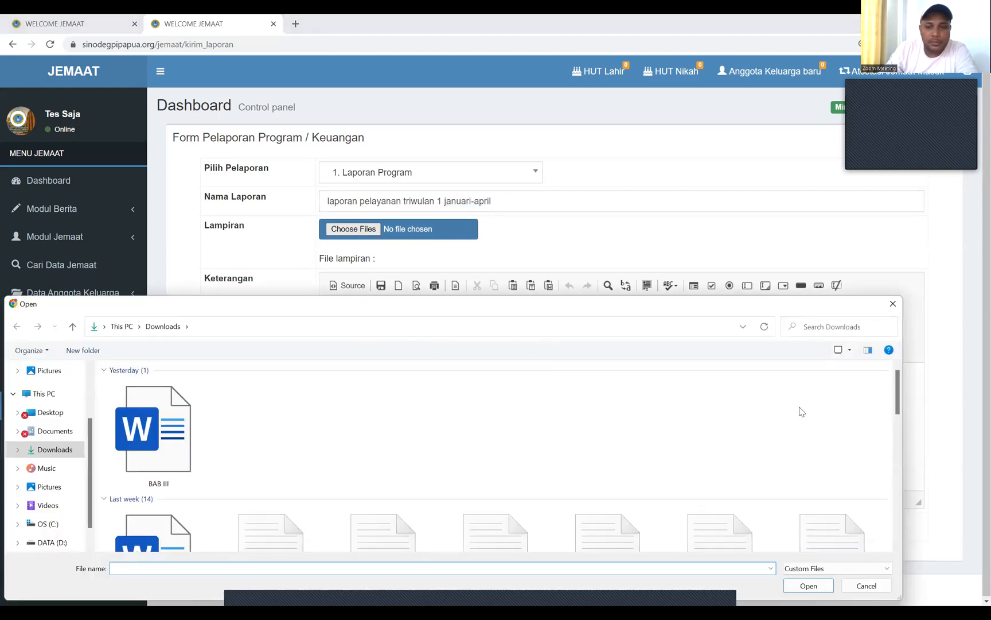
Dismiss the file picker and type filler text 'xaXAxaaaa' into Keterangan
drag(897, 396, 898, 437)
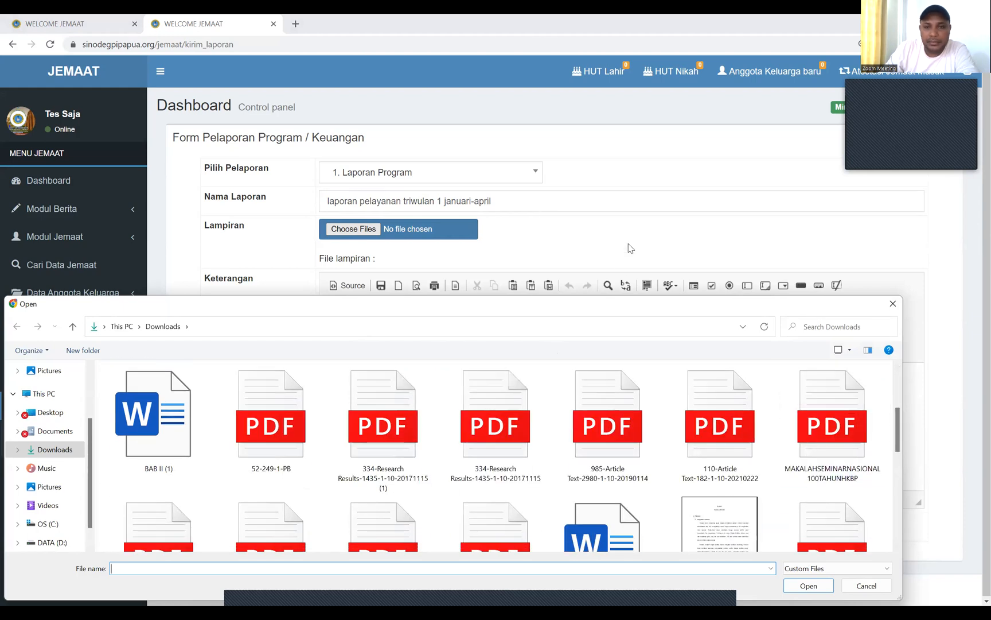
click(898, 306)
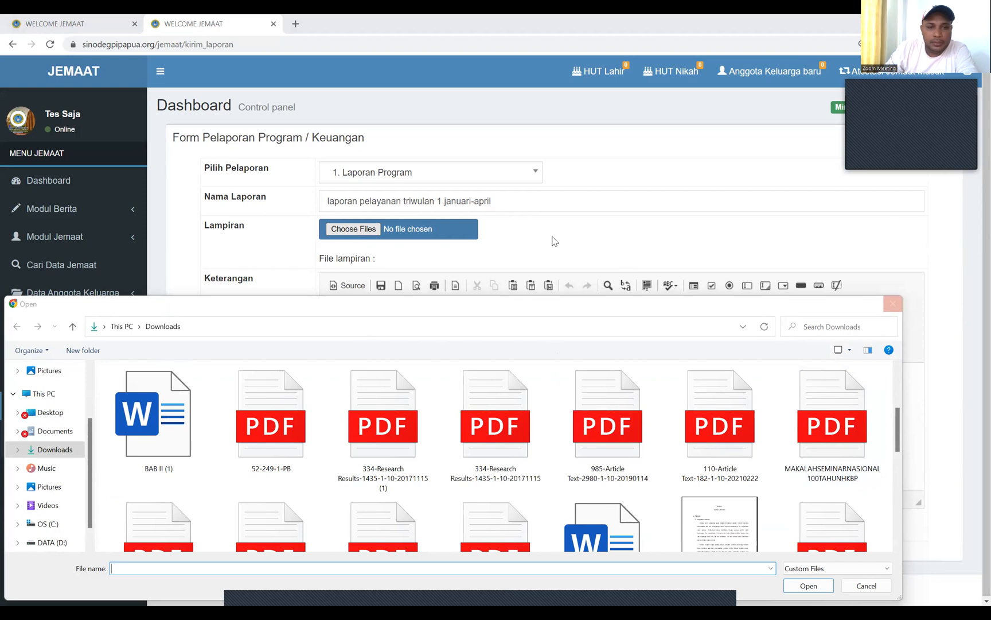
click(356, 399)
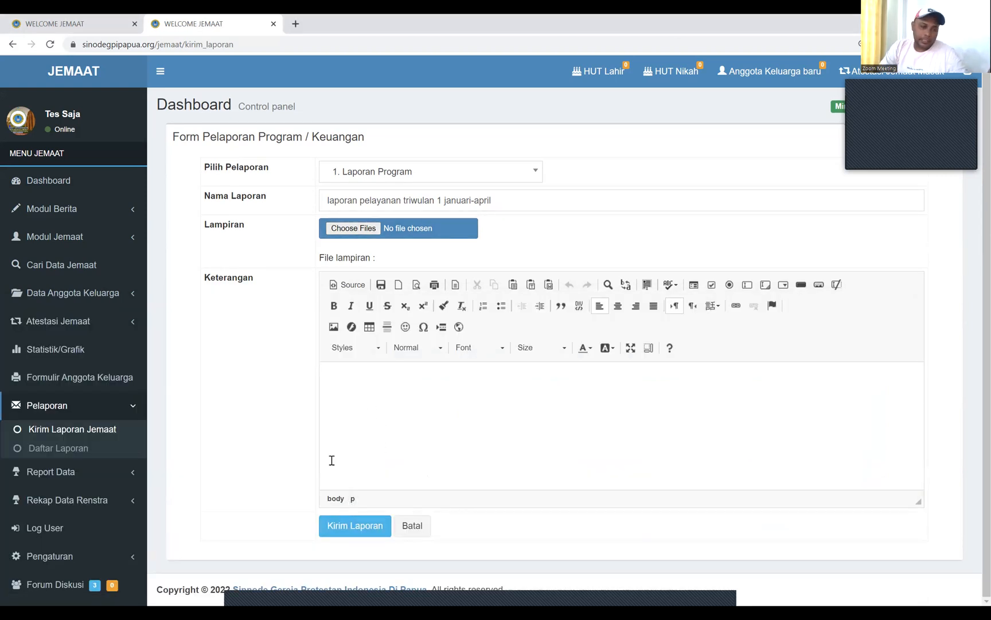
text(xaXAxaaaa)
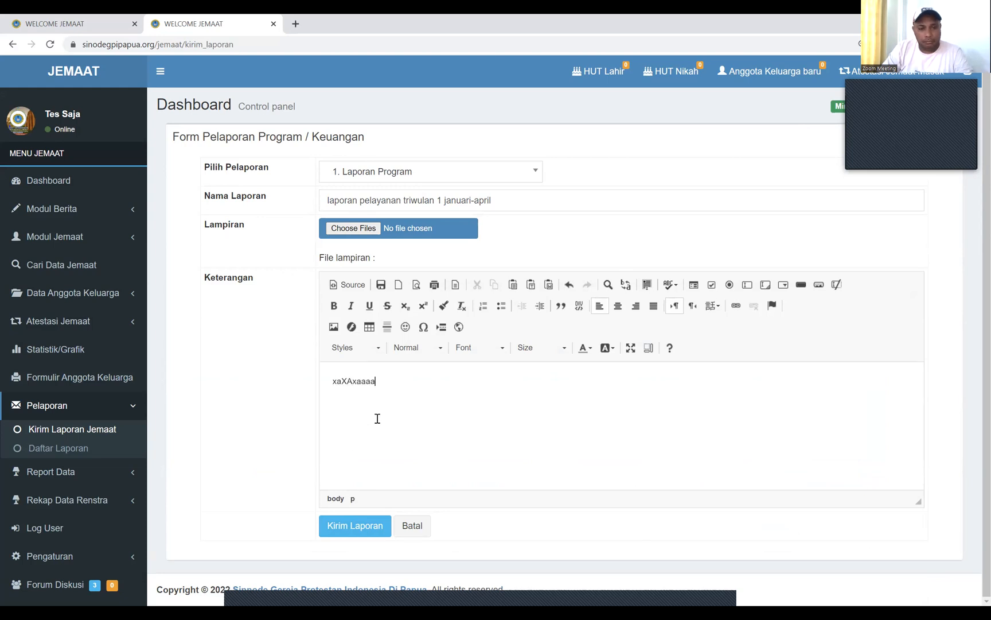
Attach the pap_slide_gereja_dan_masyarakat PDF and submit the report
click(353, 228)
click(498, 471)
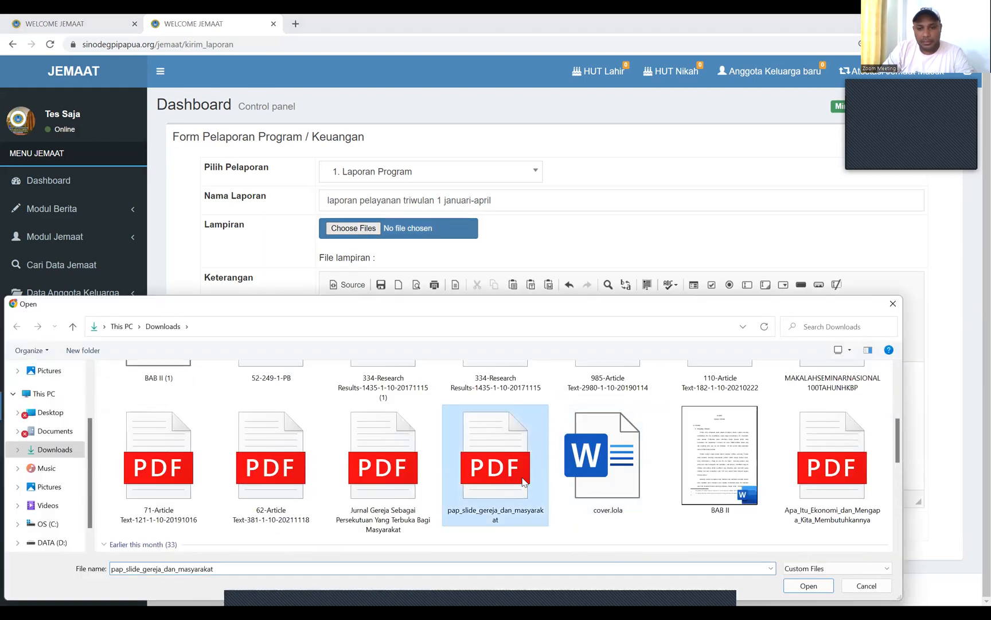
click(814, 587)
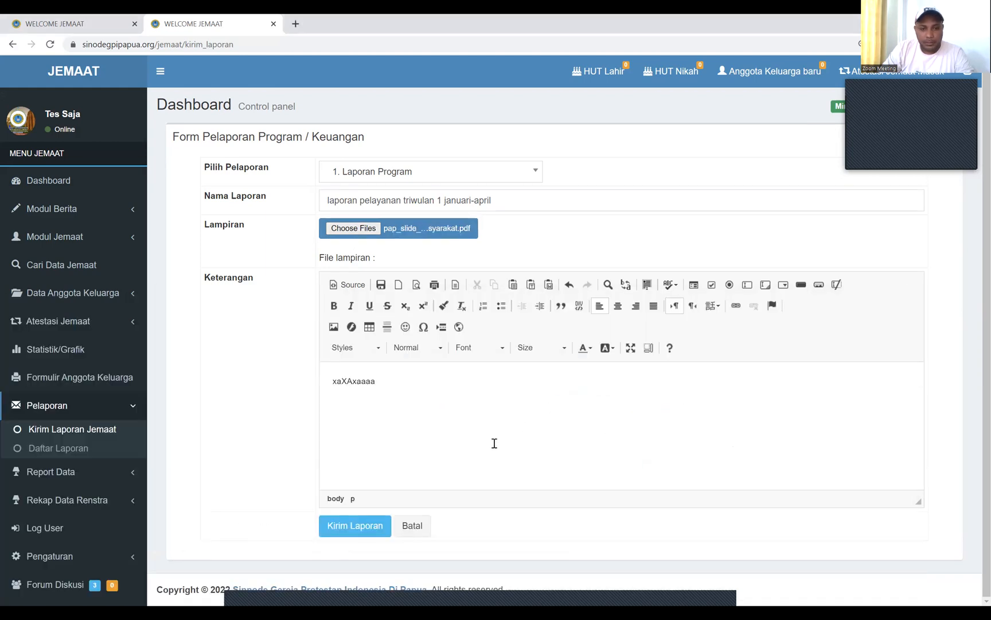
click(346, 533)
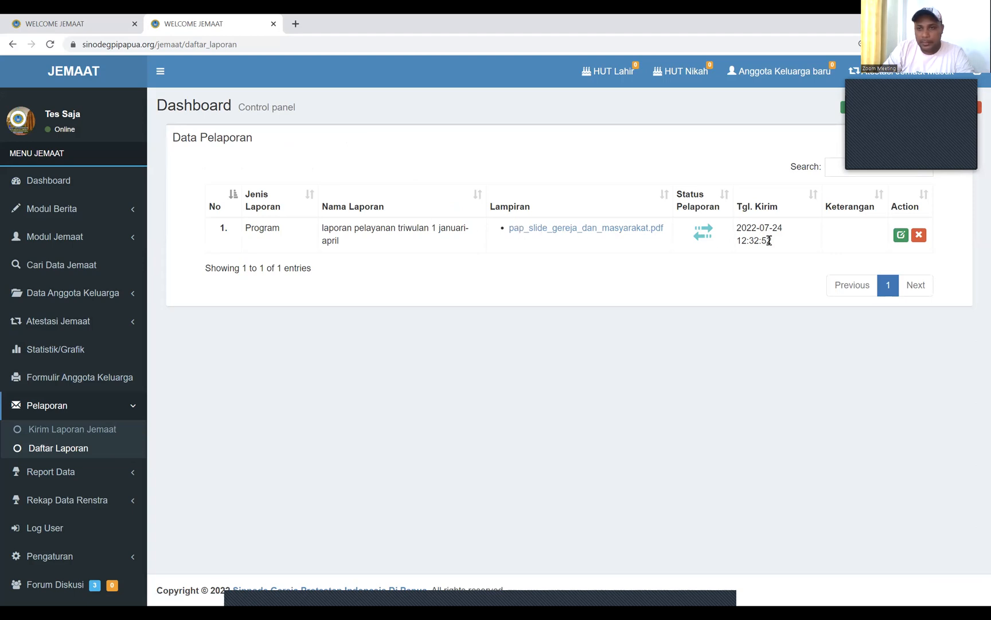
Open the submitted report's edit view, then go back to the Daftar Laporan list
click(901, 235)
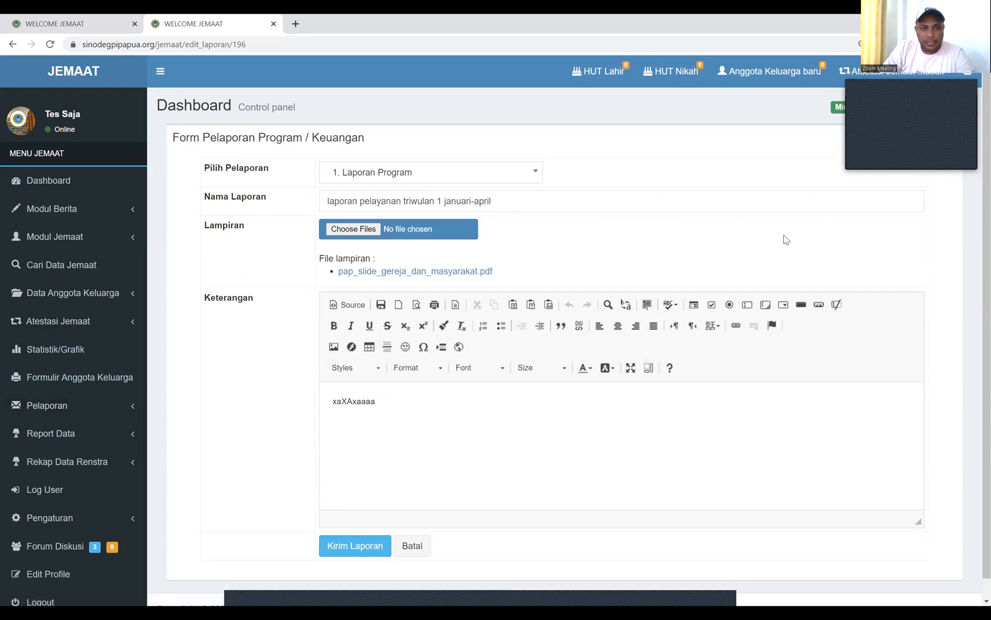
click(13, 45)
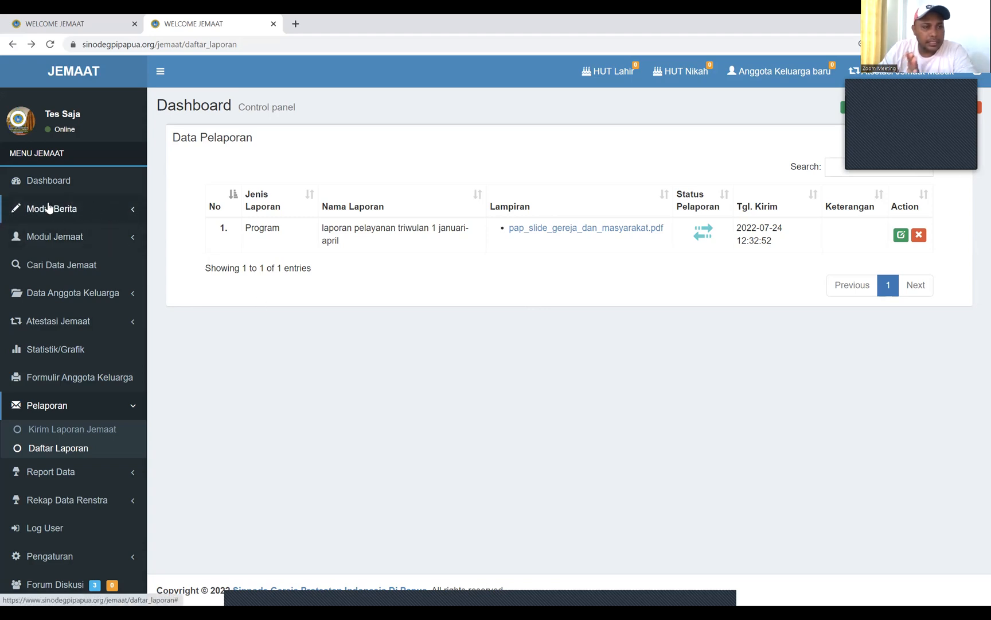
From Modul Berita > Berita, start a new post in Tambah Berita Baru, then open a blank tab
click(96, 212)
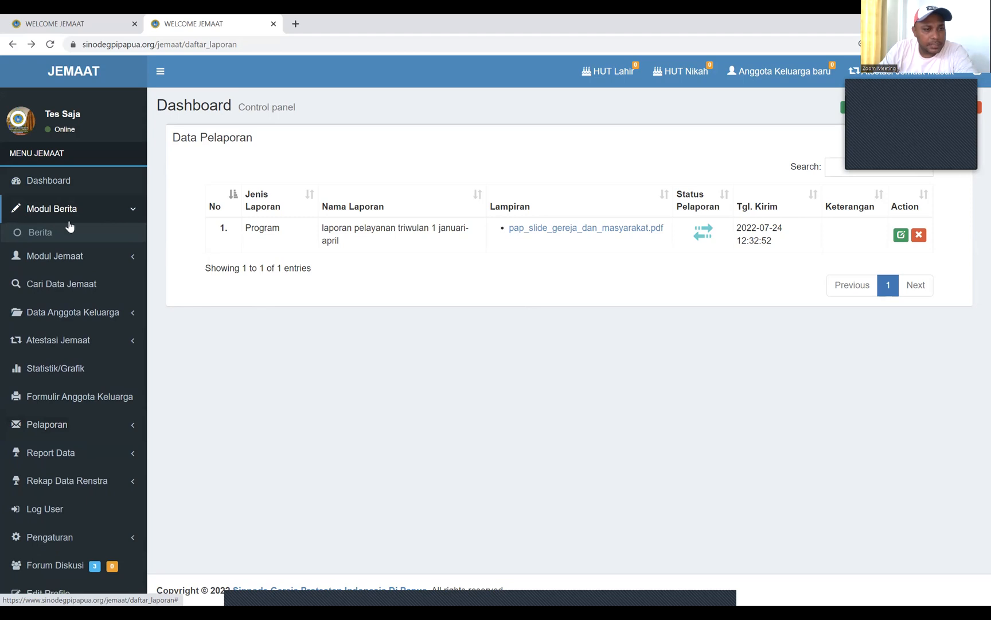
click(35, 235)
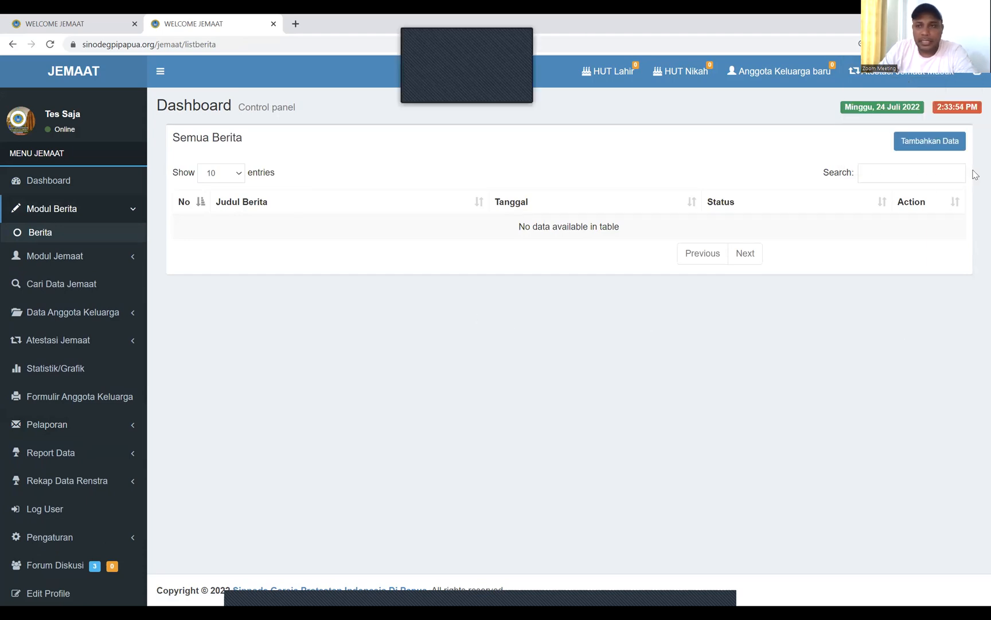
click(915, 148)
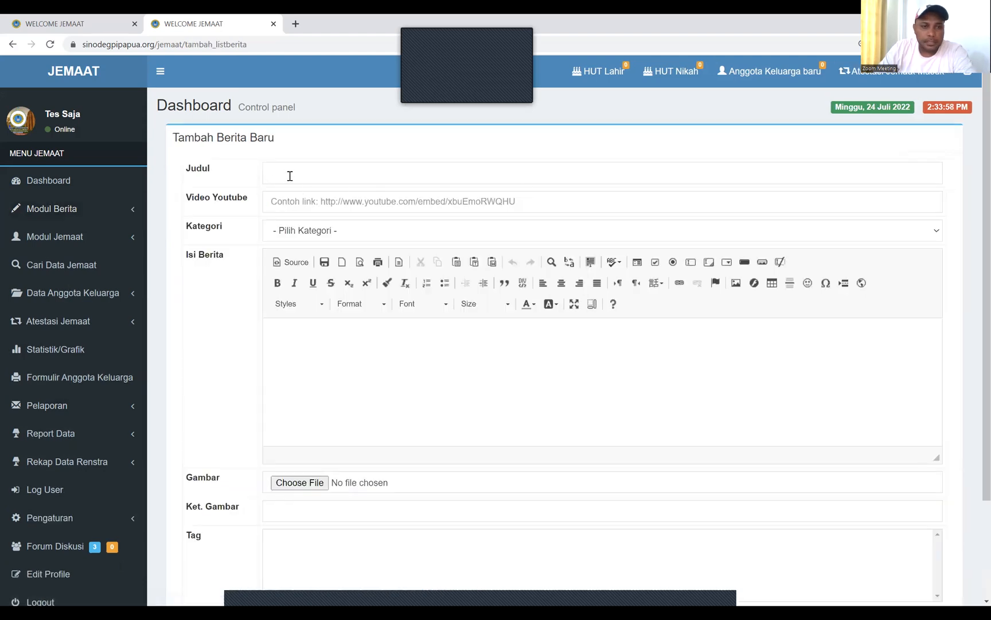
click(297, 332)
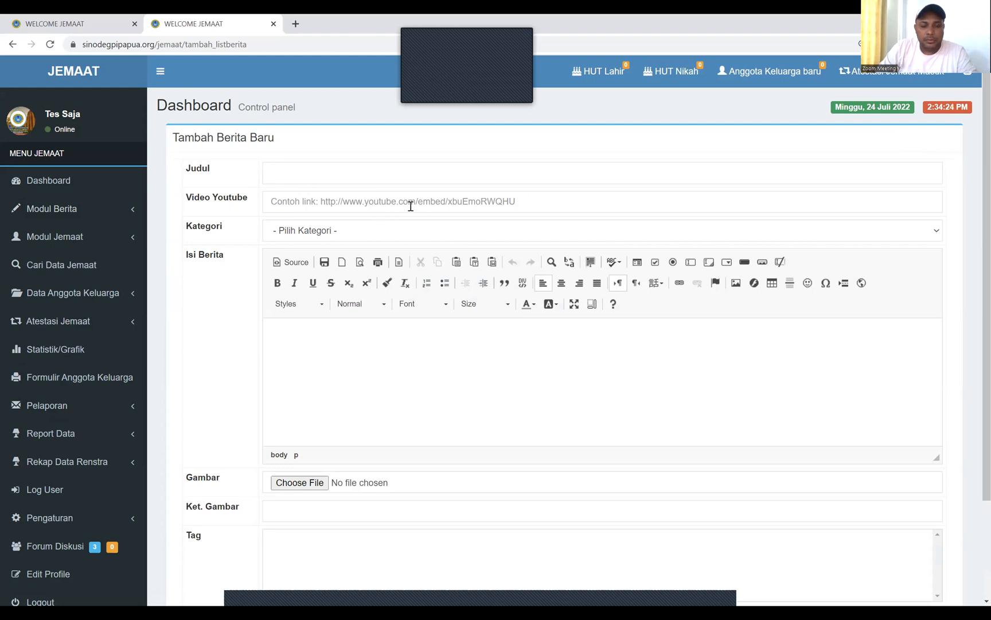
click(539, 201)
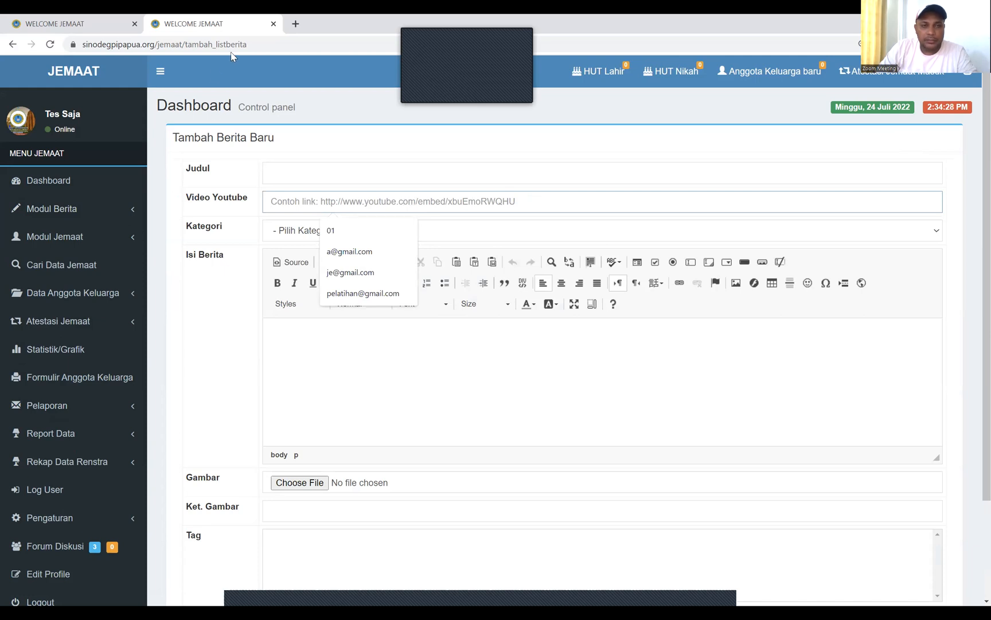
click(296, 23)
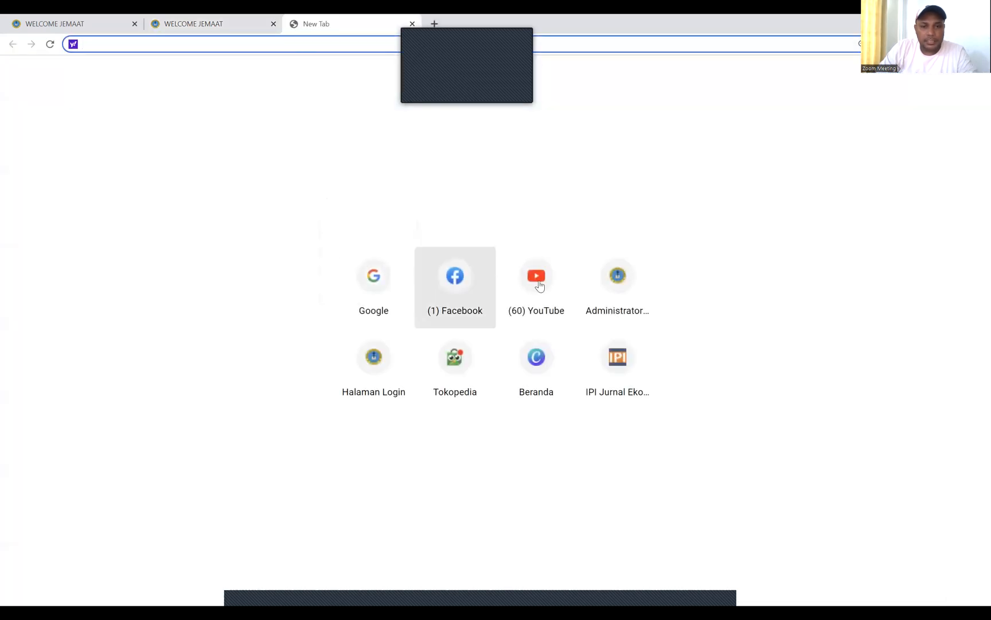
Copy the URL of YouTube's 'Barcelona vs Real Madrid 1-0' video and return to the news form
click(537, 283)
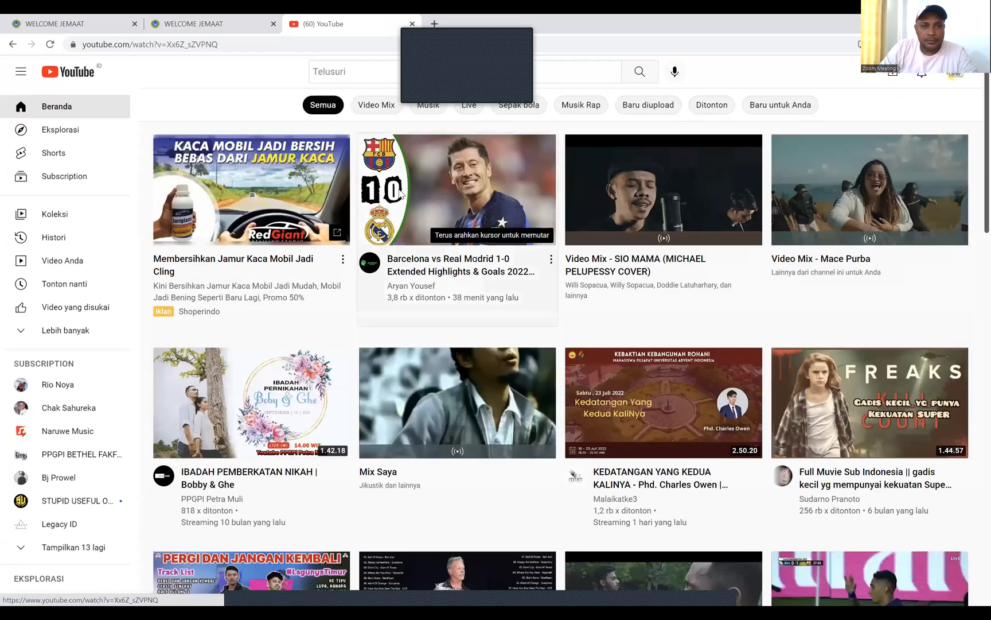
click(201, 49)
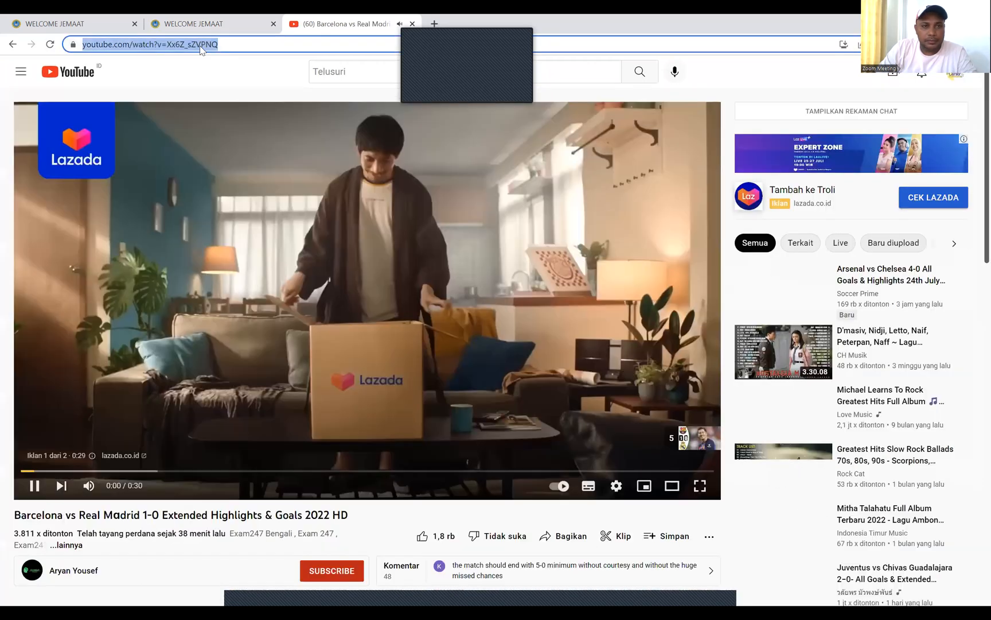
right_click(201, 49)
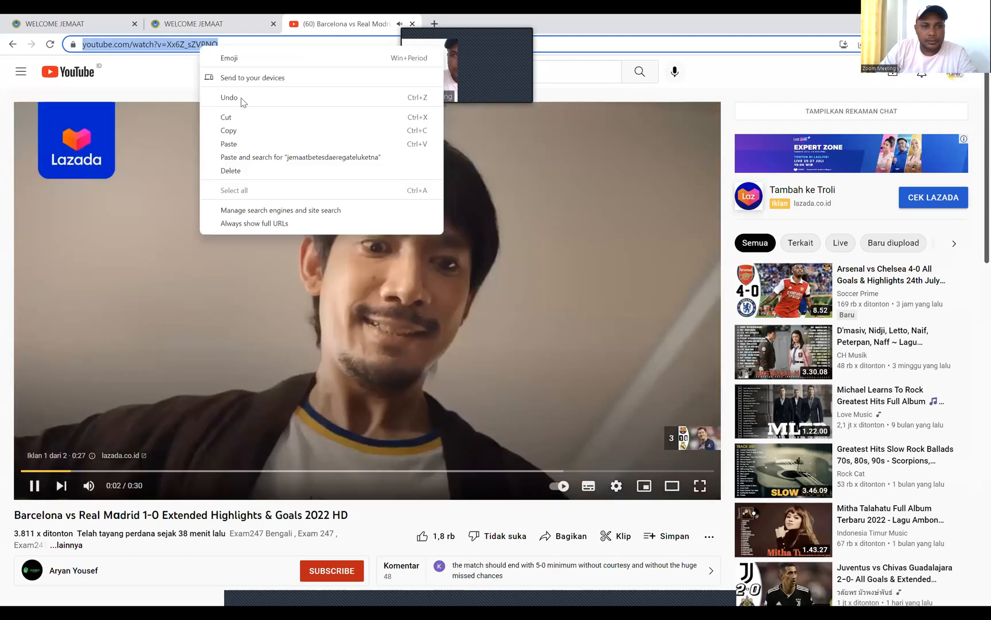
click(234, 135)
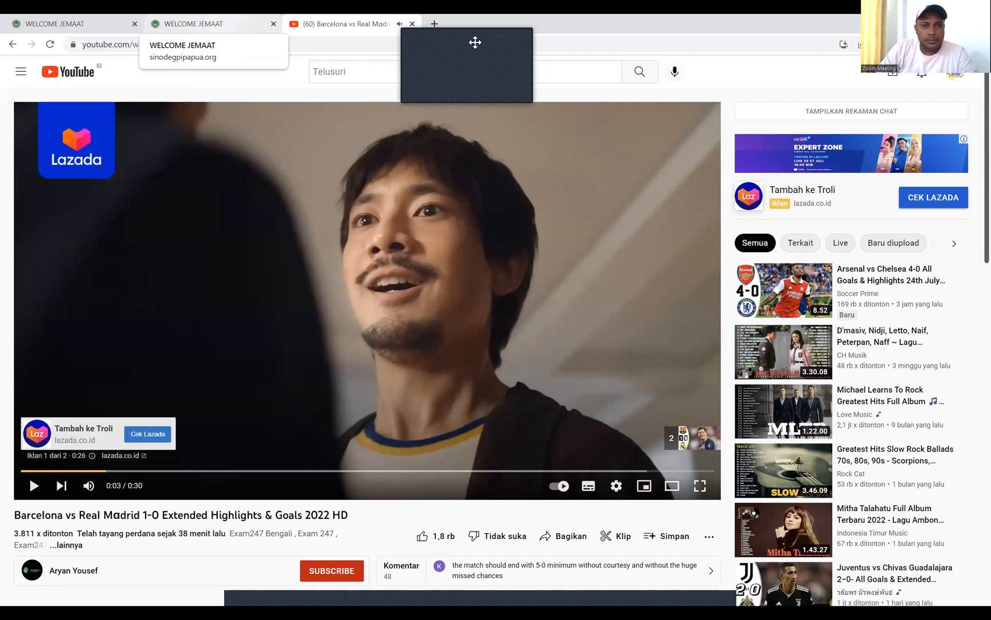
click(196, 21)
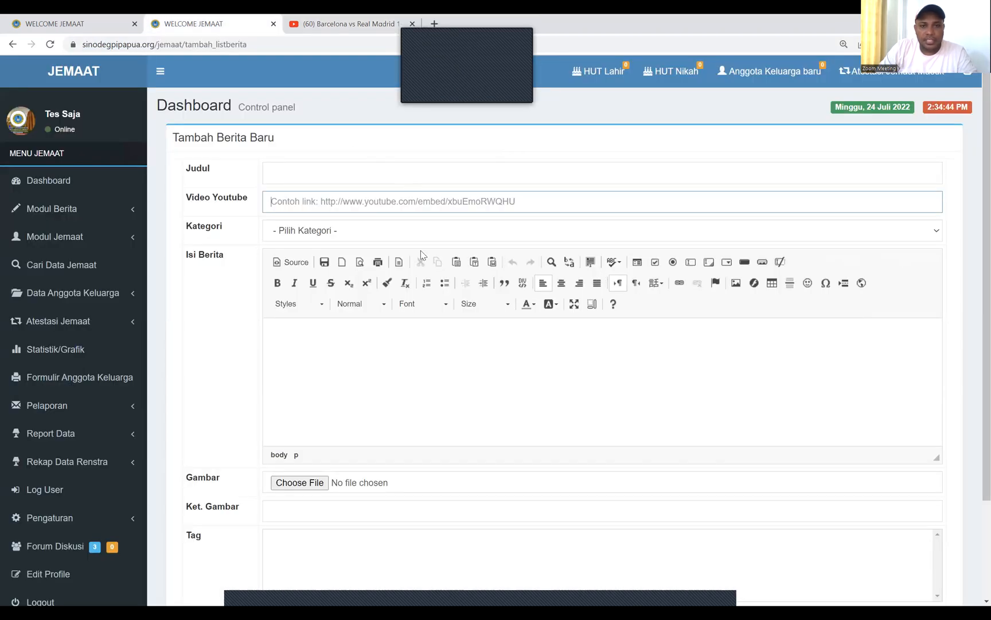
Fill in the YouTube link, the title 'BERITA....' and the body text 'cscscscss' on the news form
key(ctrl+v)
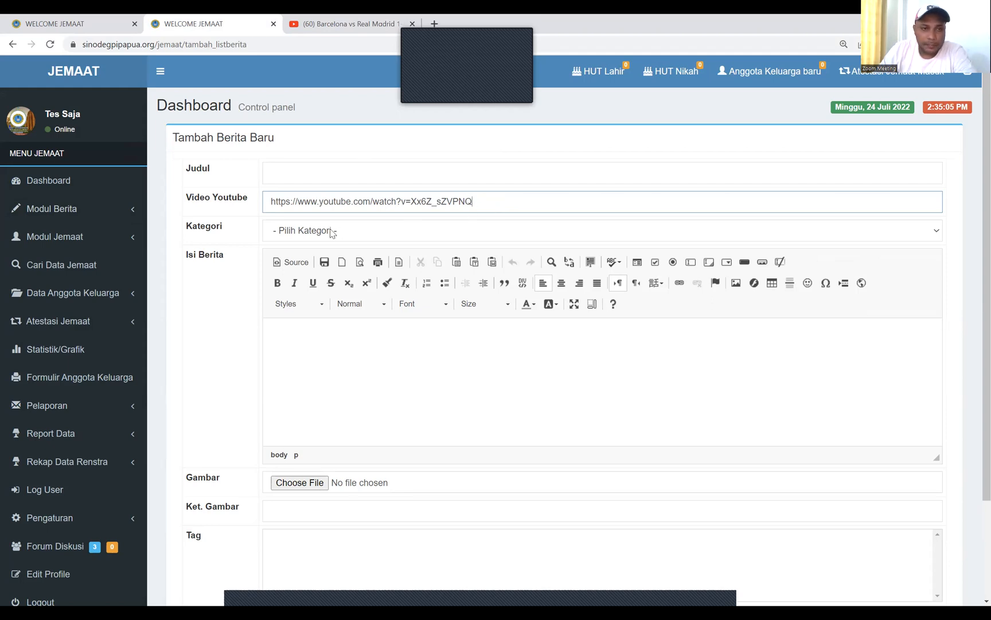
click(289, 167)
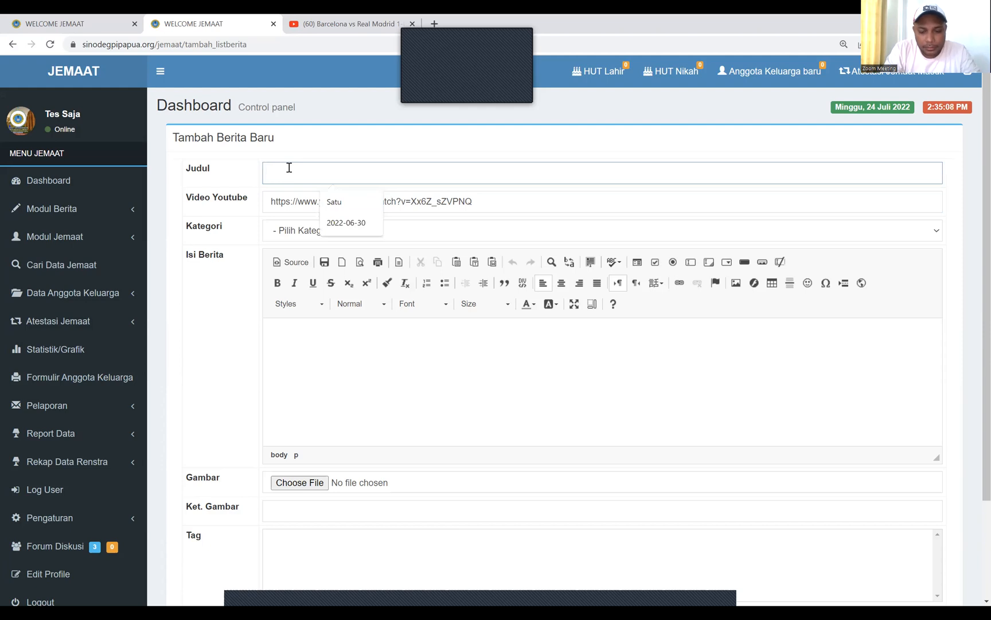
text(BERITA)
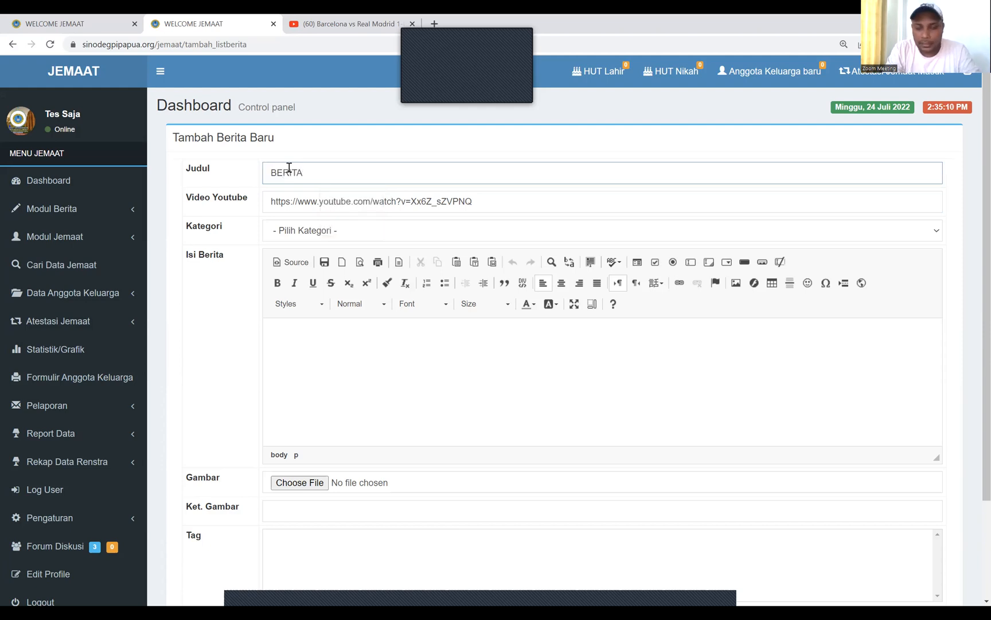
text(.....)
click(311, 332)
text(cscscscss)
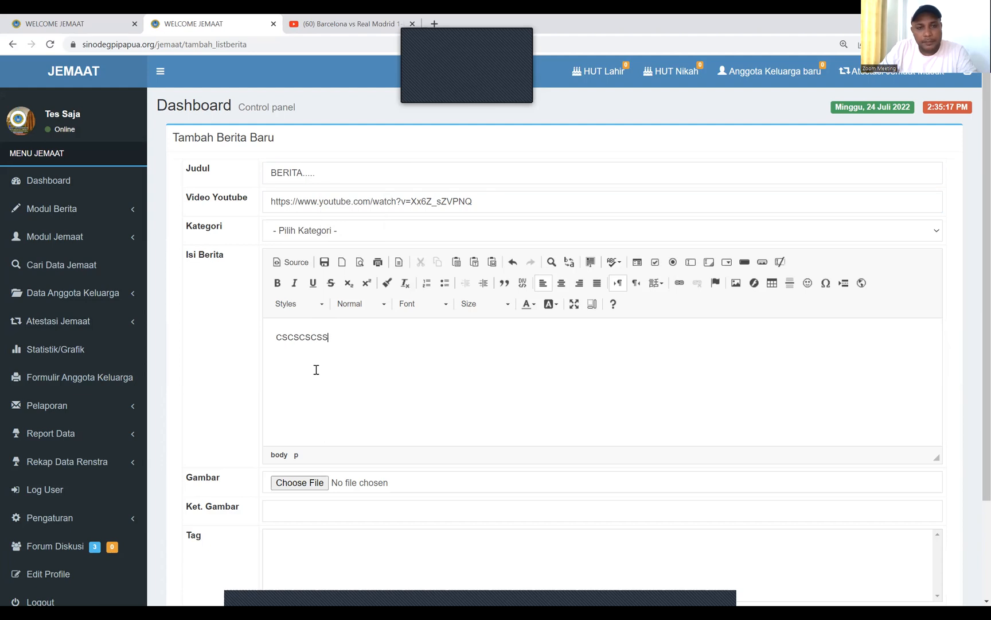
click(338, 231)
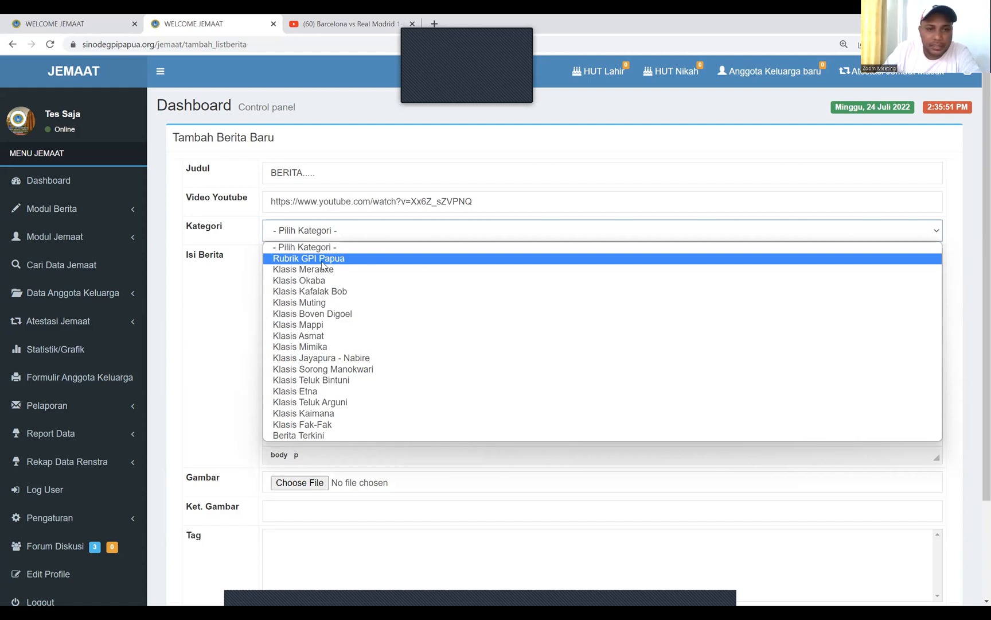
Set the news category to Klasis Mimika
click(322, 437)
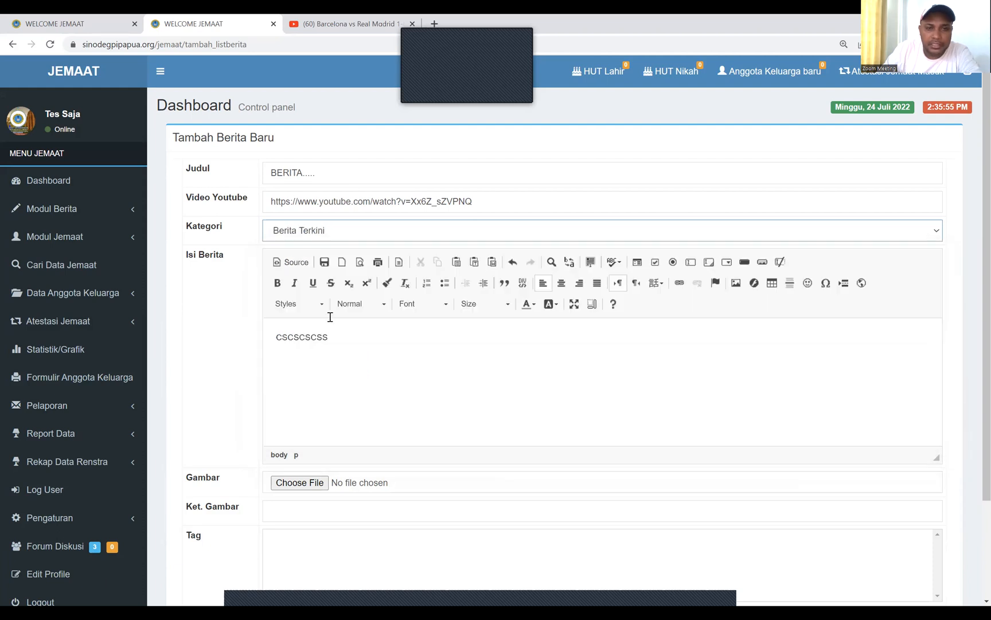
click(332, 238)
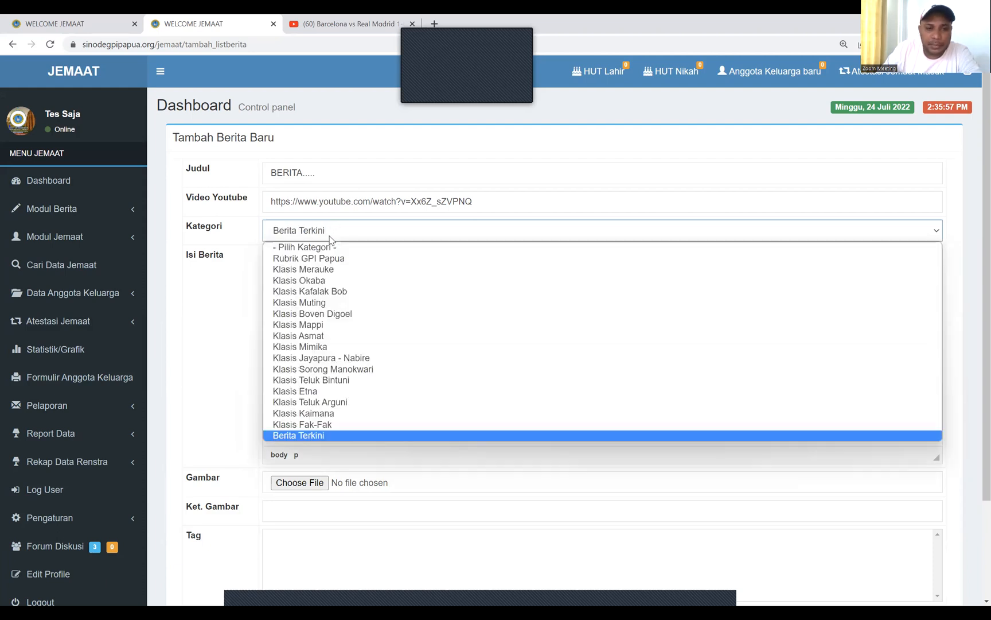
click(340, 283)
click(349, 233)
click(348, 315)
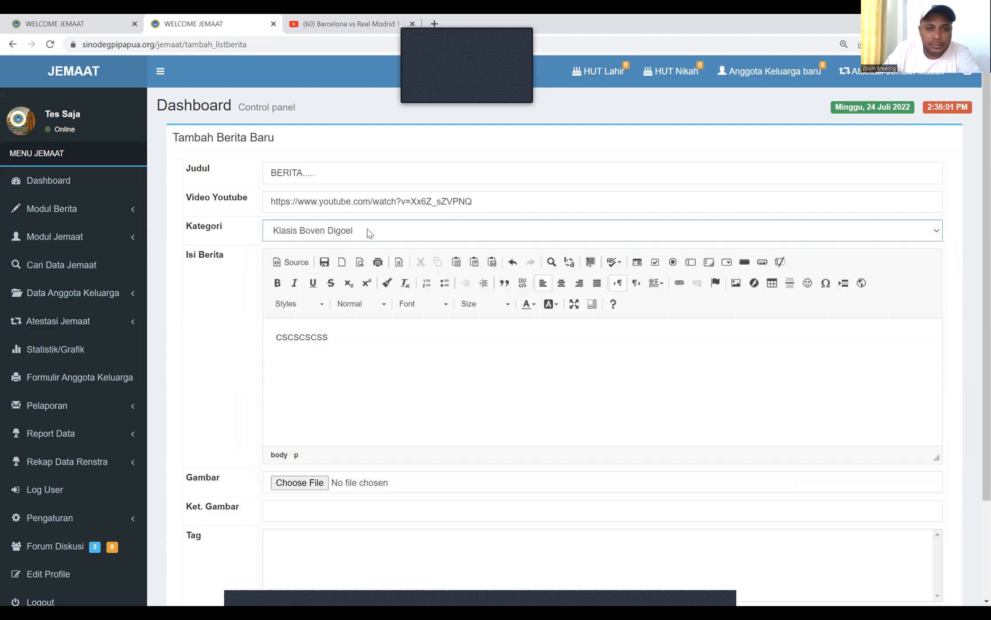
click(369, 233)
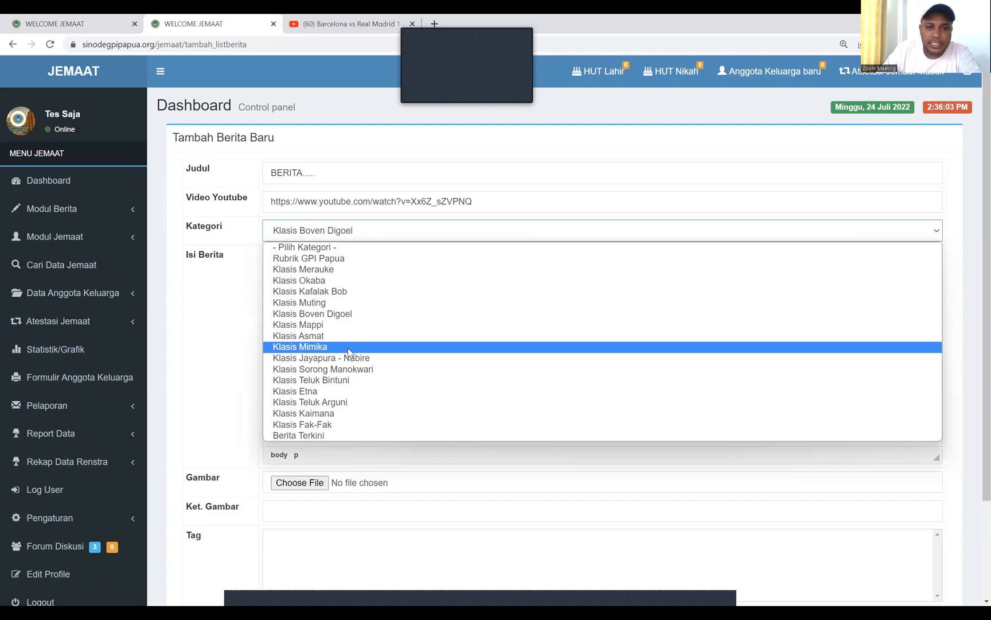
click(348, 347)
Append 'czxN X XjANXkMx' to the news body text
click(373, 348)
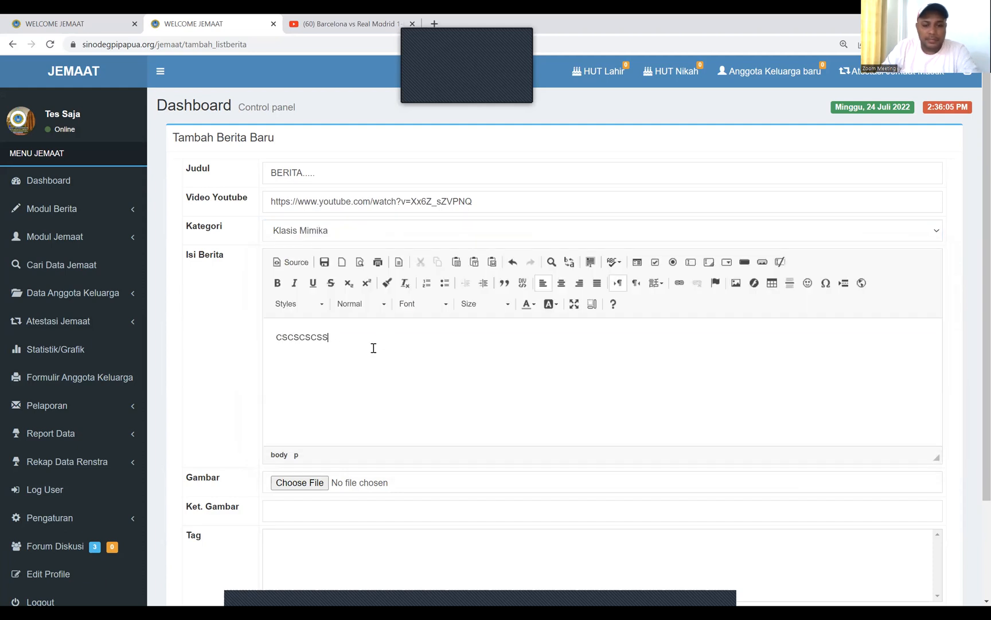
text(czxN X XjANXkMx)
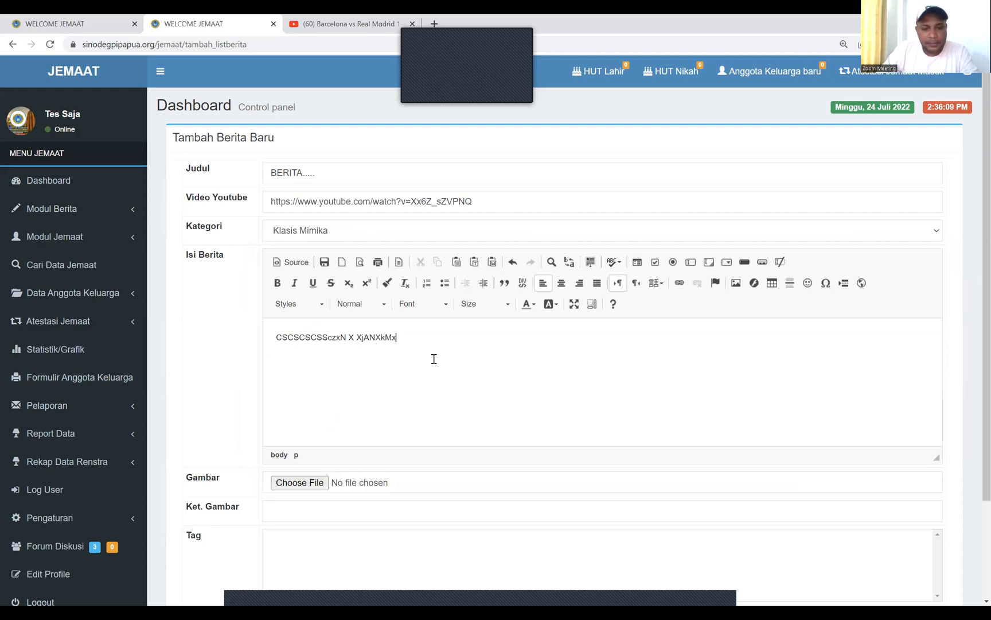
scroll(434, 359, down, 3)
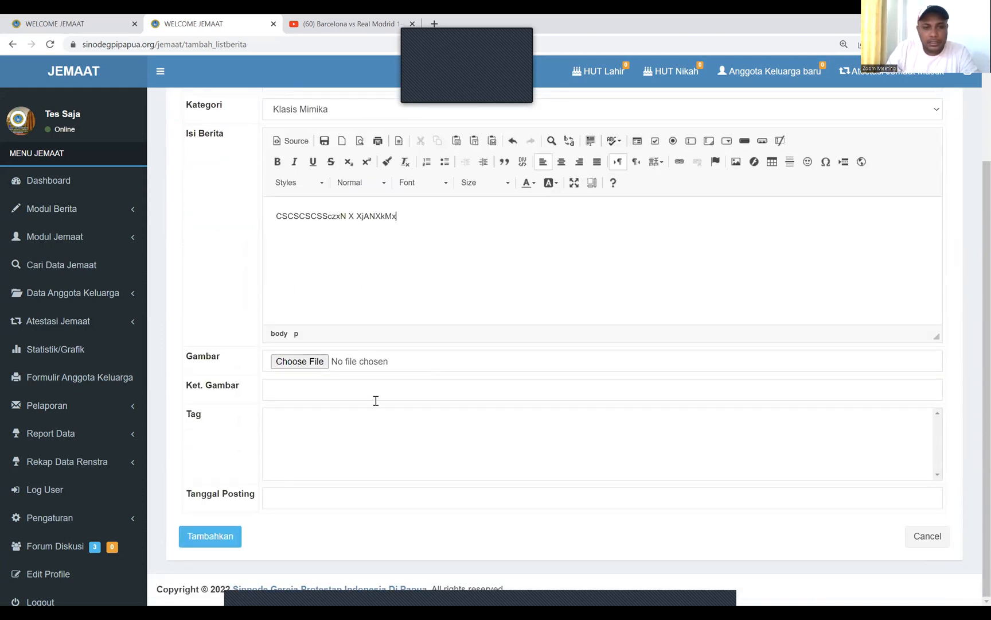
click(293, 357)
Attach the poster .jpg from Downloads as the news picture
scroll(497, 401, up, 1)
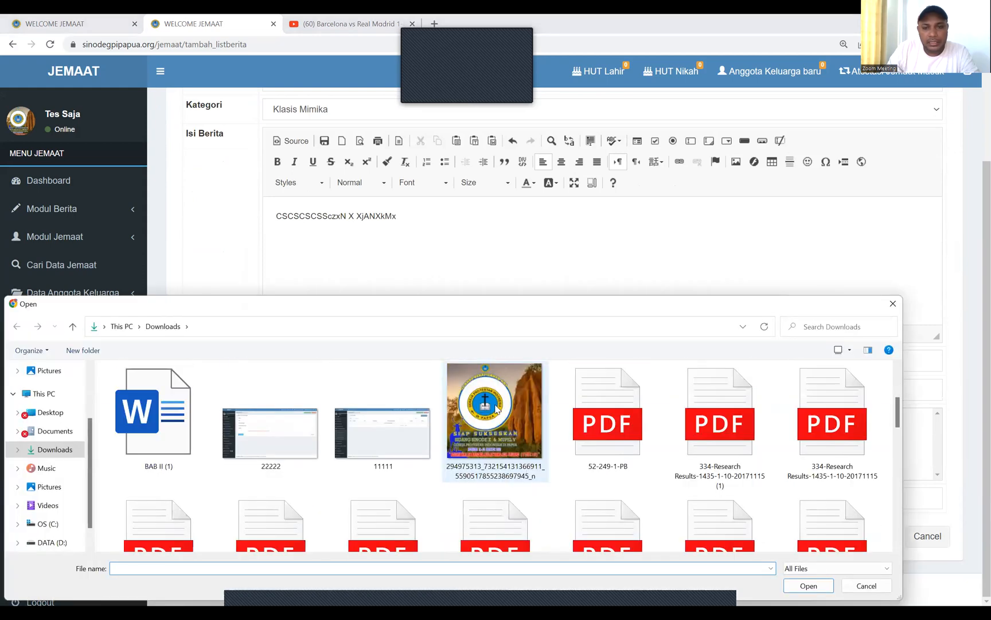
click(497, 414)
click(809, 585)
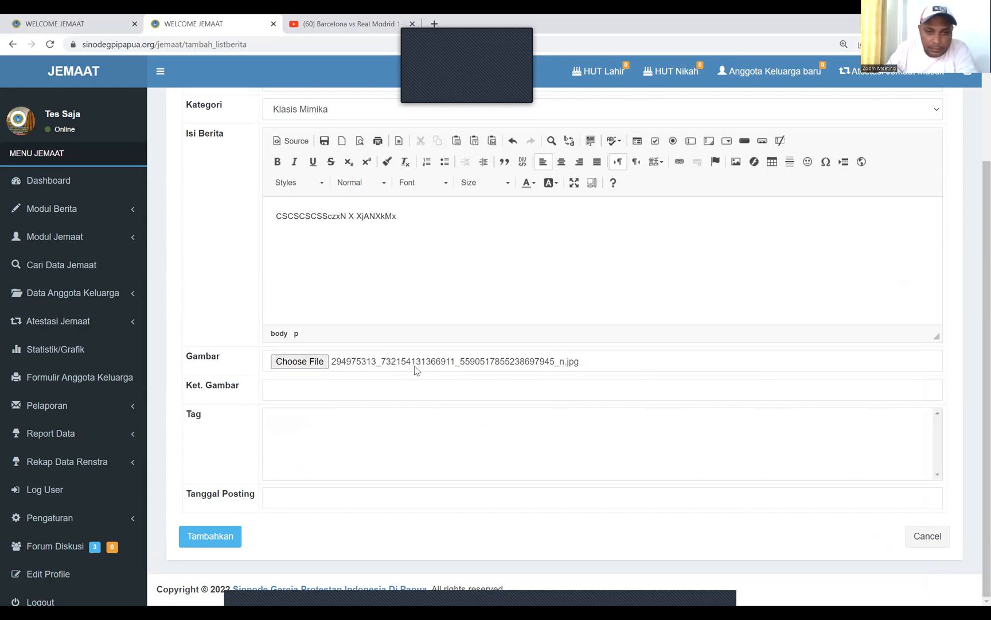
Caption the picture 'keterangan gambar......'
click(281, 387)
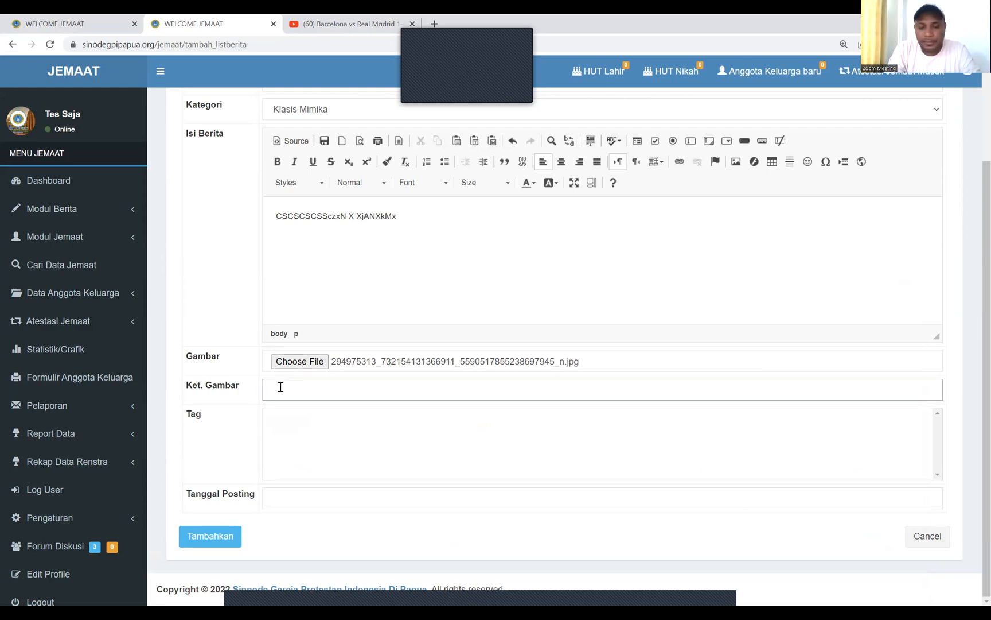
text(keteranfan)
key(BackSpace)
key(BackSpace)
text(gan gamba)
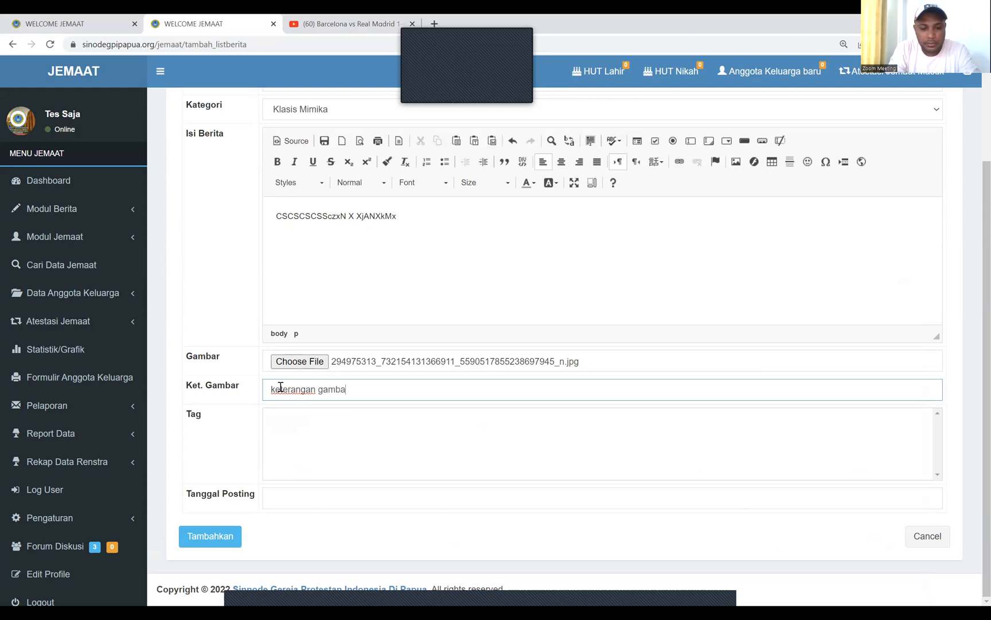
text(r......)
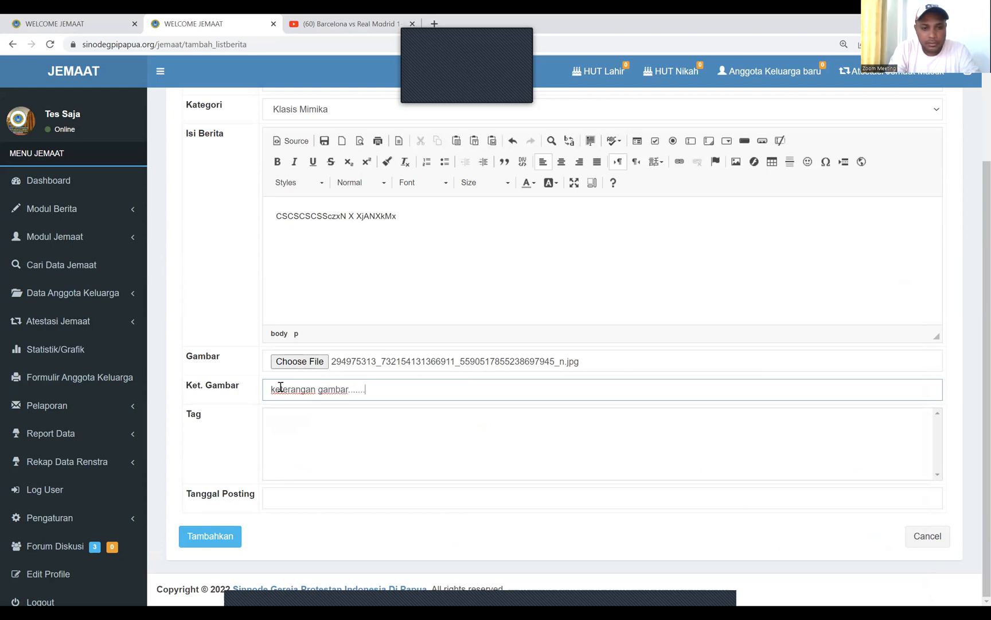
click(299, 495)
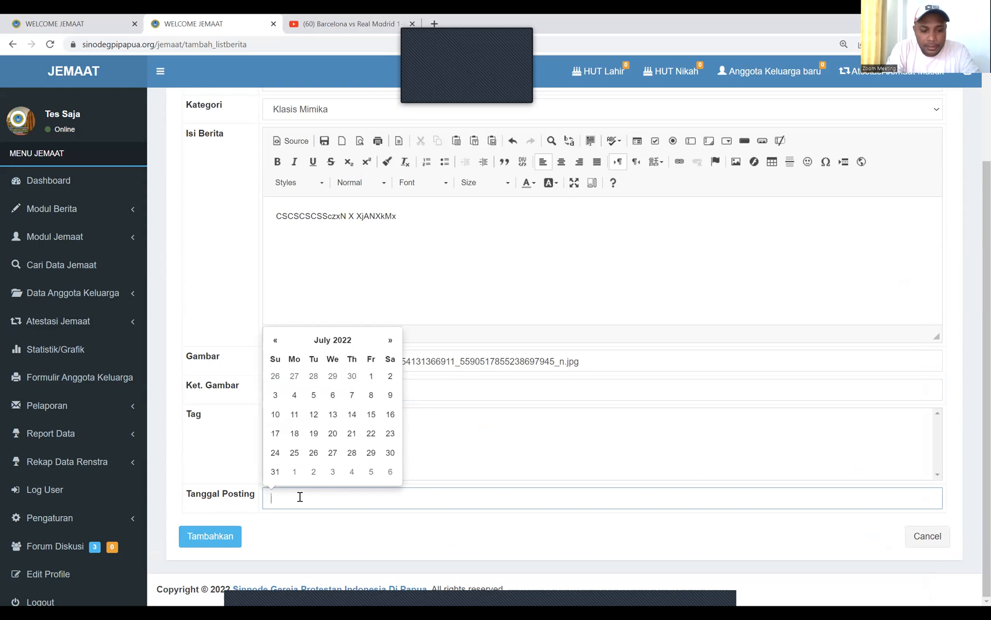
Set the posting date to 2022-07-24 and save the news item 'BERITA.....'
text(202)
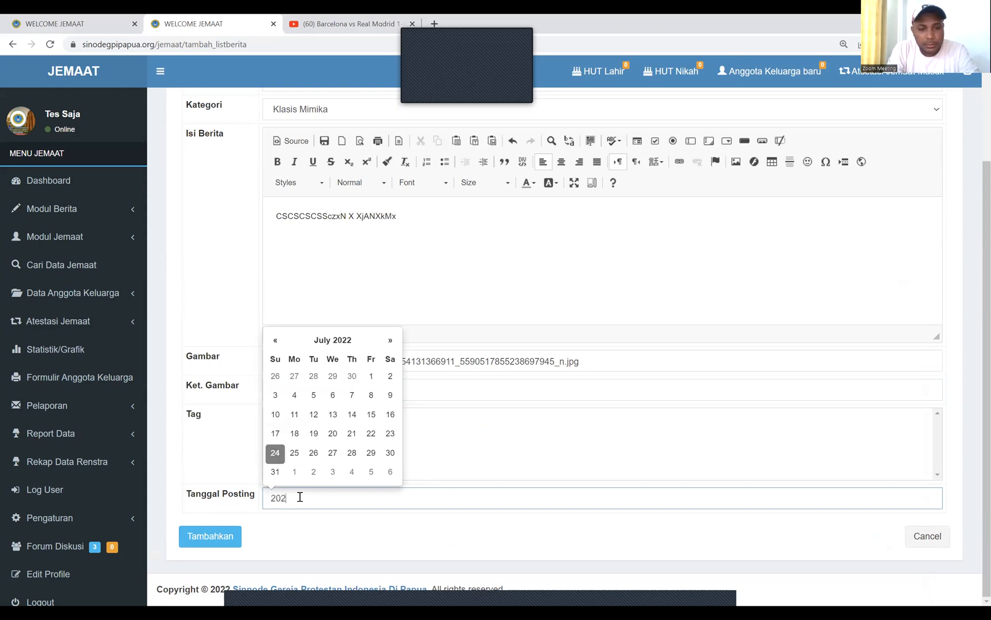
text(2-07)
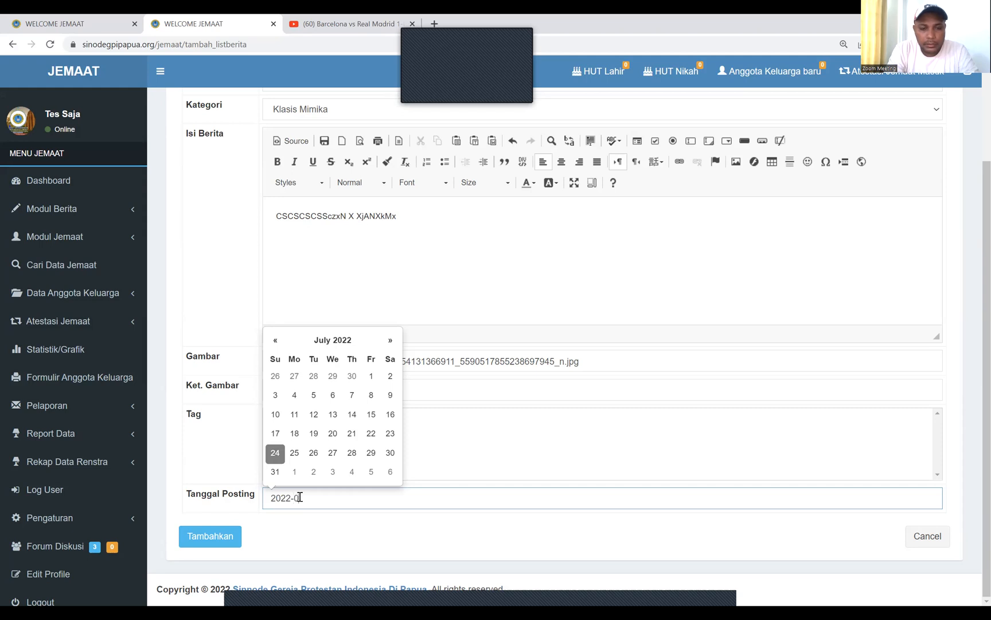
text(-)
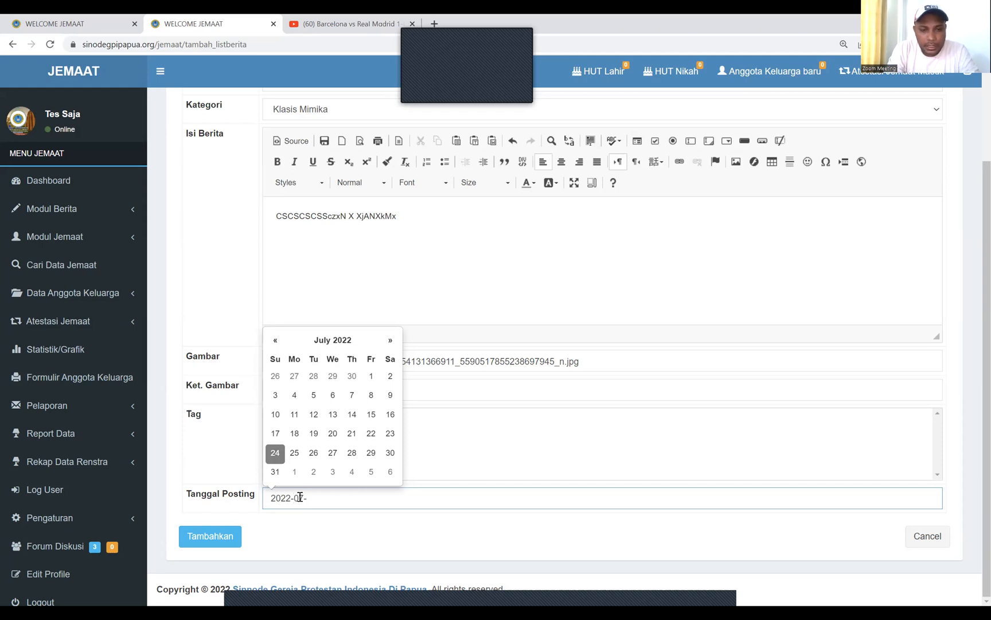
text(24)
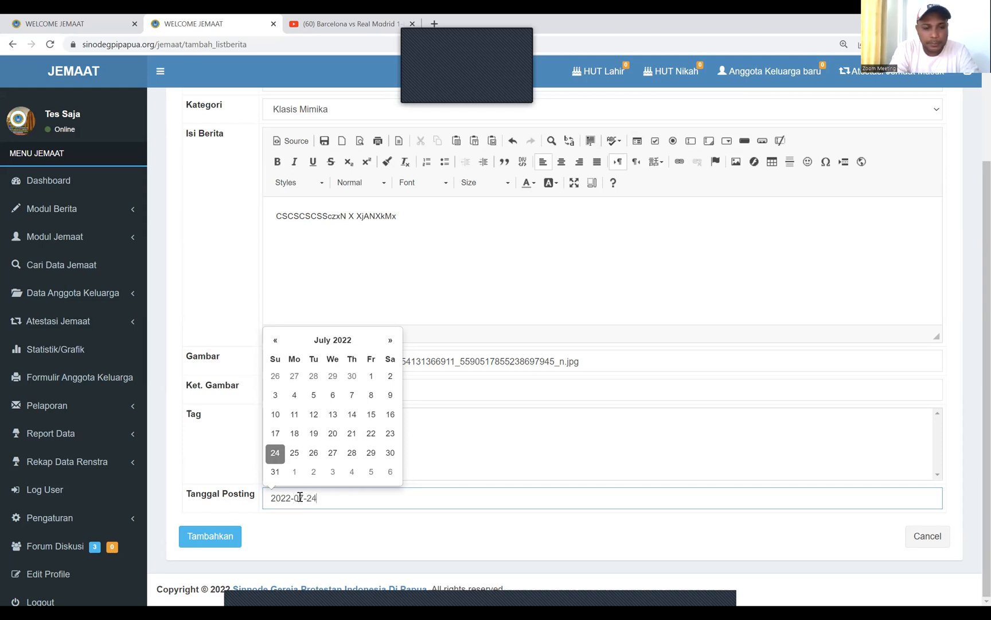
click(357, 530)
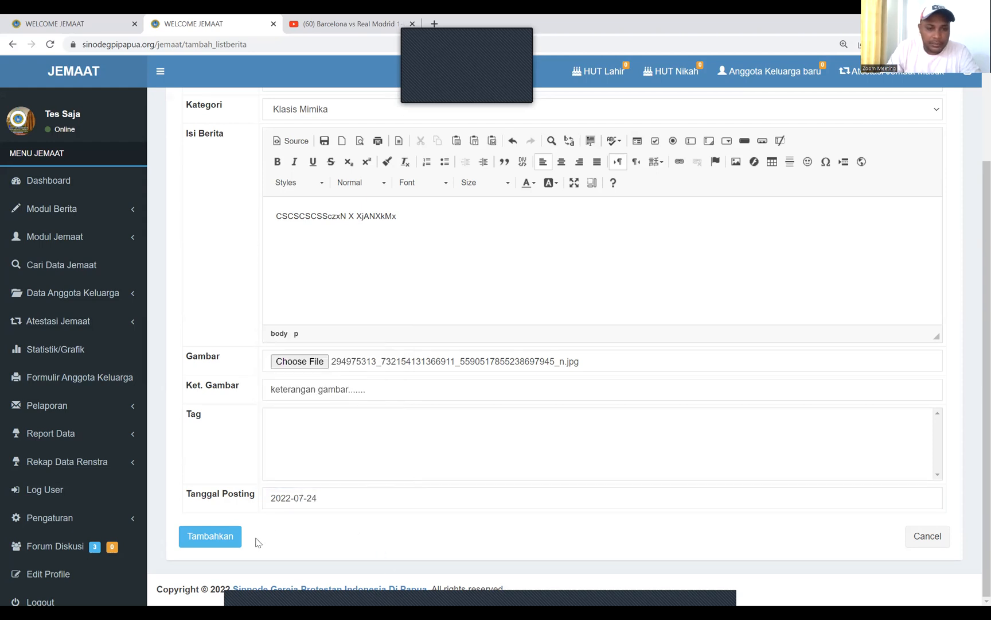
click(211, 536)
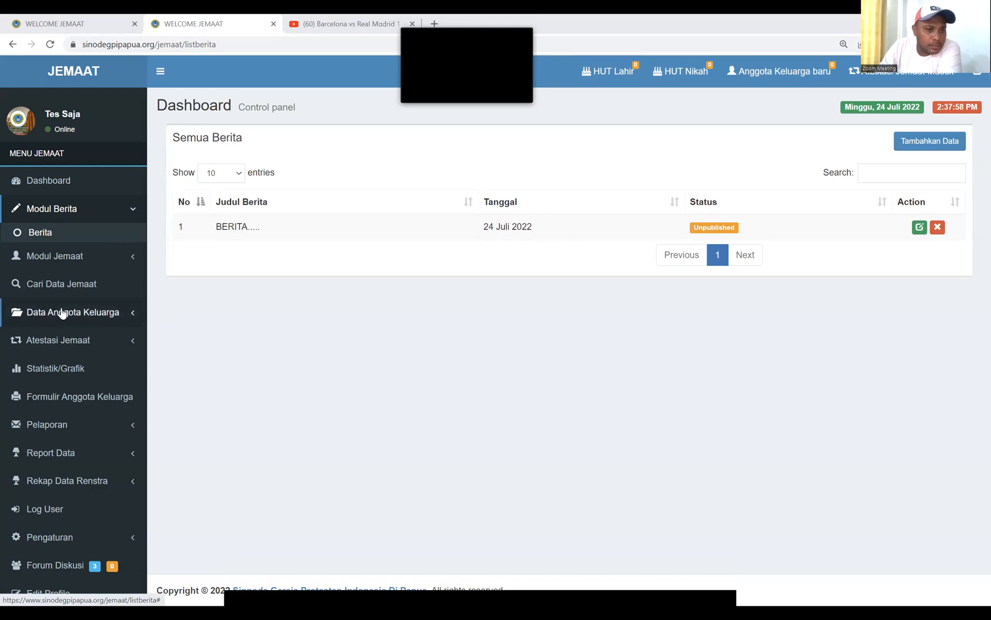
click(123, 314)
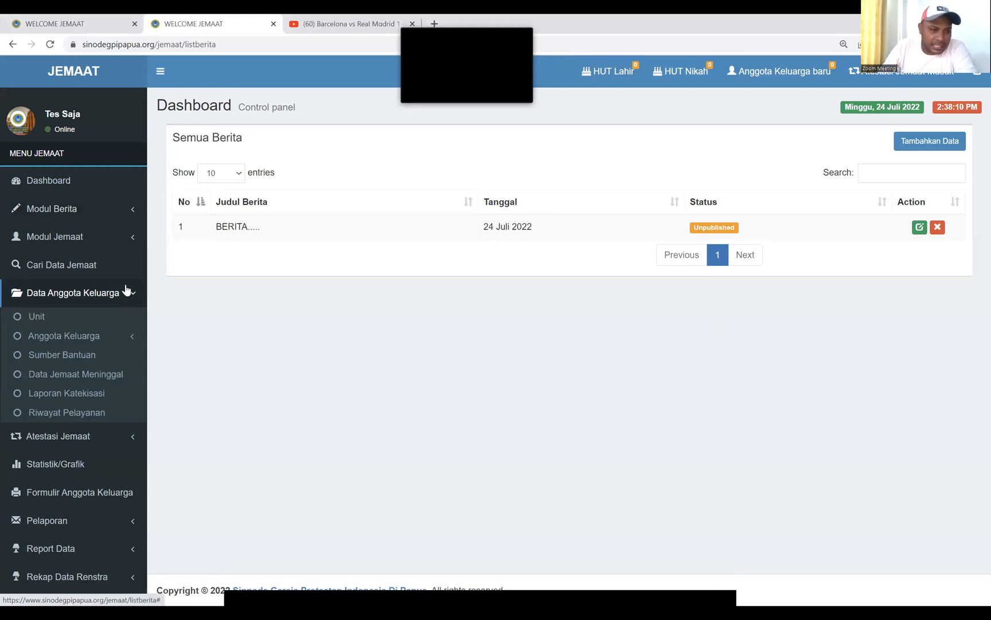
Open the Unit Keluarga list of family units under Data Anggota Keluarga
click(38, 321)
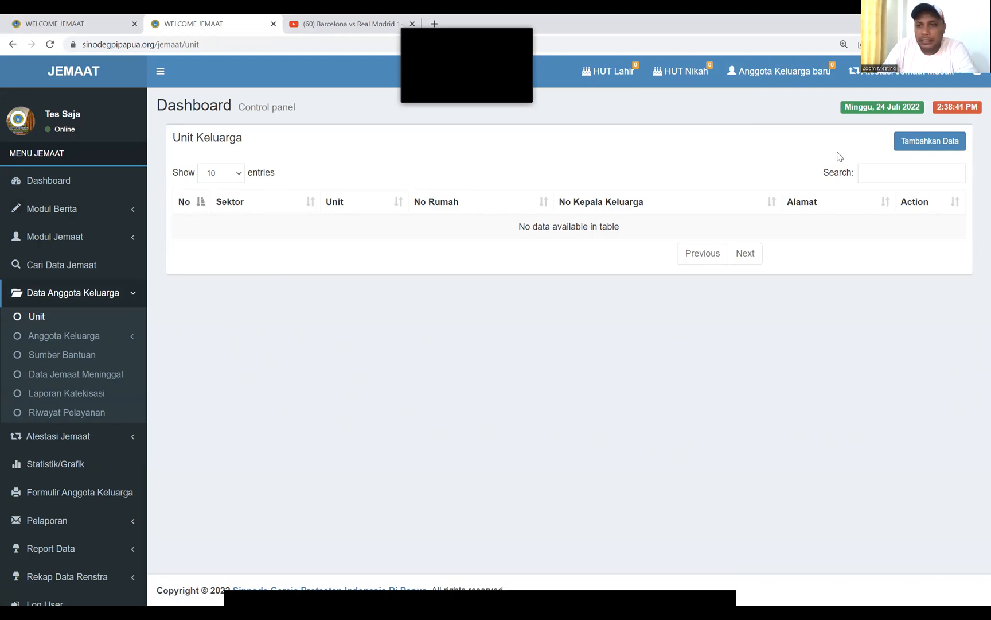
Start a new family unit with Sektor 'Zaitun' and Unit 'Satu'
click(931, 145)
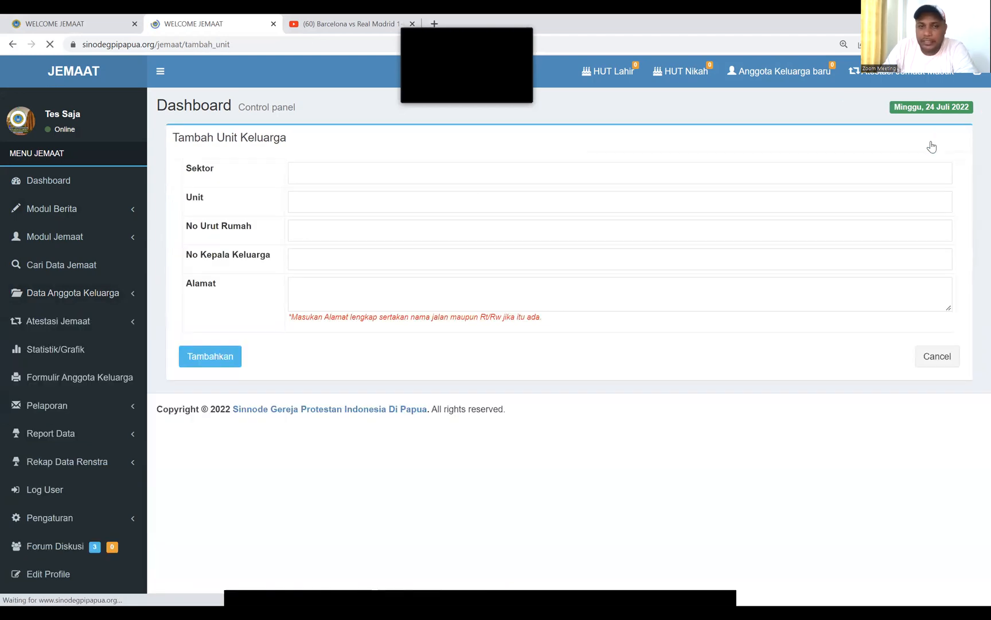
click(397, 175)
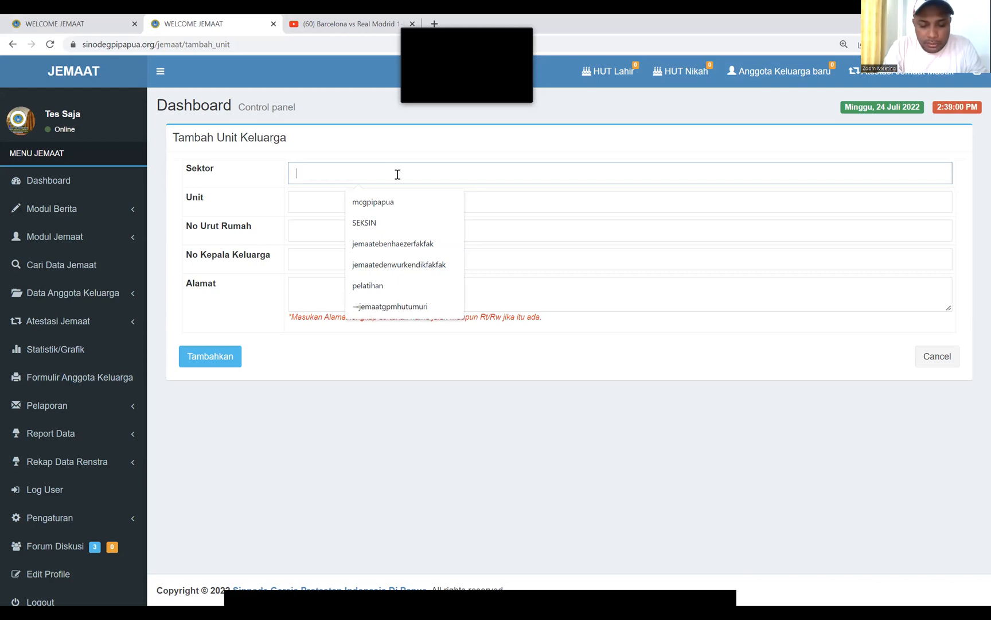
text(zaitun)
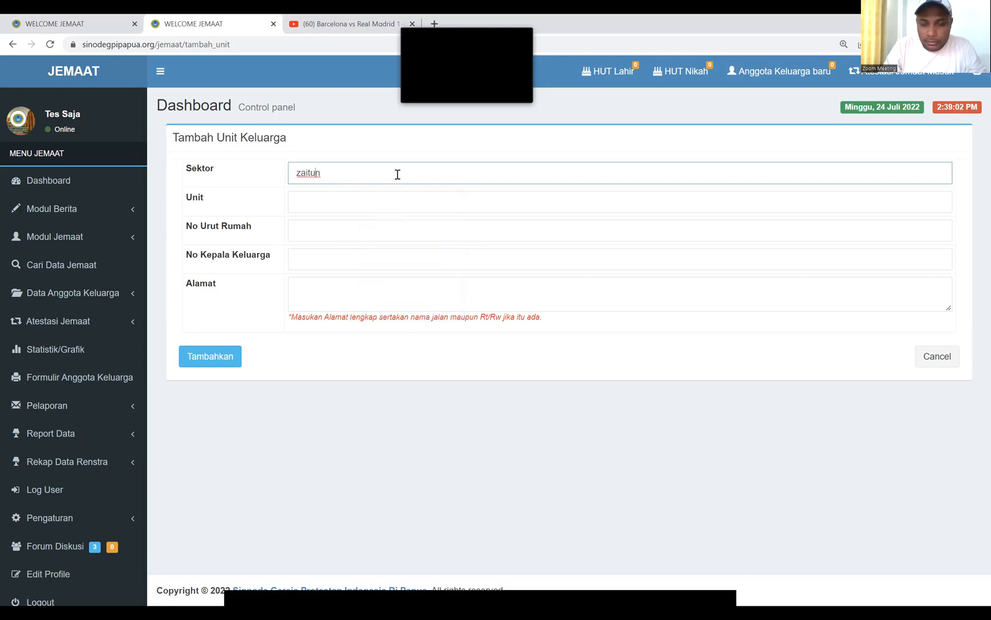
key(BackSpace)
text(Z)
click(325, 198)
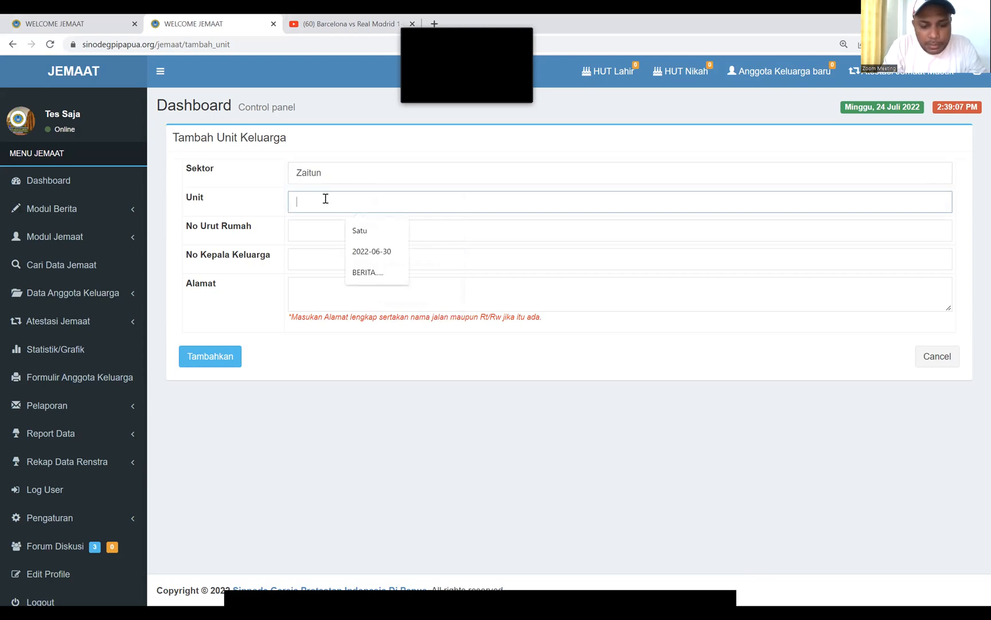
text(Satu)
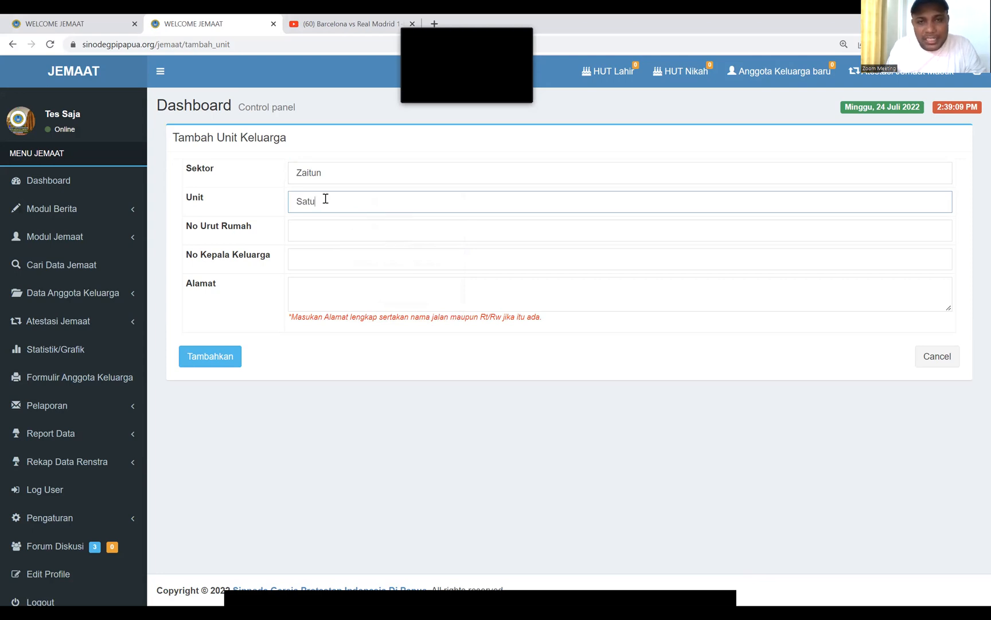
Enter house number 01, head-of-family number 01 and address 'Jalan....RT01/RW01'
click(307, 226)
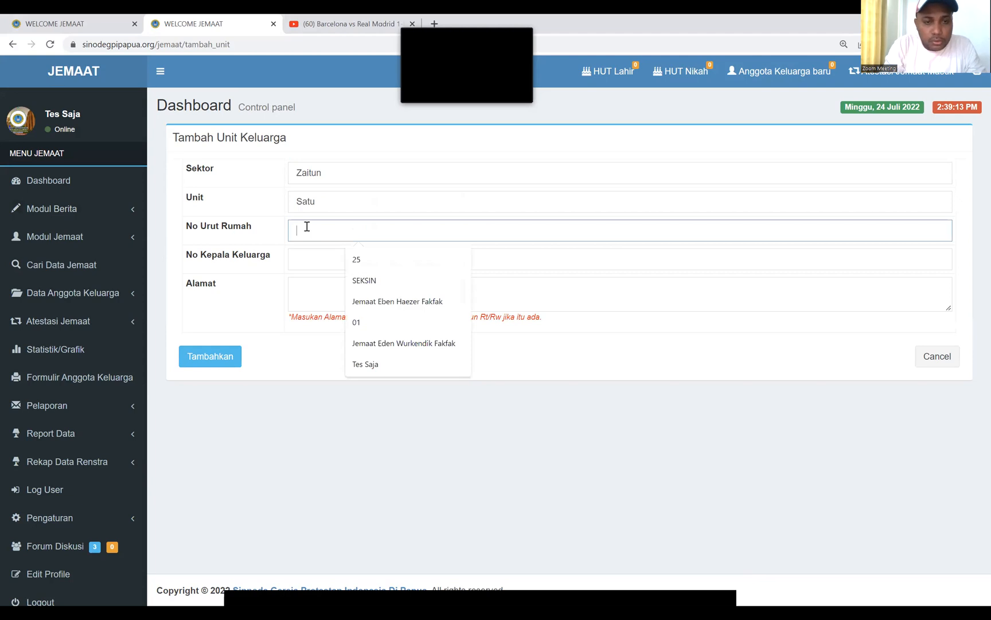
text(01)
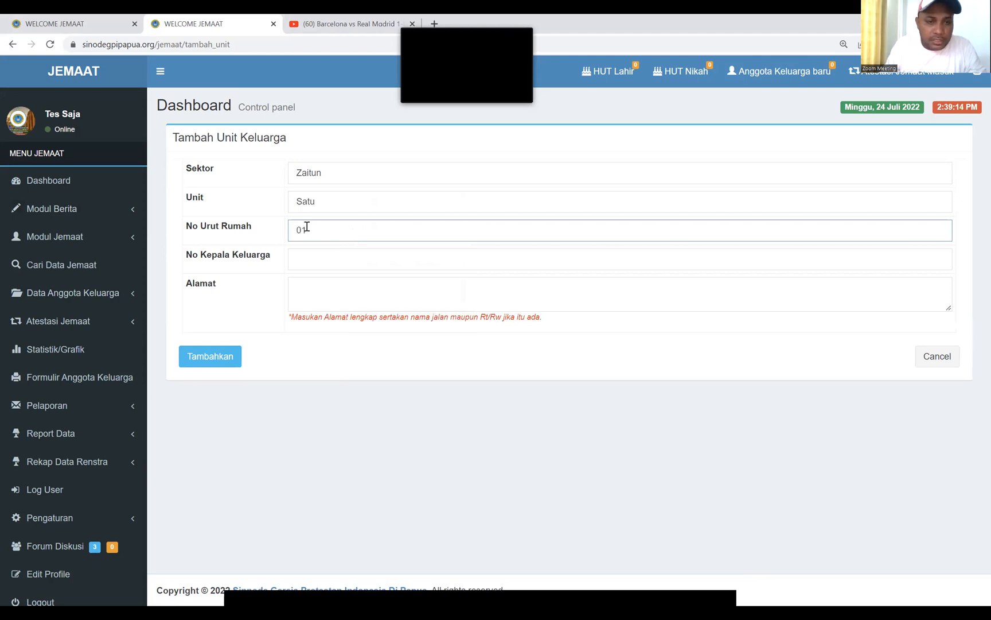
click(304, 262)
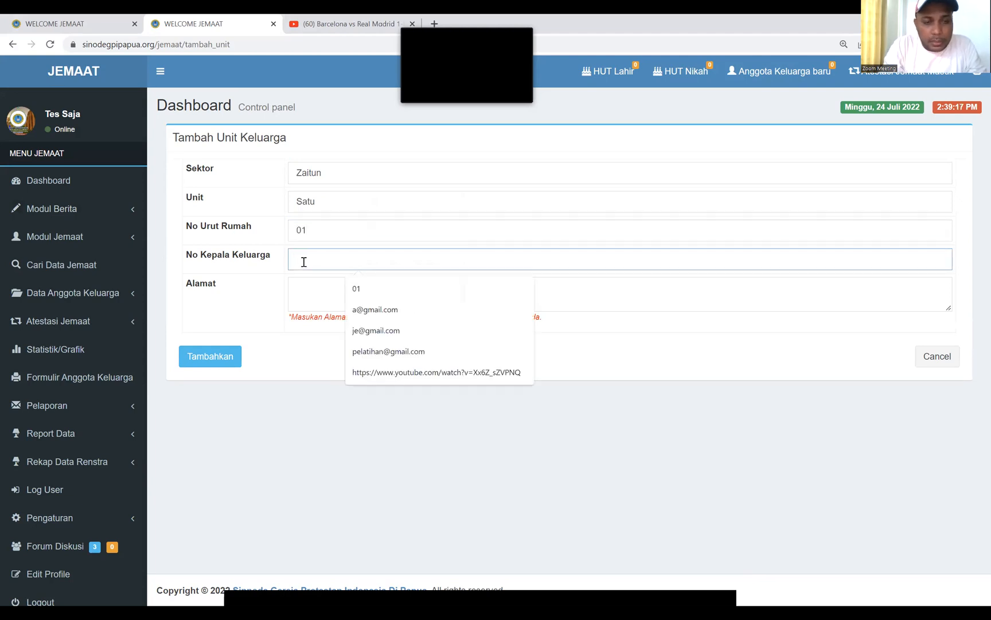
text(01)
click(309, 297)
text(Jalan....)
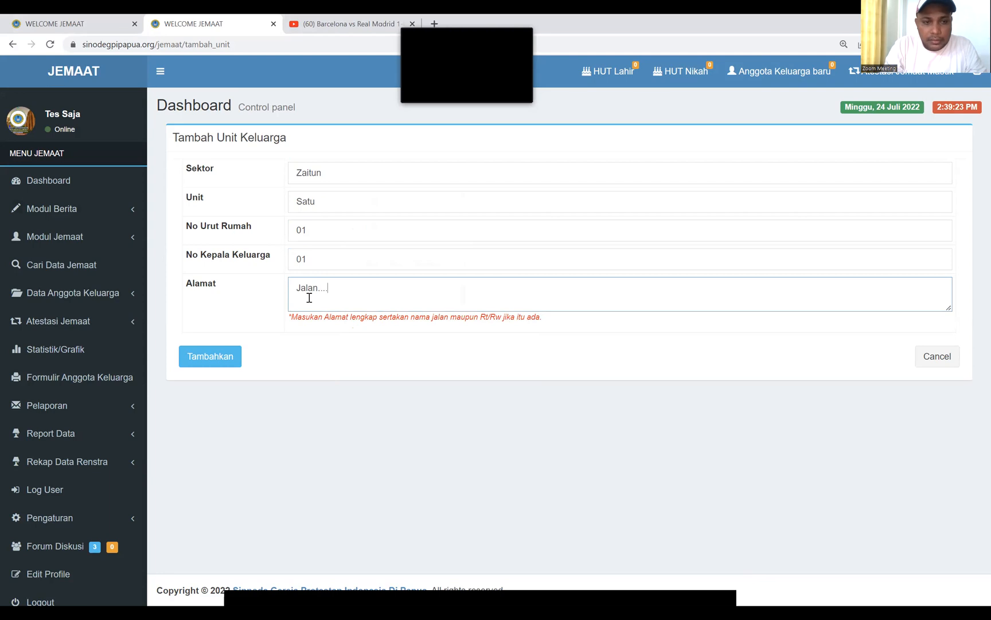
text(Rt)
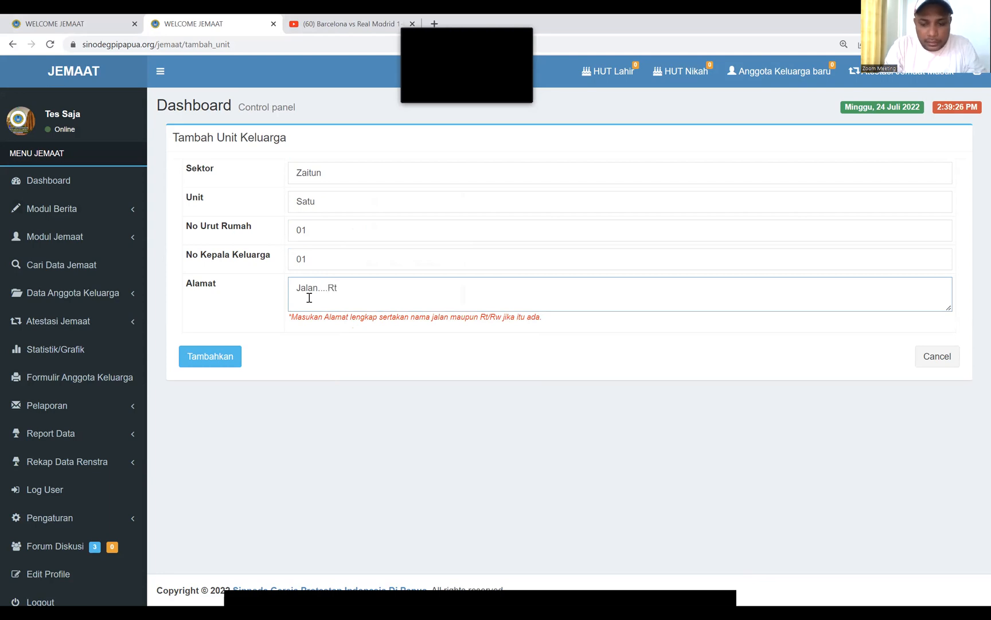
key(BackSpace)
text(T)
text(..)
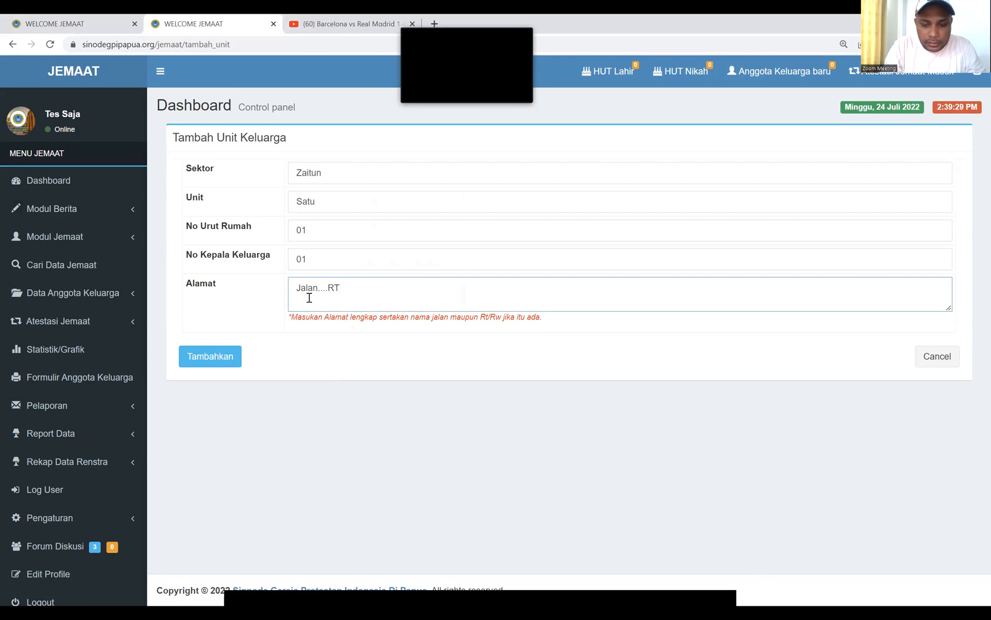
text(/)
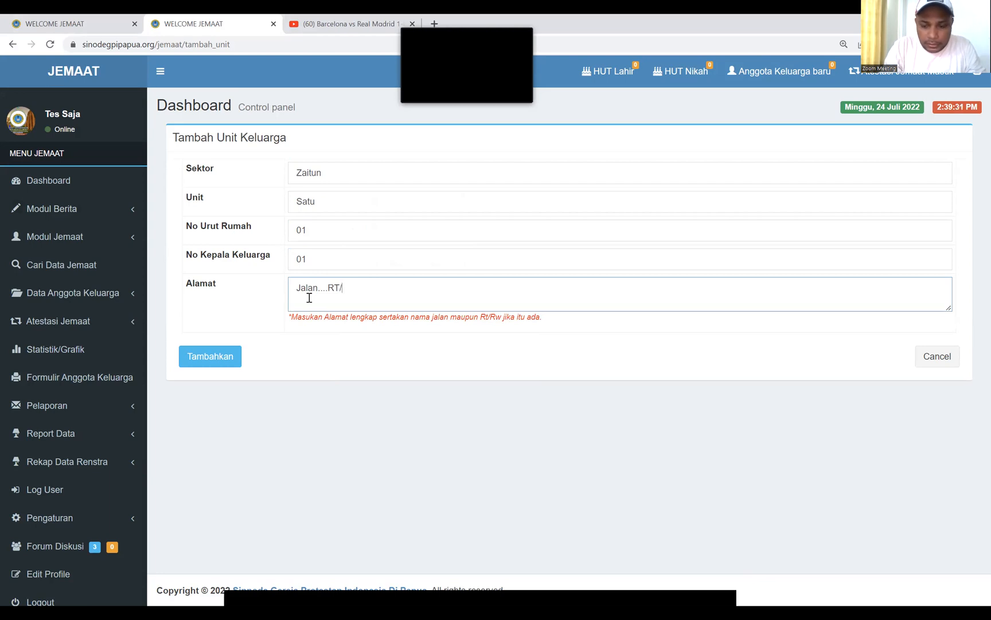
text(01)
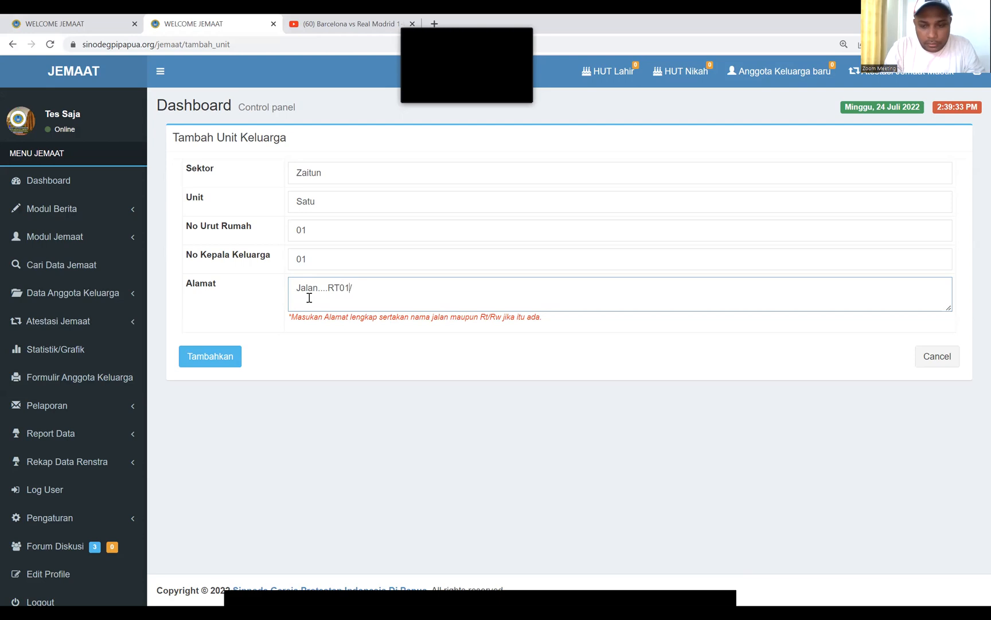
text(RW)
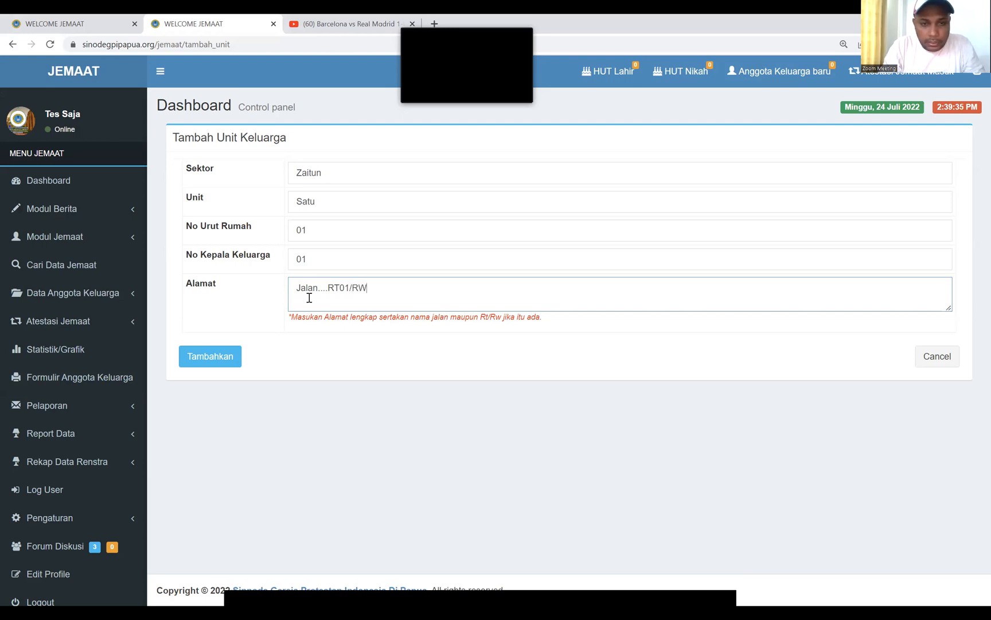
text(01)
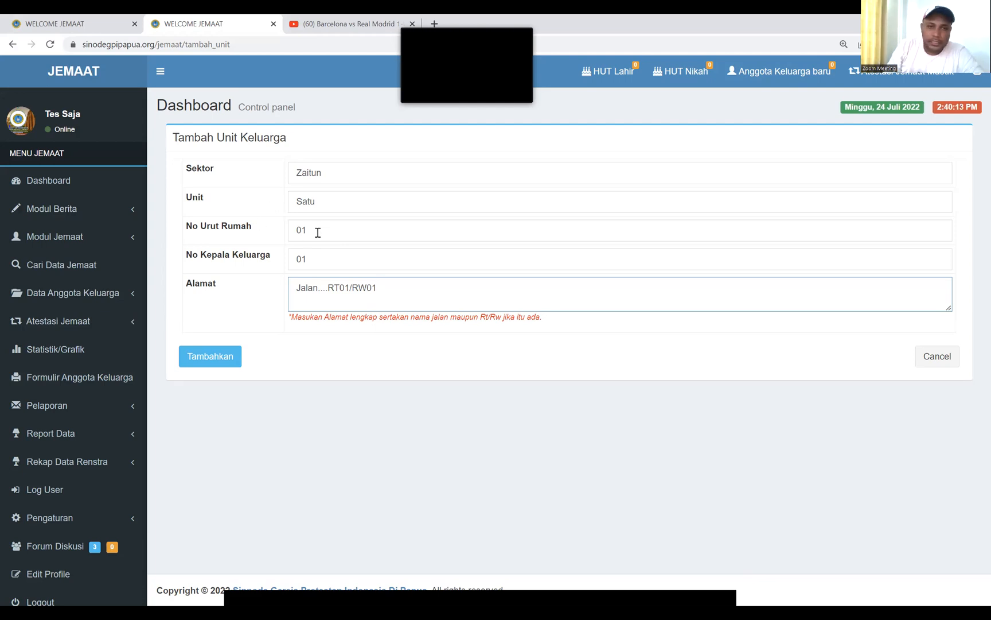
Correct the house order number back to 01 after mistakenly entering 100
click(318, 233)
key(BackSpace)
key(BackSpace)
text(100)
key(BackSpace)
key(BackSpace)
key(BackSpace)
text(01)
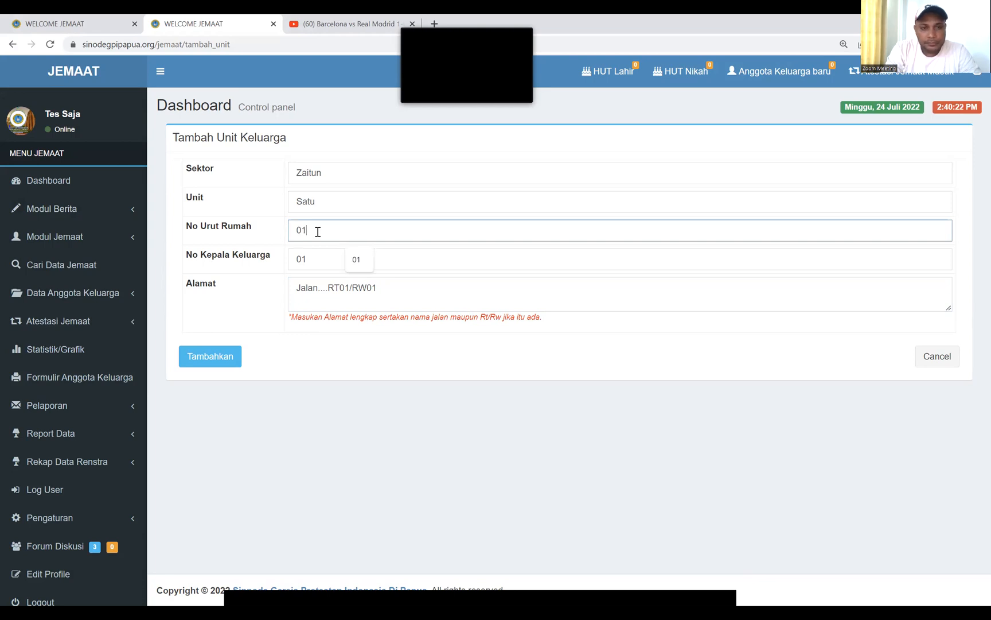
click(319, 259)
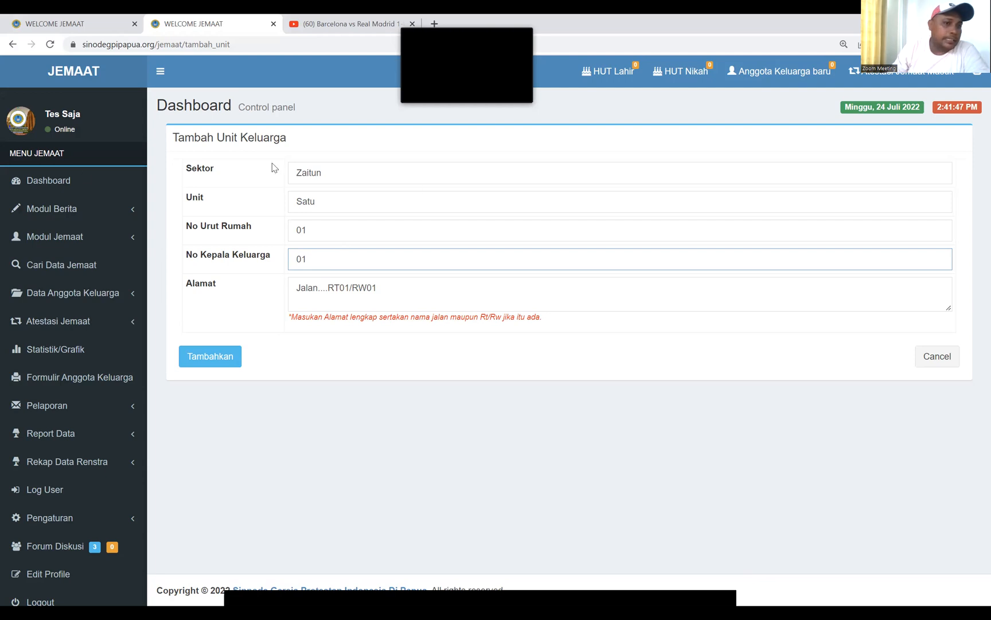
click(91, 294)
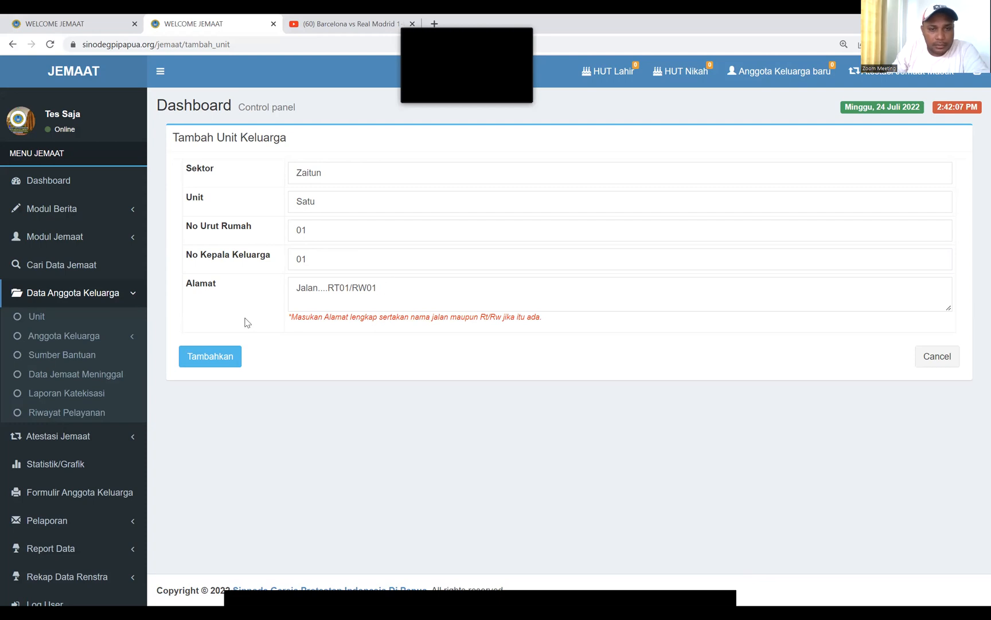
Save the Zaitun / Satu family unit and return to the Unit Keluarga list
click(211, 359)
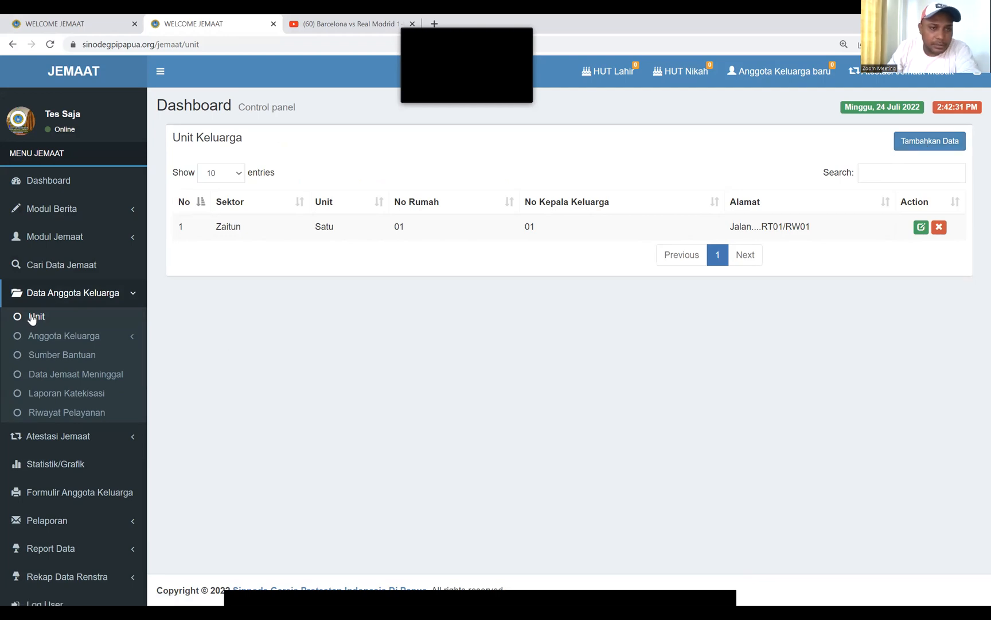
click(922, 143)
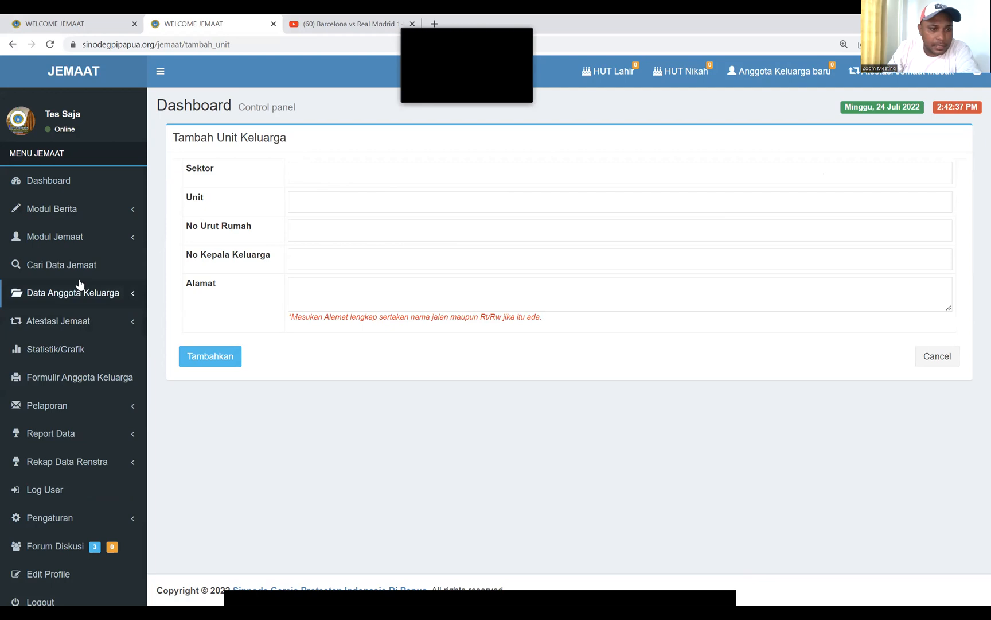
click(121, 295)
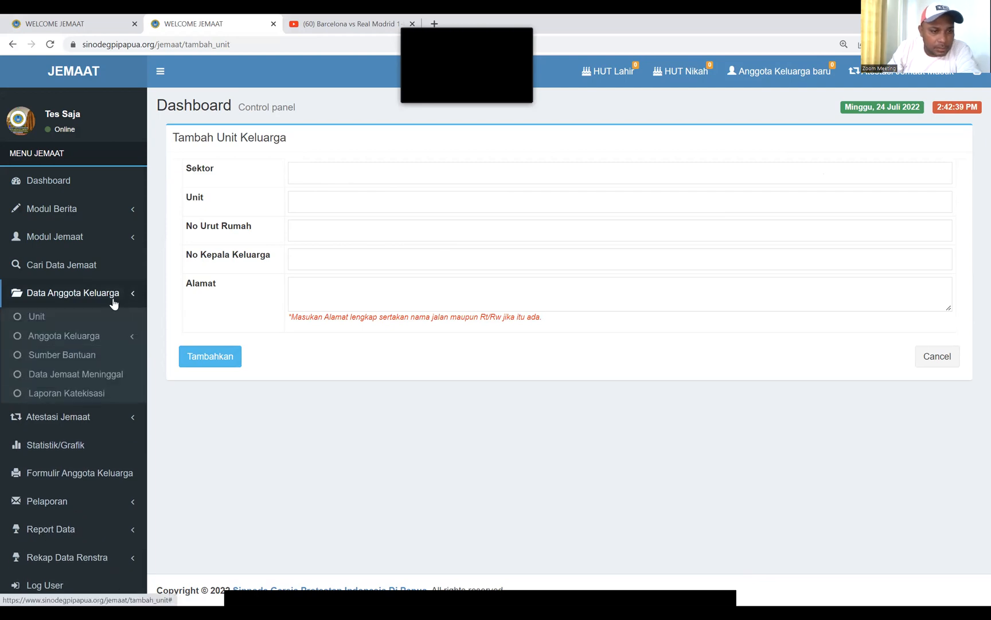
click(57, 322)
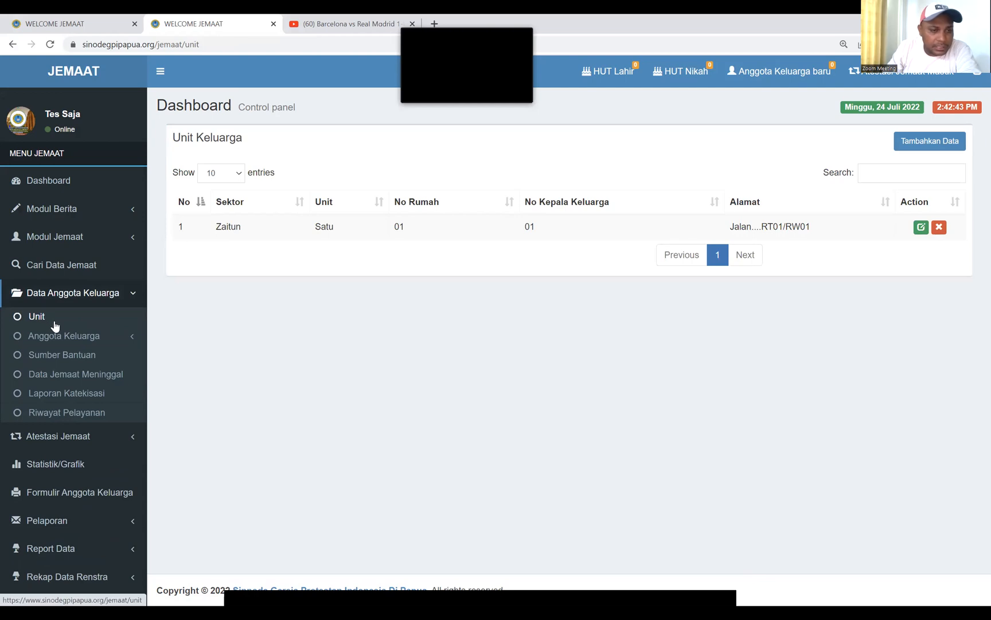
click(69, 338)
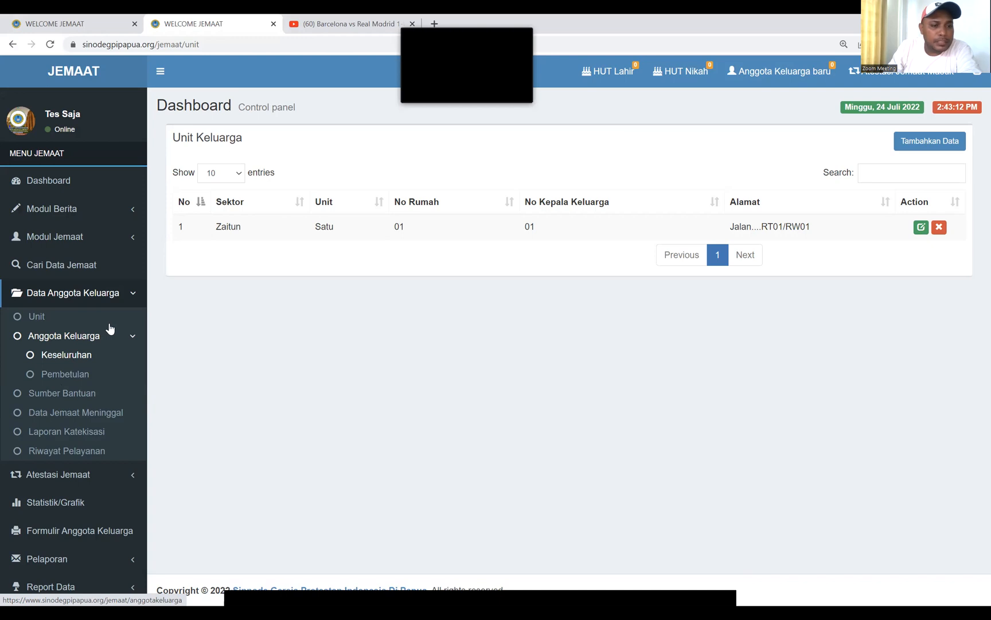
Open the Semua Anggota Keluarga list, which has no family members yet
click(81, 357)
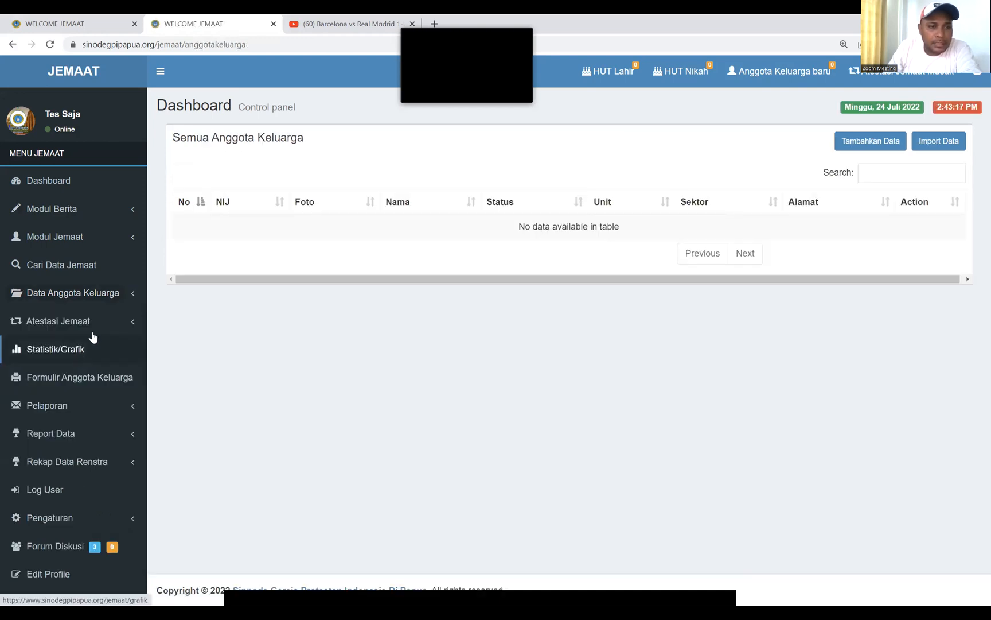
click(48, 294)
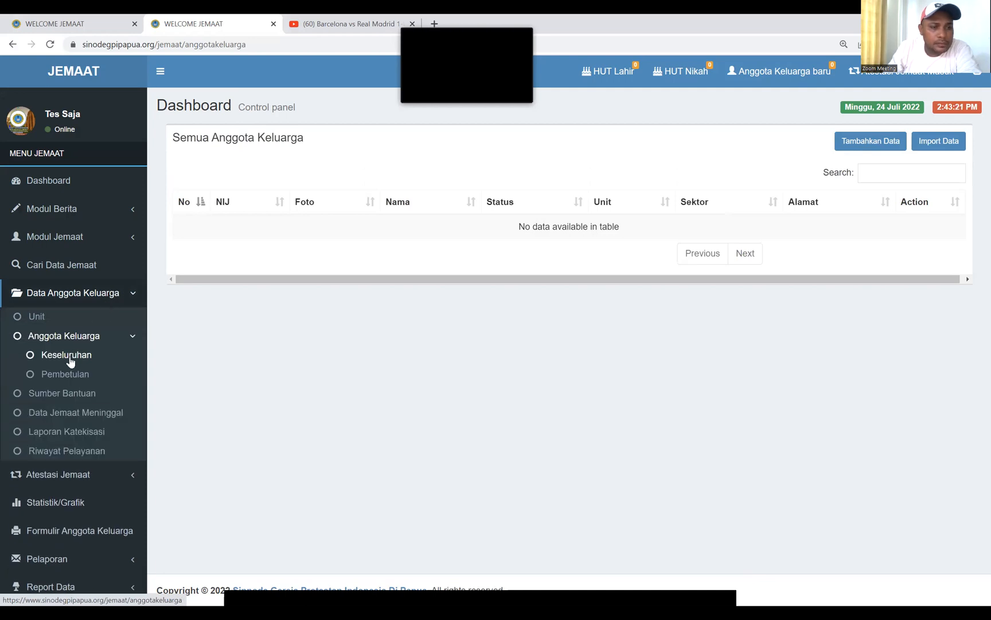
click(69, 357)
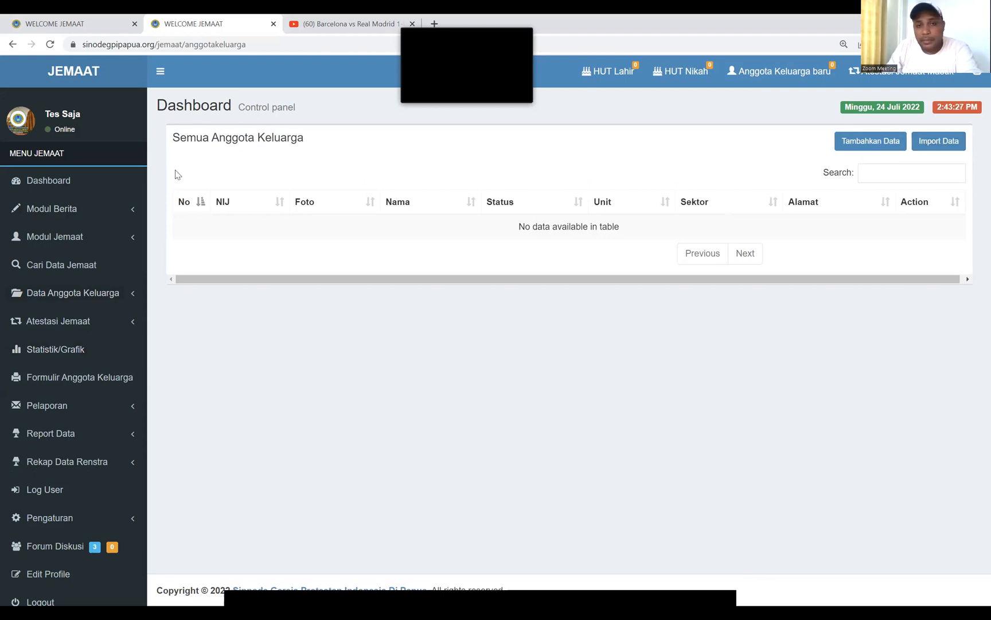
click(873, 148)
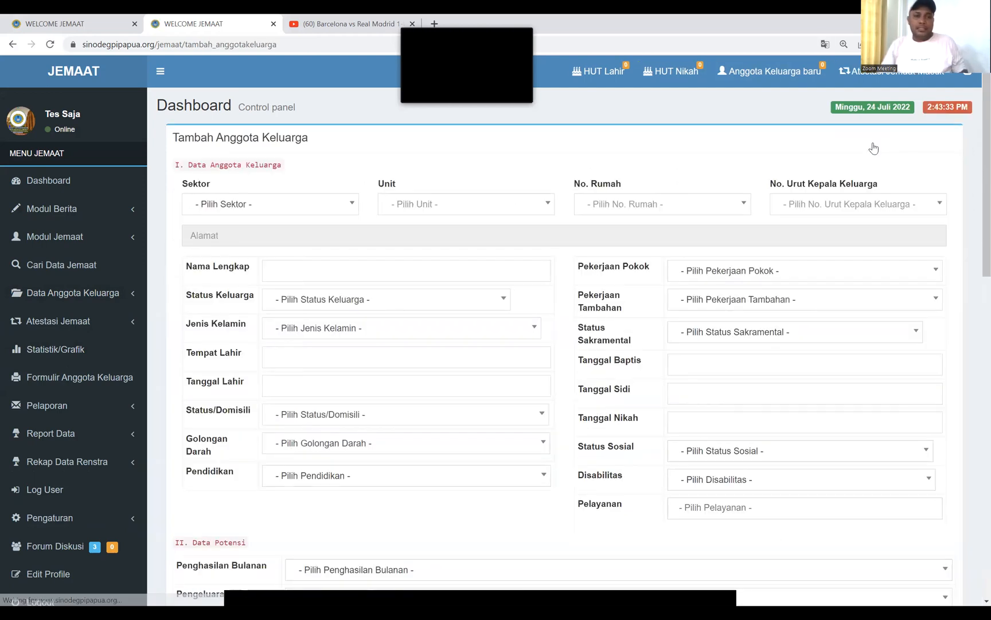
Choose Sektor Zaitun, Unit Satu, house 01 and head-of-family 01, then begin the member's full name
click(306, 207)
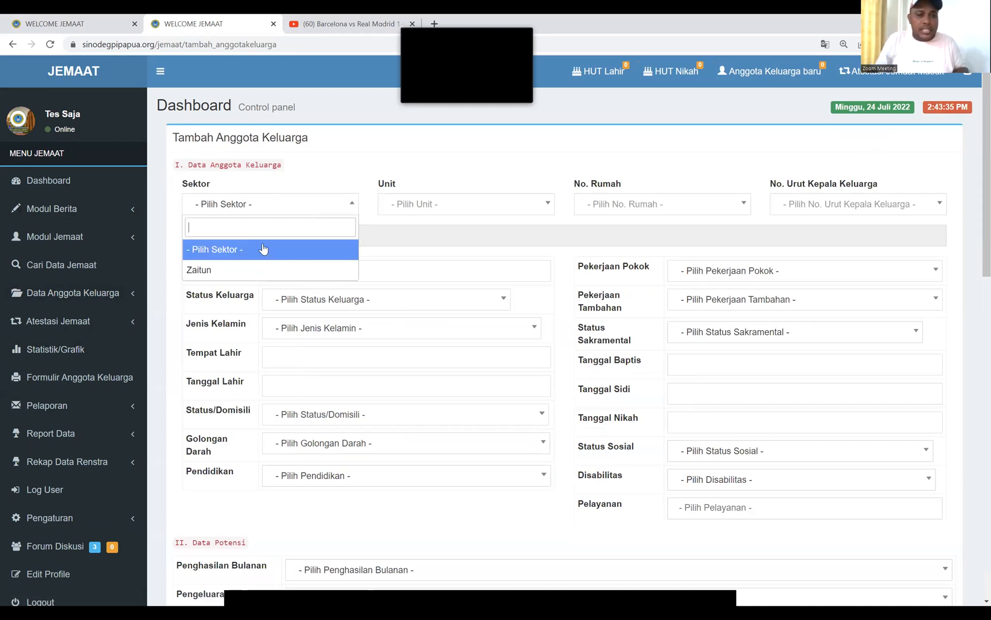
click(228, 271)
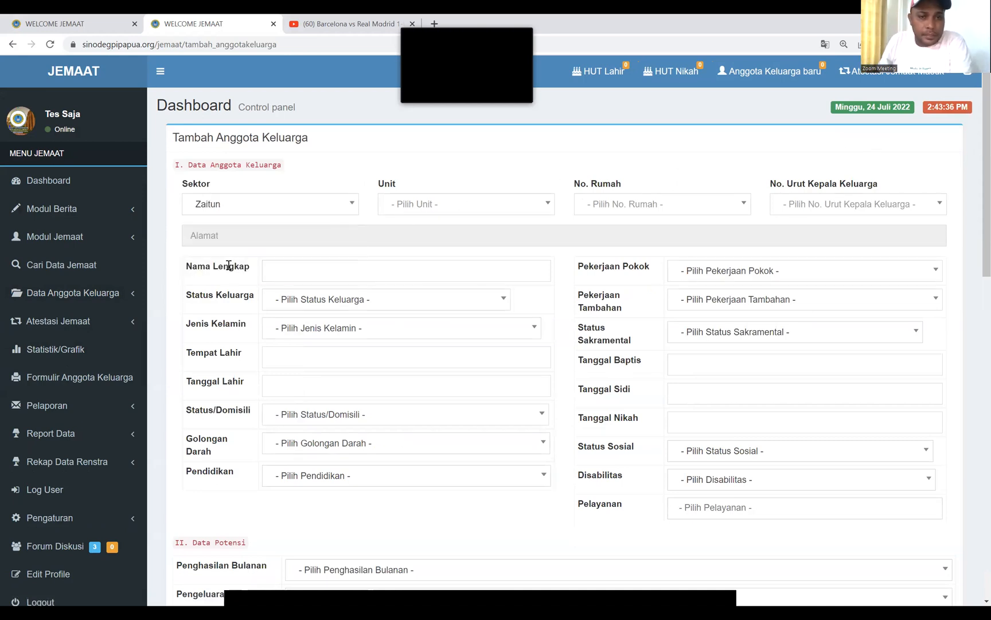
click(484, 207)
click(402, 251)
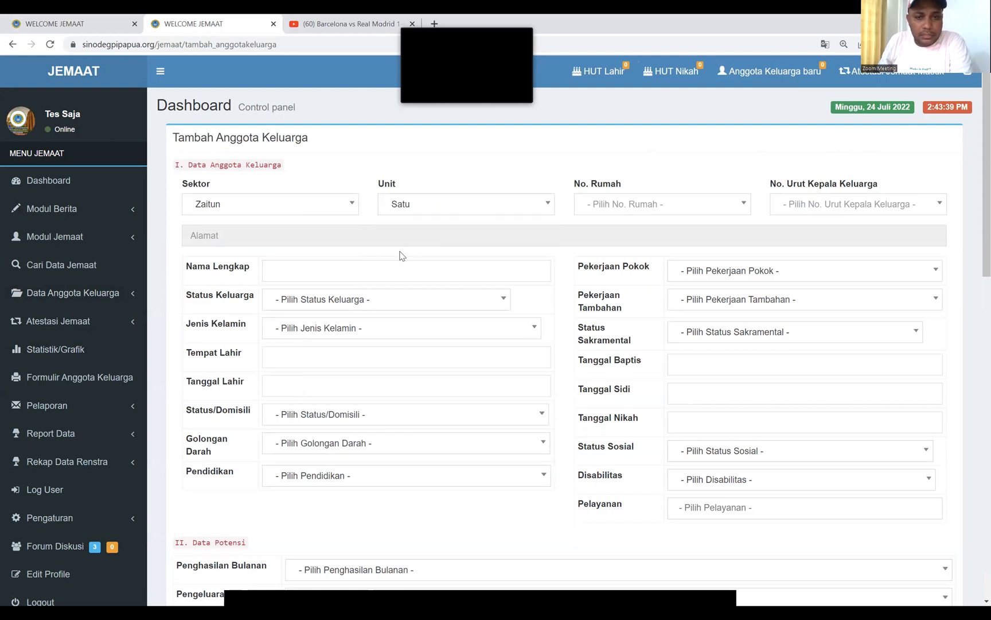
click(633, 206)
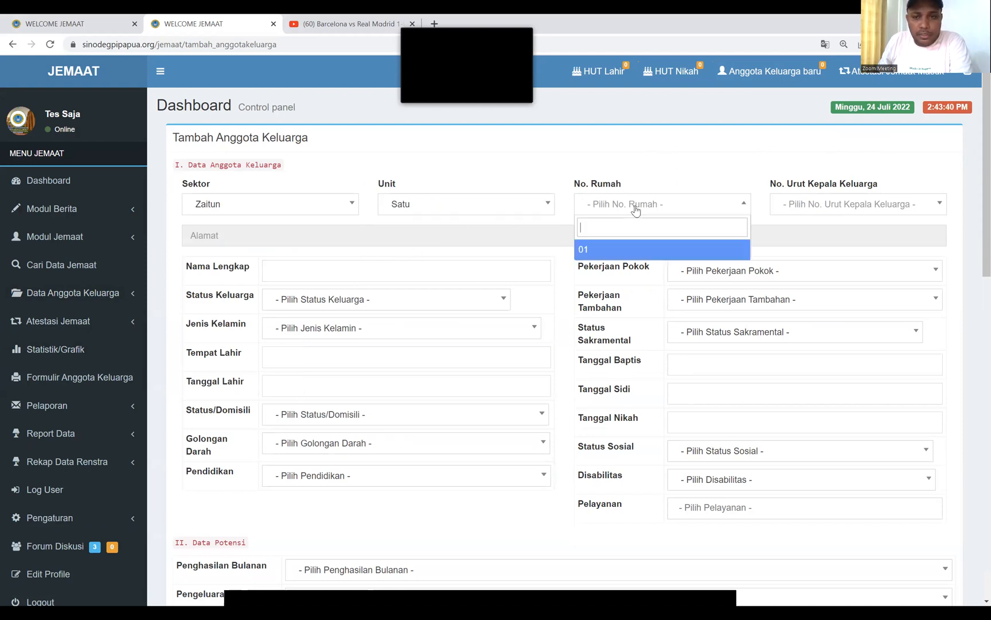
click(593, 253)
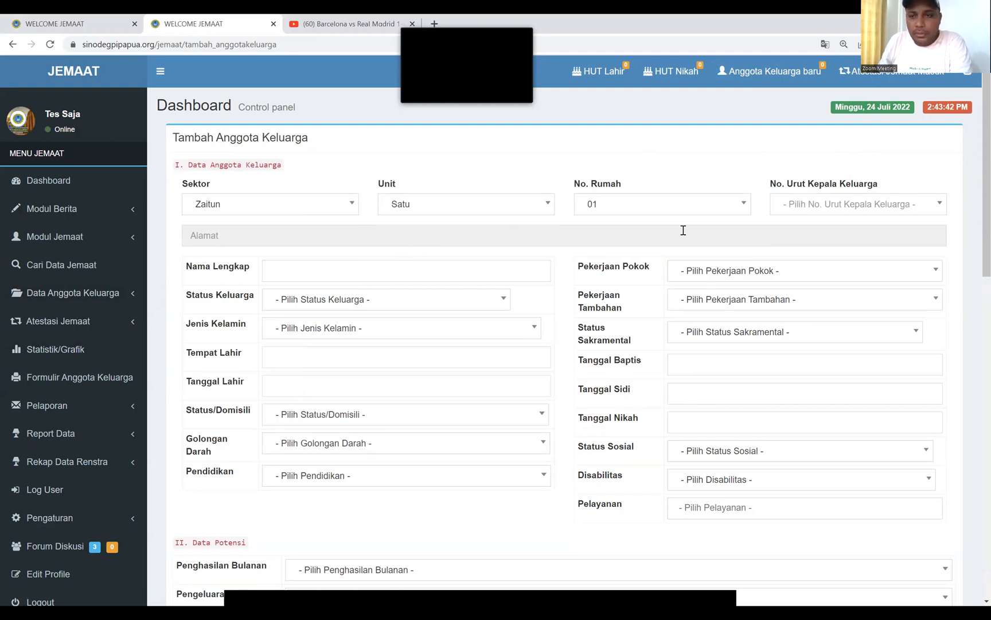
click(820, 208)
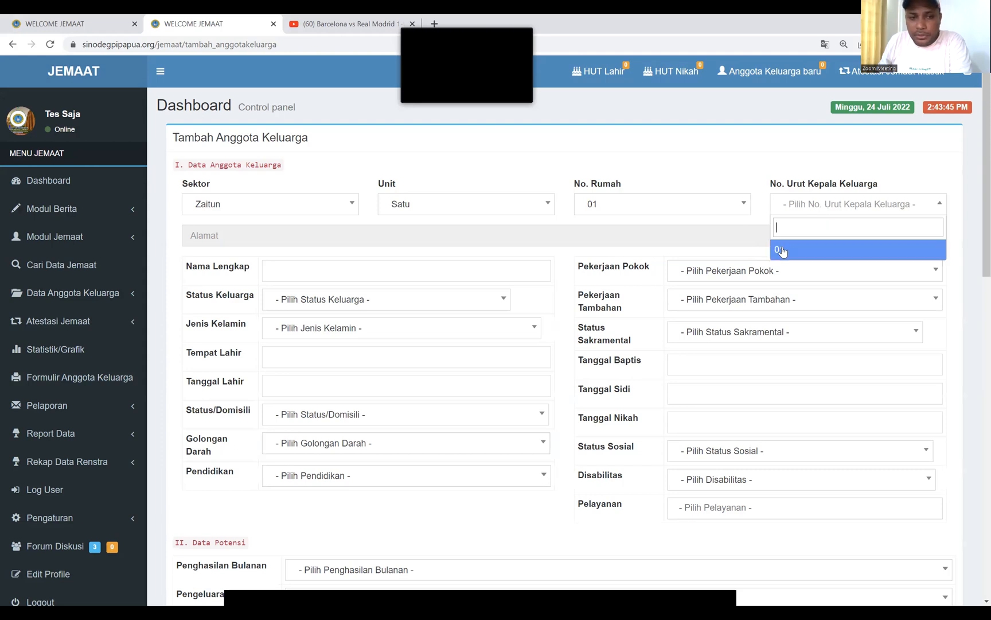
click(781, 252)
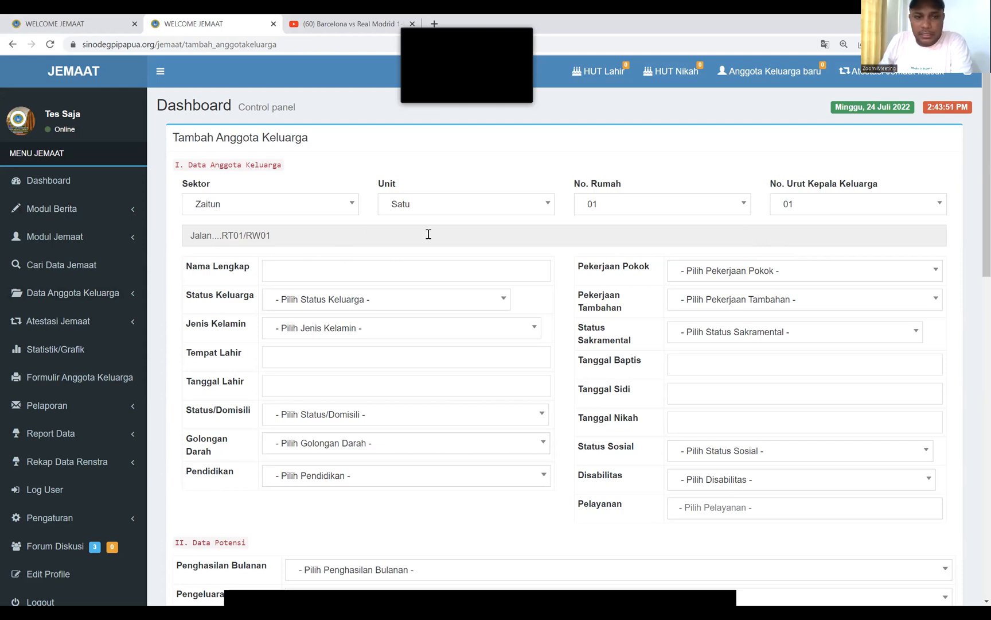
click(318, 266)
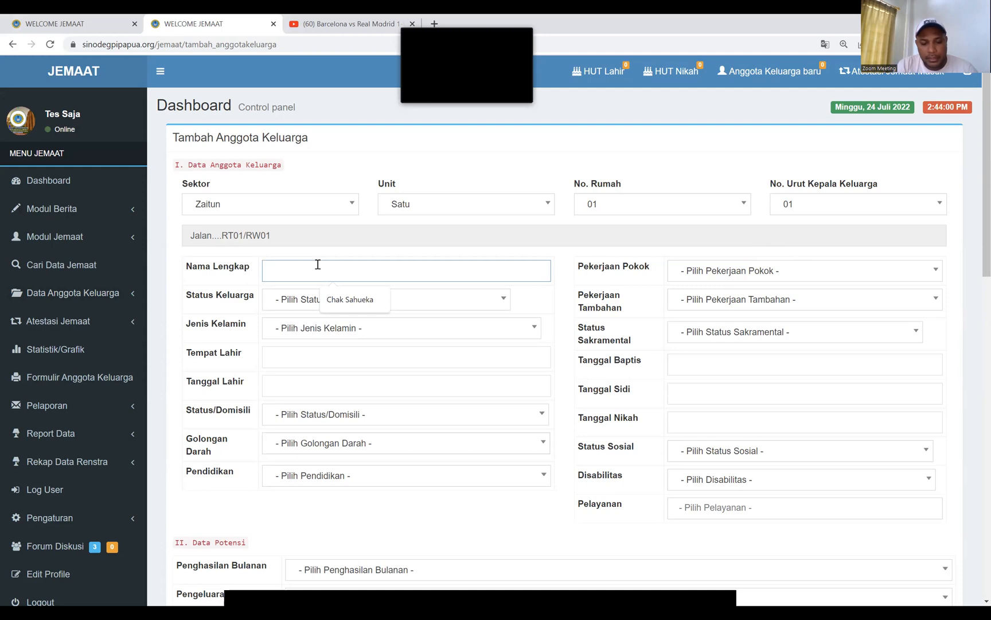
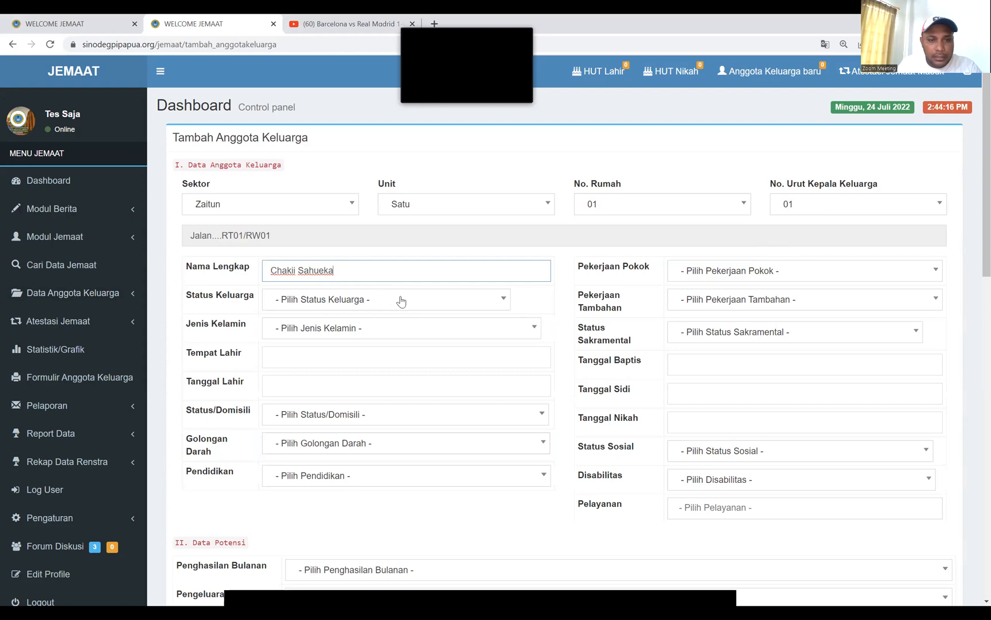
Type the member's full name and set Status Keluarga to [KODE: 01] Kepala Keluarga and Jenis Kelamin to [KODE: 01] Laki-Laki
click(401, 302)
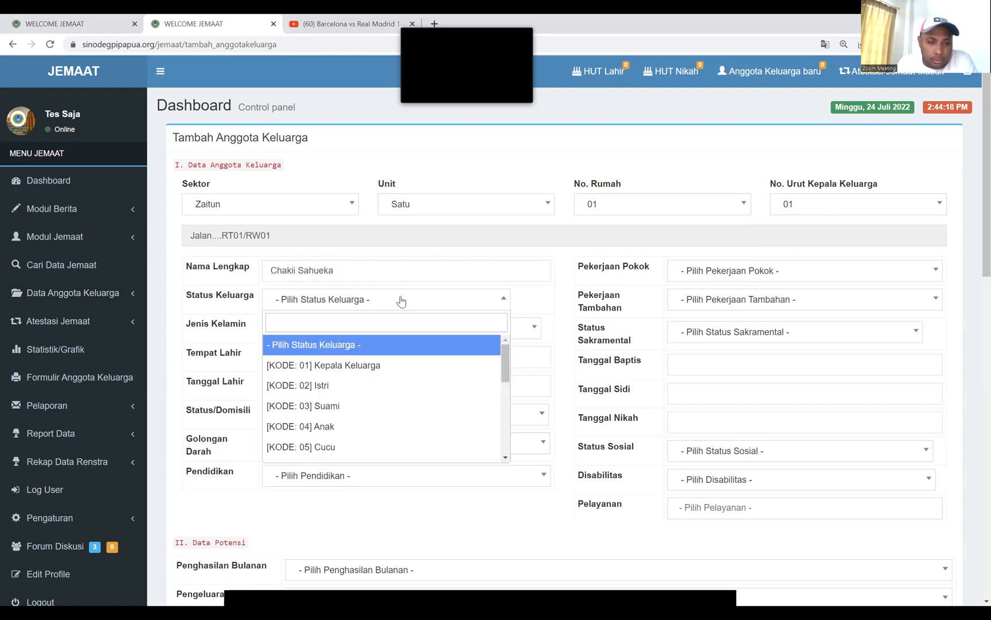
click(344, 366)
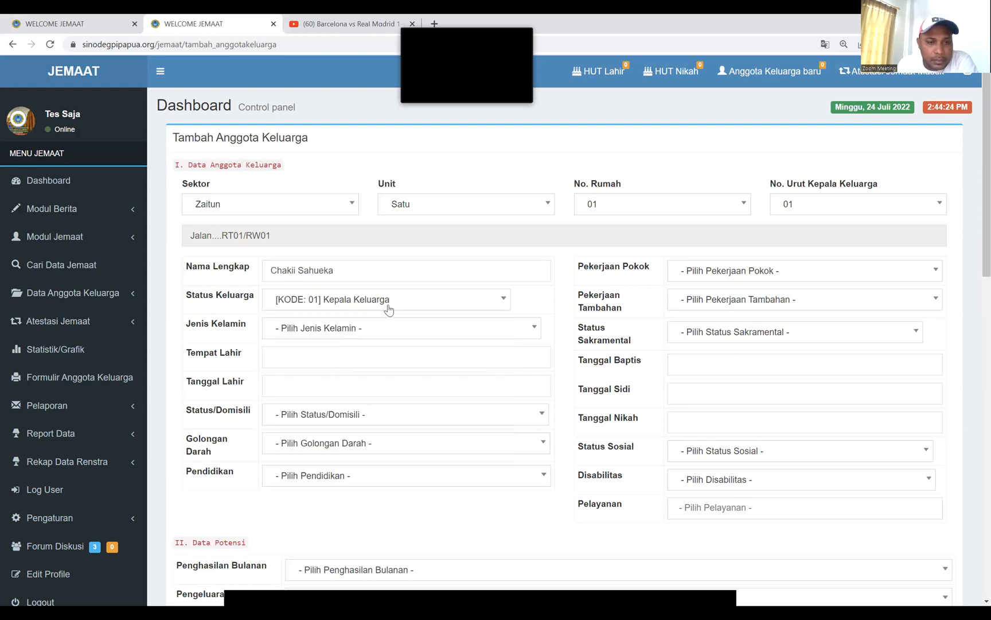
click(374, 334)
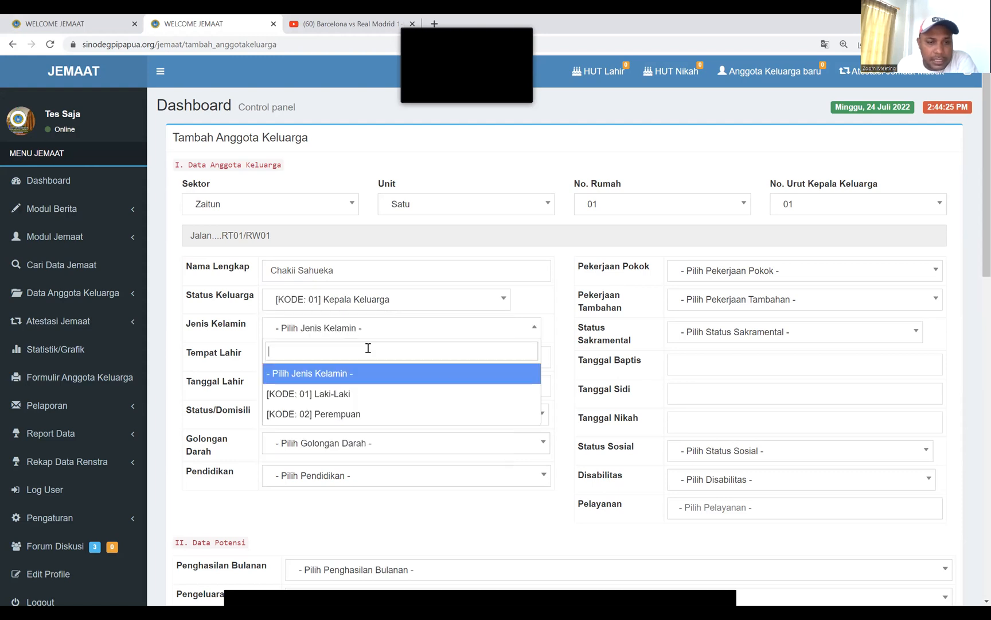
click(338, 395)
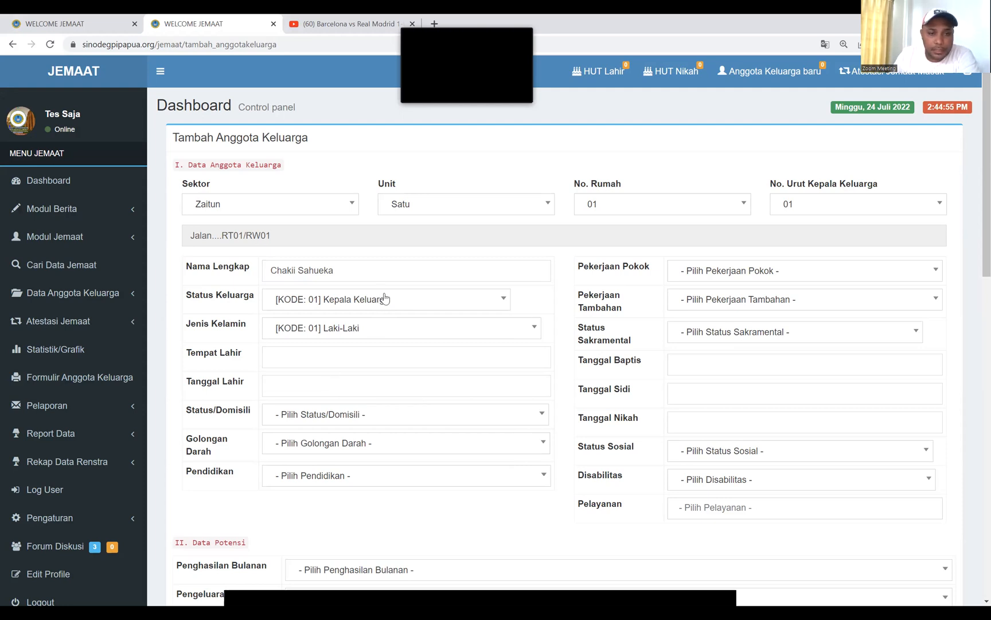
click(349, 356)
text(Amo)
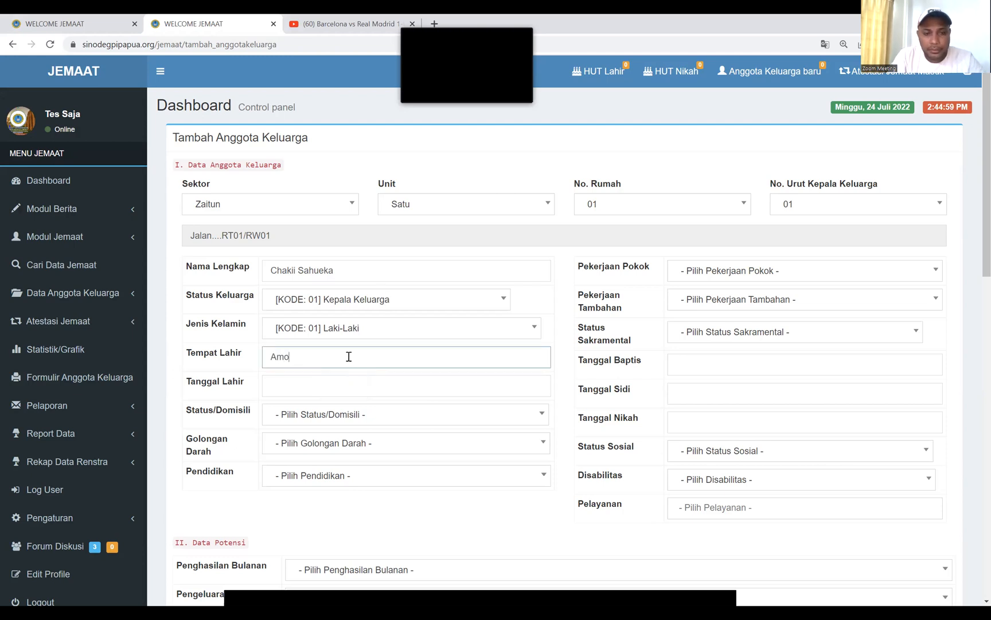
key(BackSpace)
text(bon)
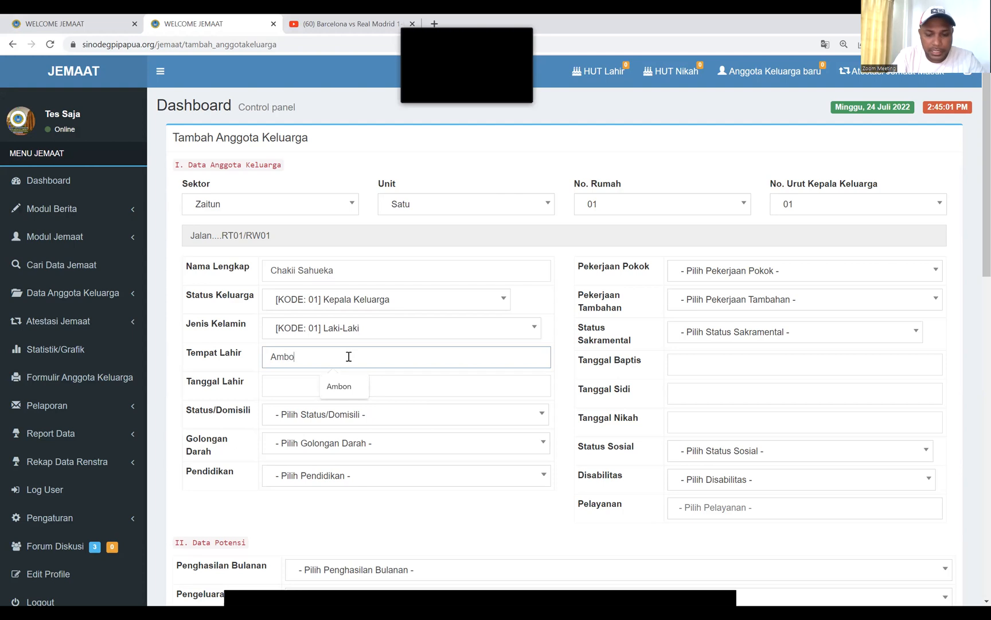
click(287, 386)
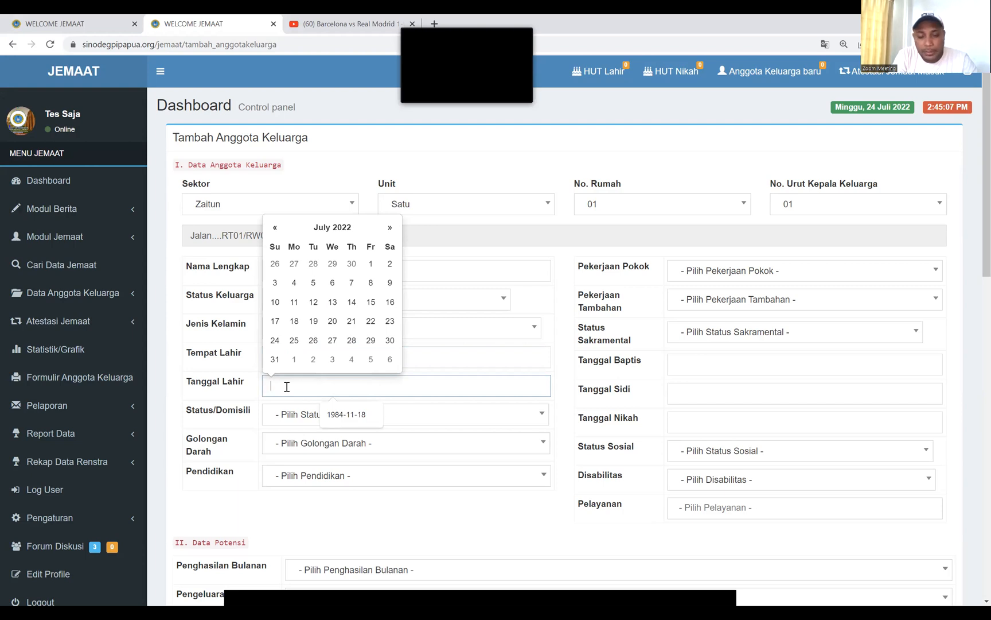
text(1984)
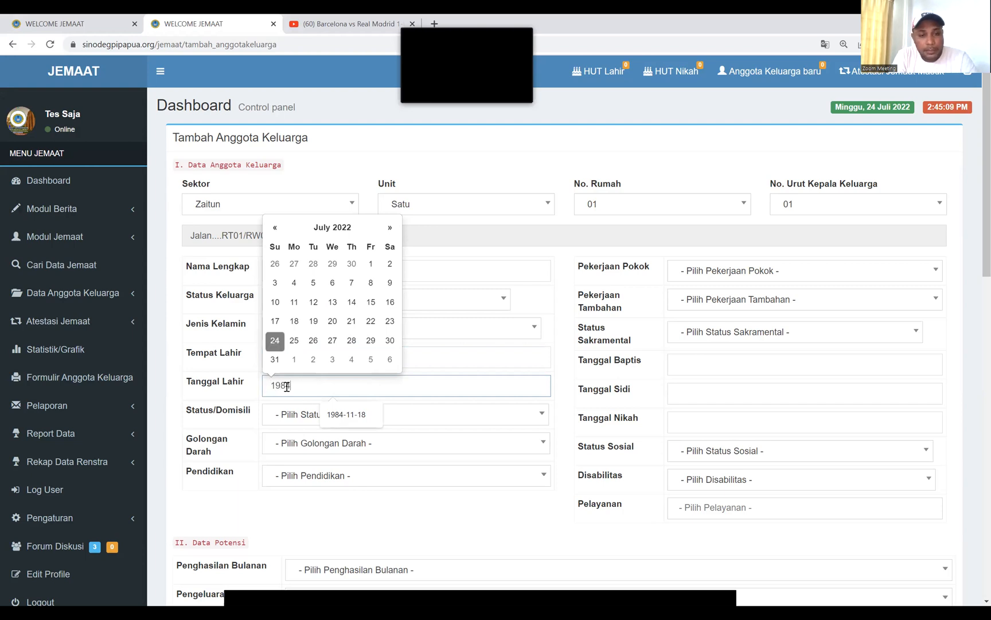
text(-)
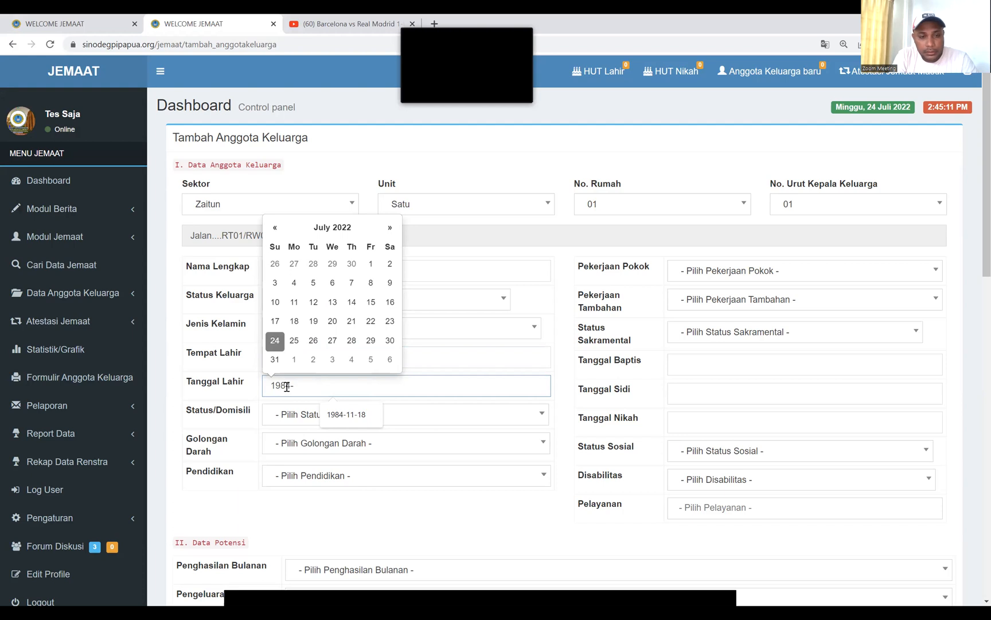
text(11-18)
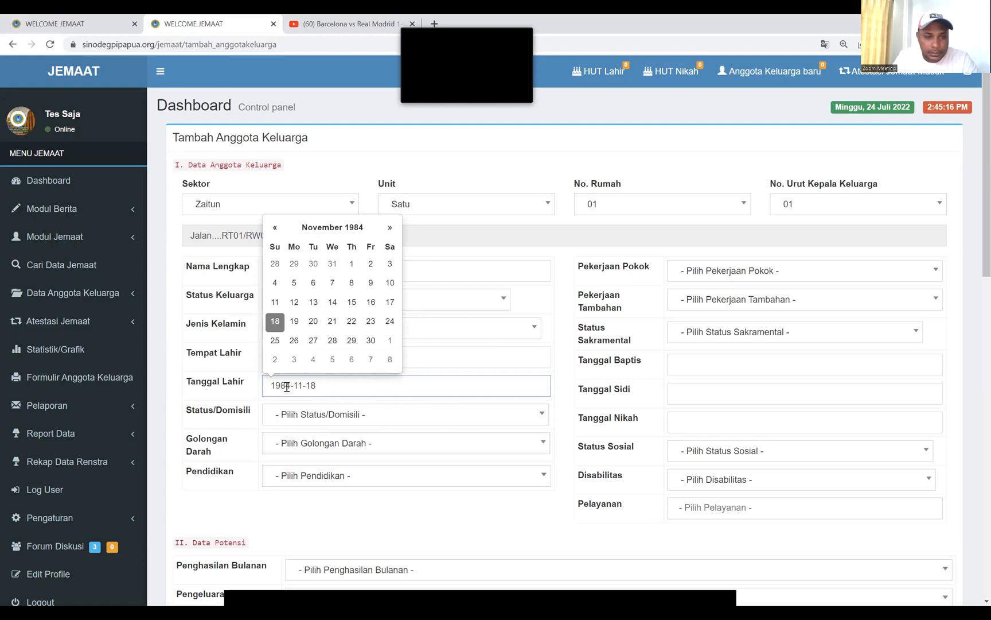
click(382, 419)
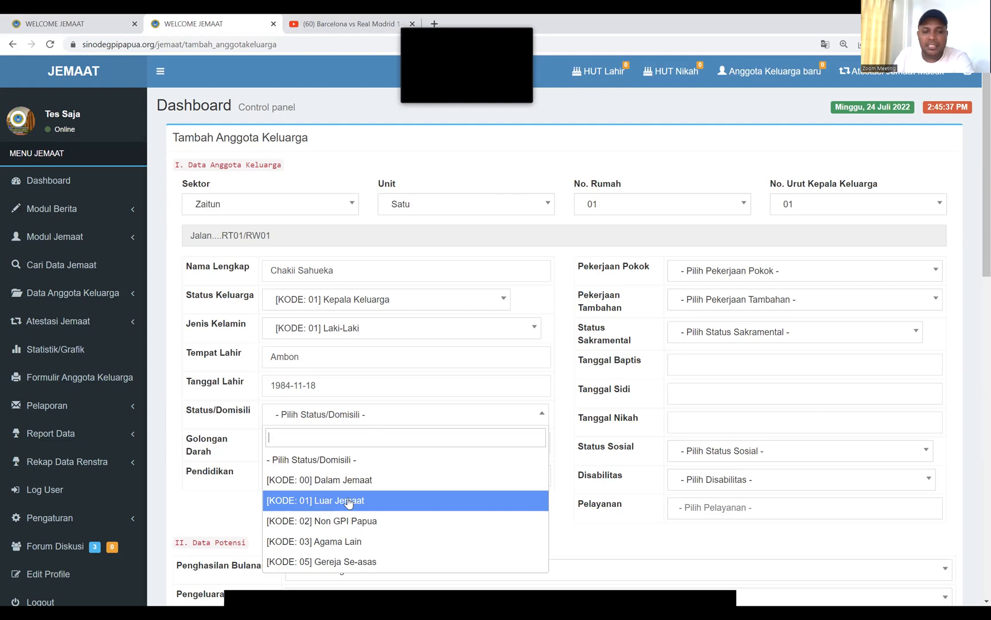
scroll(350, 505, down, 1)
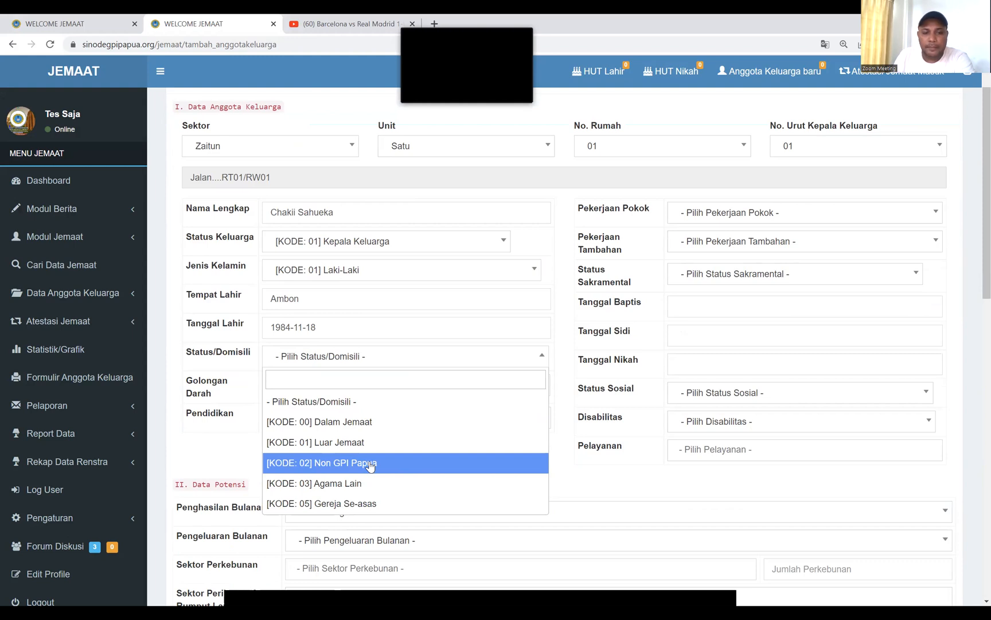
Choose [KODE: 00] Dalam Jemaat for Status/Domisili, [KODE: 04] O for Golongan Darah and [KODE: 22] Tamat S2 for Pendidikan
click(361, 425)
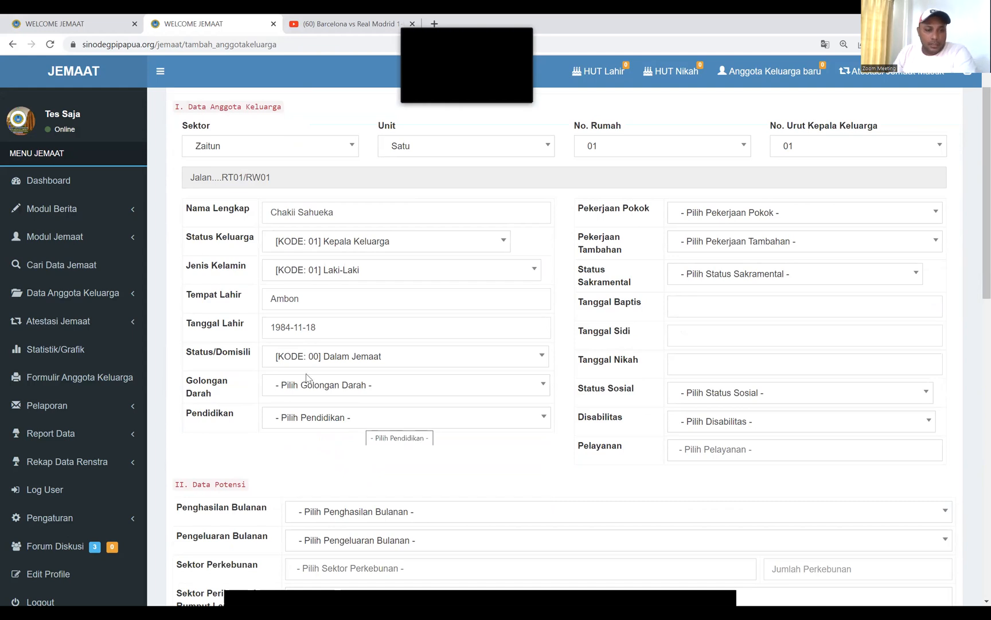
click(429, 381)
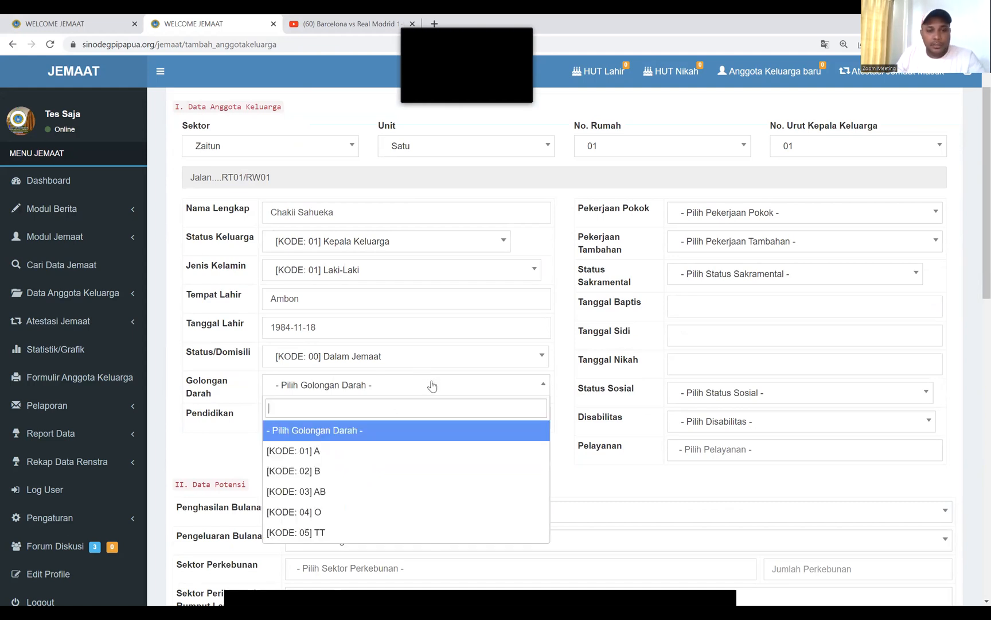
click(327, 520)
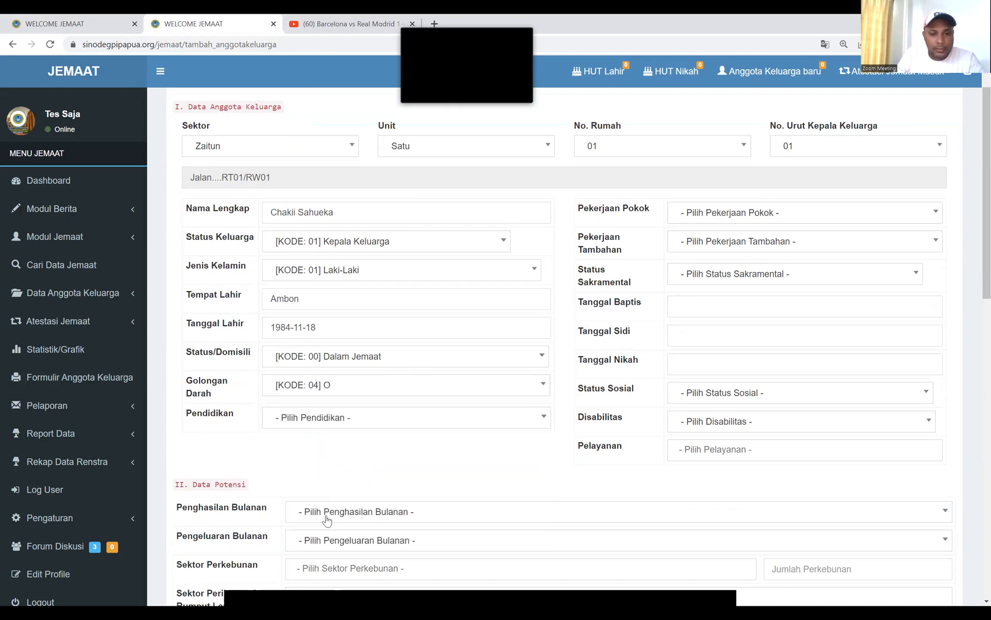
click(368, 422)
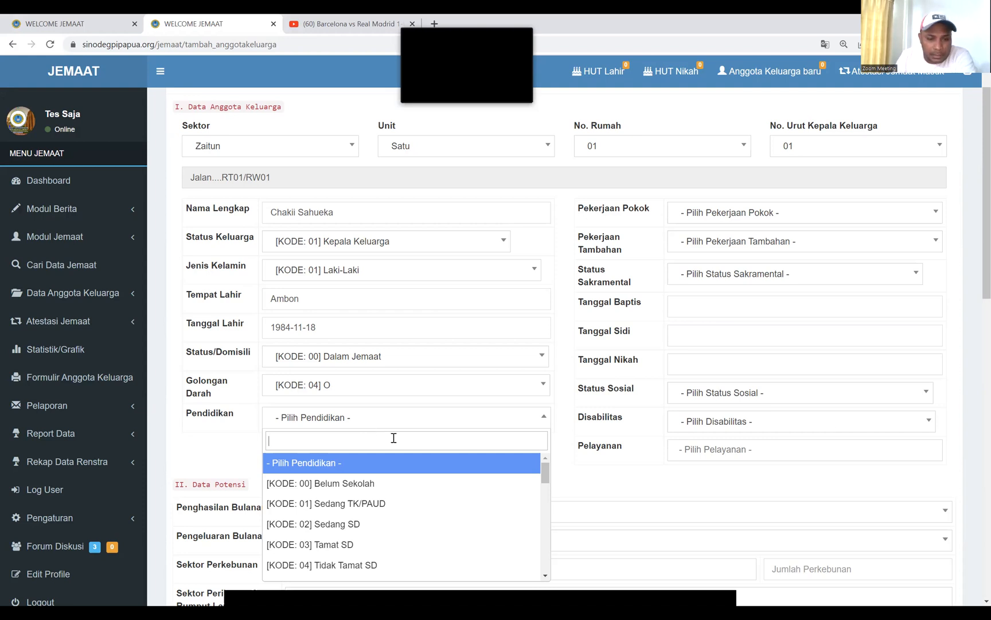
scroll(393, 485, down, 3)
scroll(392, 486, down, 5)
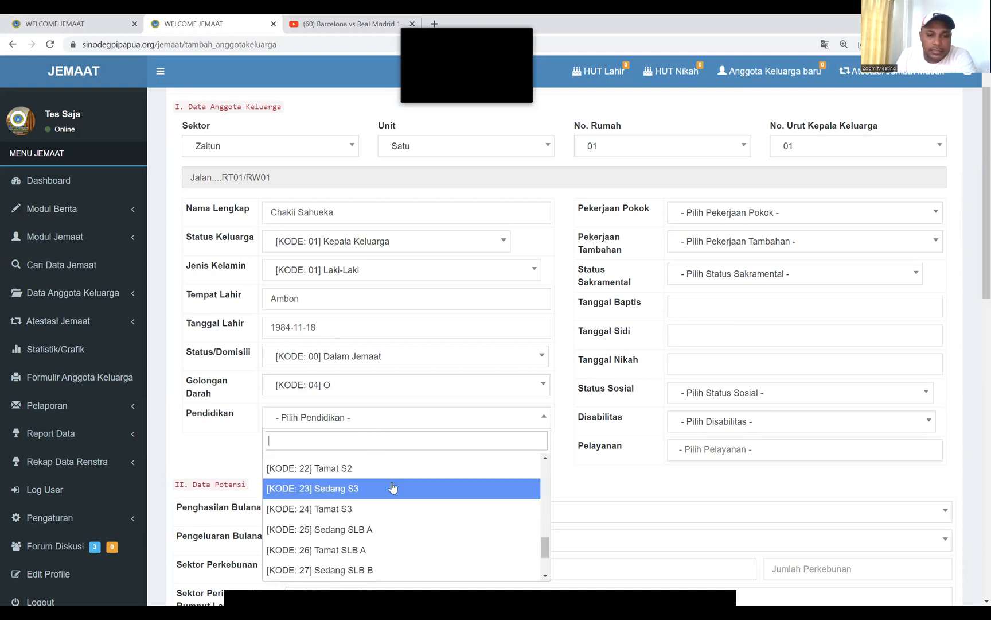
scroll(392, 487, up, 1)
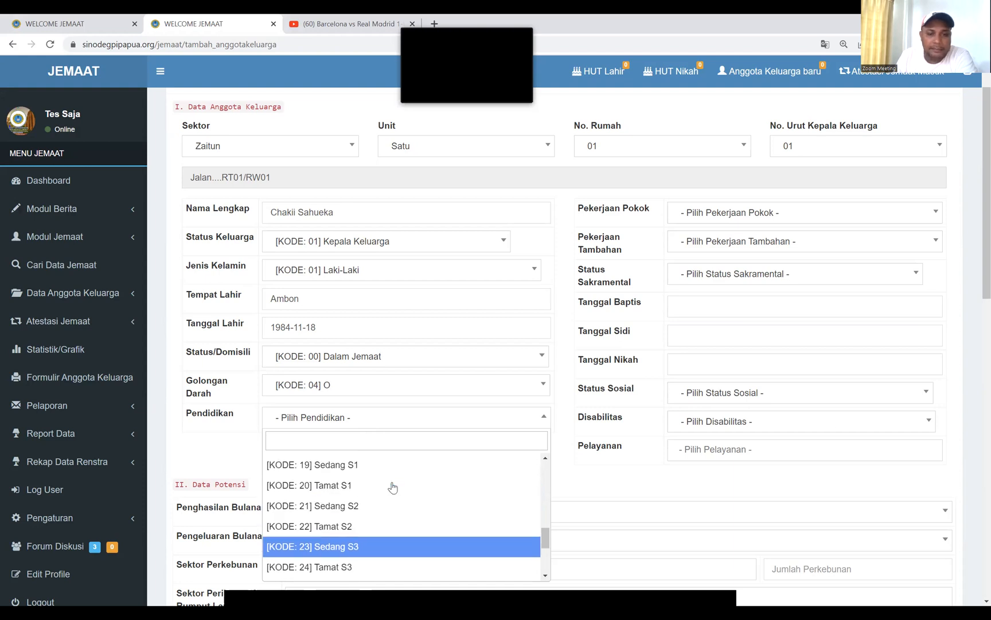
click(367, 526)
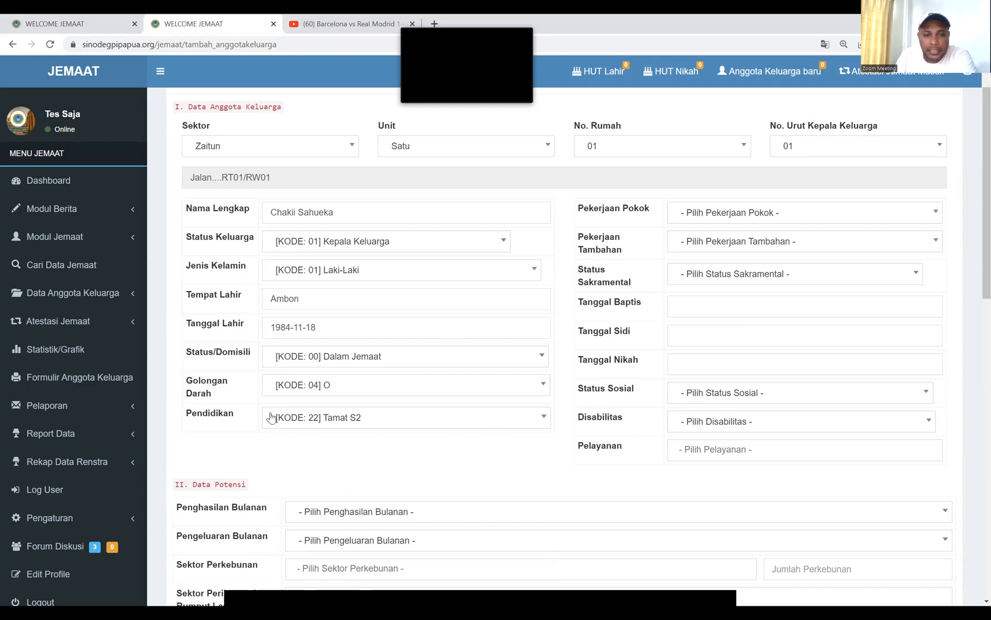
click(848, 216)
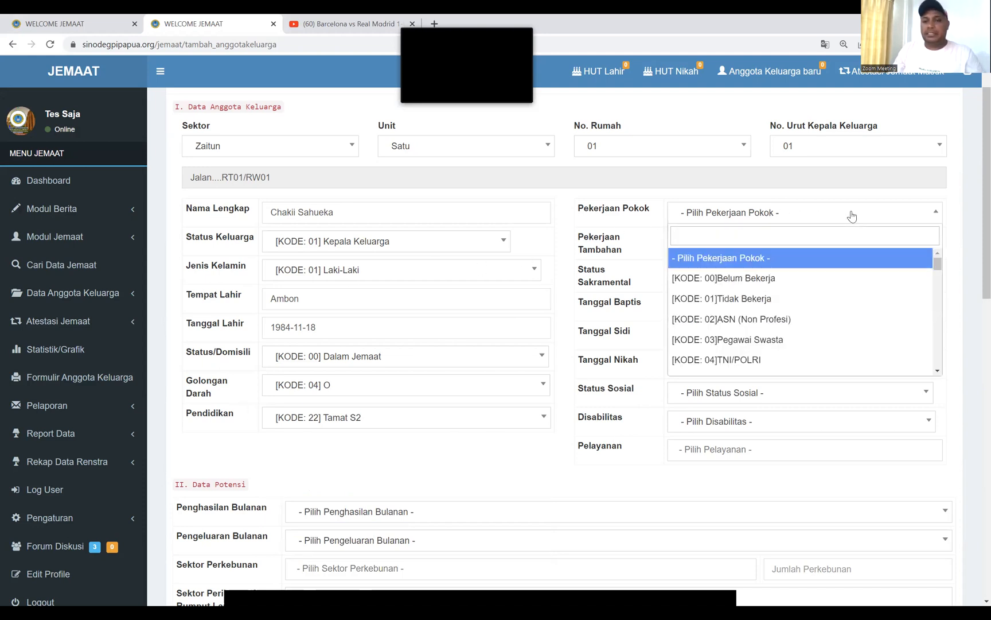
Search 'Pendet' to set Pekerjaan Pokok to Pendeta, and 'tidak' to set Pekerjaan Tambahan to Tidak Bekerja
text(Pendet)
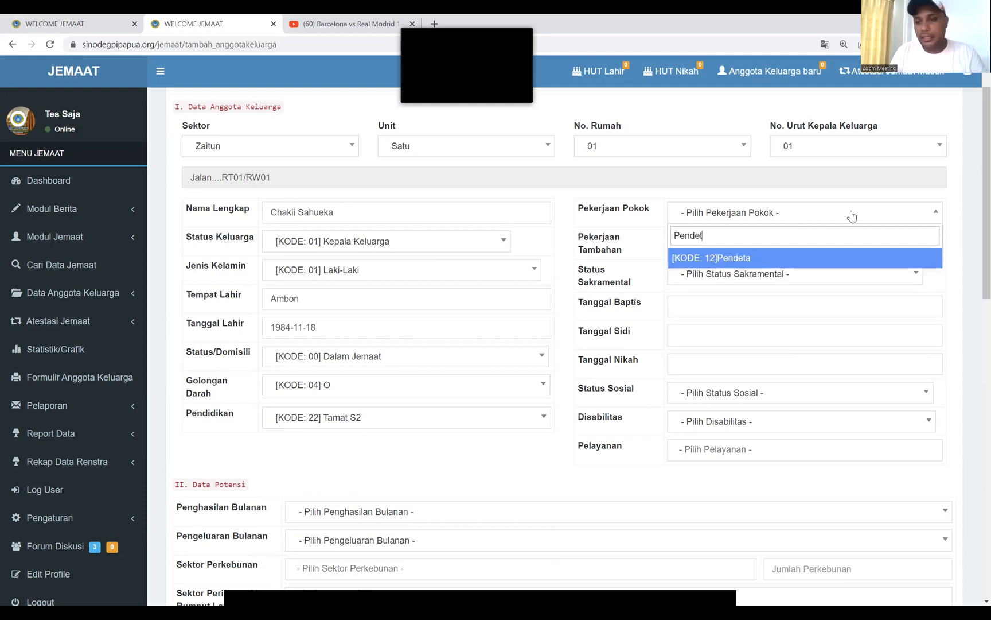
click(750, 267)
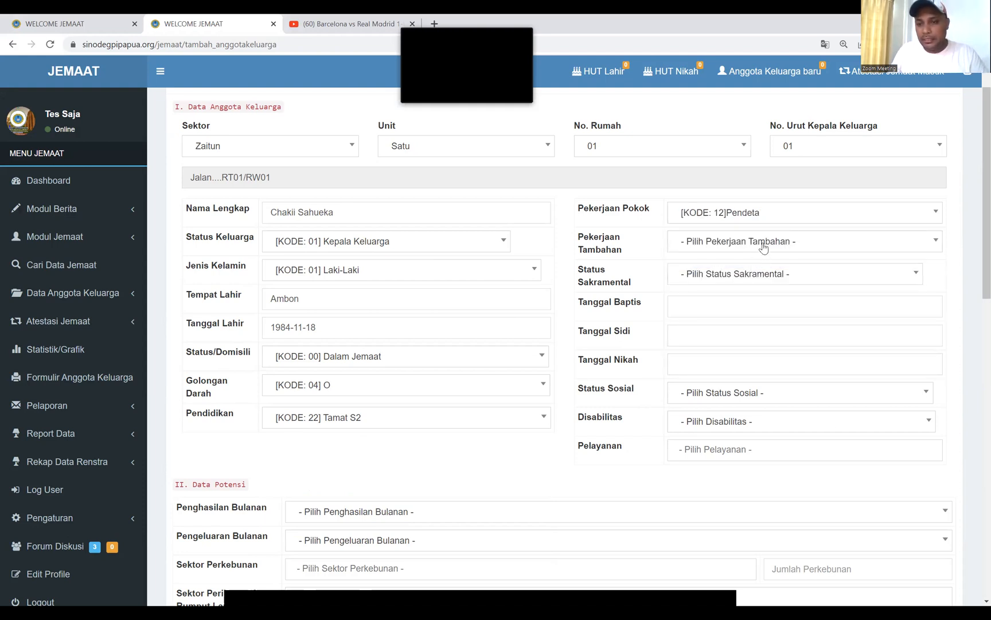
click(823, 249)
scroll(810, 330, down, 8)
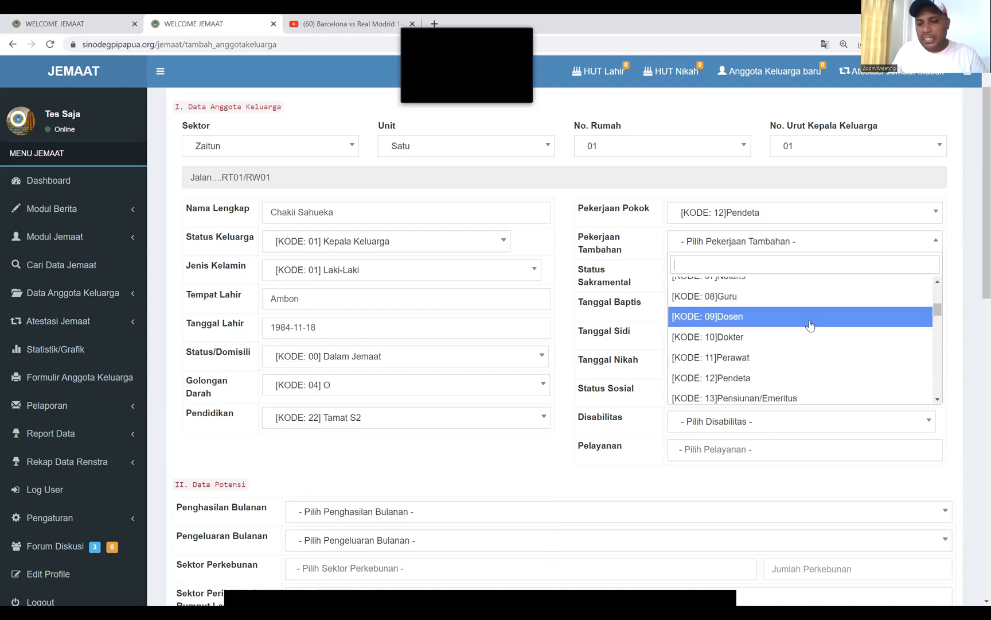
scroll(810, 334, down, 8)
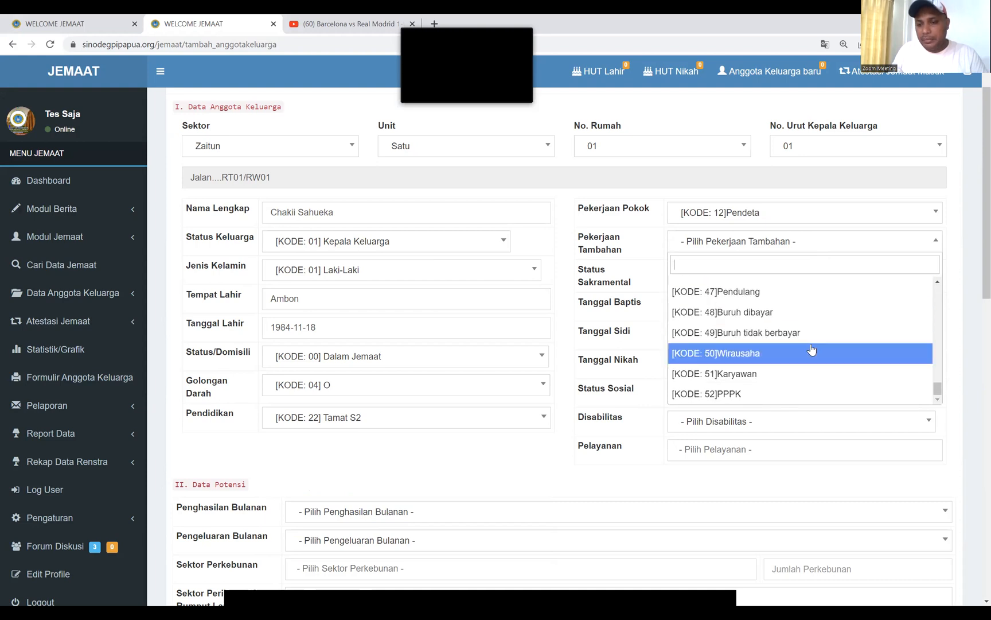
text(tidak)
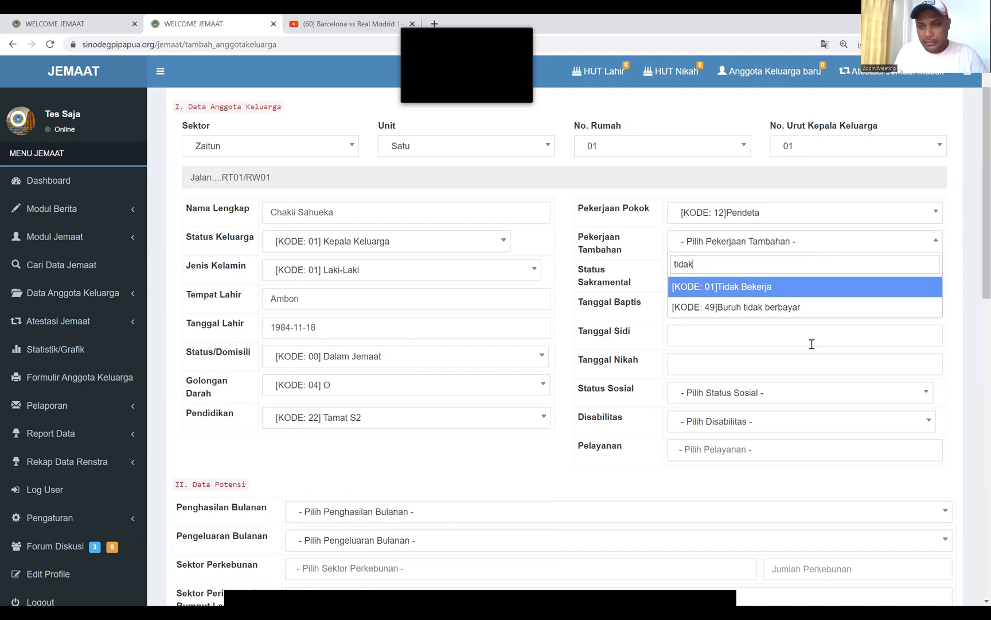
click(767, 288)
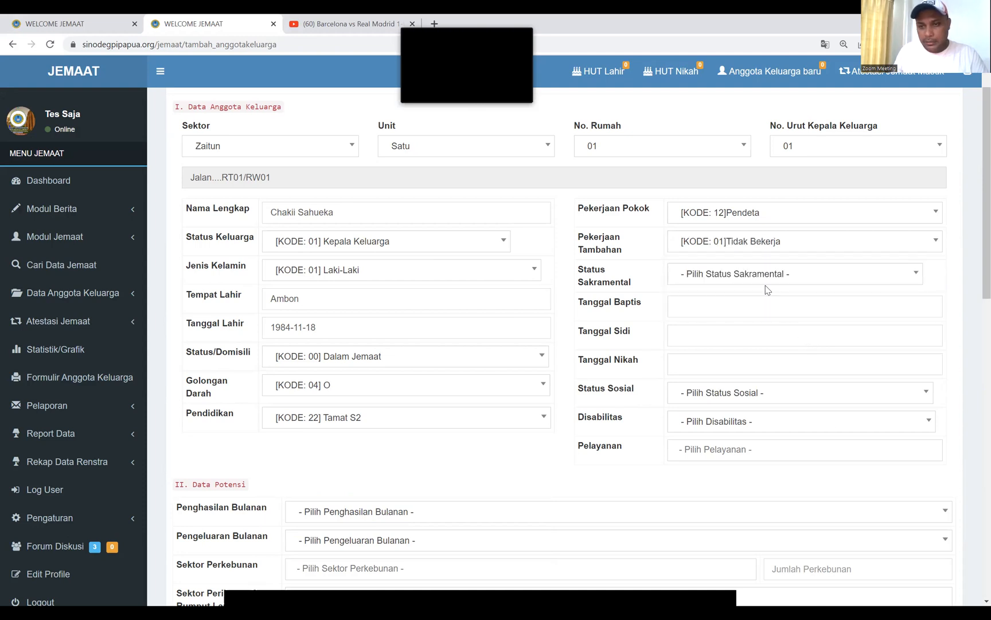
click(800, 246)
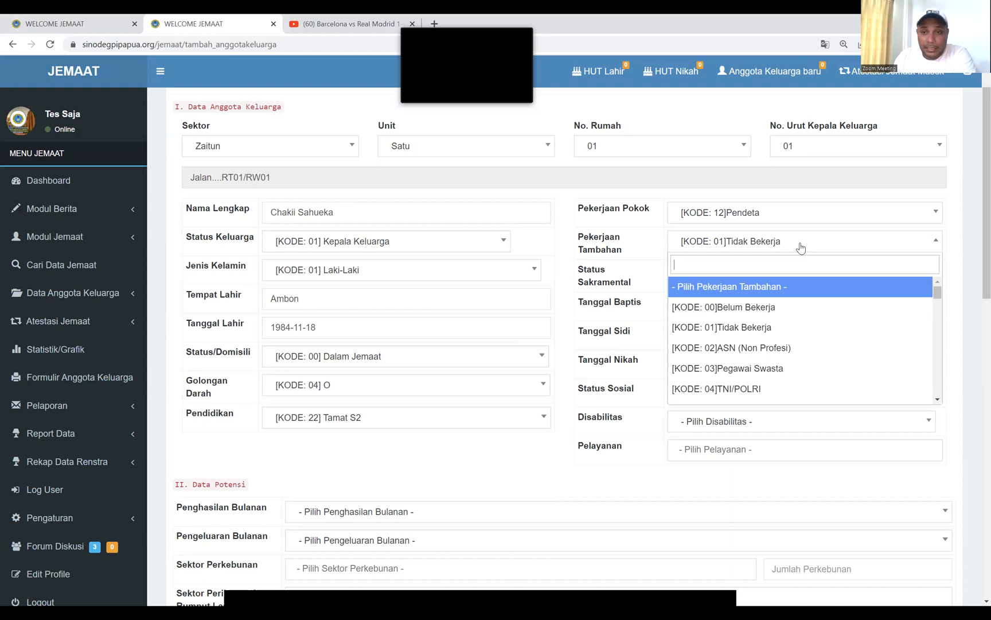
click(786, 217)
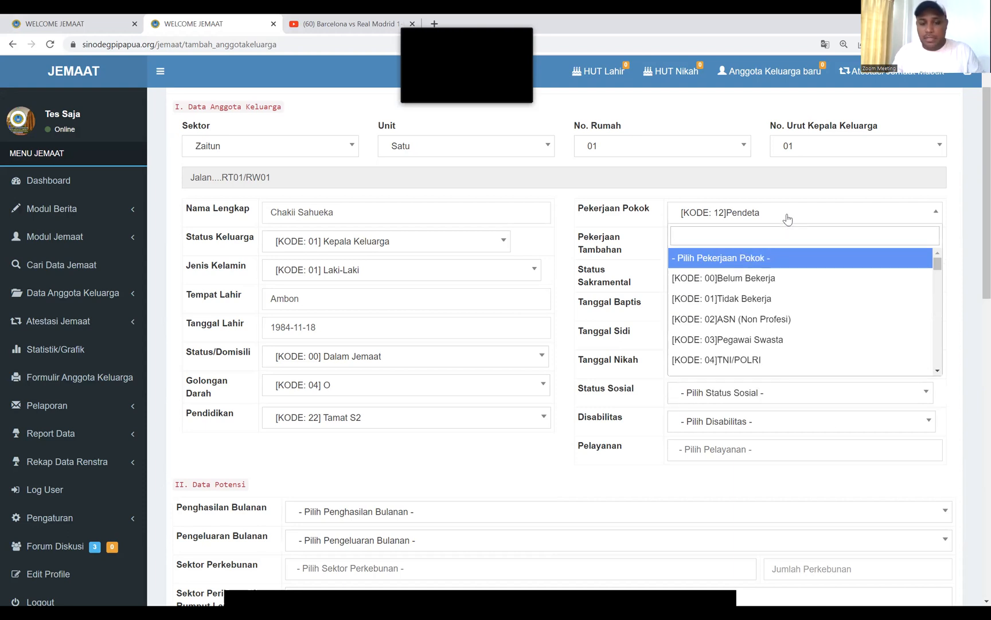
text(seda)
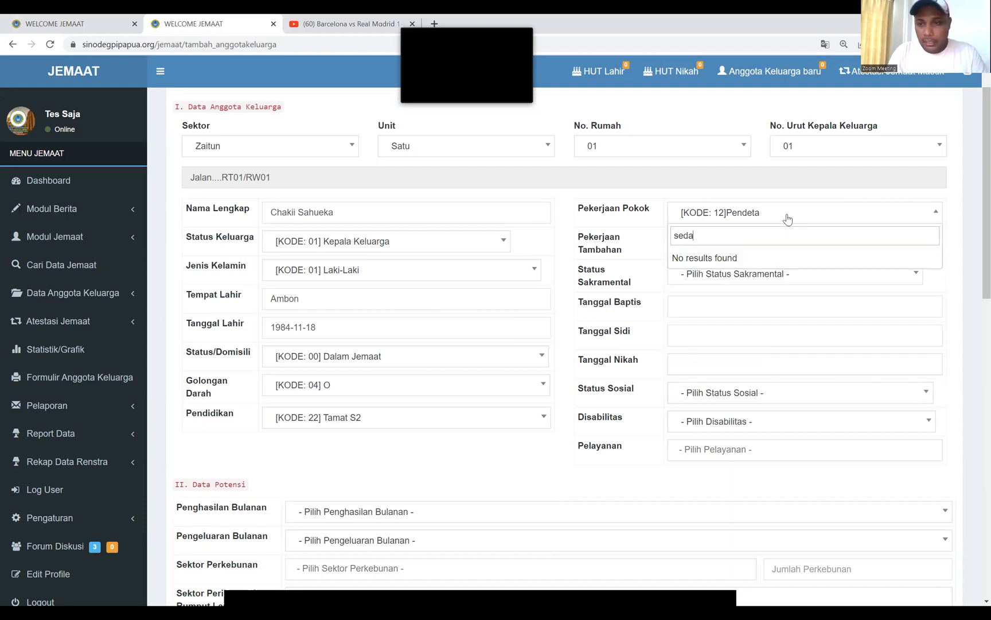
key(BackSpace)
key(BackSpace)
key(BackSpace)
key(BackSpace)
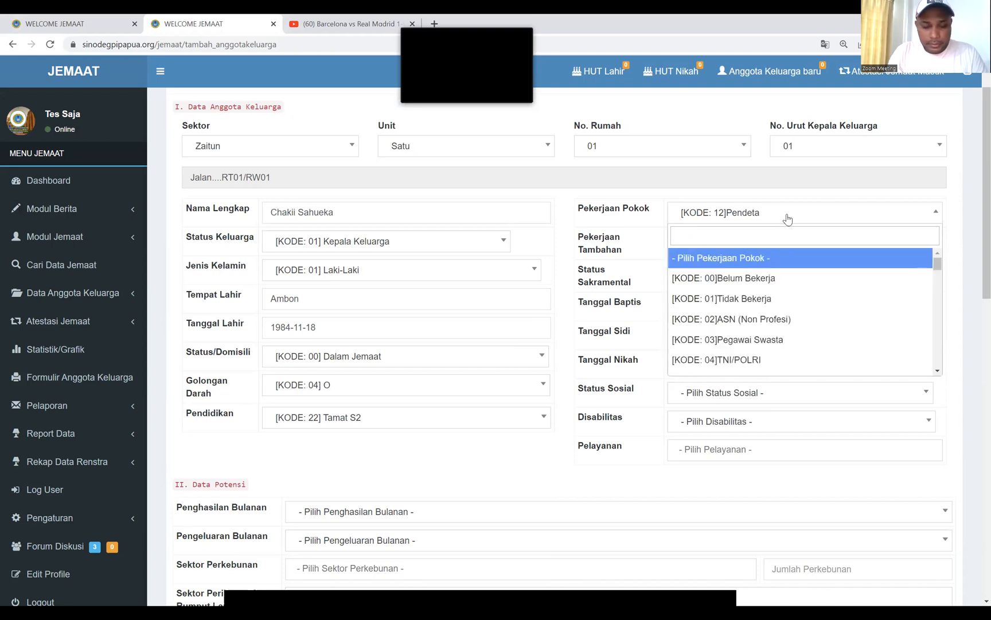
text(sed)
key(BackSpace)
key(BackSpace)
key(BackSpace)
text(si)
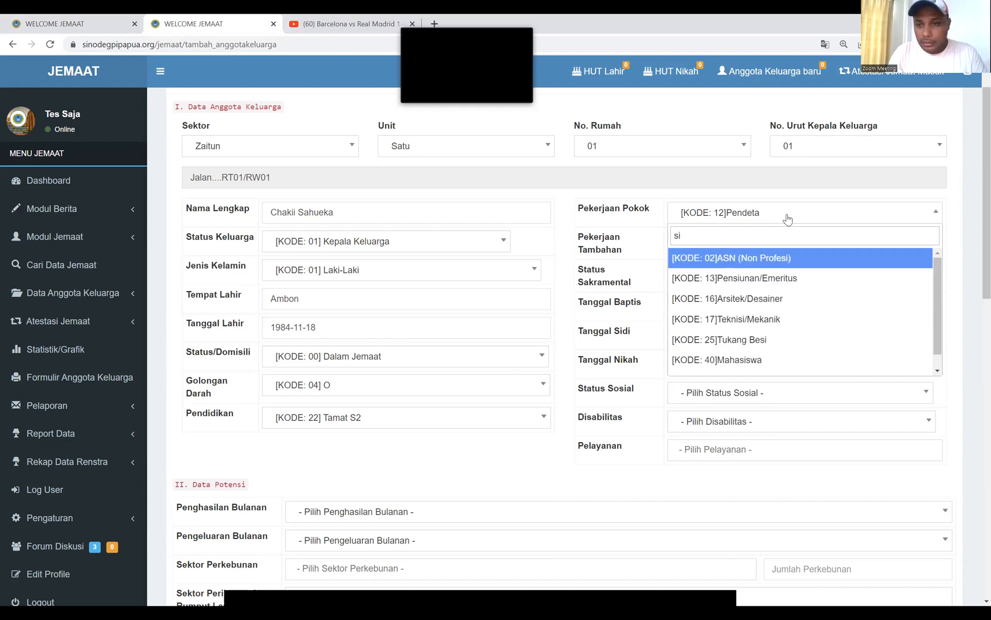
text(s)
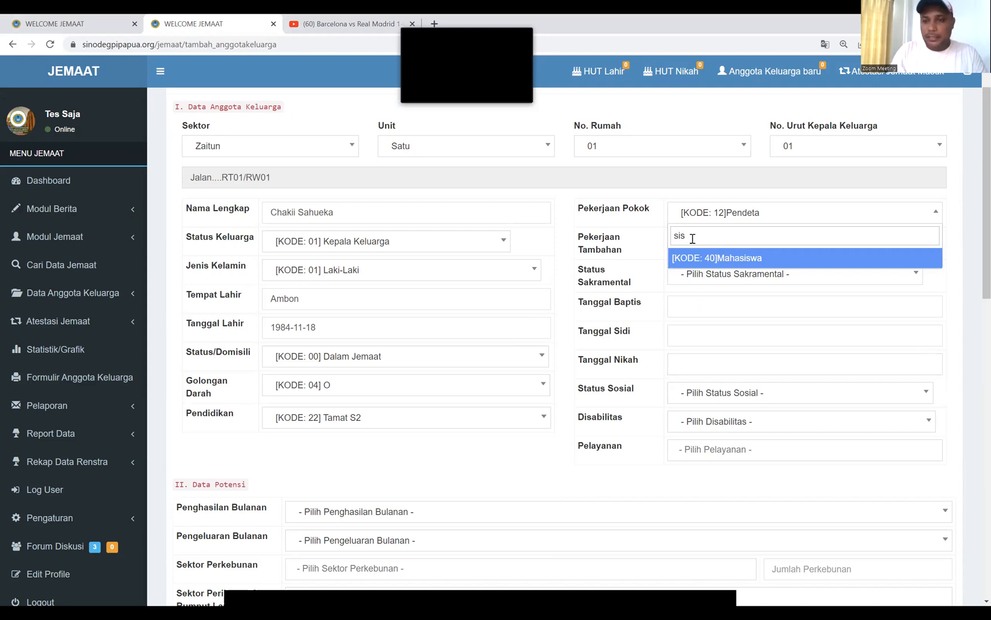
key(BackSpace)
key(BackSpace)
key(BackSpace)
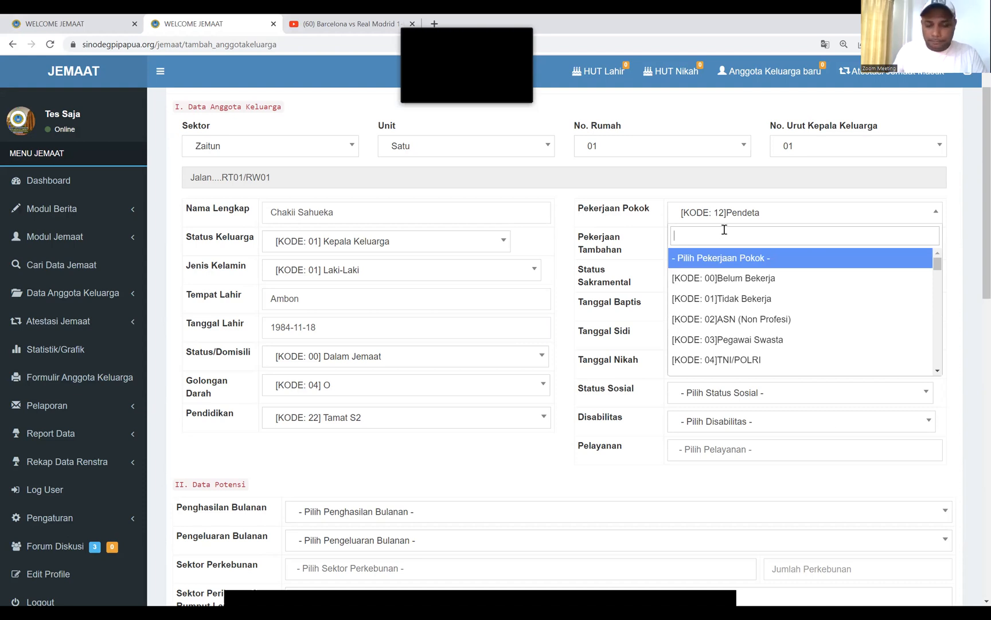
click(751, 299)
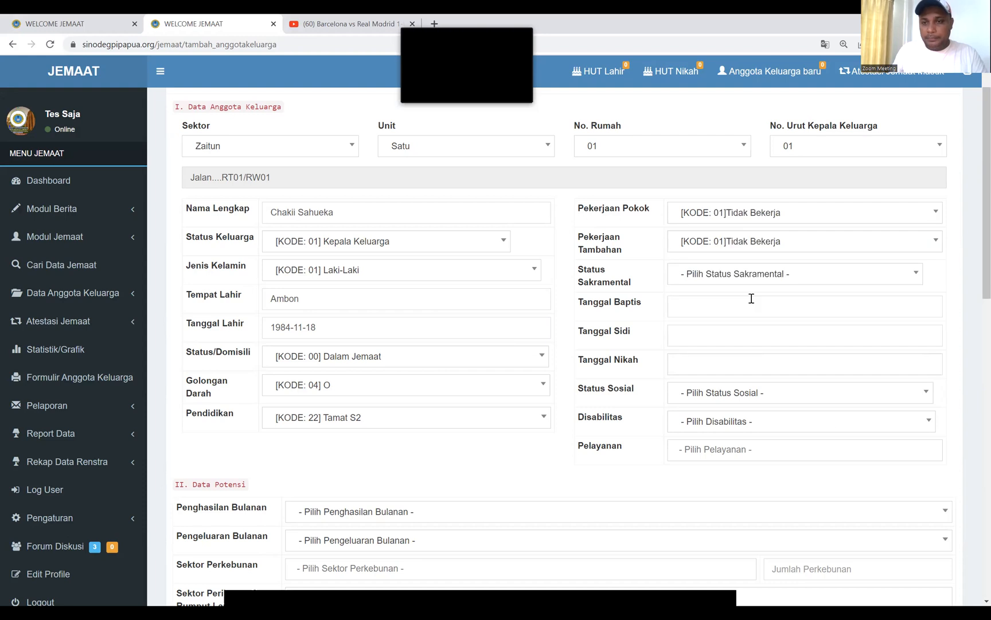
Set Status Sakramental to [KODE: 03] Sudah Baptis, Sidi dan Nikah
click(796, 280)
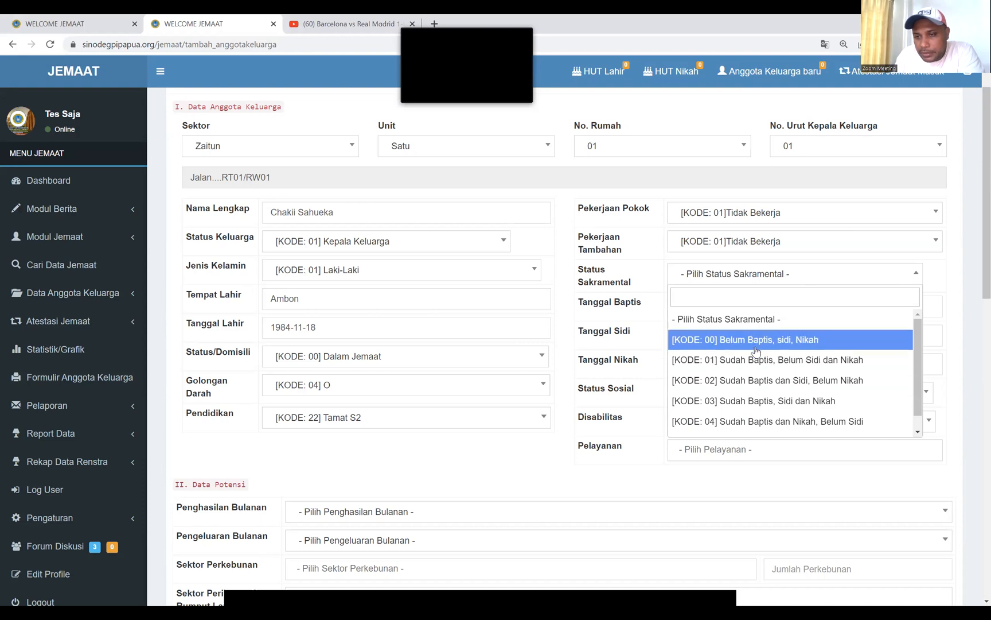
click(761, 406)
Pick 24 July 2022 as the Tanggal Baptis in the date picker
click(700, 306)
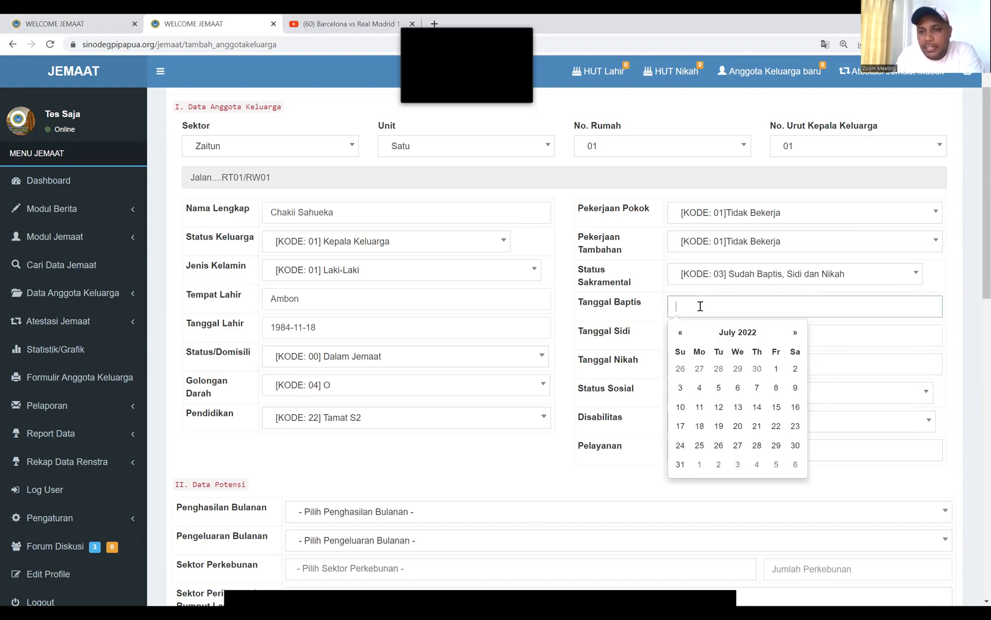
click(633, 317)
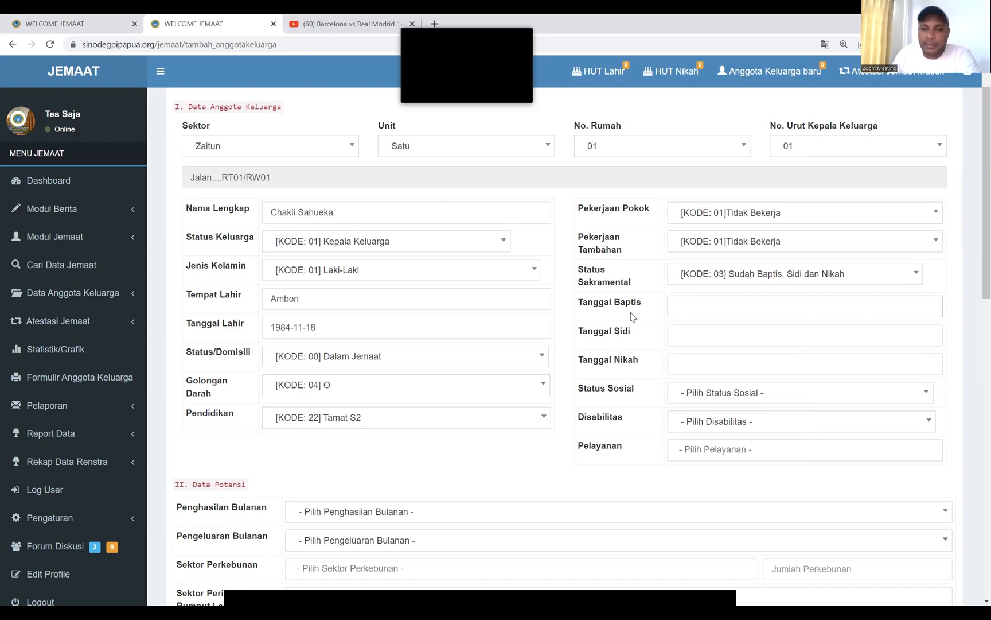
click(708, 314)
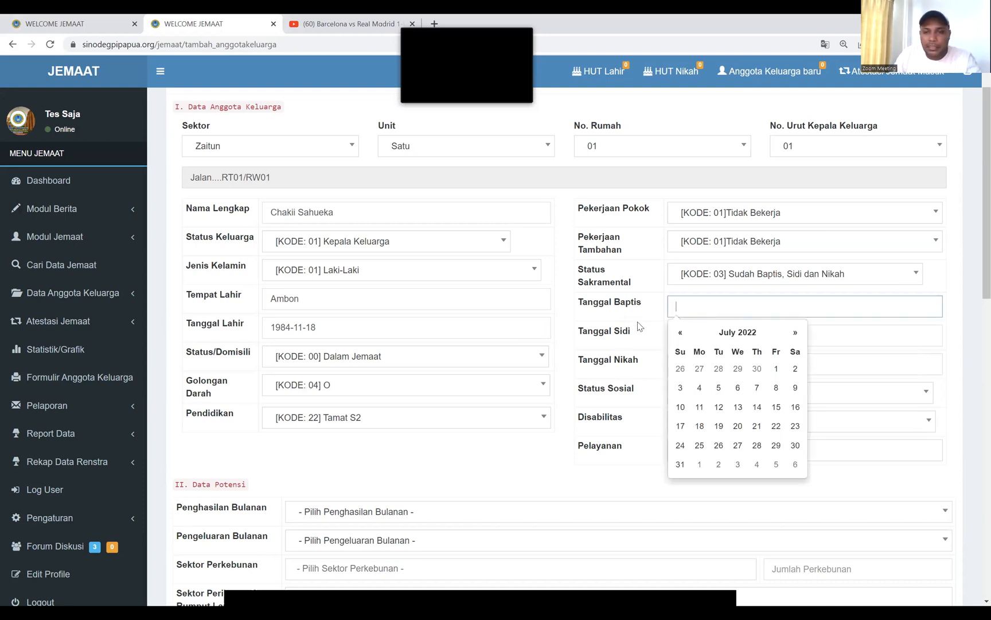
click(635, 322)
click(696, 310)
text(xx)
key(BackSpace)
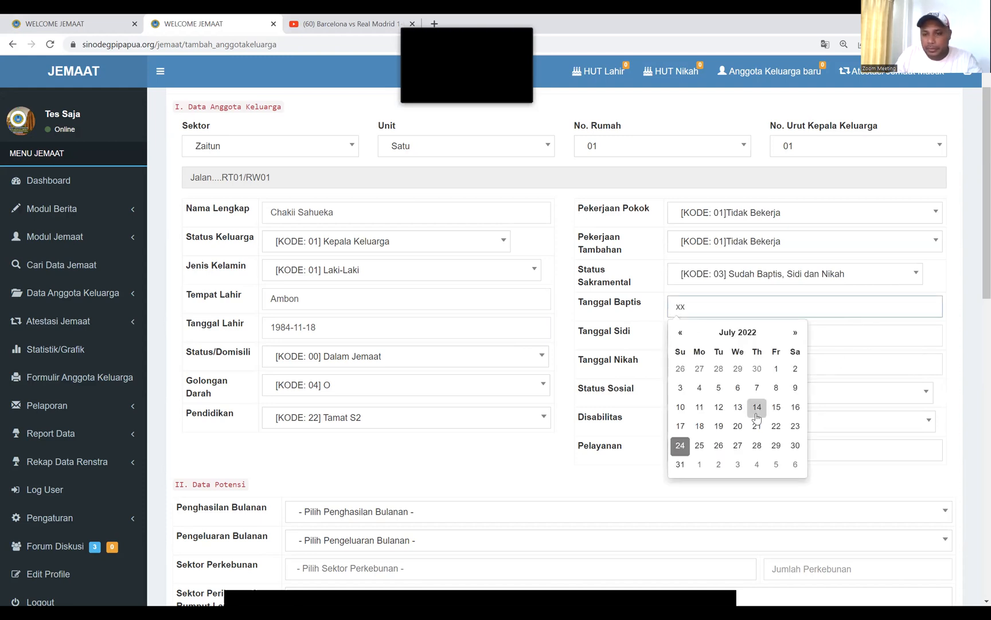
click(680, 445)
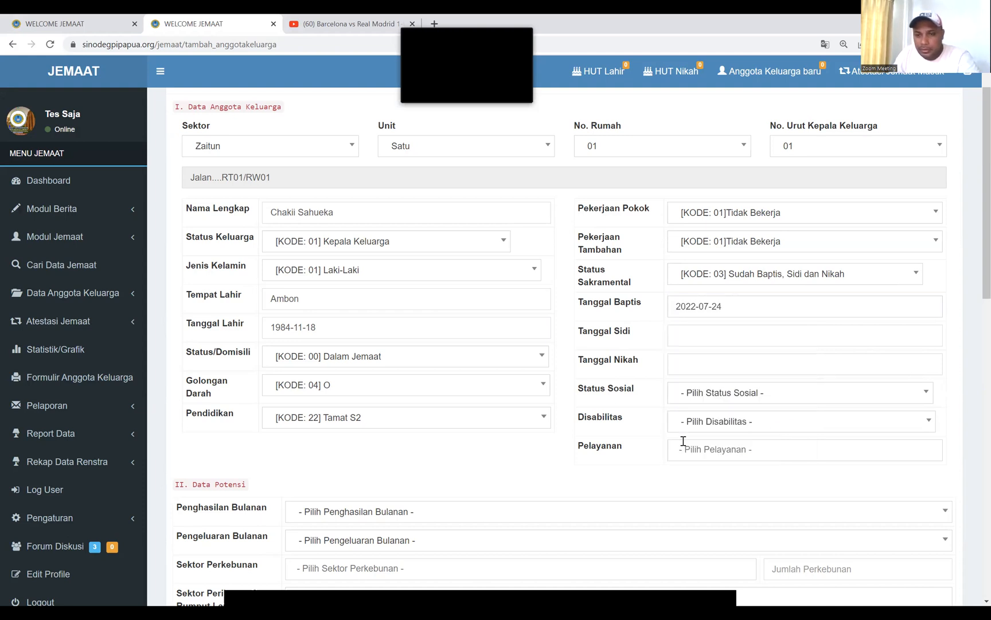
Pick 31 May 2022 as the Tanggal Sidi
click(697, 341)
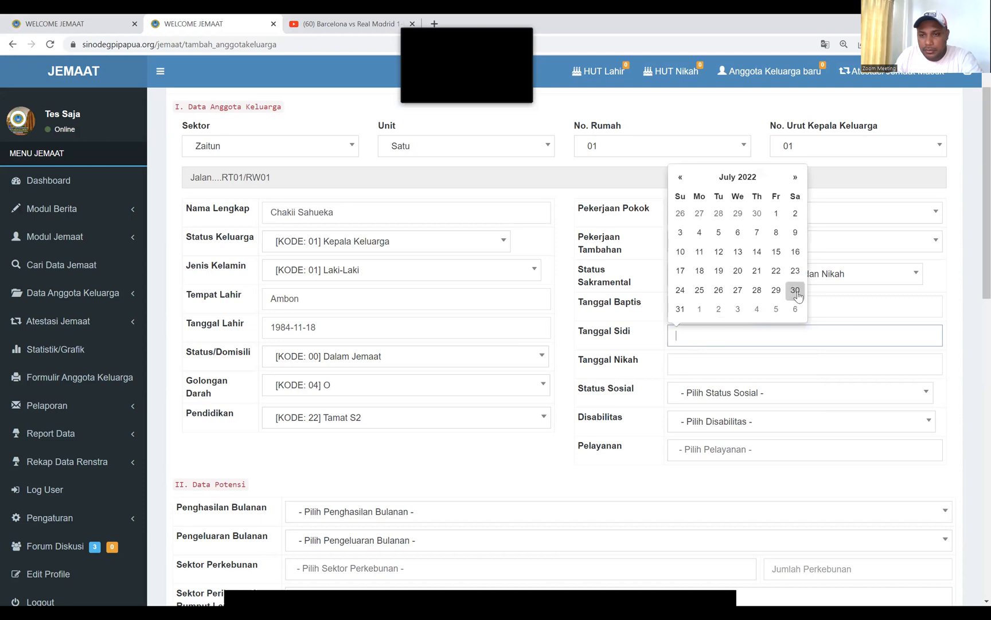
click(681, 177)
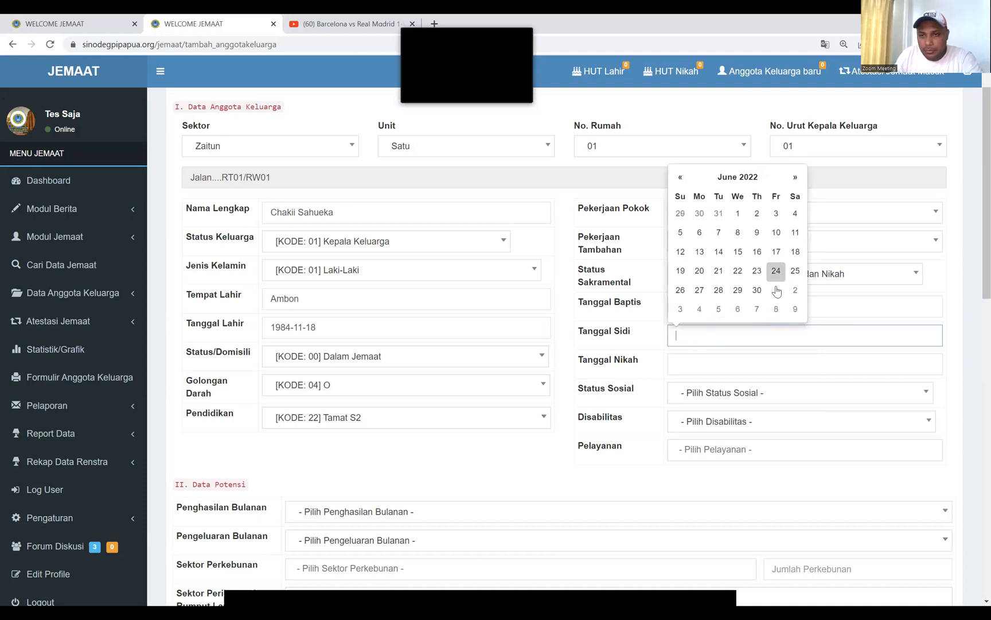
click(680, 178)
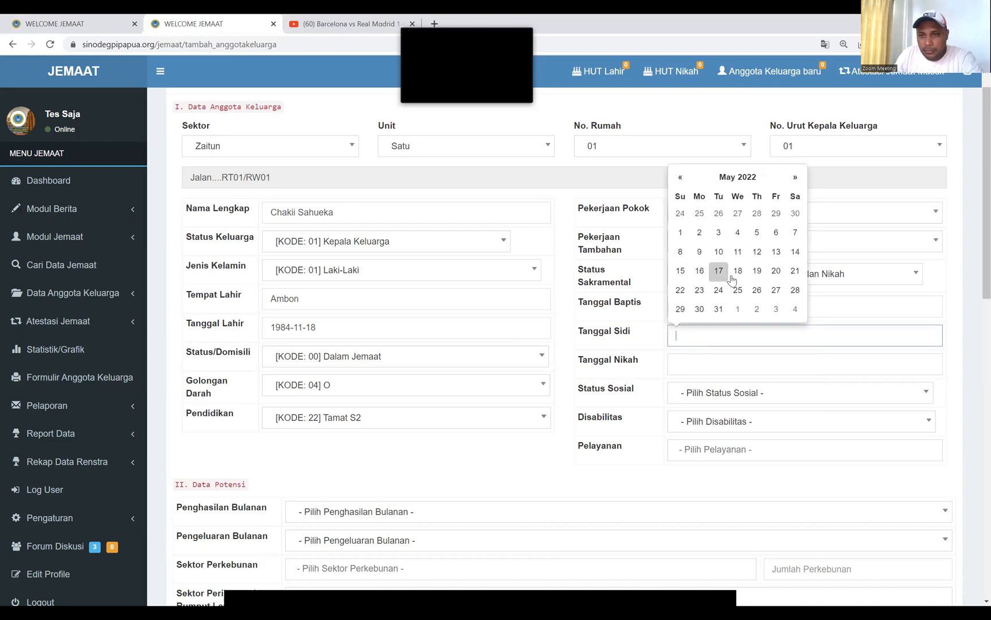
click(719, 308)
click(697, 363)
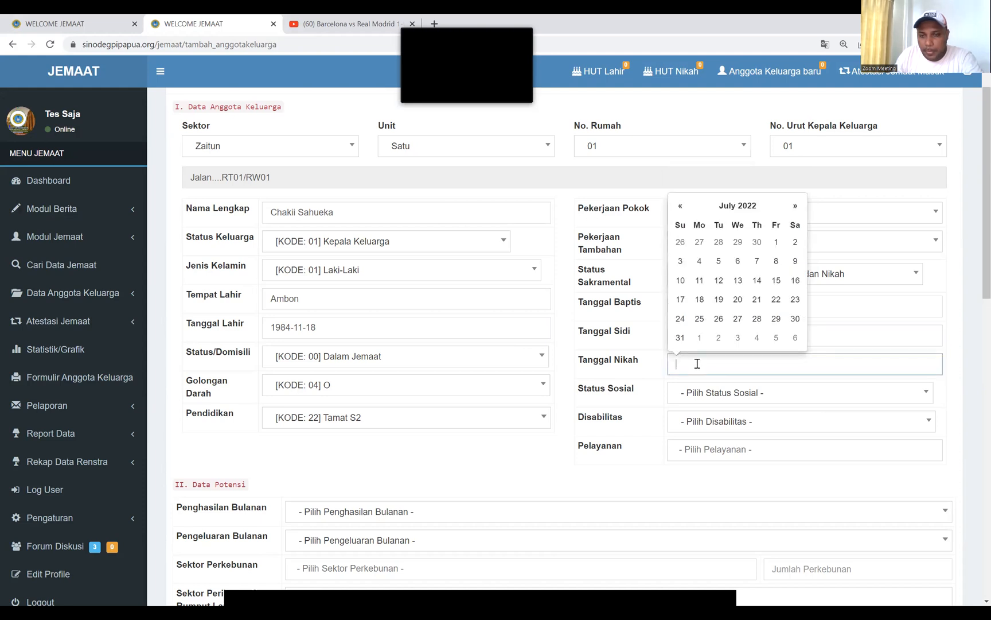
click(815, 396)
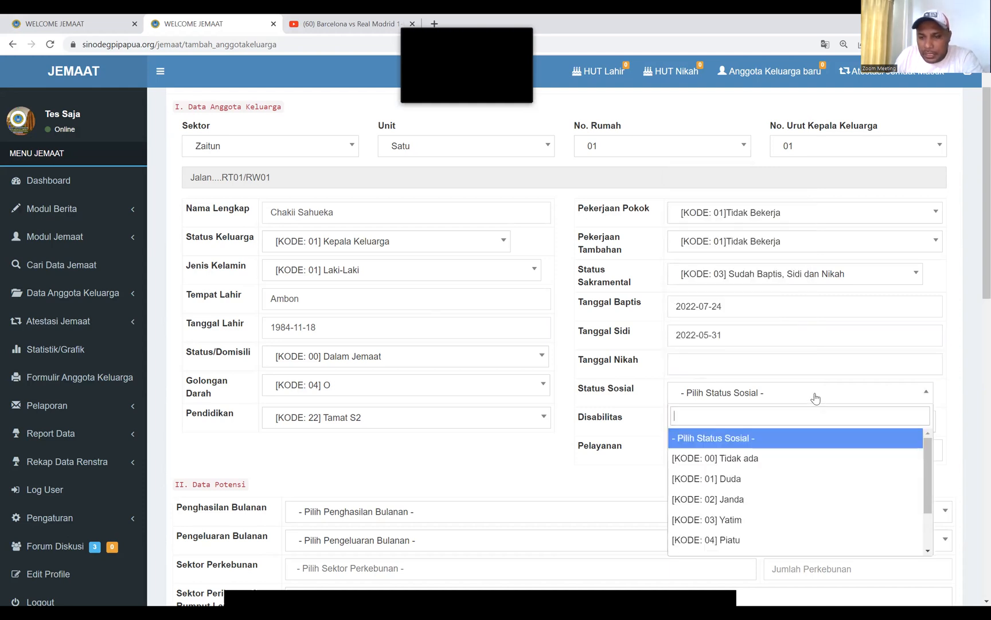
Choose [KODE: 07] Bujangan for Status Sosial and [KODE: 00] Tidak Cacat for Disabilitas
scroll(769, 475, down, 5)
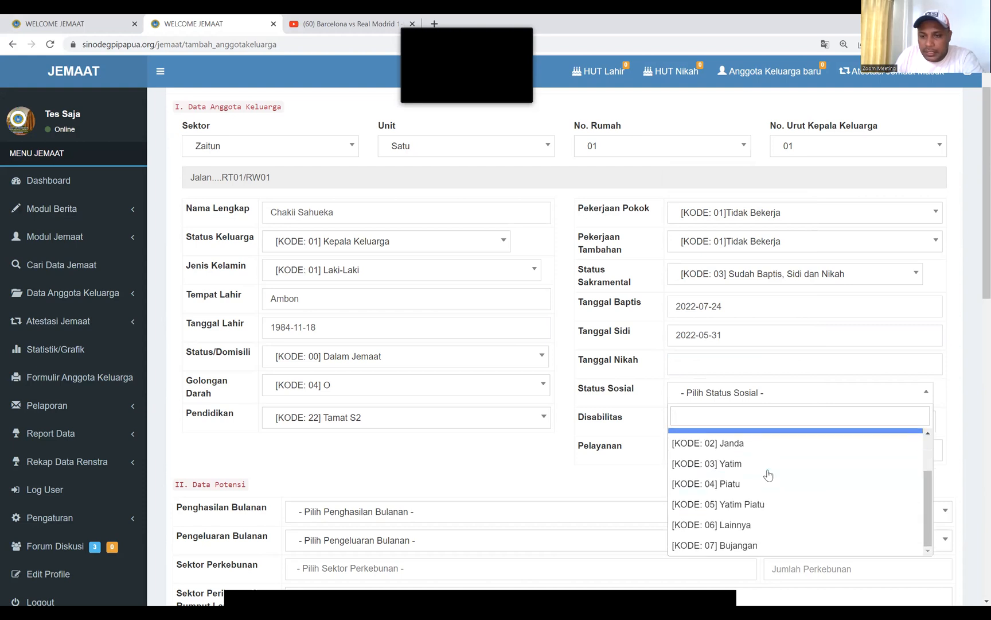
scroll(774, 459, up, 2)
scroll(775, 457, up, 3)
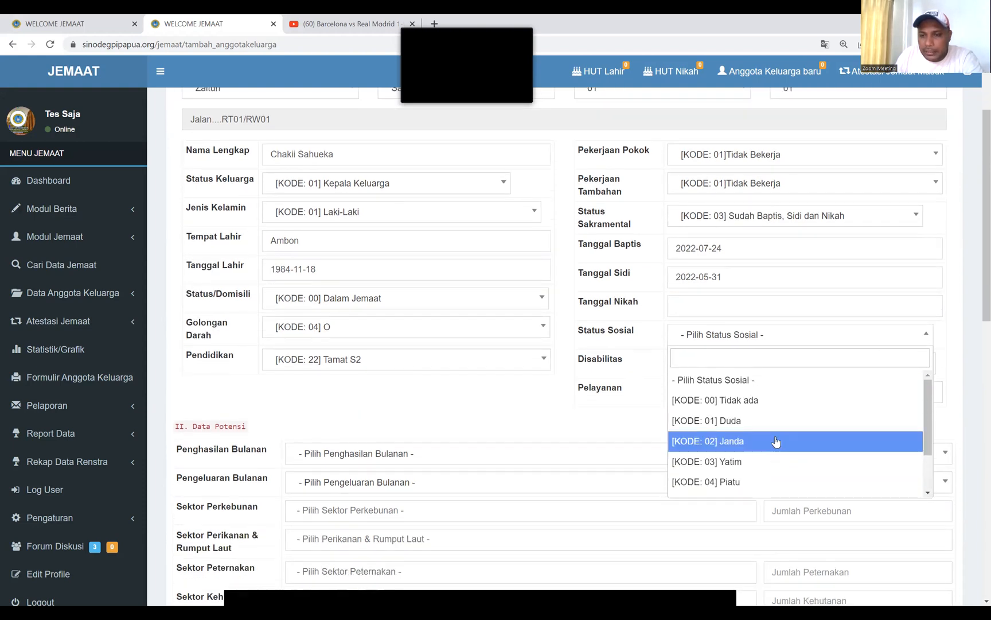
scroll(772, 436, down, 1)
click(776, 395)
click(774, 393)
scroll(778, 362, down, 1)
scroll(775, 359, down, 1)
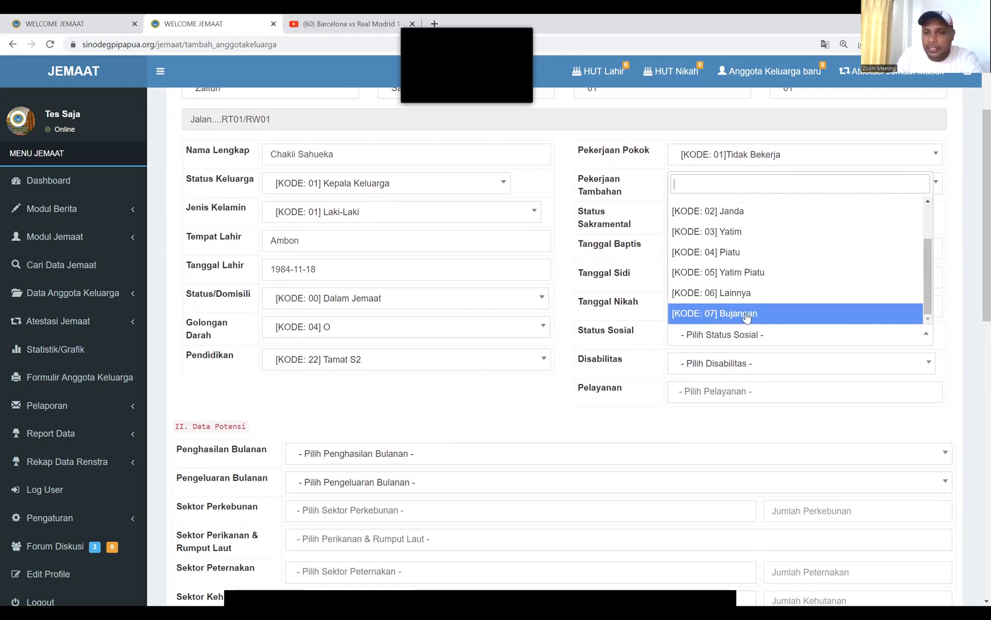
click(745, 315)
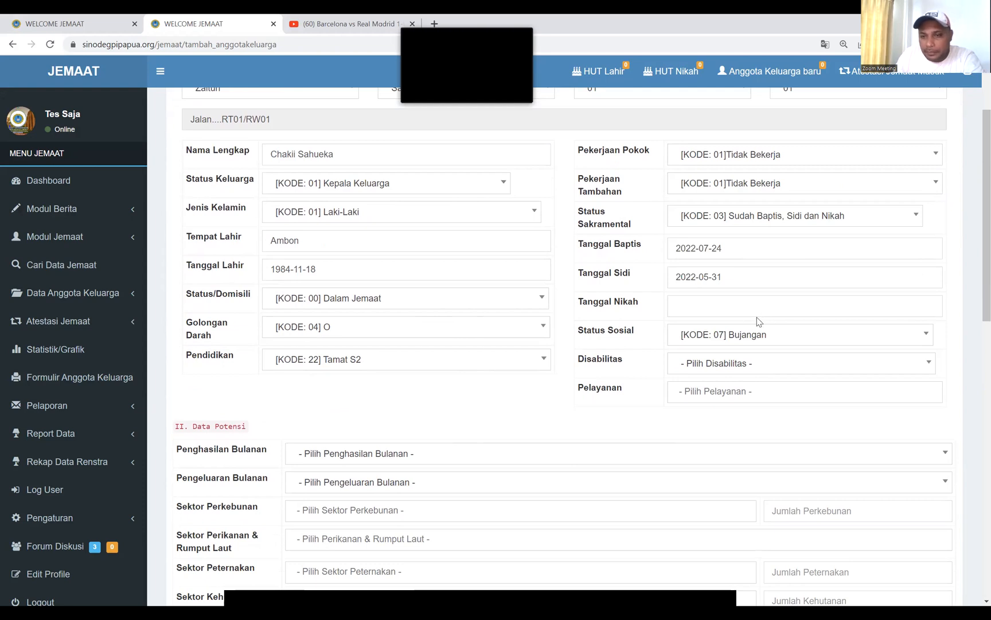
click(755, 367)
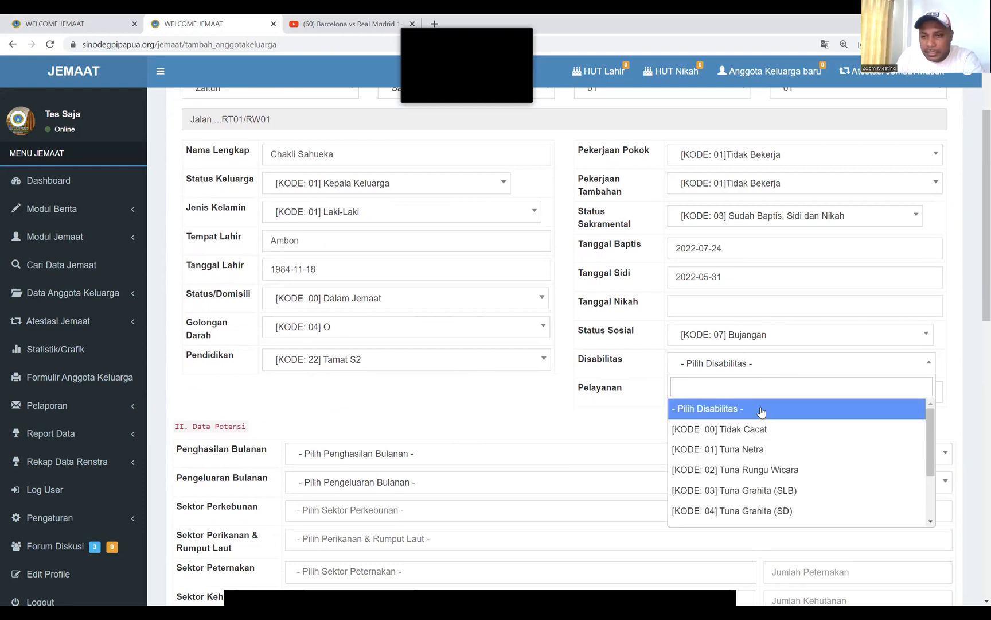
click(760, 428)
click(760, 394)
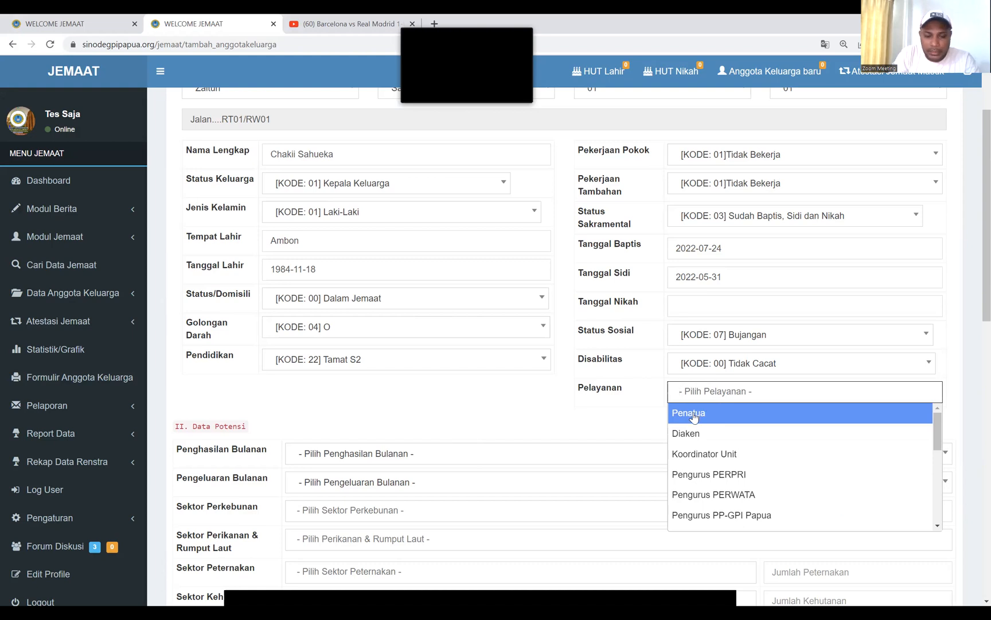
Add Pendeta, Tuagama and Diaken to the Pelayanan multi-select
text(ped)
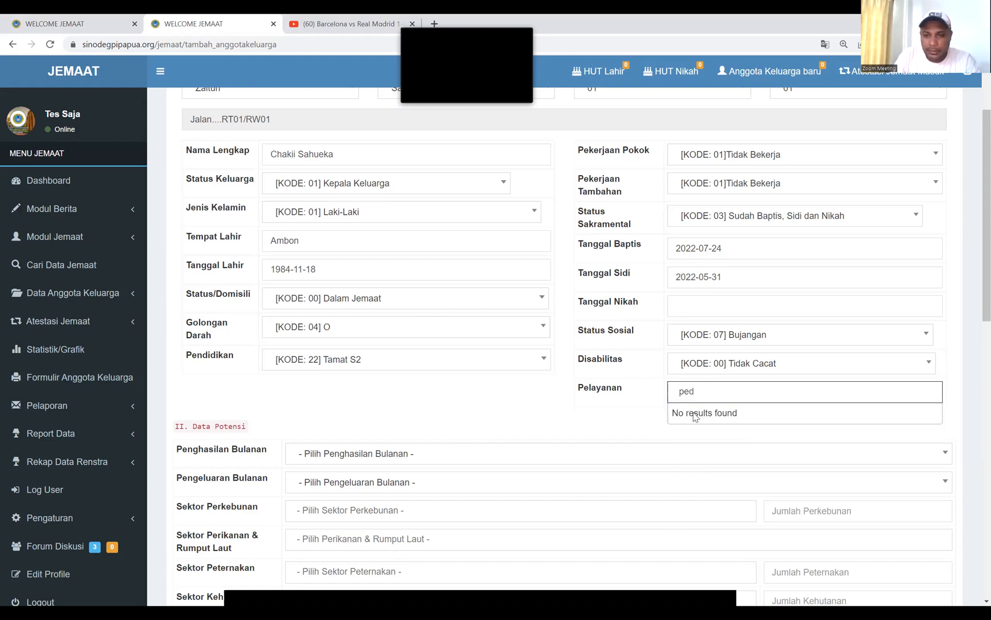
key(BackSpace)
text(ne)
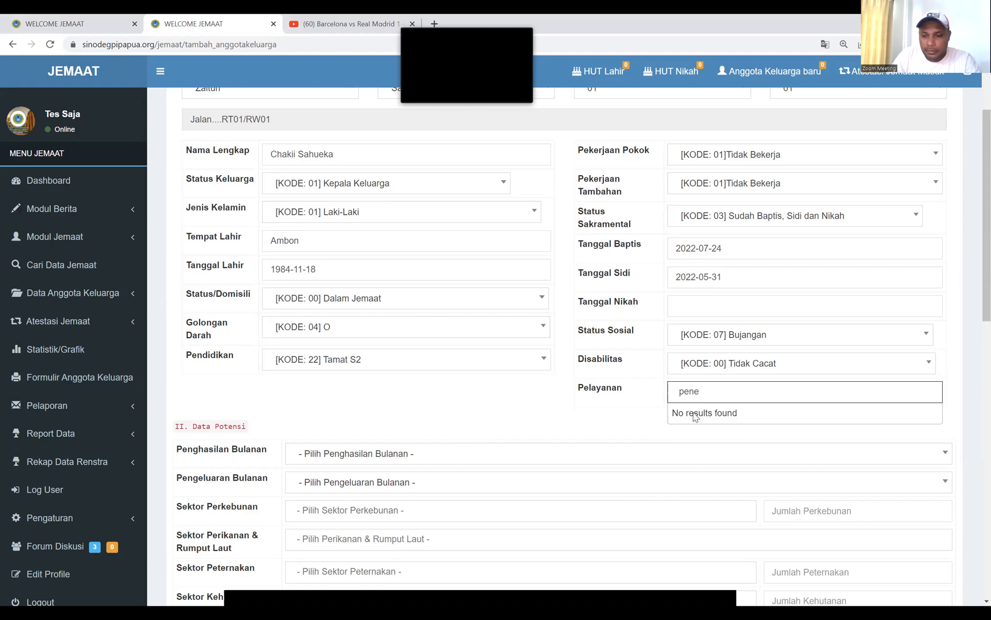
key(BackSpace)
text(de)
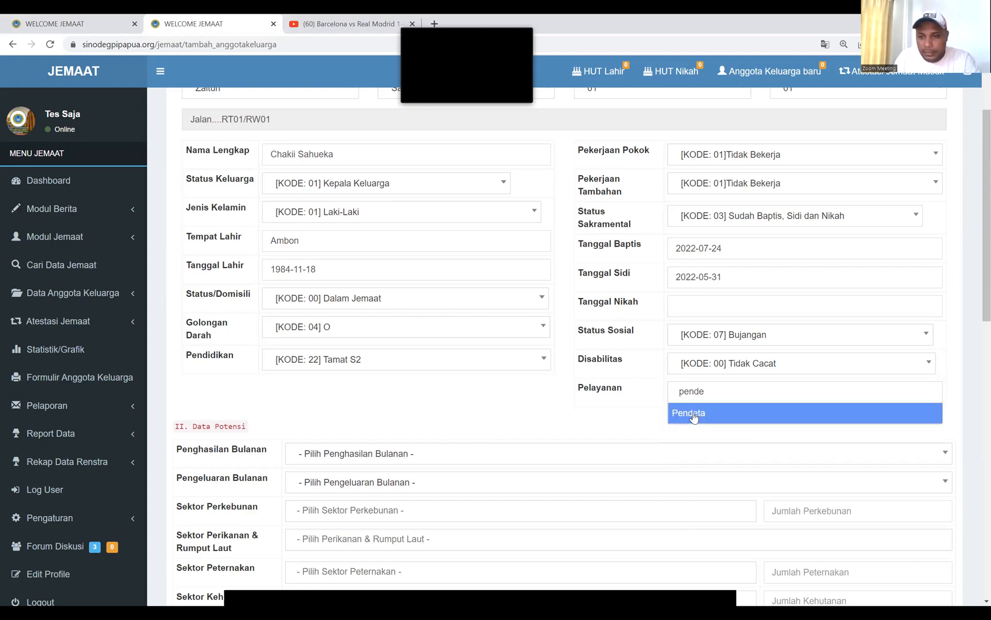
click(693, 413)
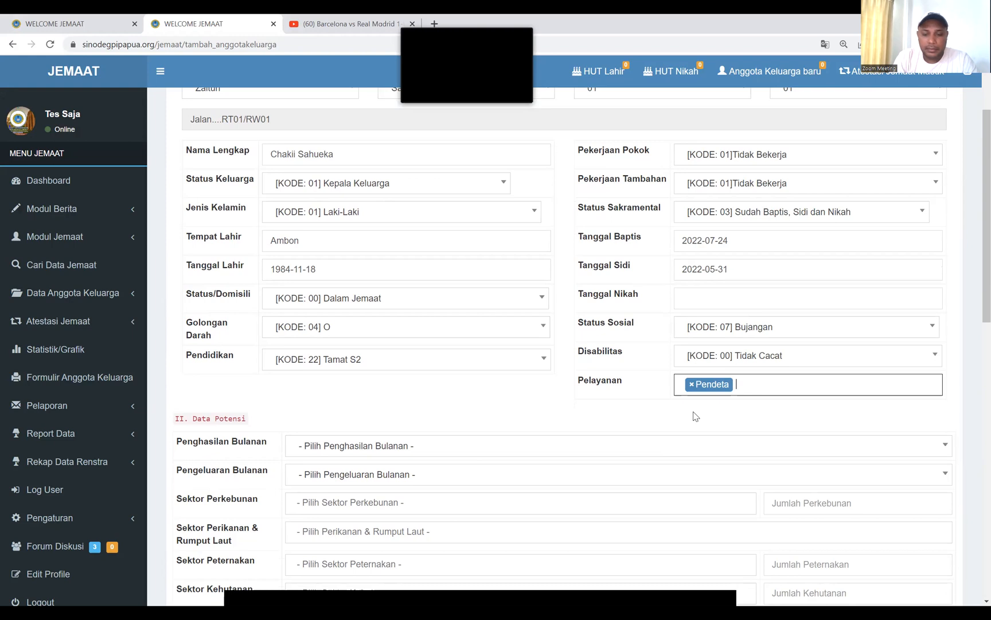
text(tua)
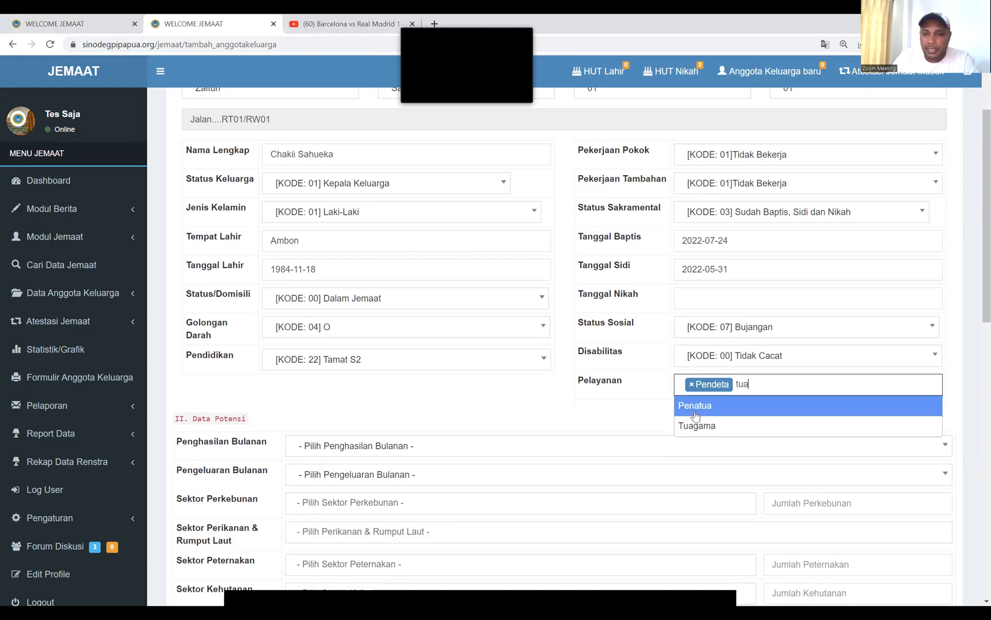
click(717, 425)
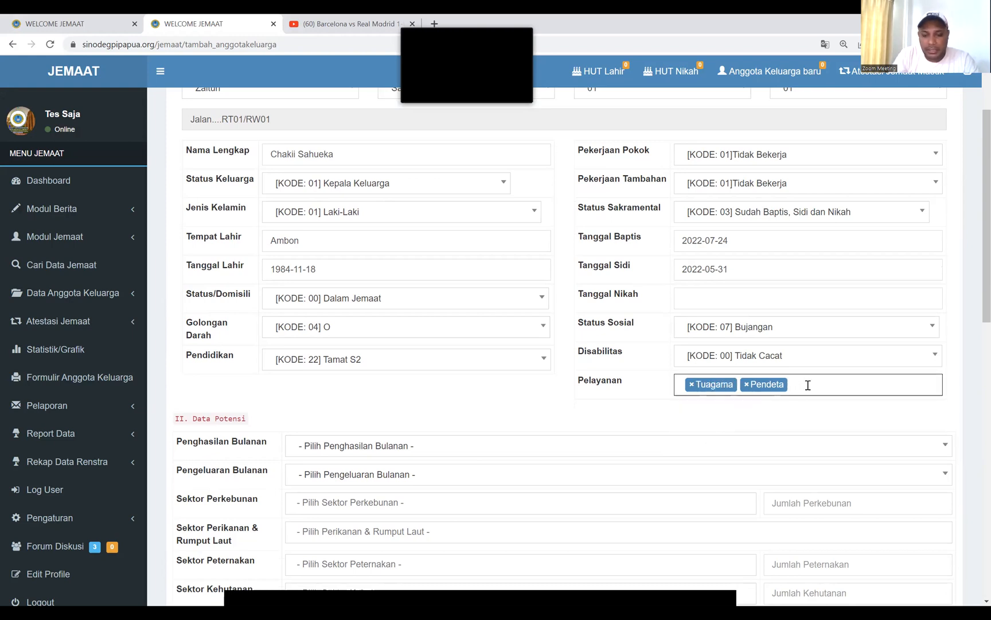
text(dia)
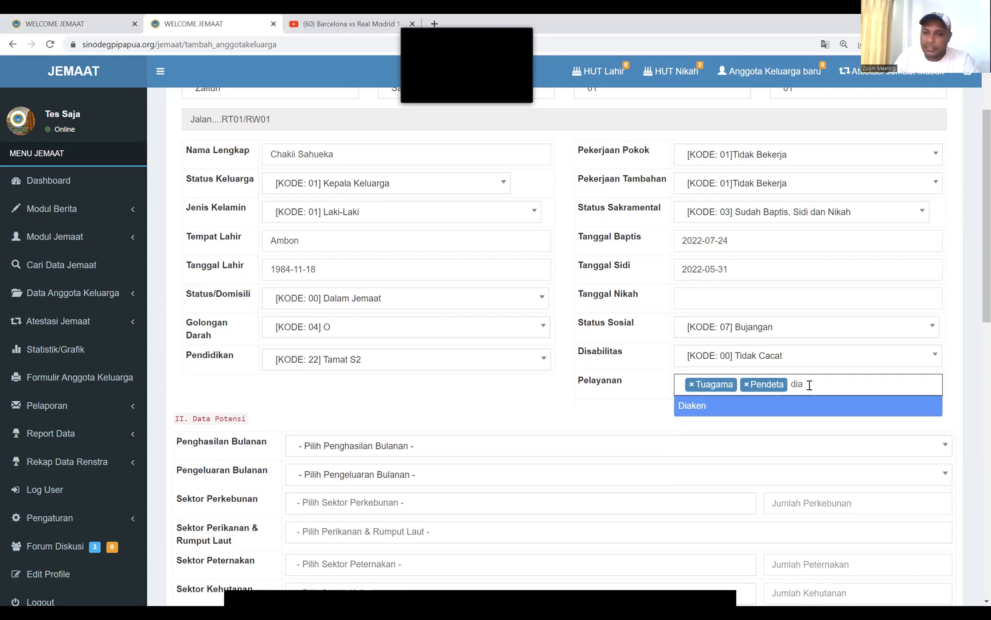
click(721, 410)
scroll(529, 388, down, 2)
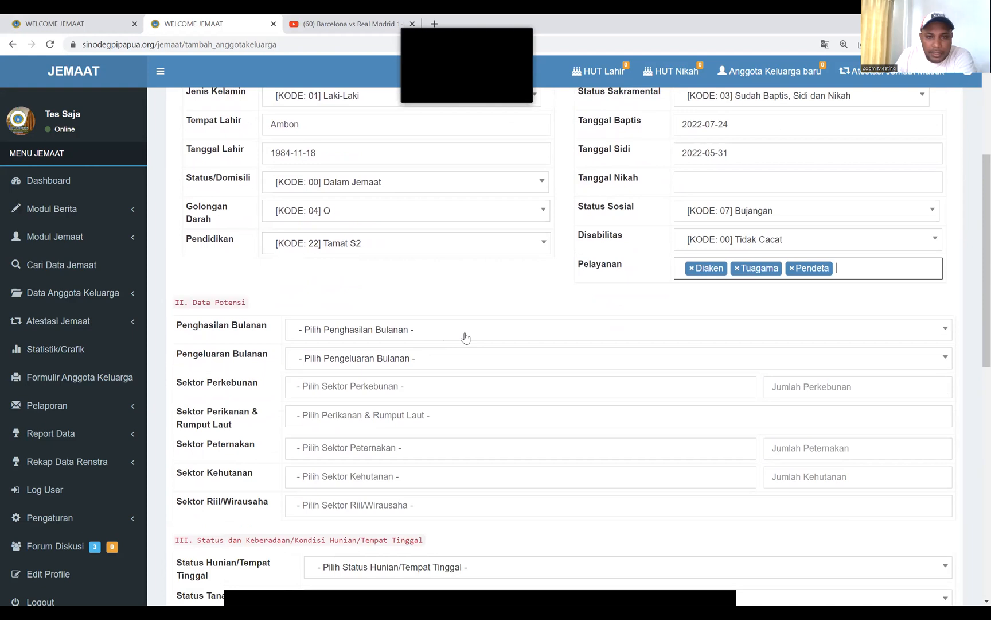
Set Penghasilan Bulanan to 2.000.001 – 4.000.000
click(464, 336)
scroll(454, 416, down, 2)
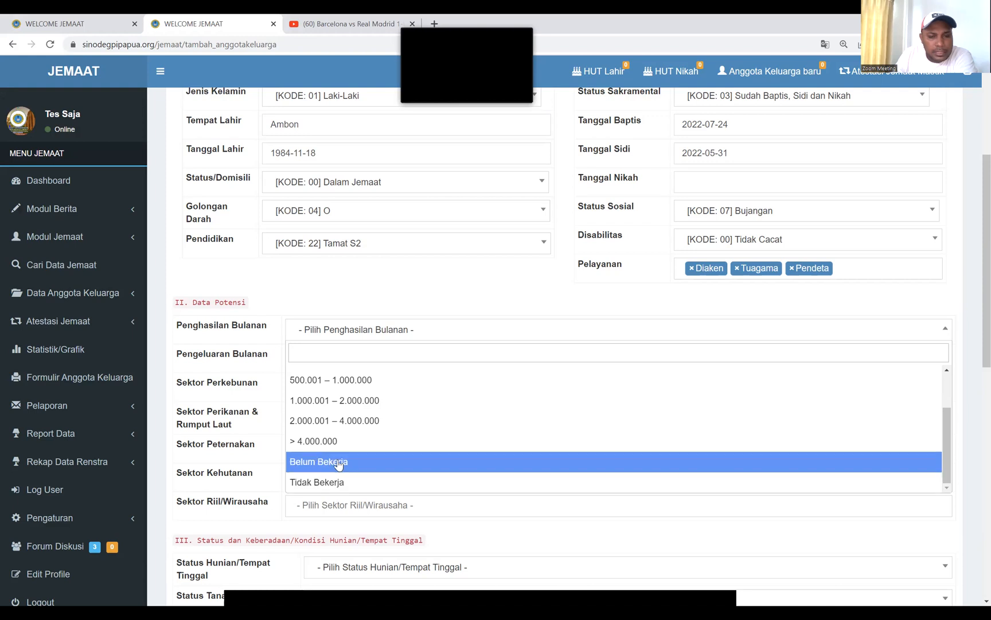
scroll(352, 423, up, 2)
scroll(352, 423, down, 1)
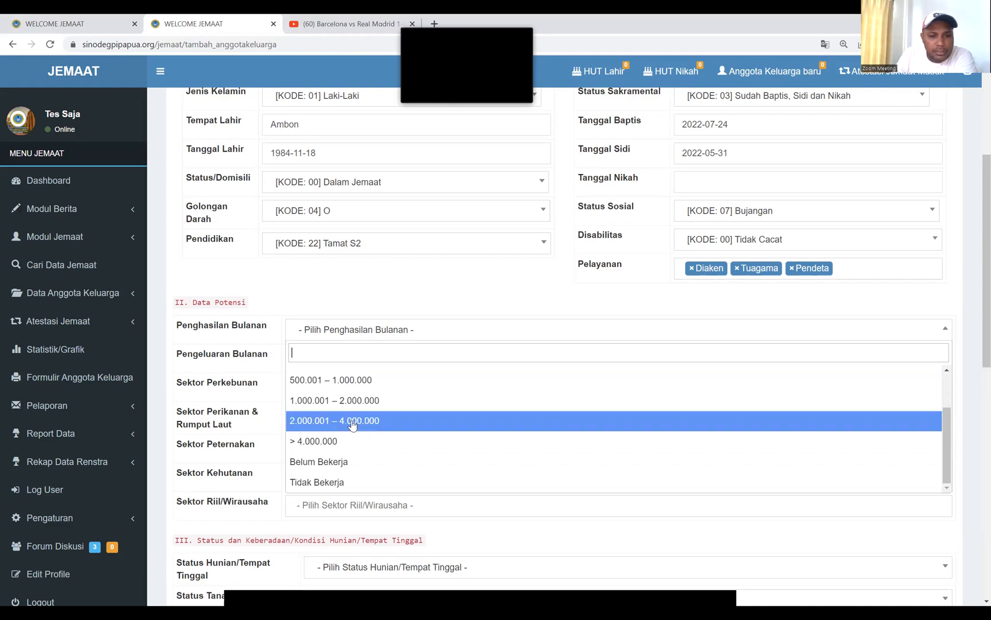
click(353, 420)
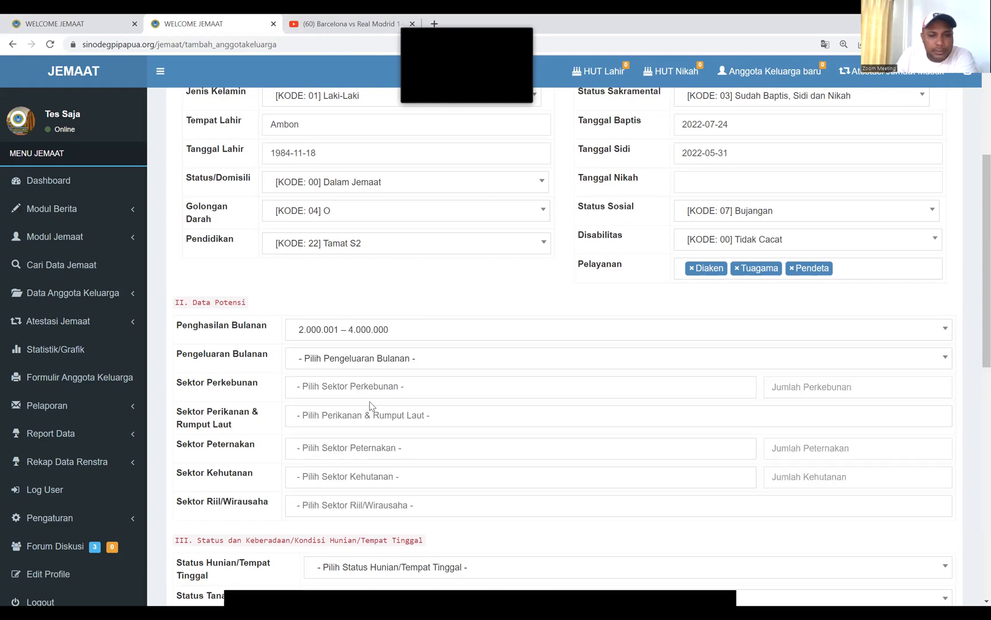
Set Pengeluaran Bulanan to 2.000.001 – 4.000.000
click(420, 362)
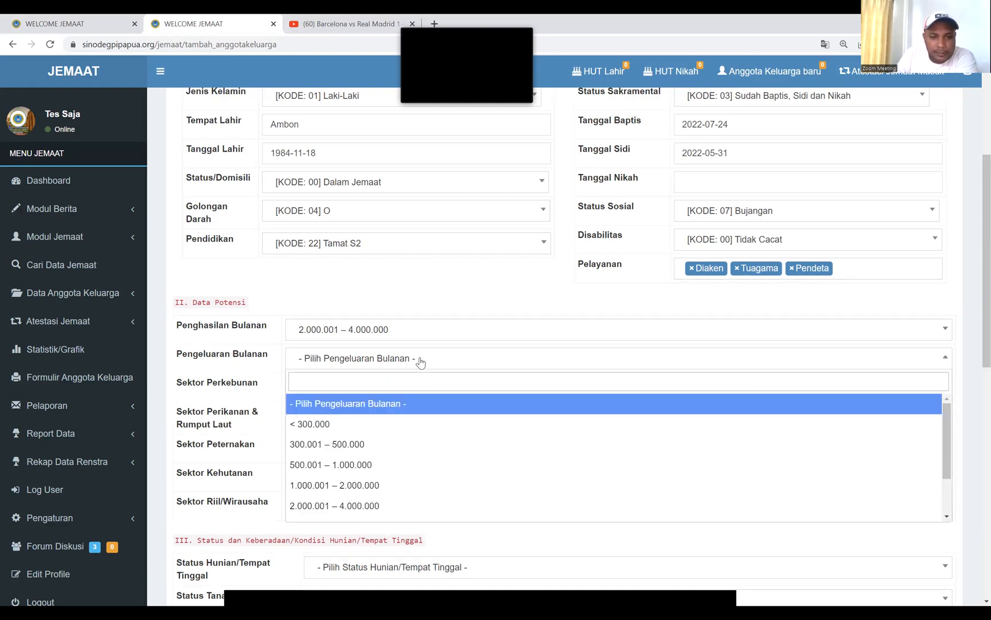
scroll(383, 432, down, 2)
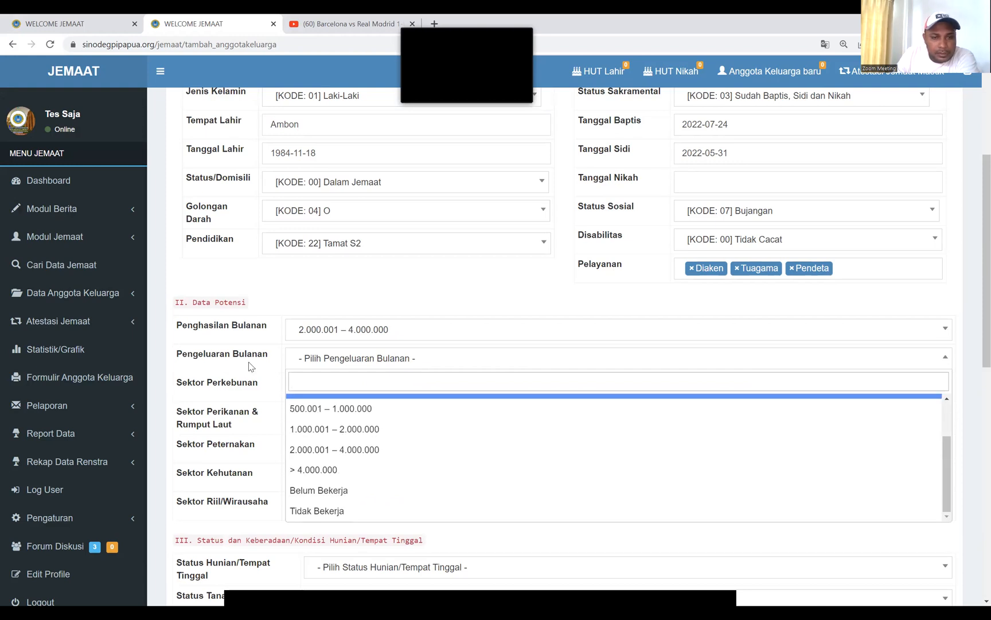
click(426, 357)
click(426, 358)
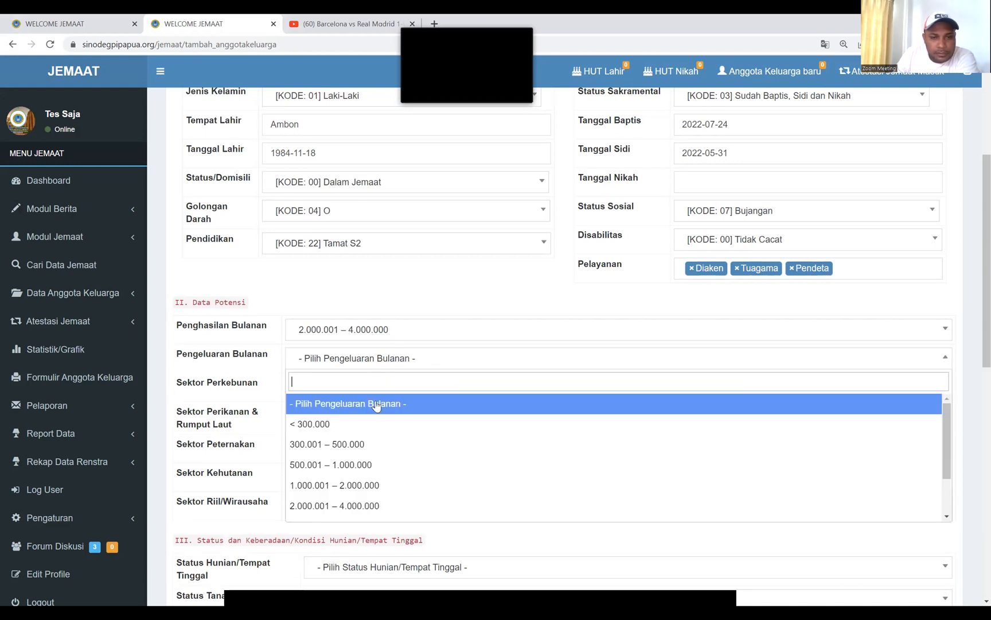
click(364, 505)
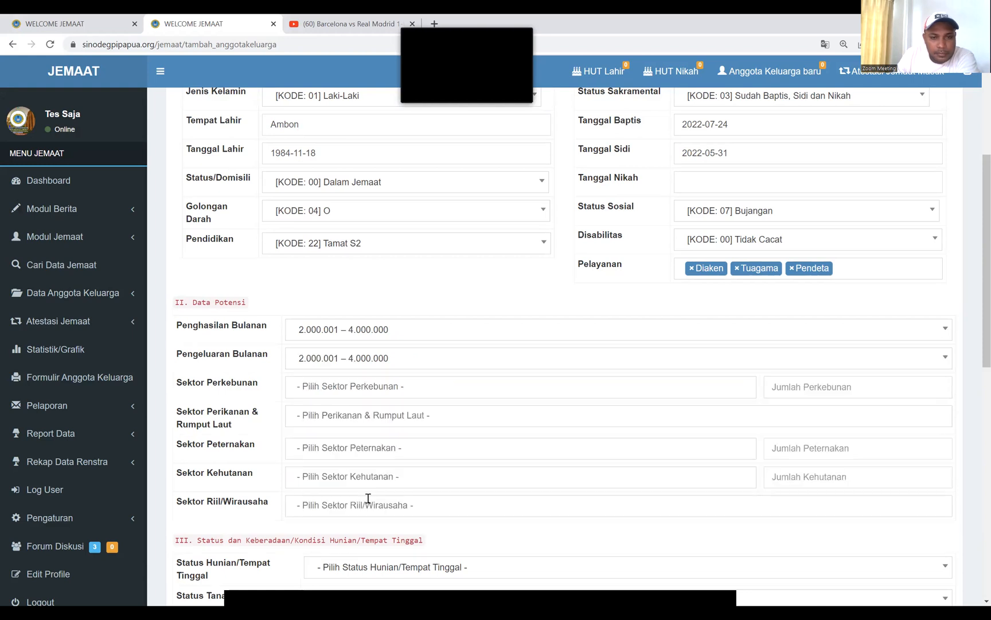
click(554, 392)
scroll(444, 461, down, 4)
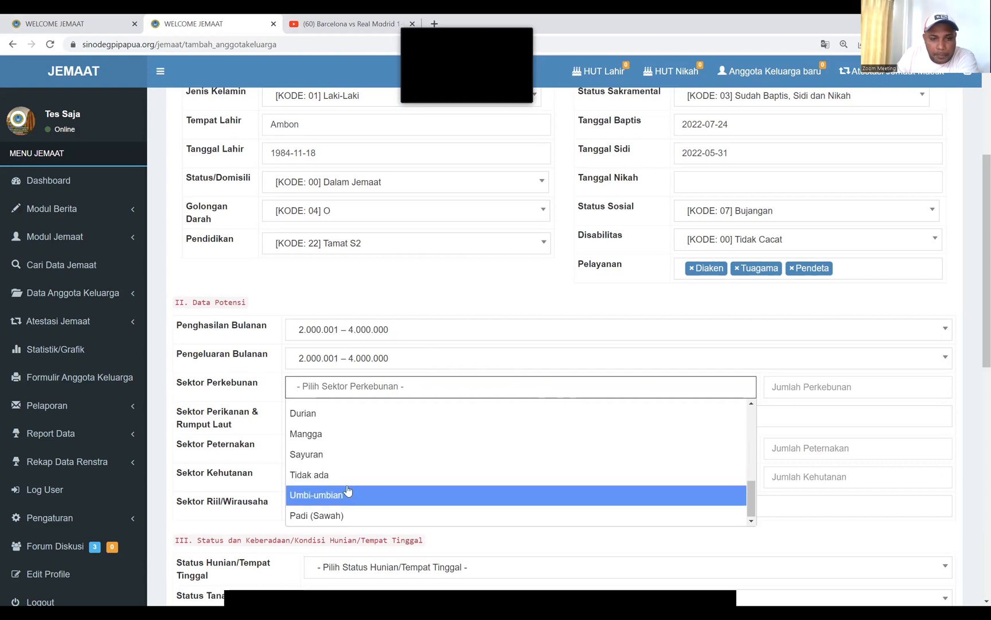
Mark the Perkebunan and Perikanan sectors as Tidak ada and recheck both lists
click(342, 474)
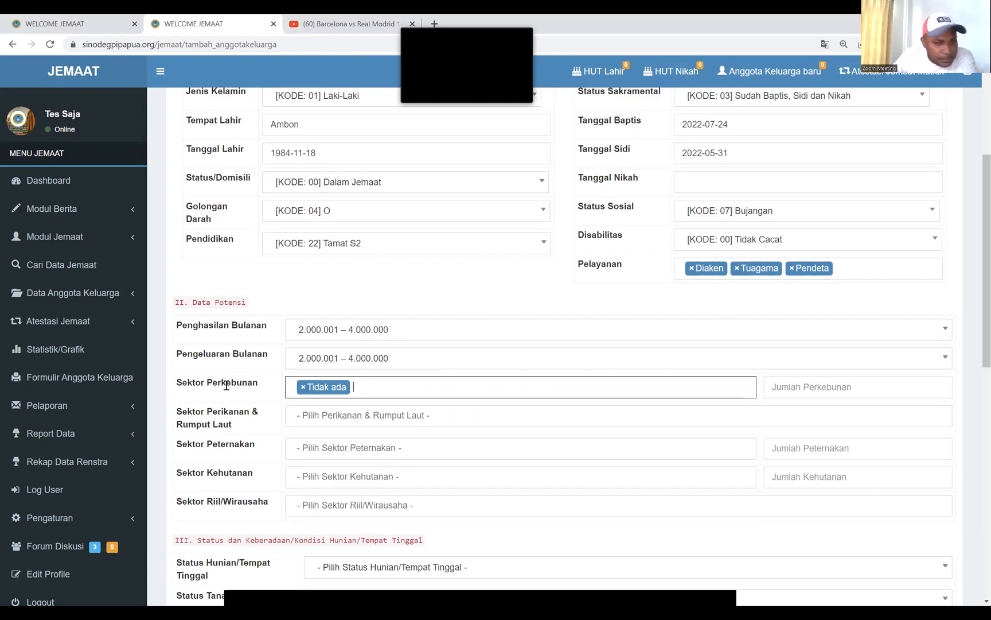
click(362, 415)
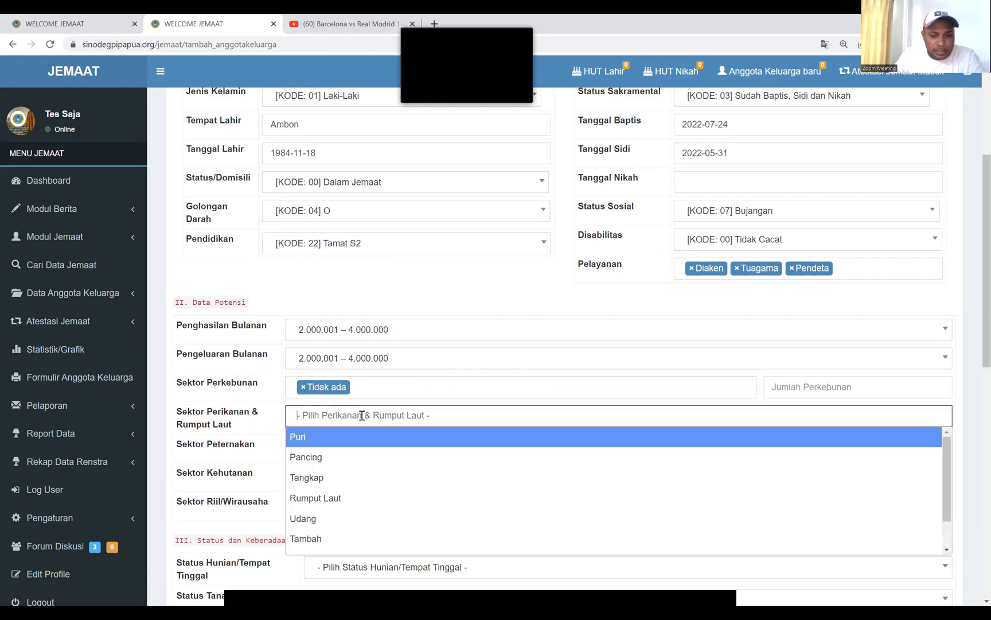
text(ti)
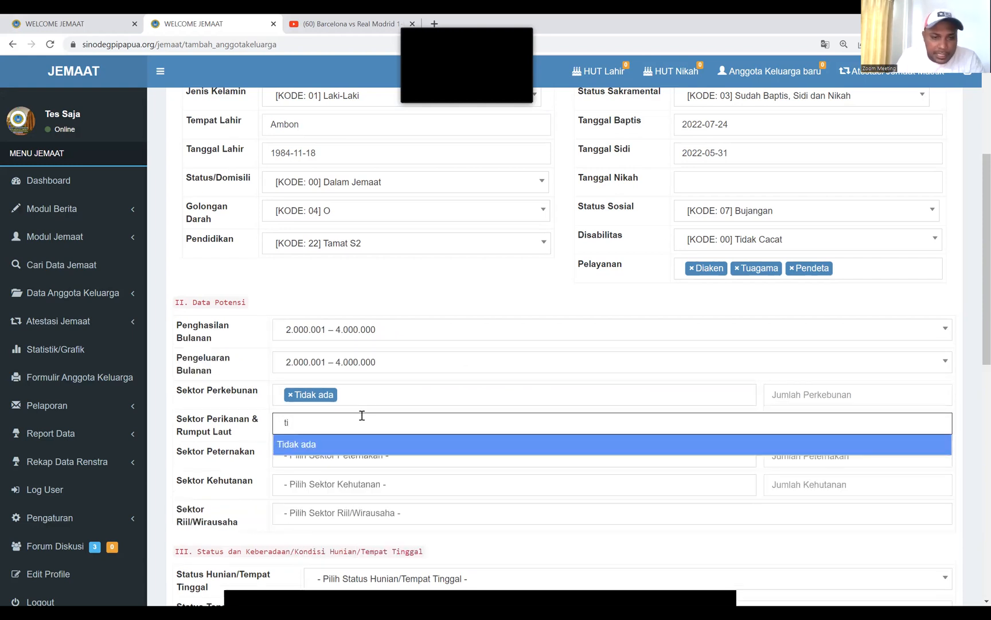
click(324, 450)
click(325, 449)
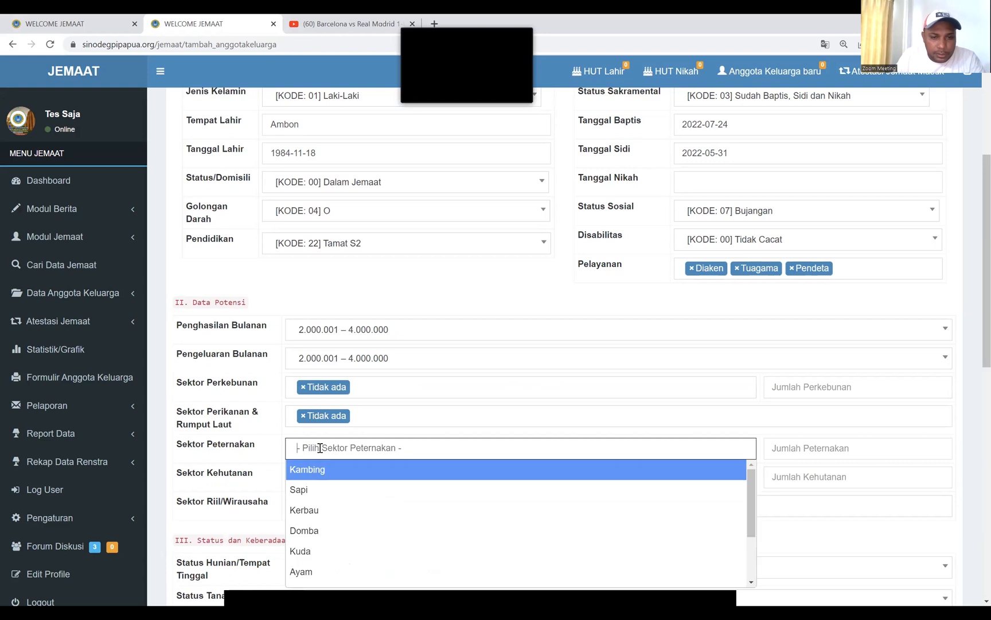
scroll(331, 492, down, 1)
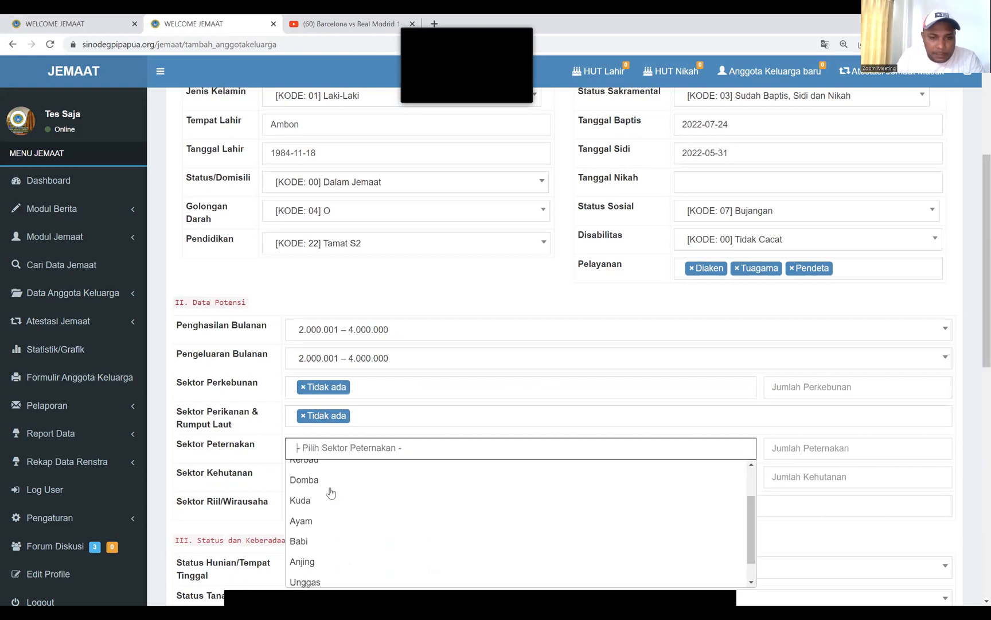
click(408, 391)
scroll(349, 455, down, 2)
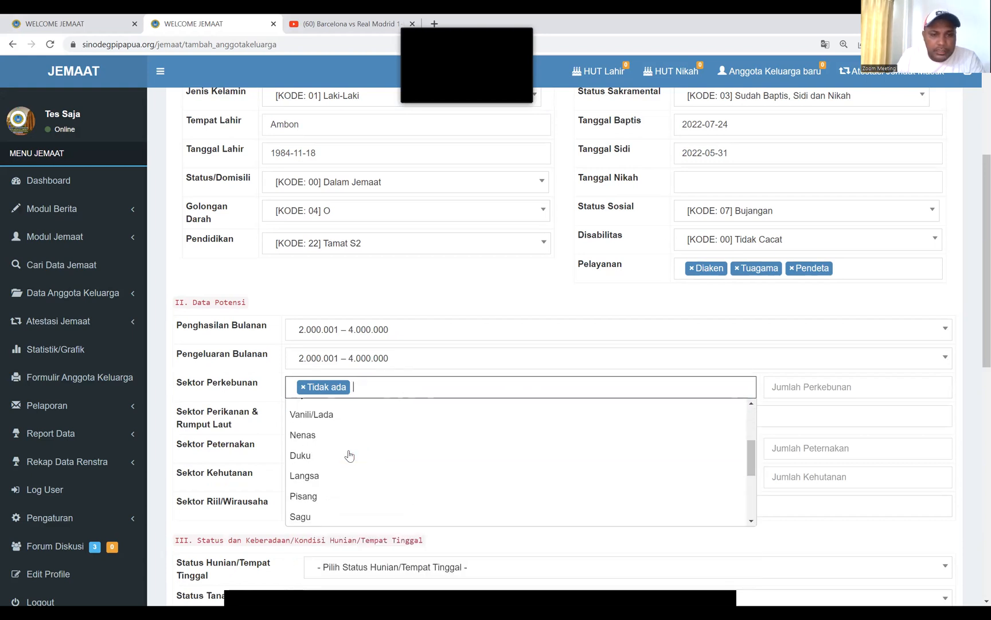
click(274, 407)
click(401, 421)
scroll(407, 481, down, 2)
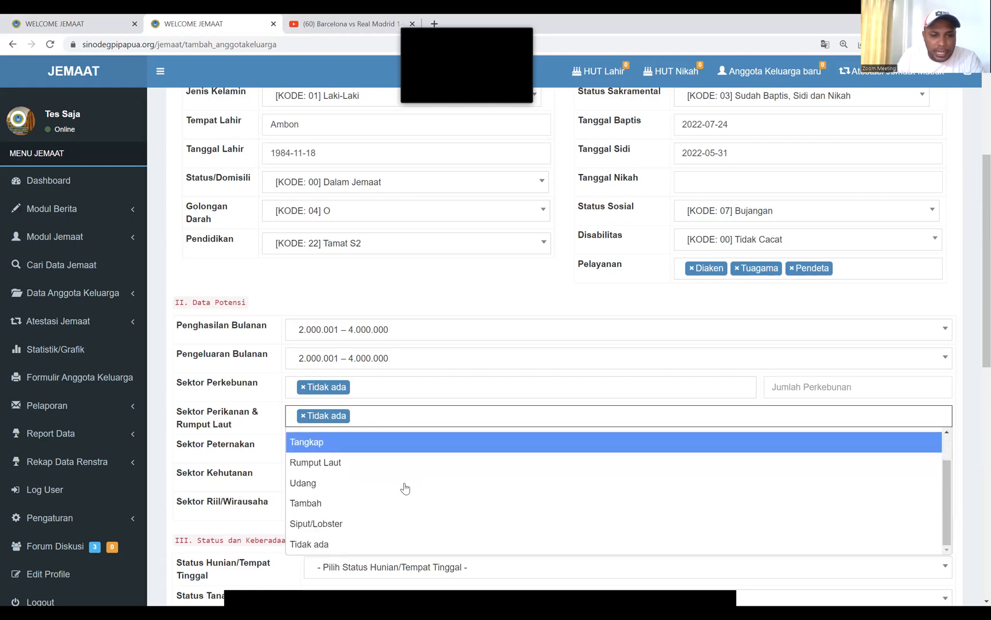
click(274, 430)
Search 'tidak' to mark the Peternakan, Kehutanan and Riil/Wirausaha sectors as Tidak ada
click(333, 450)
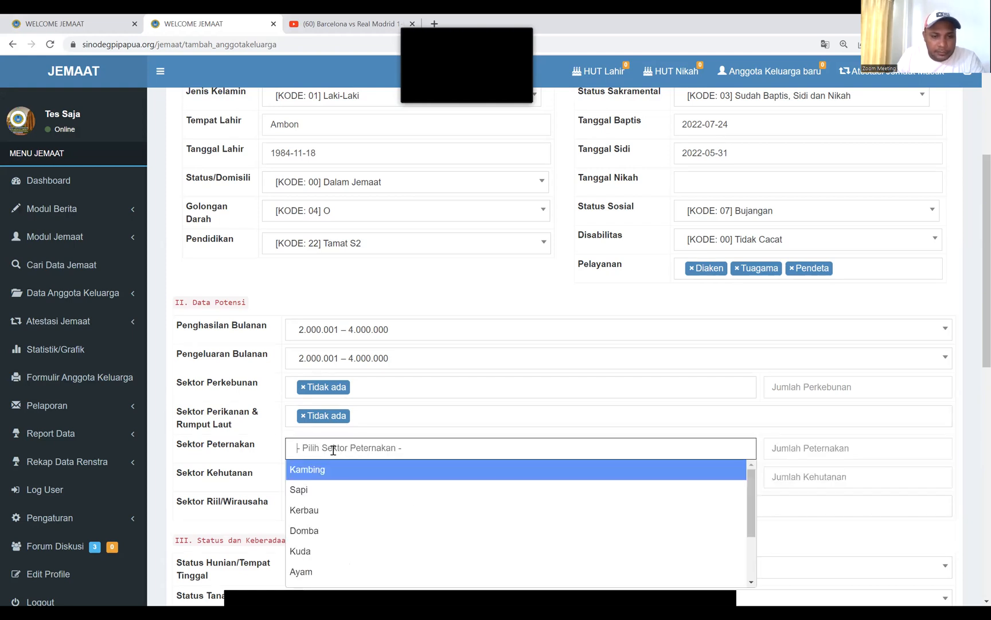
text(tida)
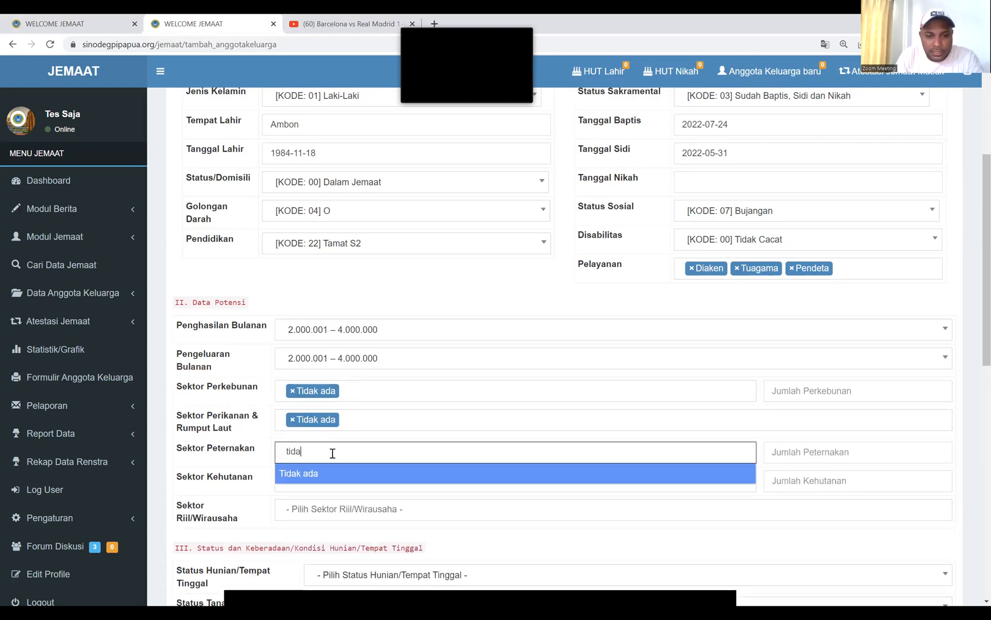
click(346, 481)
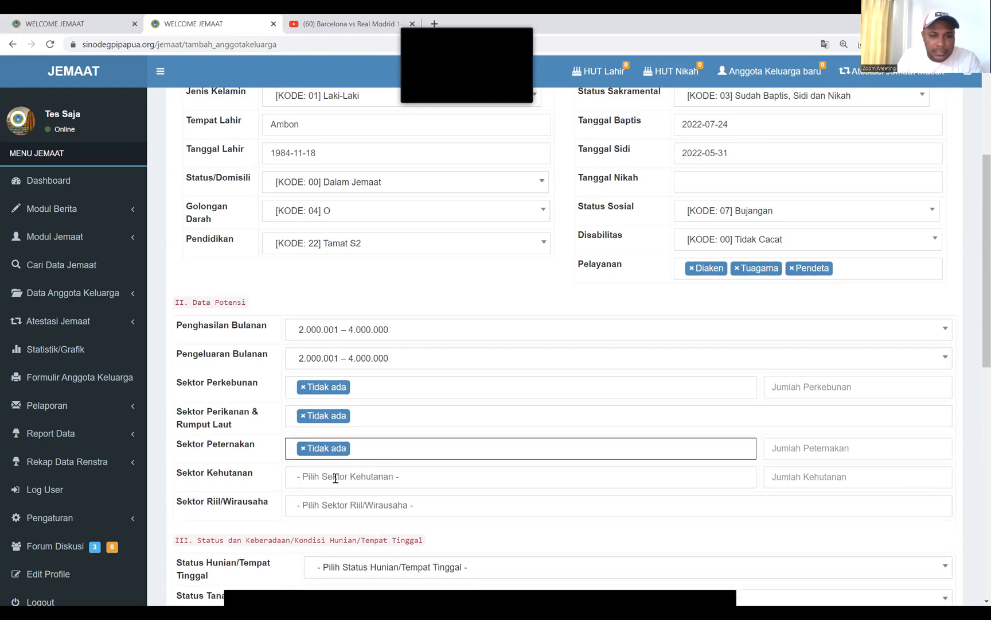
click(335, 478)
text(tida)
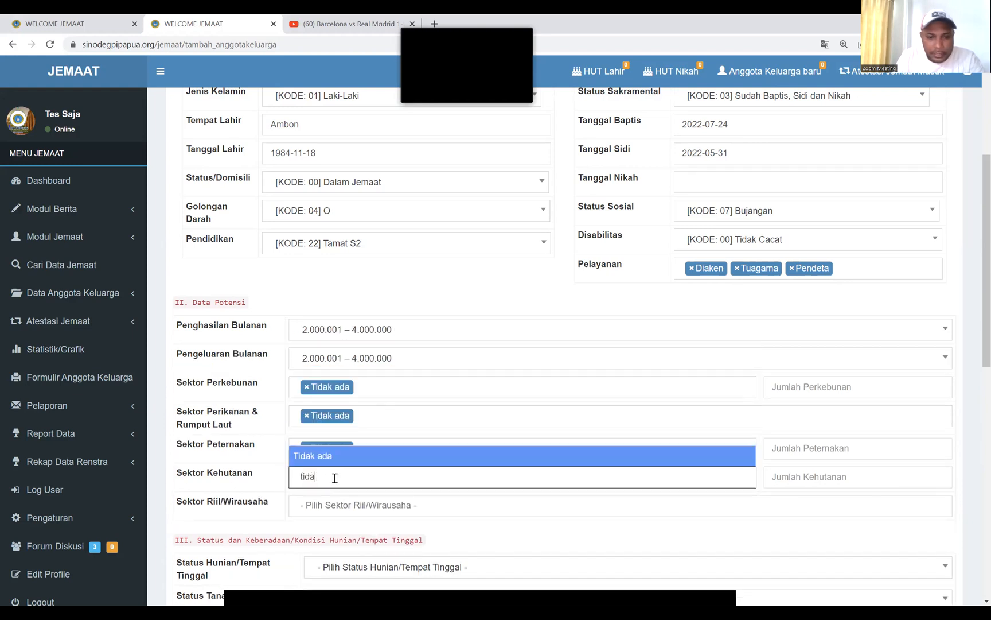
click(331, 458)
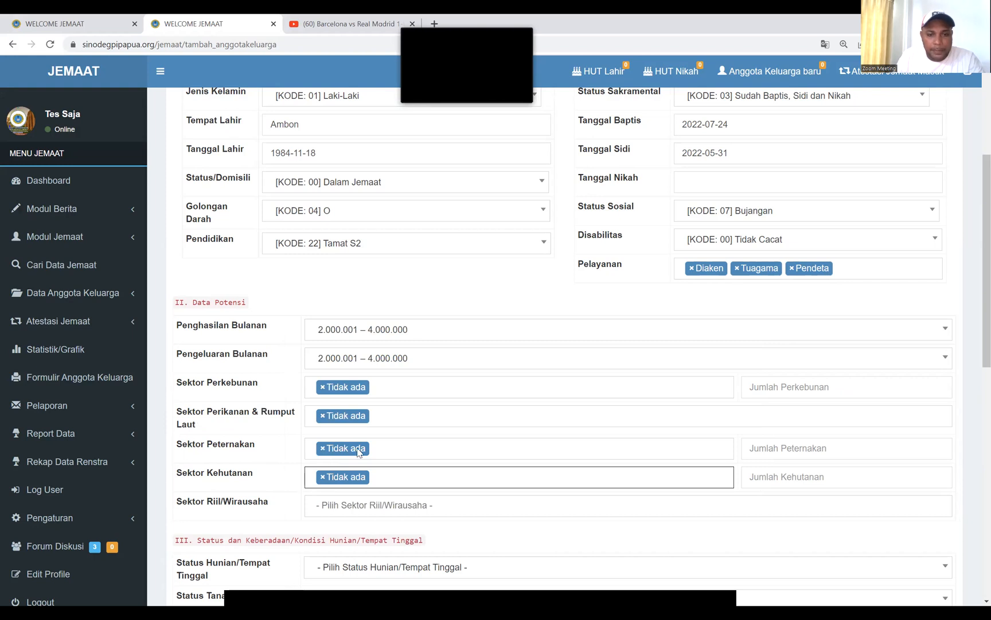
scroll(357, 453, down, 1)
click(356, 449)
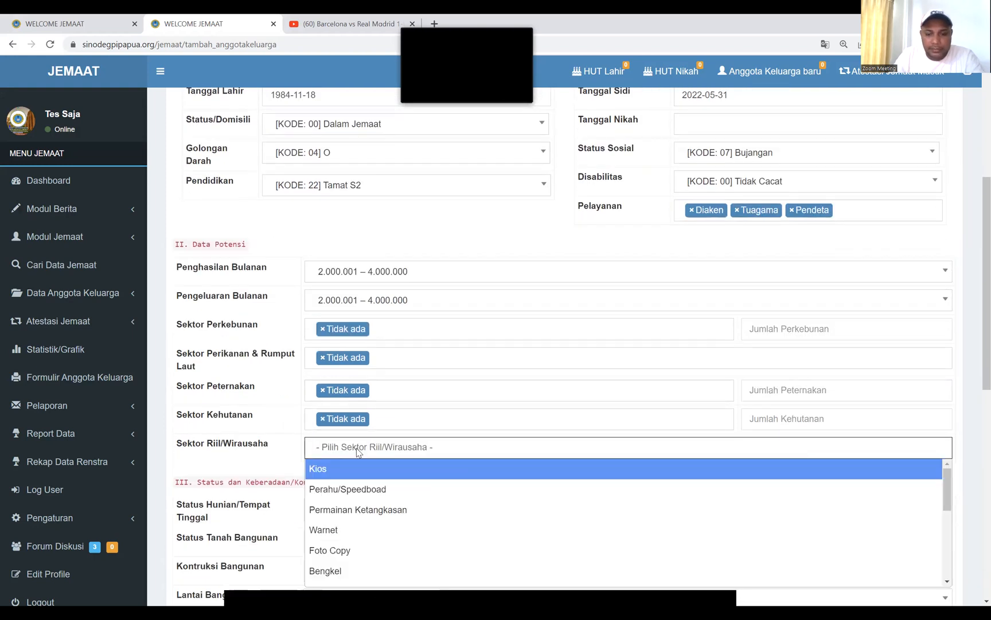
text(tidak)
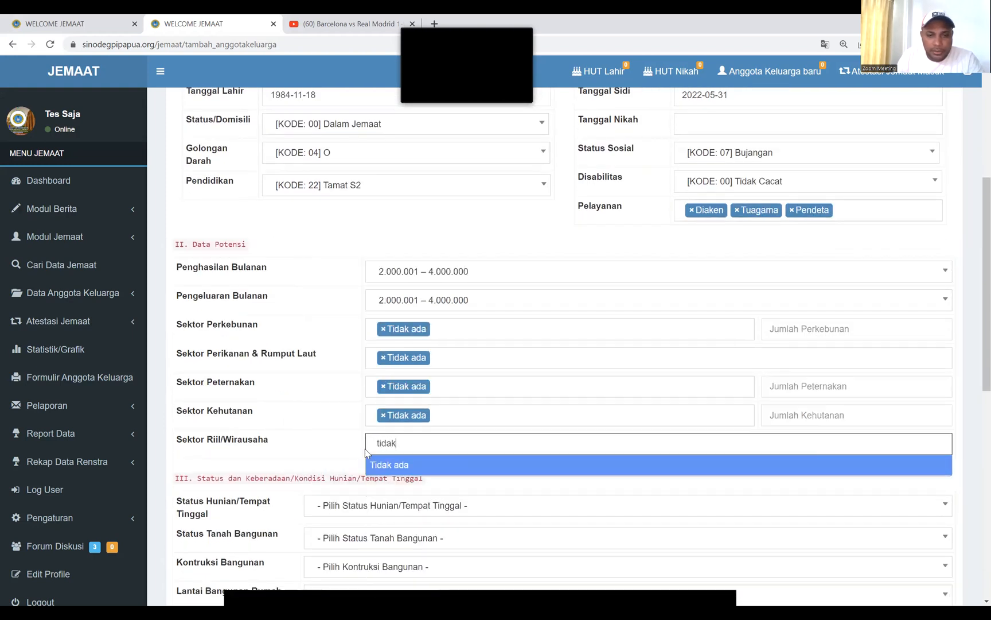
click(389, 465)
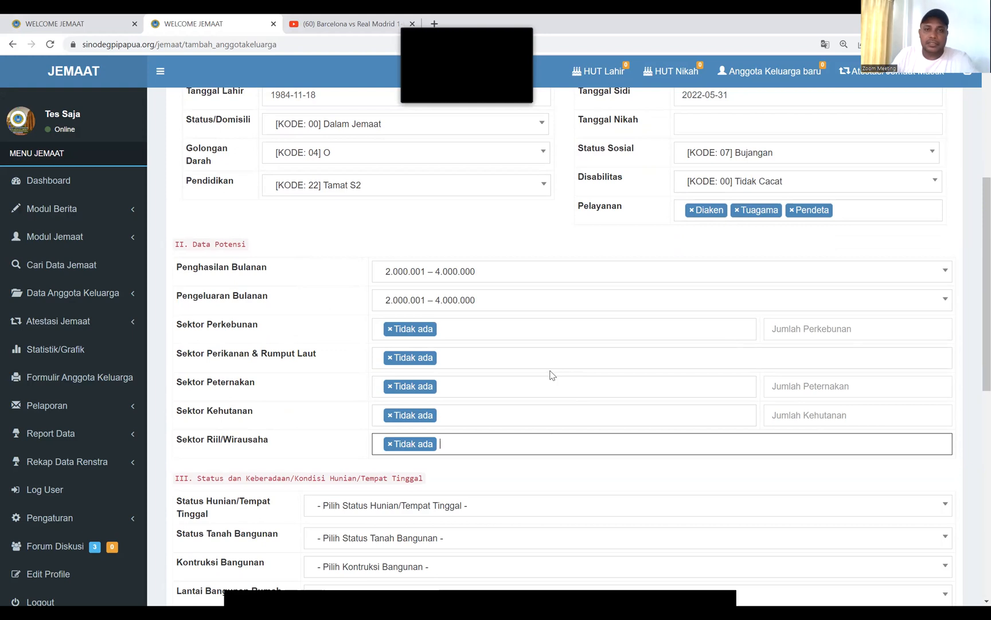
scroll(550, 375, down, 2)
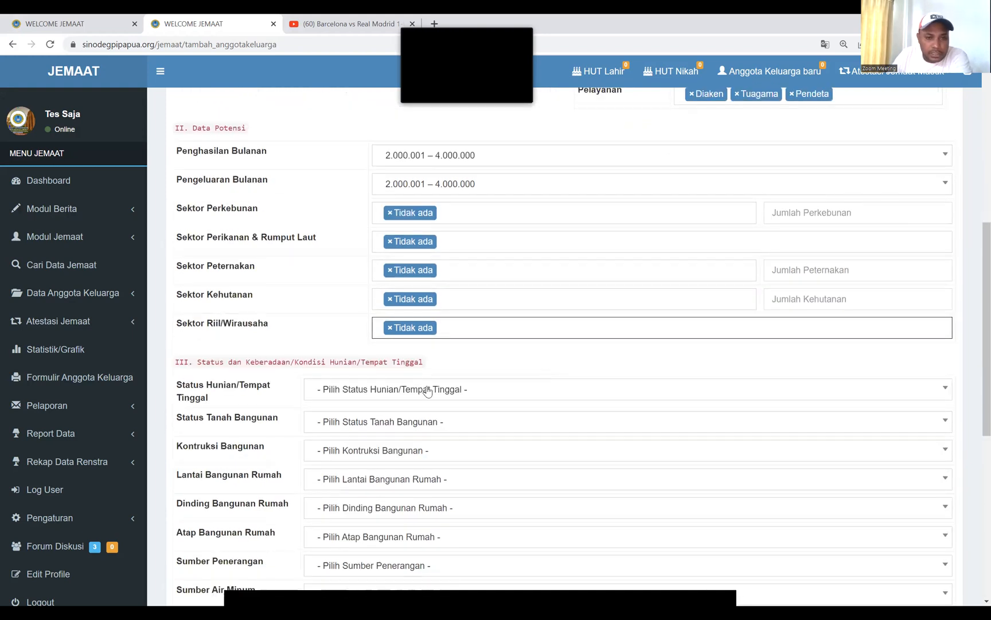
Set Status Hunian/Tempat Tinggal to Rumah Sendiri, replacing the Rumah Jabatan/Dinas choice
click(489, 391)
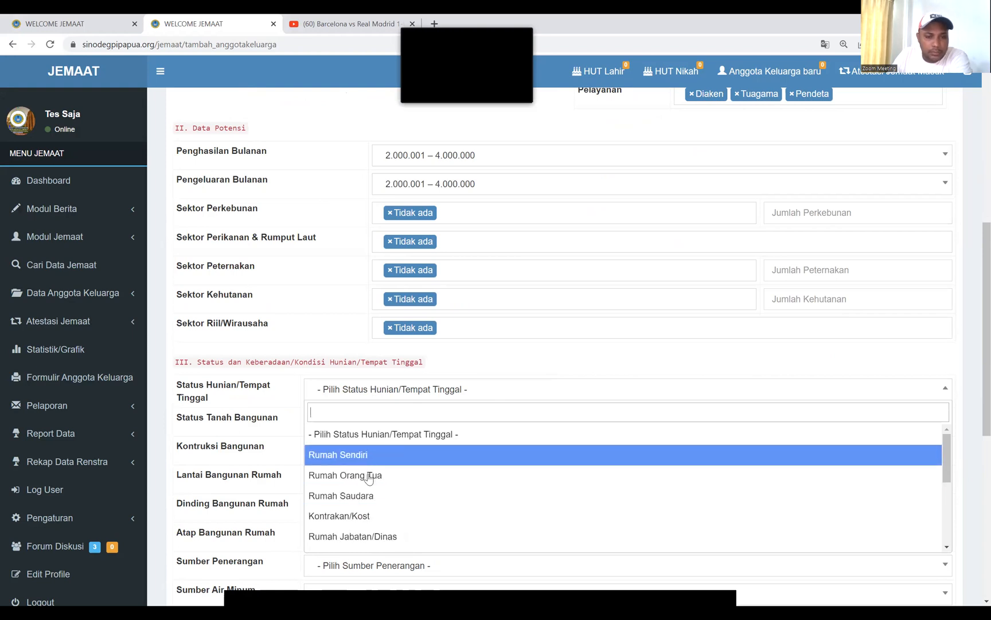
click(393, 537)
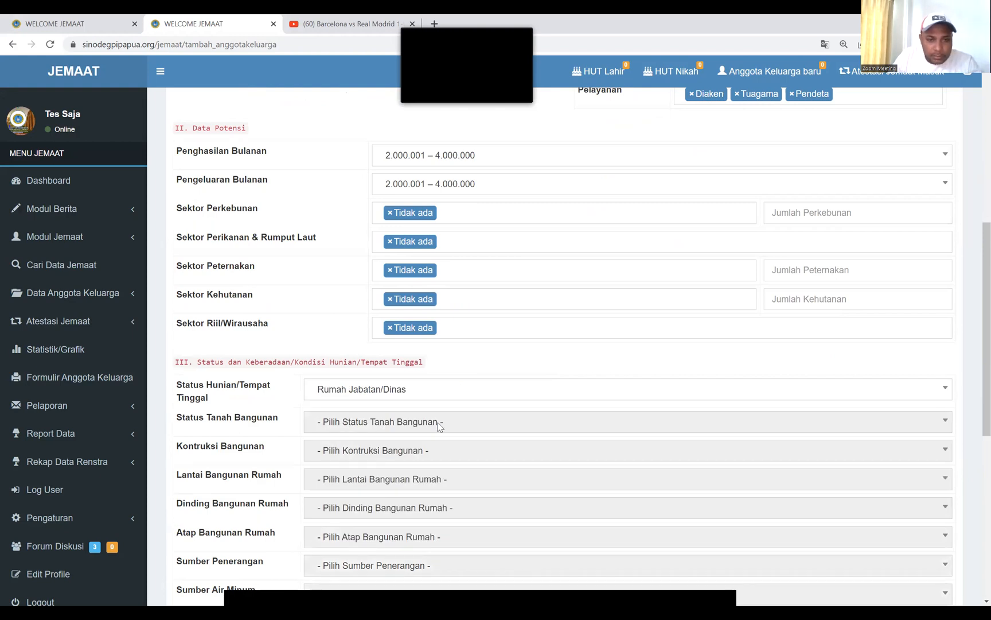
scroll(372, 410, down, 2)
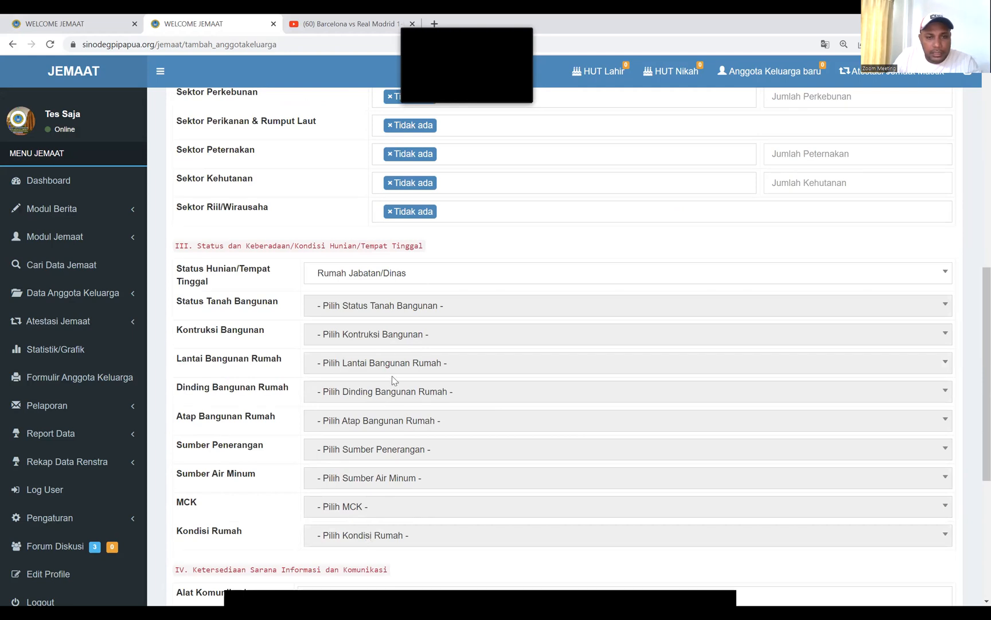
double_click(383, 421)
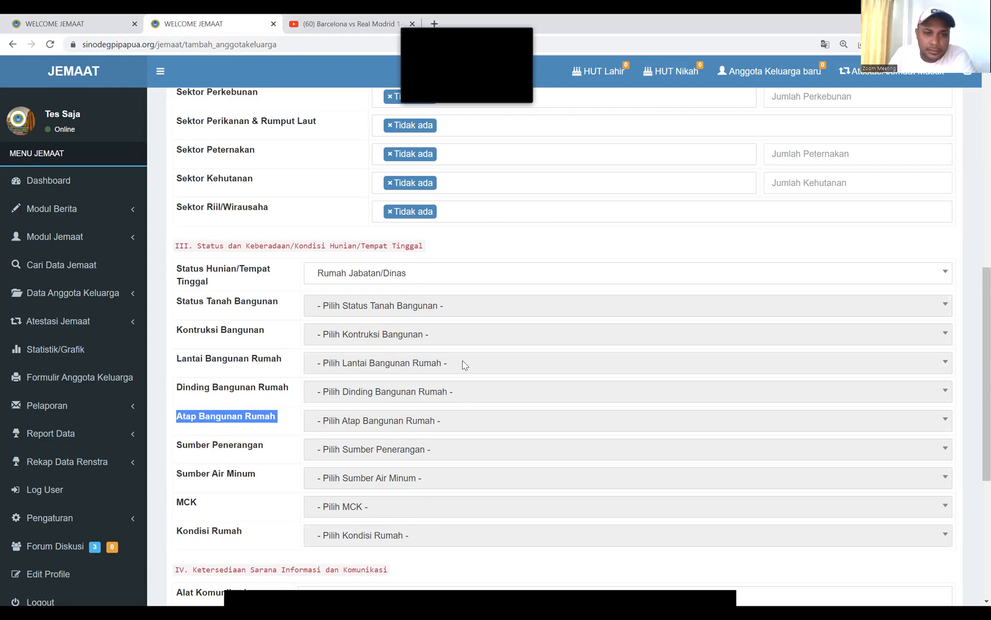
click(438, 284)
click(361, 340)
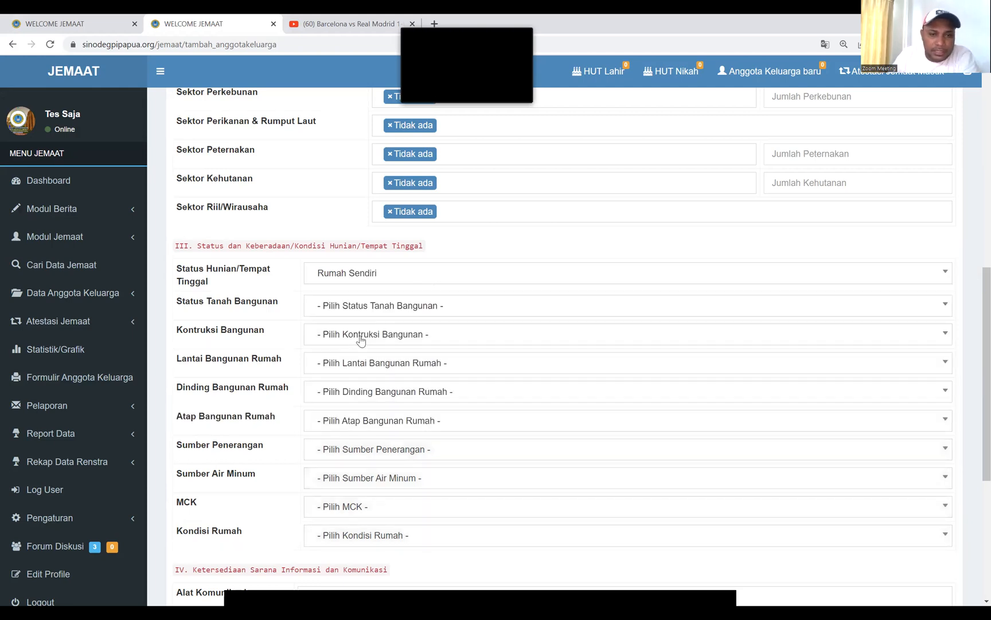
click(409, 312)
click(412, 282)
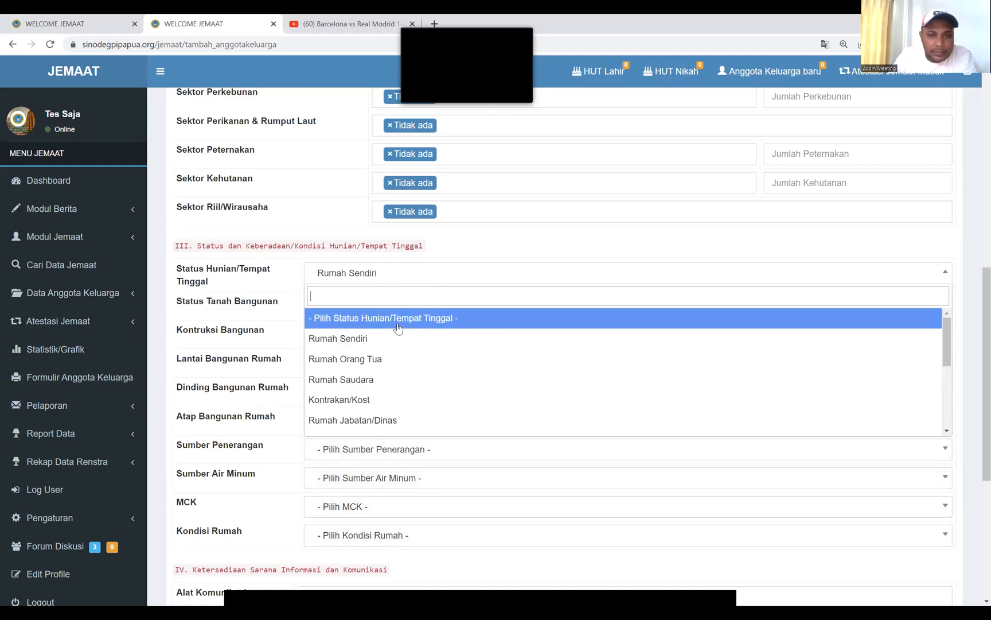
click(395, 422)
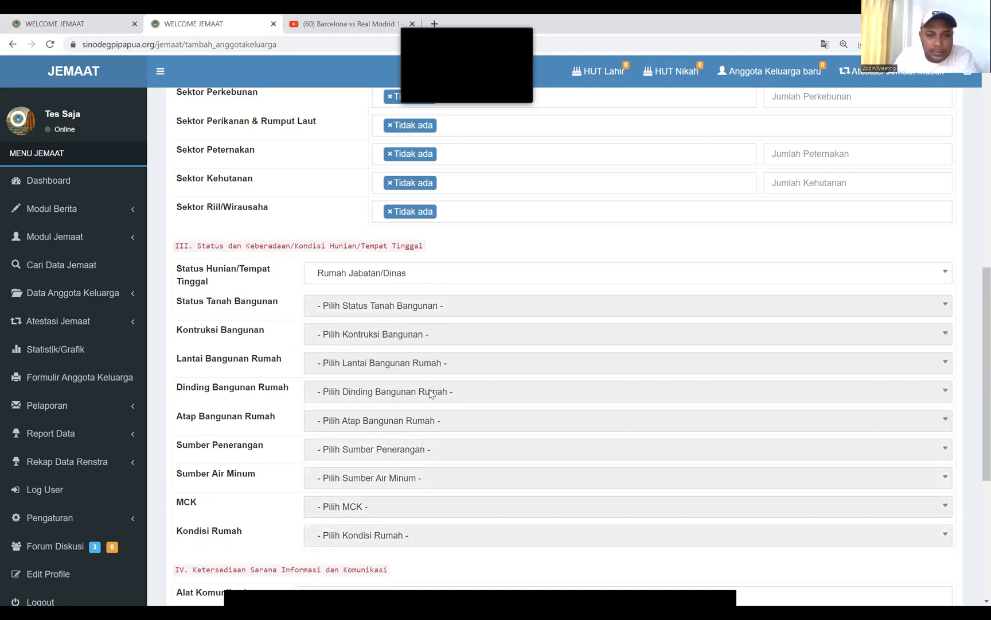
click(427, 281)
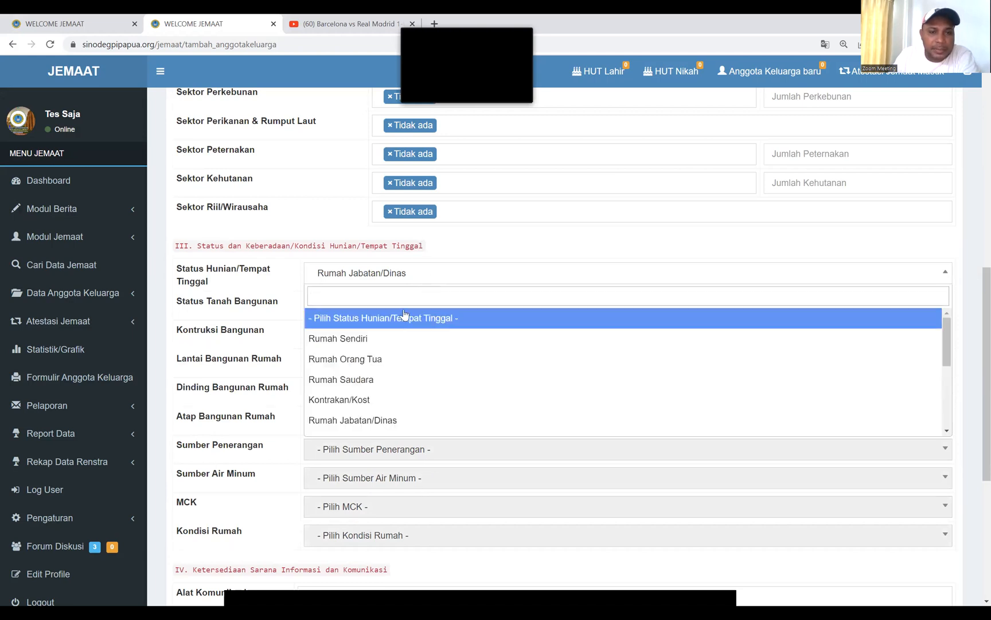
click(365, 339)
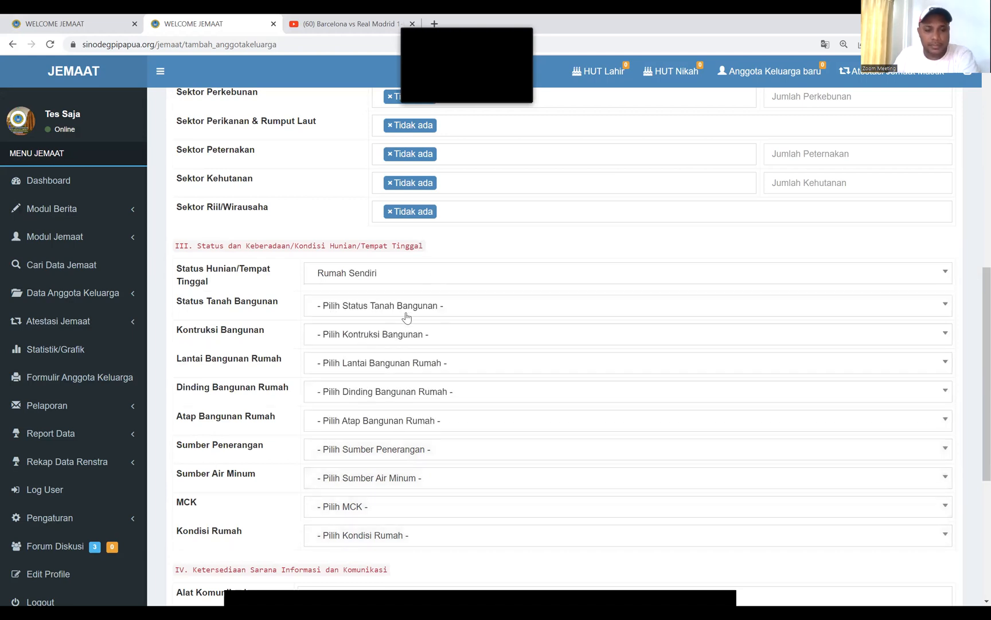
Set land Hak Milik, construction Permanen Bertingkat, floor Keramik, walls Beton and roof Senk
scroll(406, 316, down, 2)
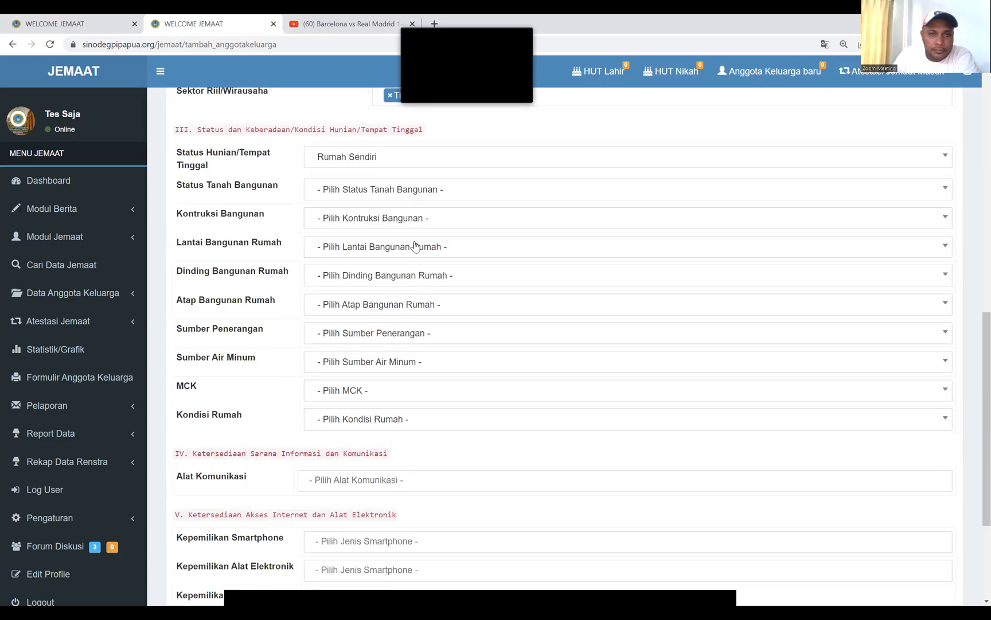
click(436, 200)
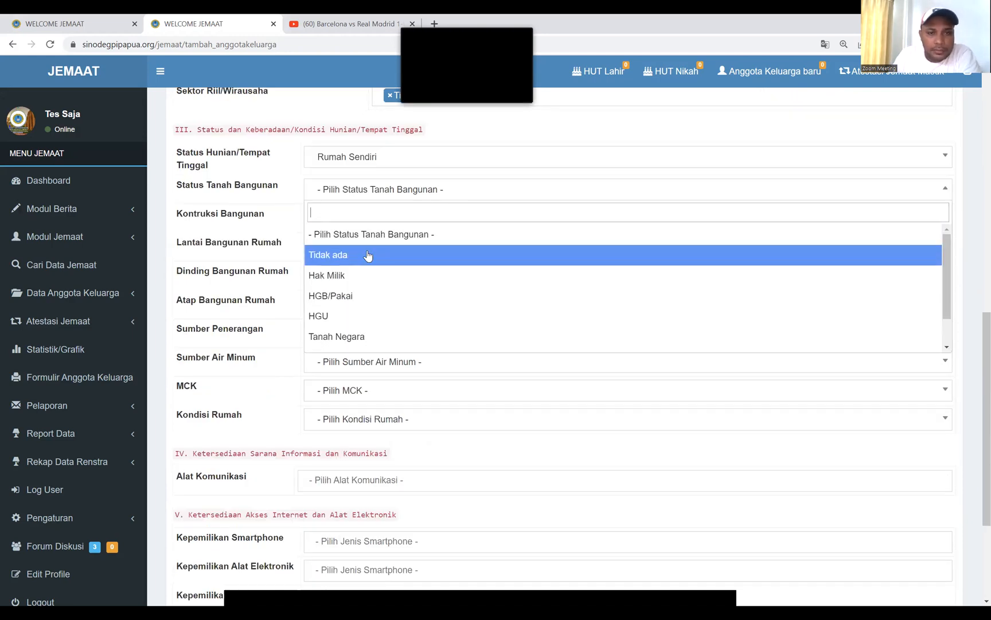
click(356, 275)
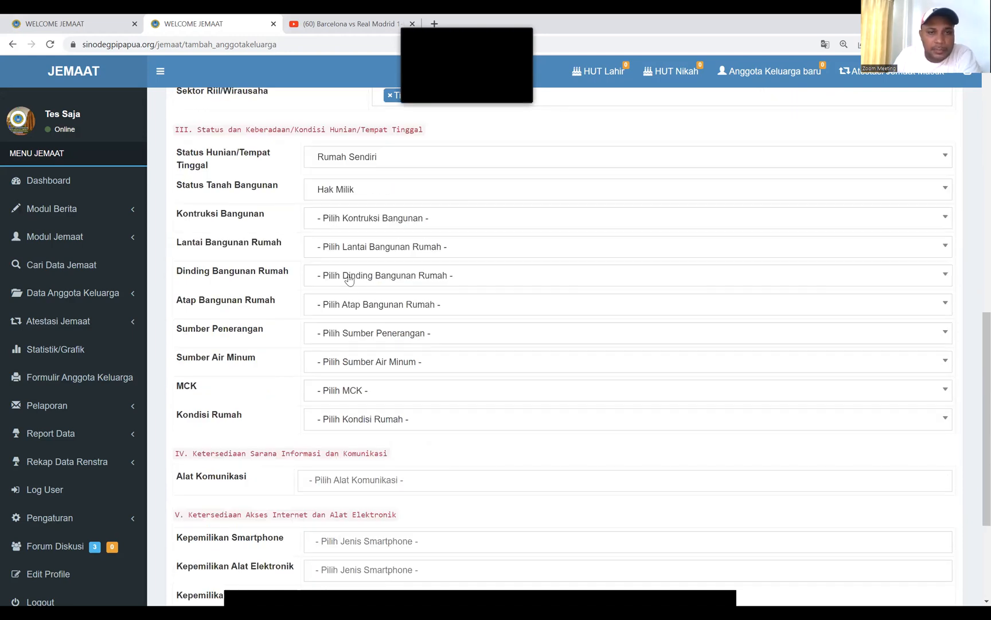
click(379, 221)
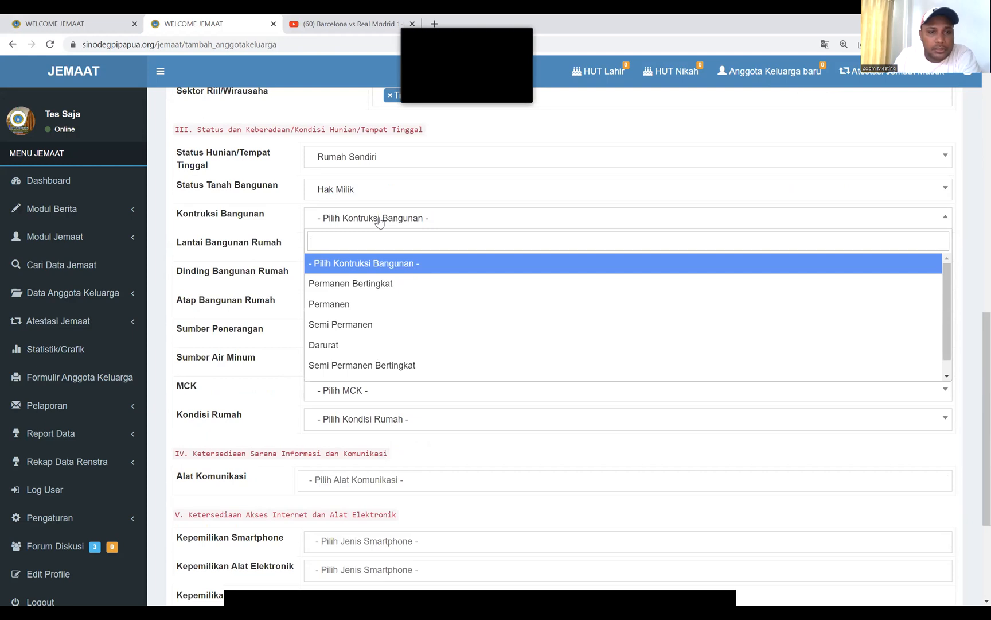
click(372, 284)
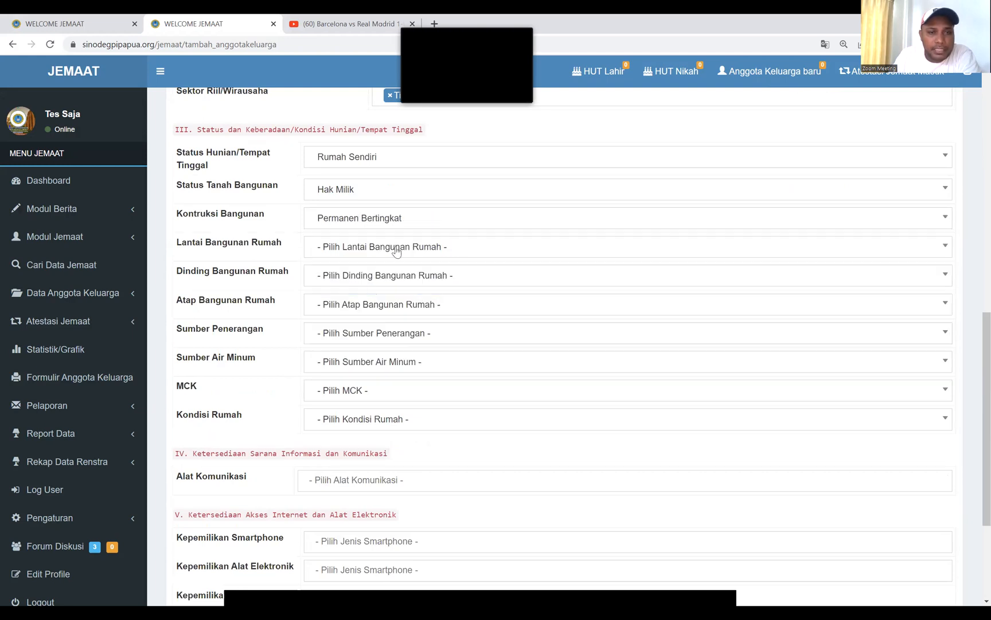
click(396, 250)
click(359, 315)
click(383, 278)
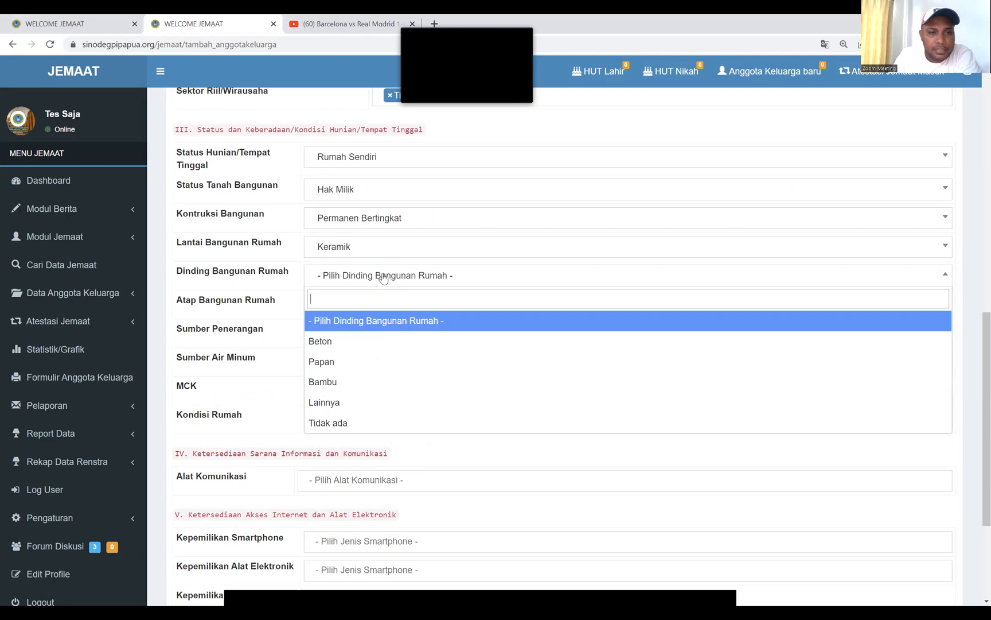
click(343, 345)
click(344, 310)
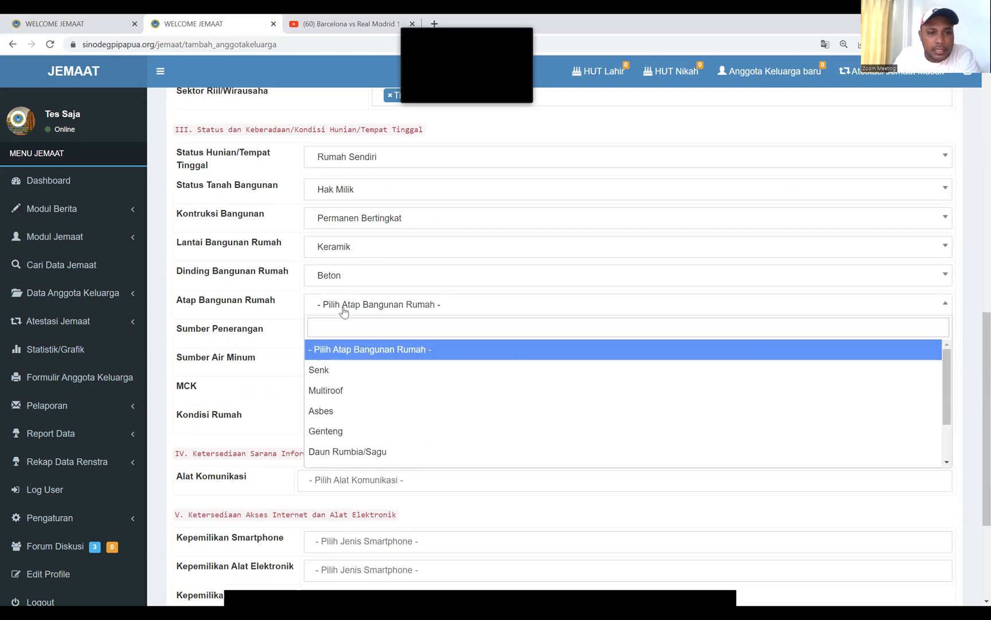
click(320, 370)
Set lighting PLN & Generator, water Pam & Sumur, MCK Ada and condition Asri/Baik
click(360, 334)
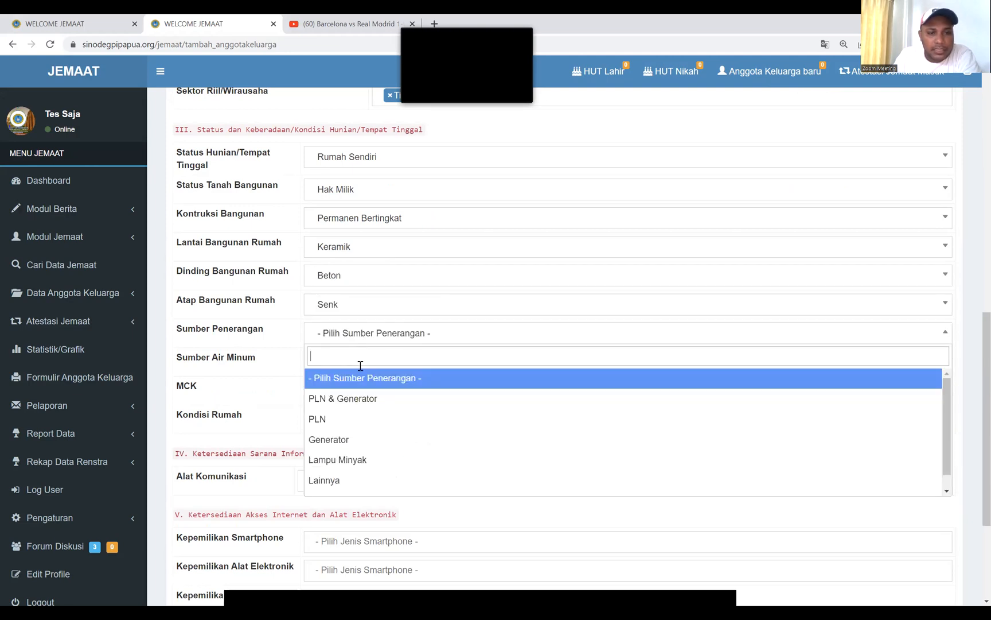
click(340, 400)
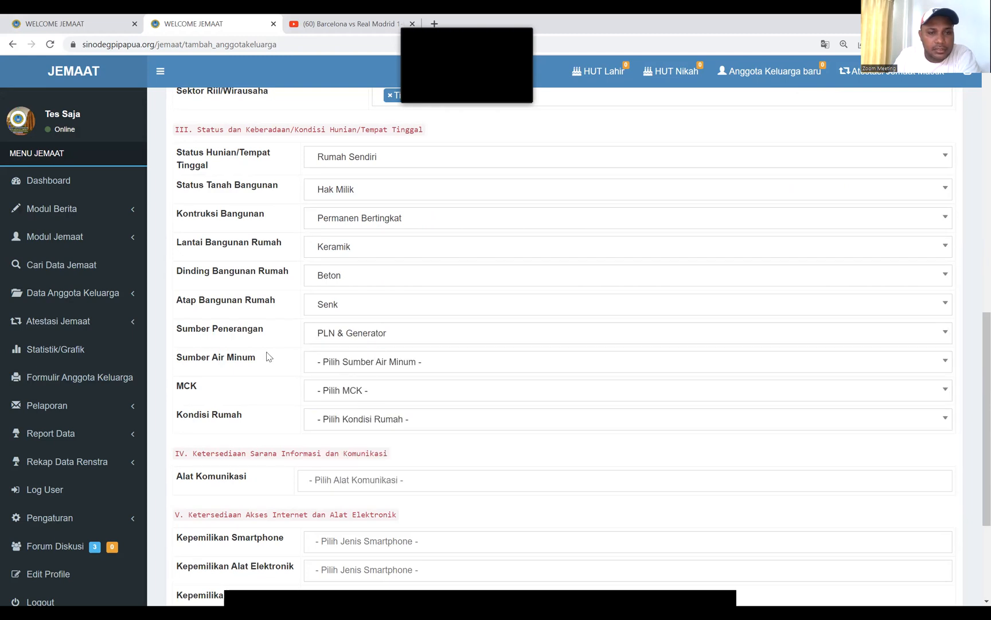
click(357, 366)
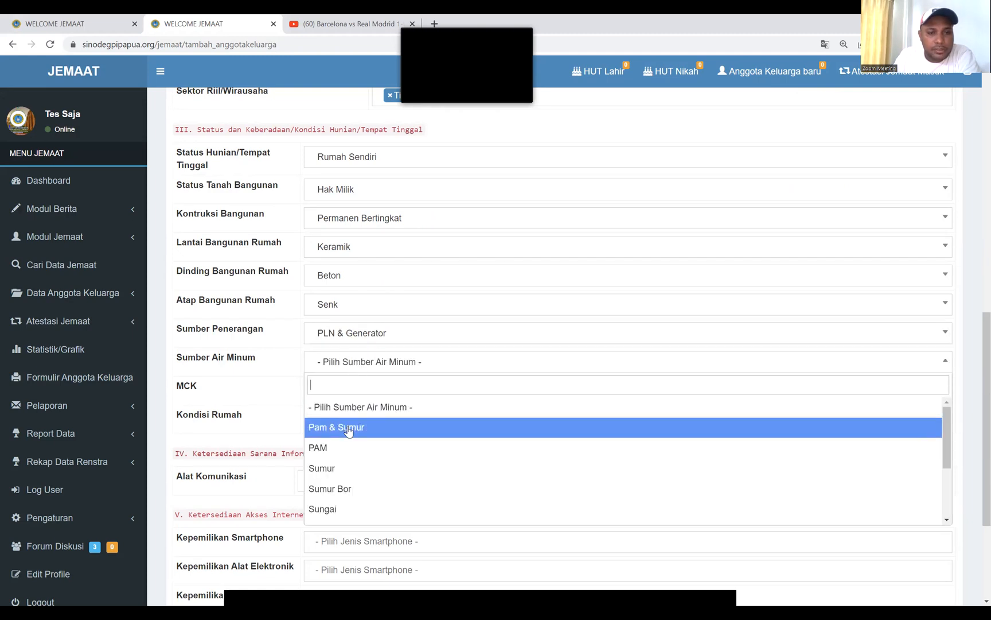
click(349, 429)
click(362, 393)
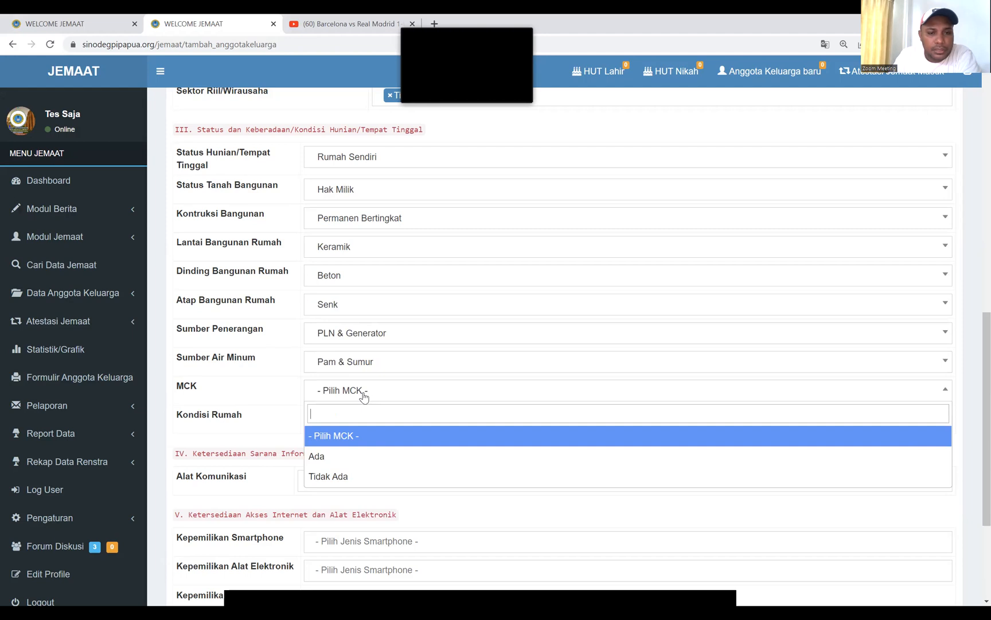
click(340, 455)
click(360, 428)
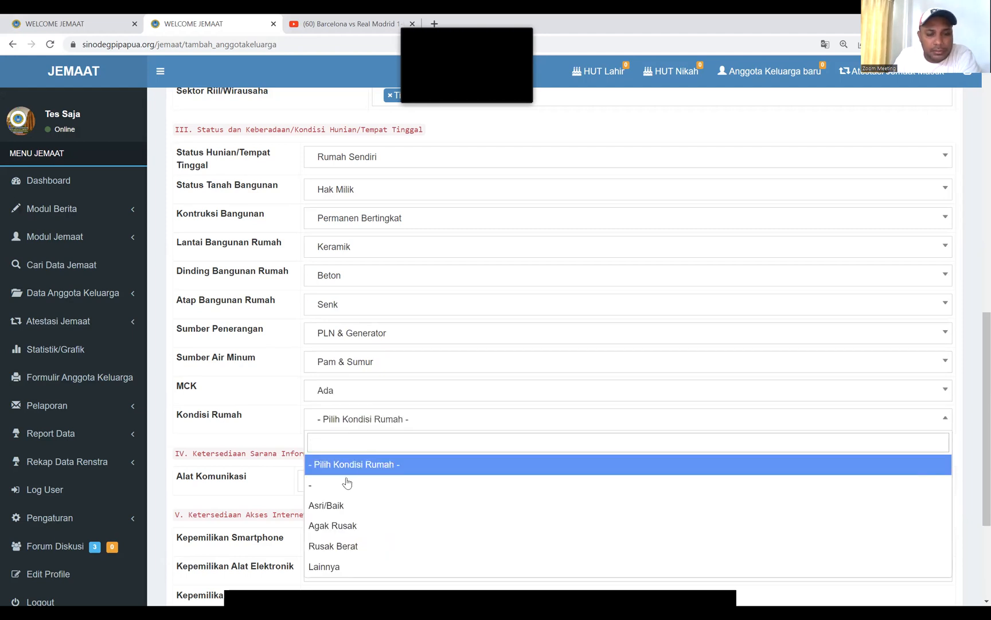
click(342, 506)
scroll(441, 333, down, 2)
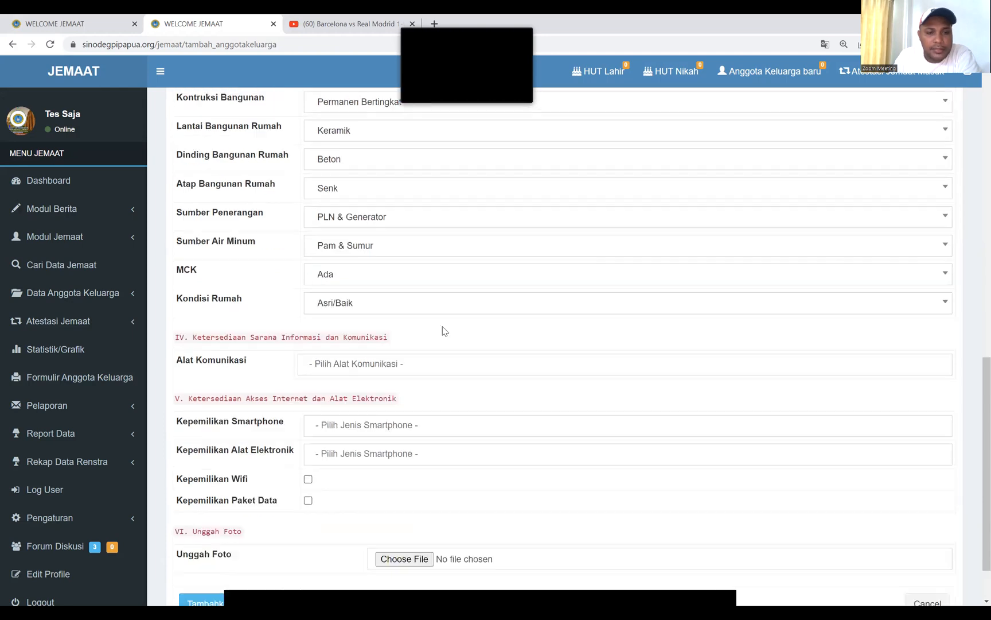
Record Tidak ada for Alat Komunikasi and add HP Android to smartphone ownership
click(365, 367)
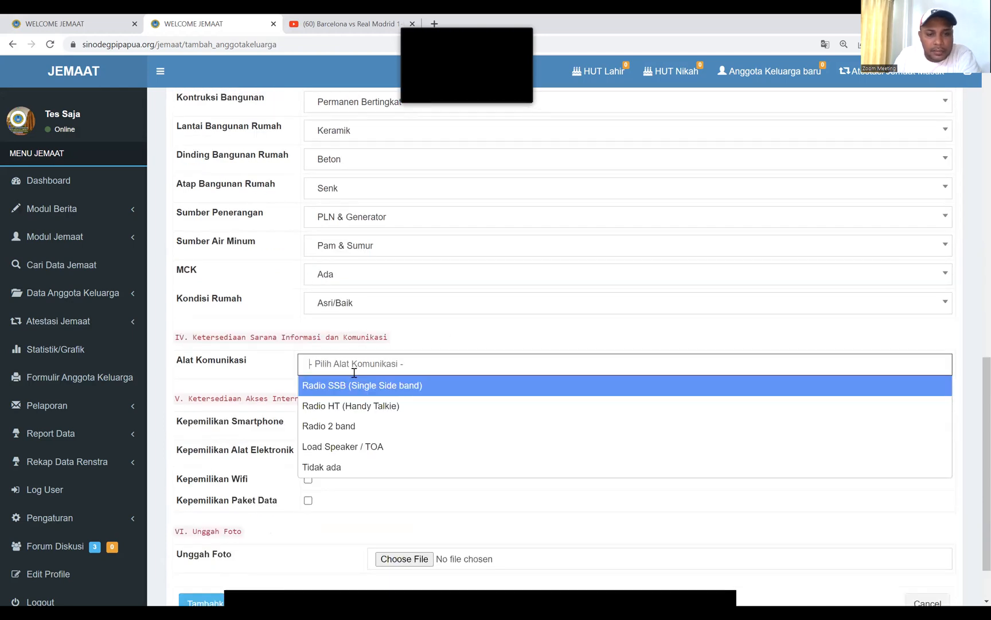
click(348, 465)
click(404, 364)
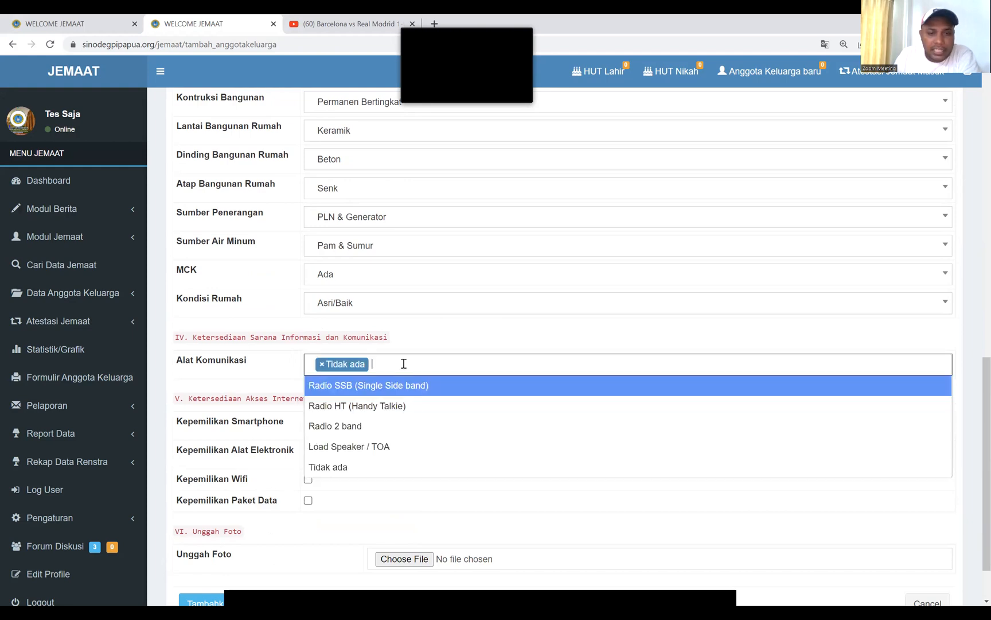
click(356, 515)
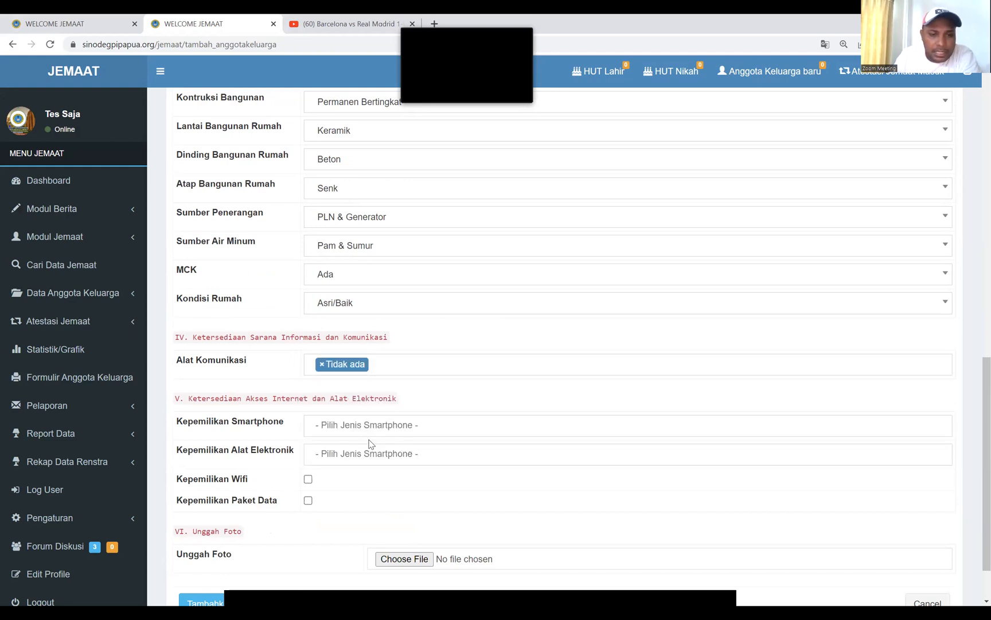
click(373, 427)
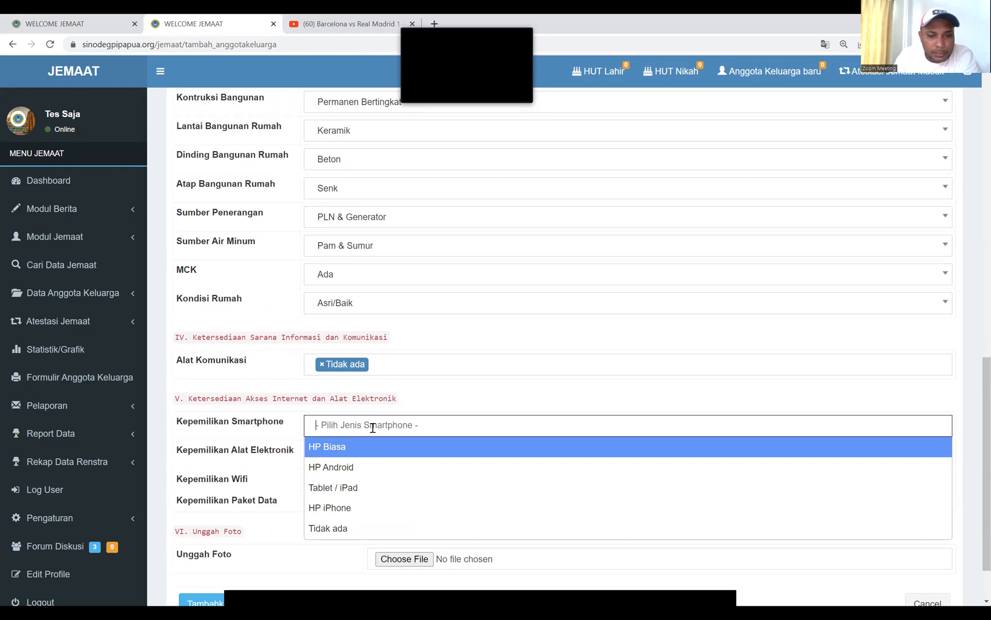
click(347, 467)
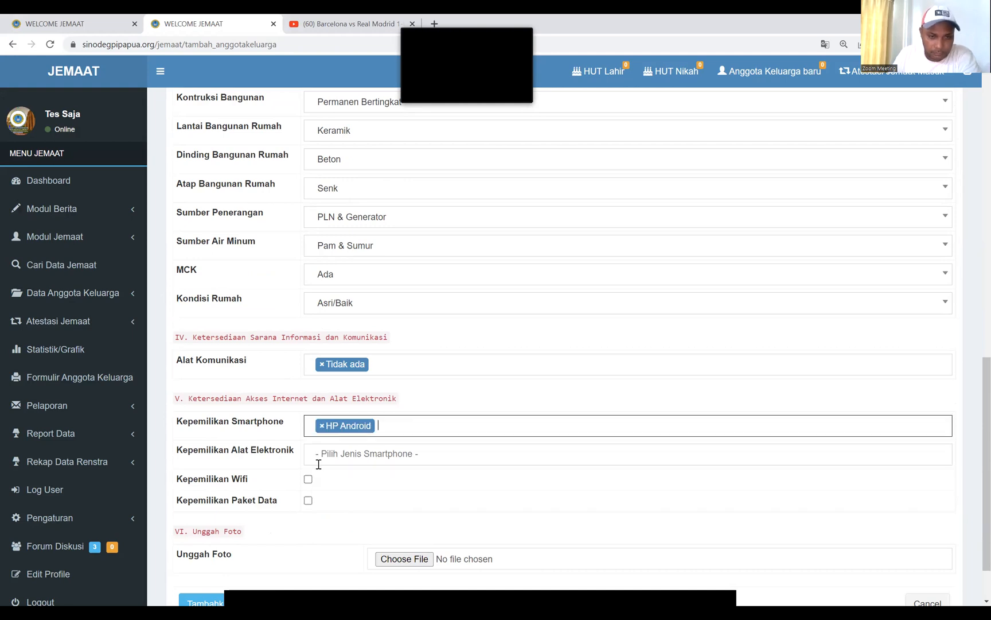
Add Komputer/PC, TV Indihome and Laptop/Notebook to owned electronics
click(347, 453)
scroll(381, 504, down, 1)
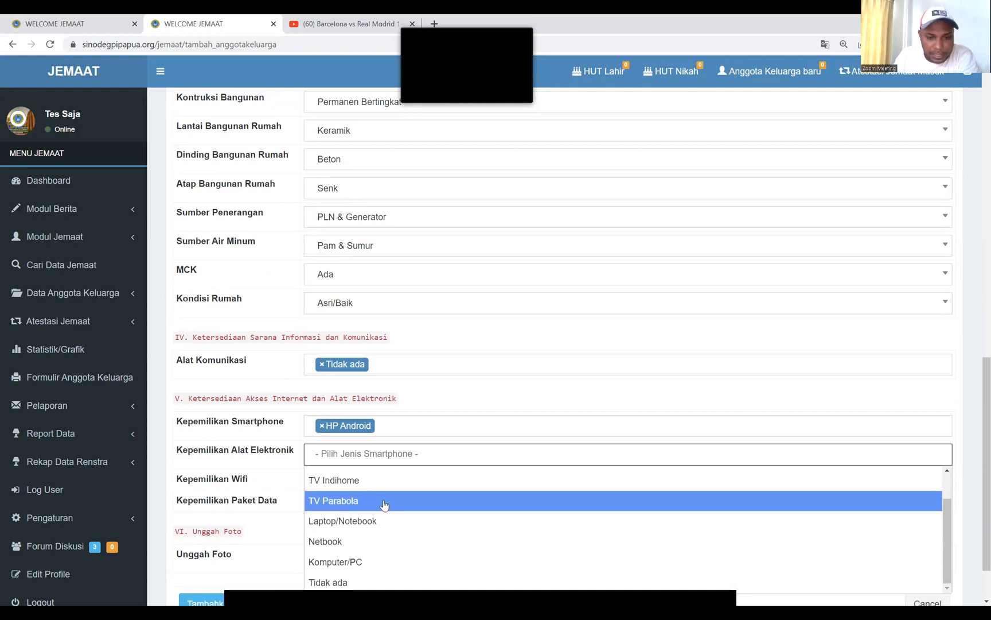
click(355, 563)
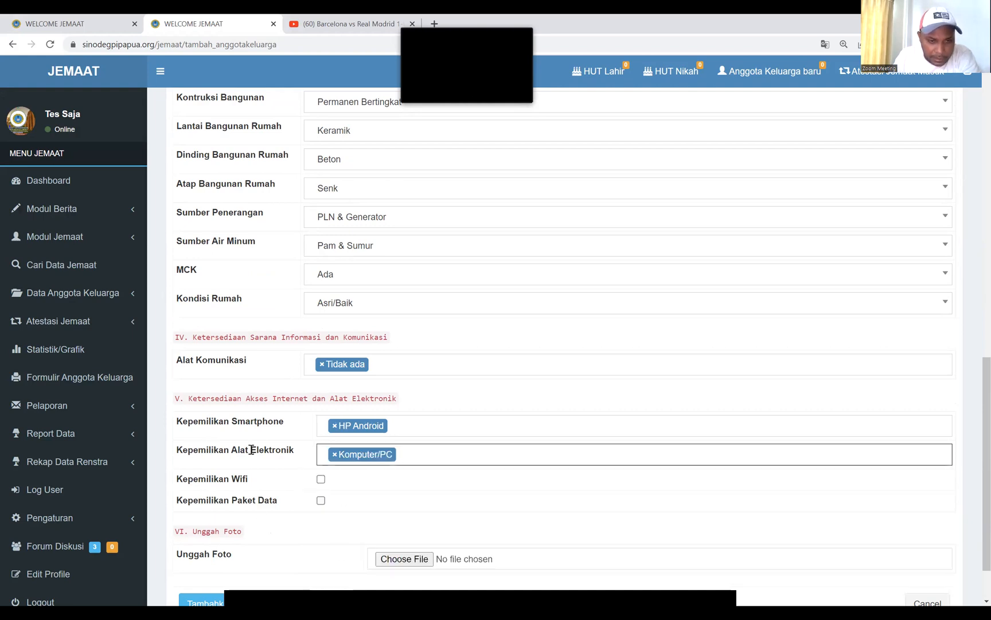
click(413, 455)
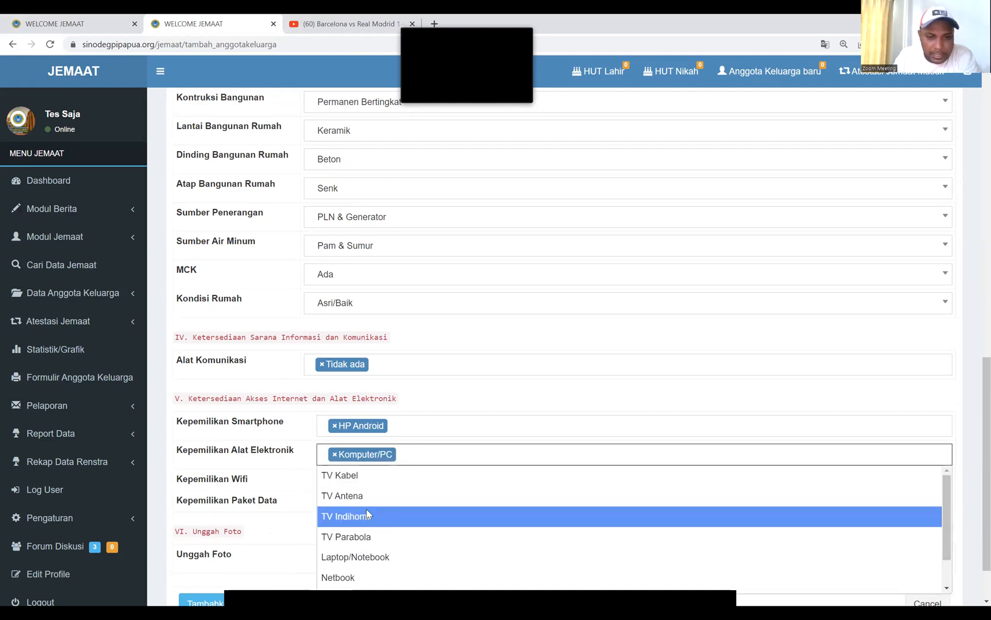
click(368, 514)
click(468, 453)
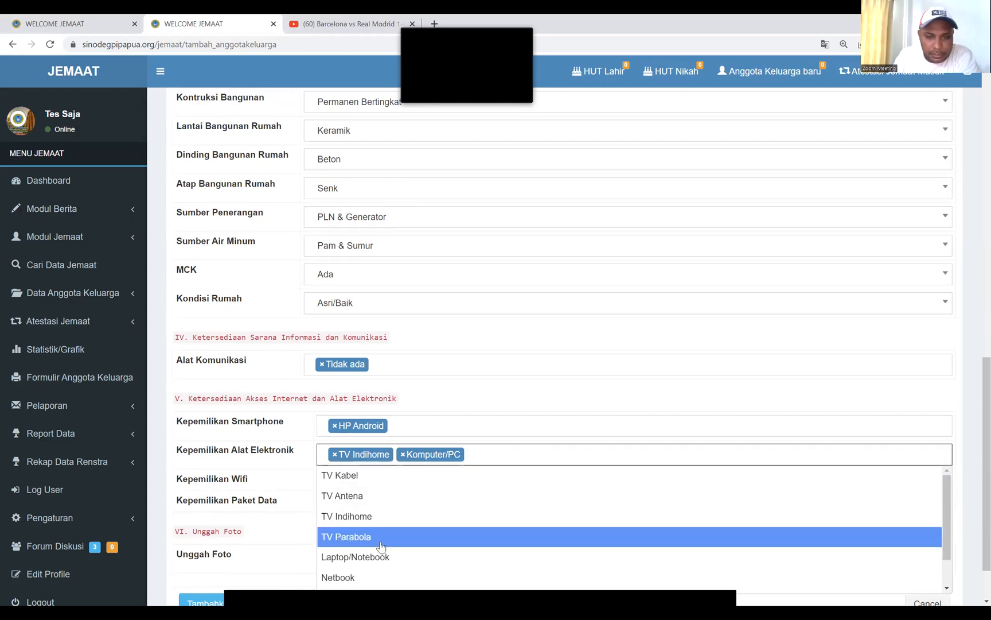
click(367, 556)
Add Tablet / iPad to smartphones and tick Wifi and Paket Data
click(408, 423)
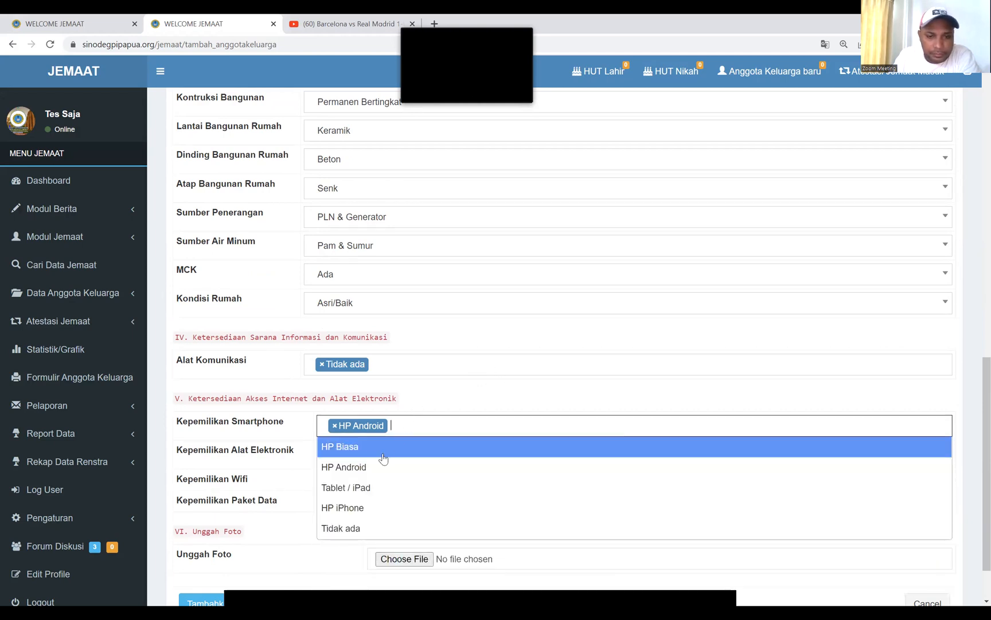
click(358, 493)
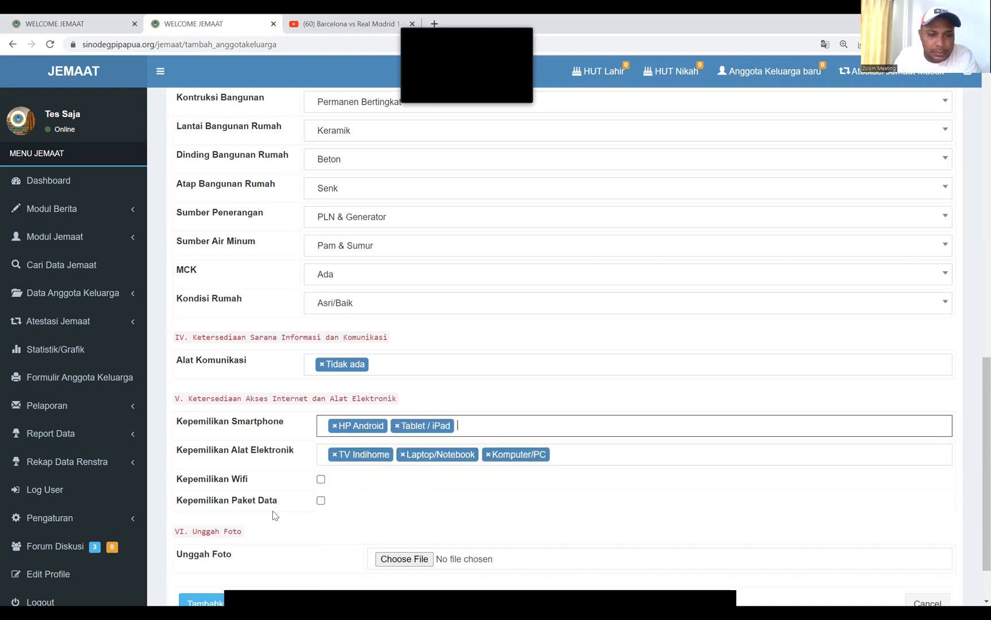
click(320, 479)
click(320, 501)
scroll(224, 469, down, 2)
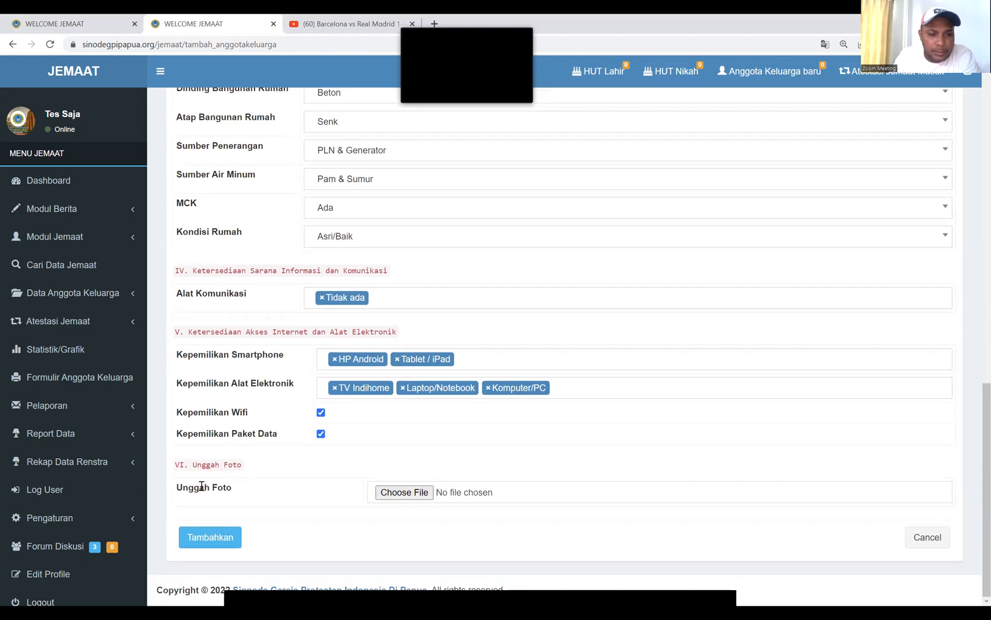
Attach LOPZ.jpeg from Downloads > Acak as the member's photo and submit the form
click(403, 492)
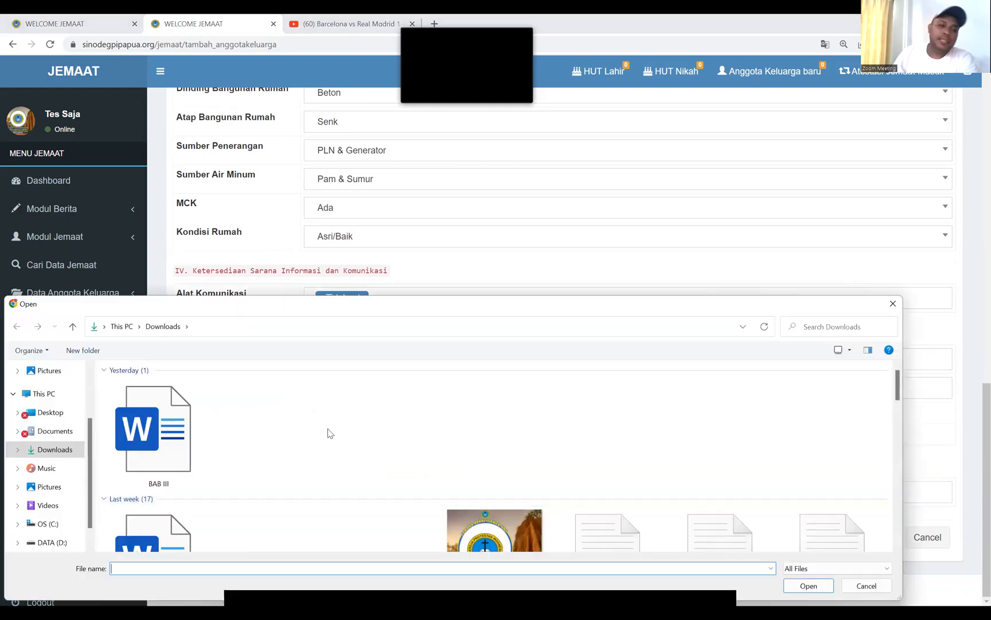
click(50, 542)
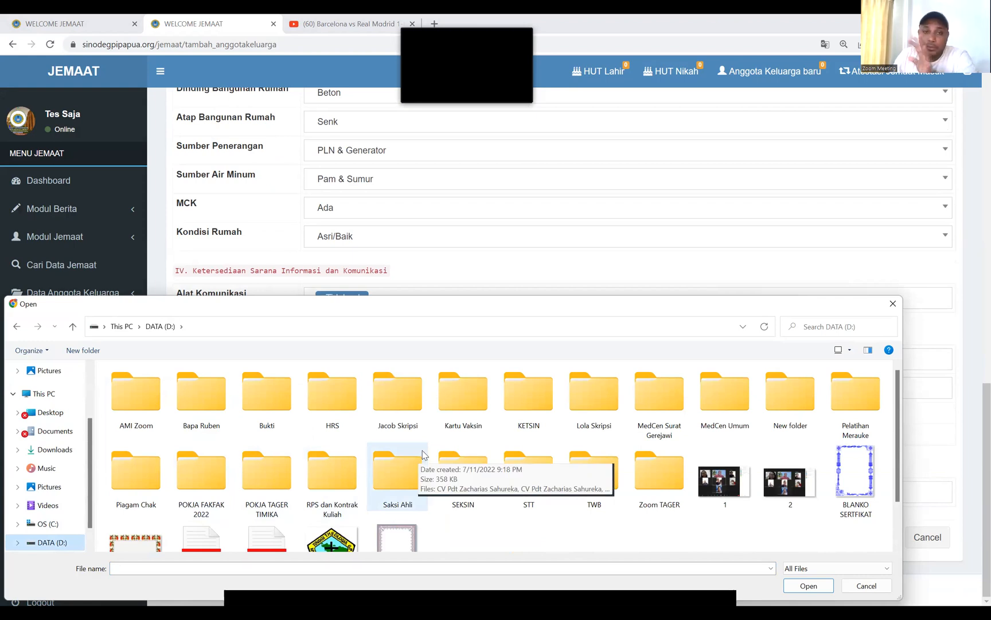
scroll(453, 441, down, 1)
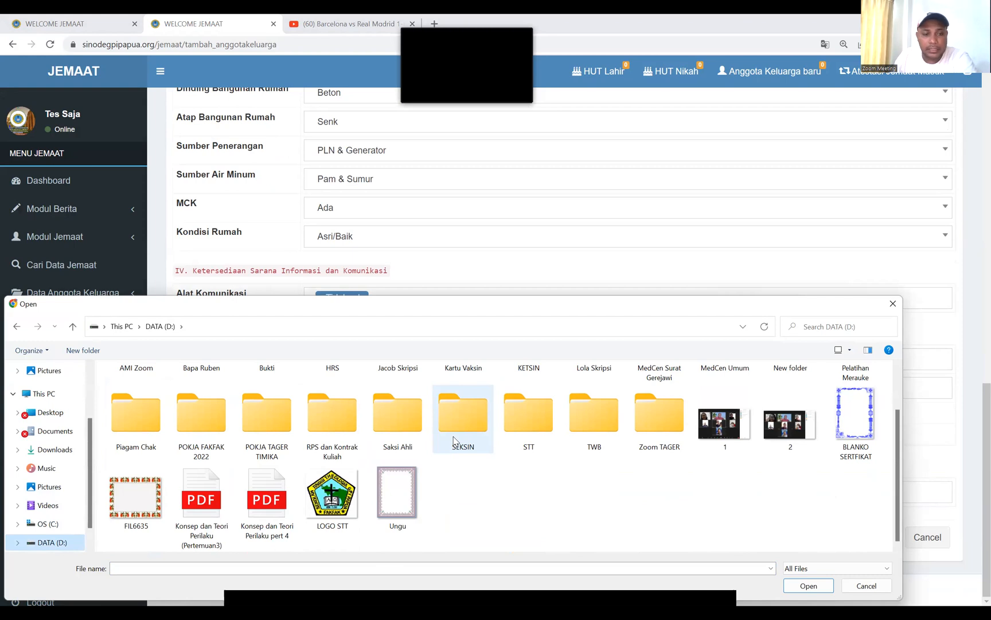
scroll(492, 443, up, 1)
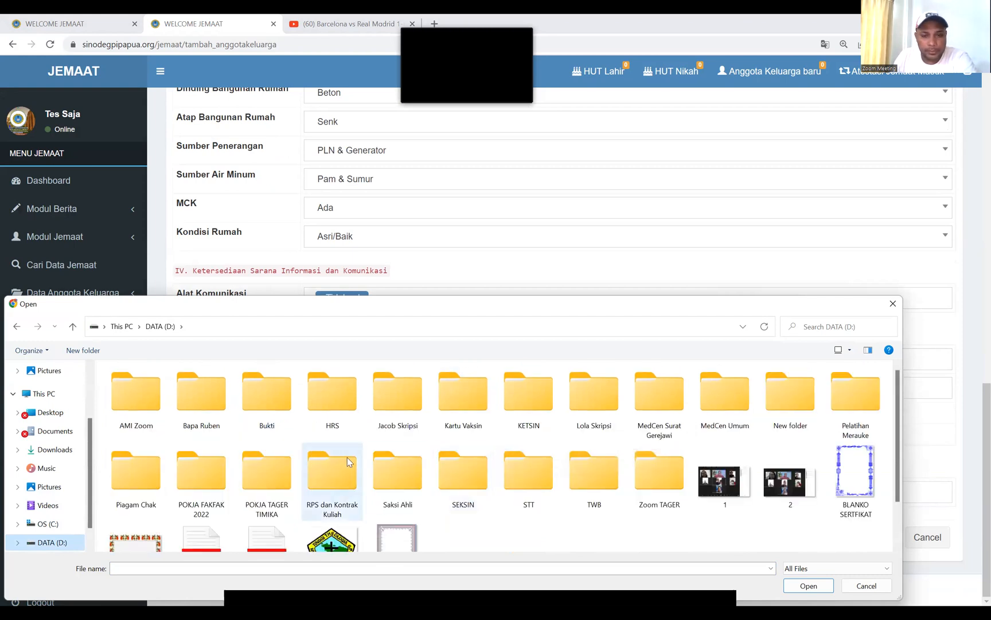
scroll(347, 457, down, 1)
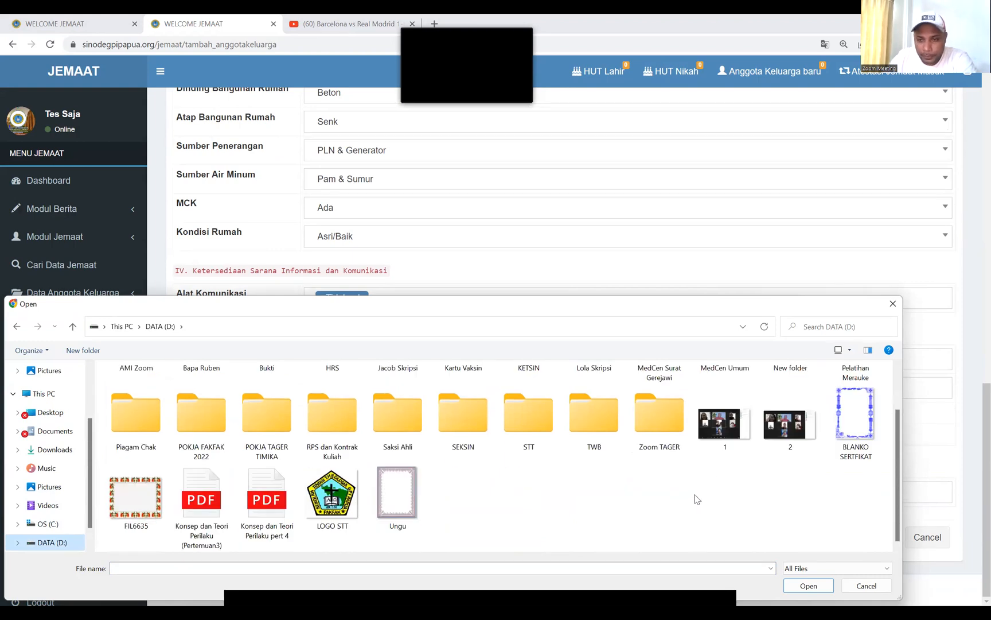
scroll(510, 479, up, 1)
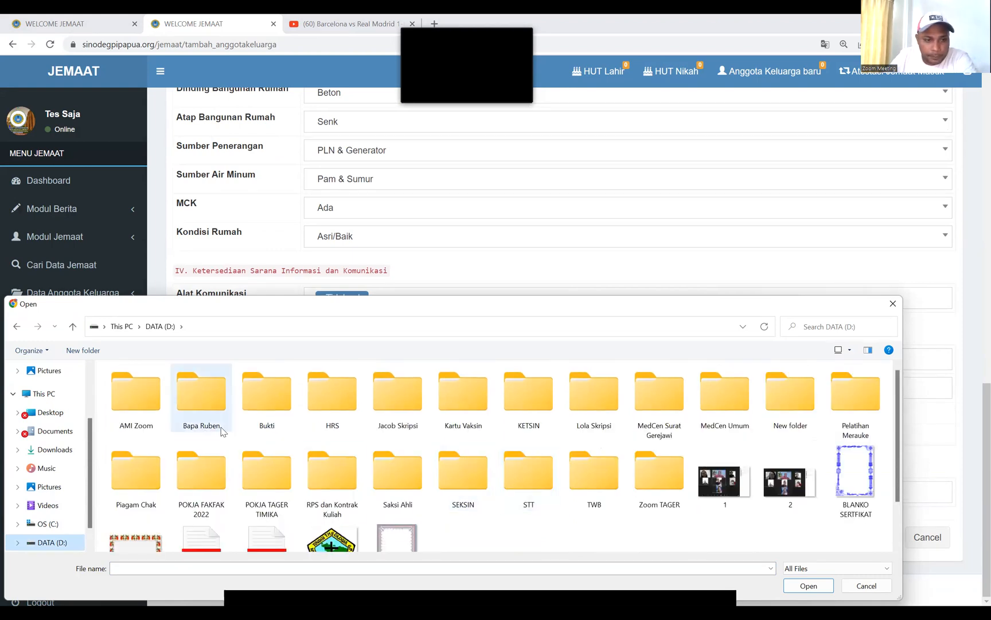
scroll(405, 448, down, 1)
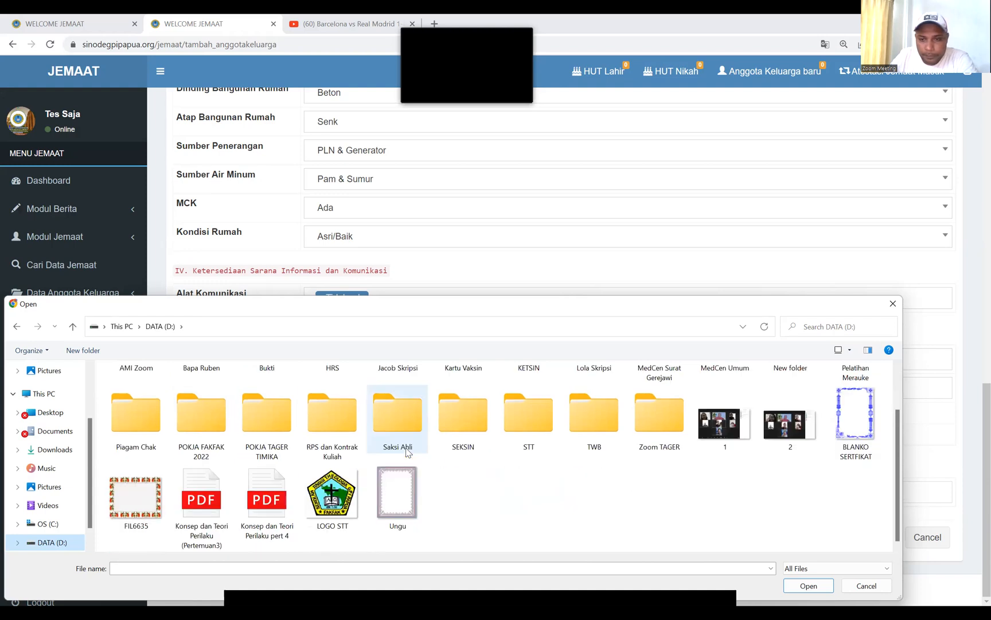
click(54, 451)
scroll(527, 459, down, 10)
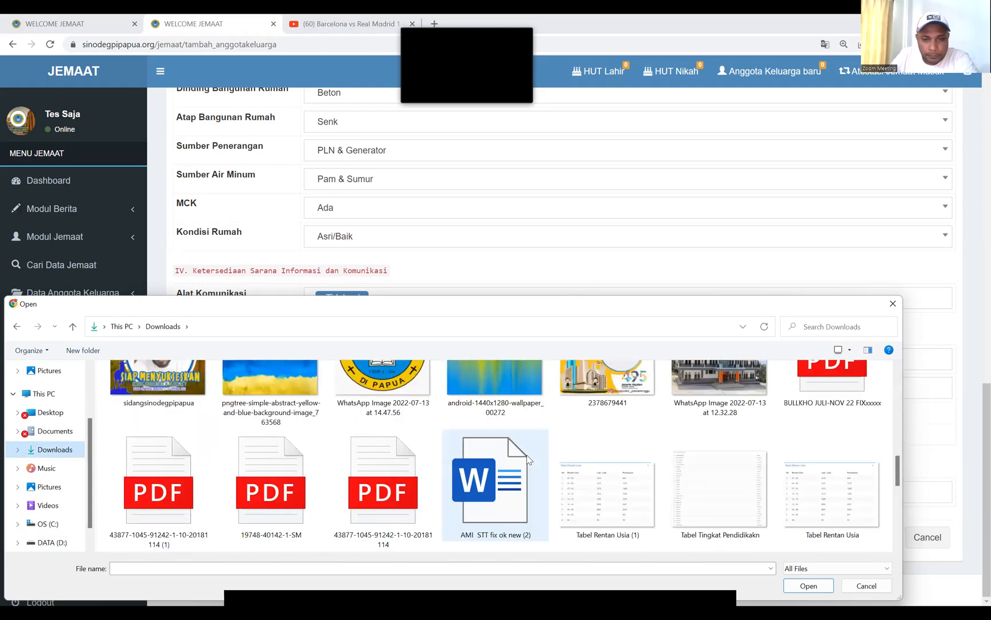
scroll(528, 459, down, 3)
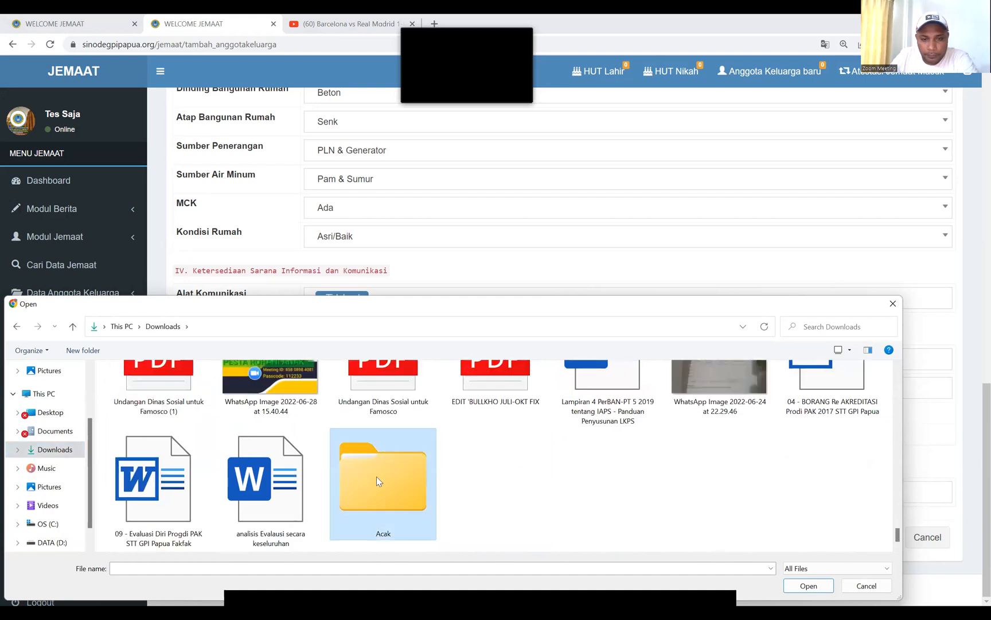
double_click(376, 476)
scroll(379, 476, down, 1)
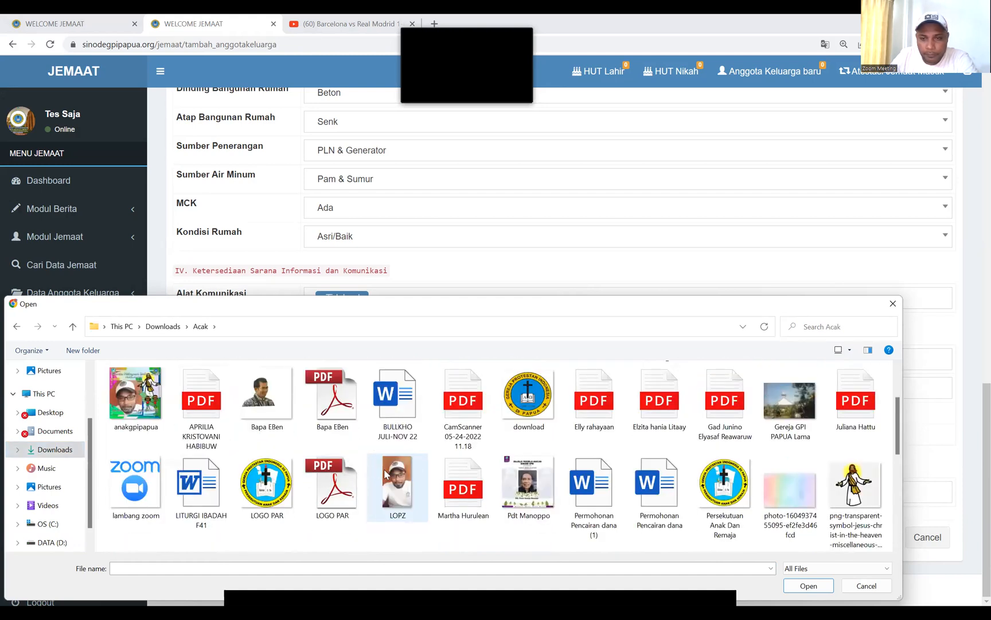
click(416, 478)
click(809, 585)
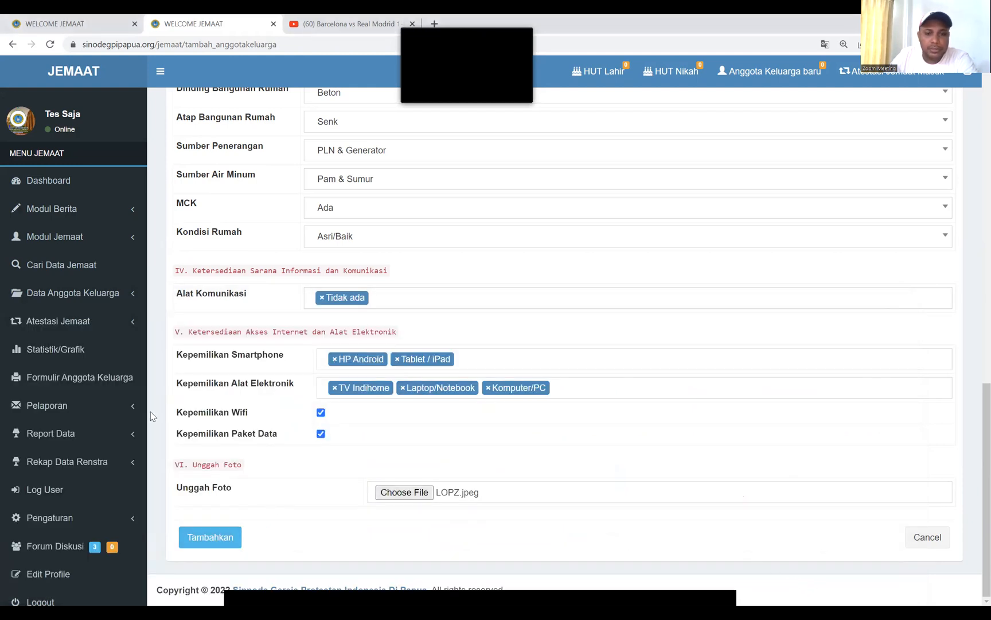
click(214, 541)
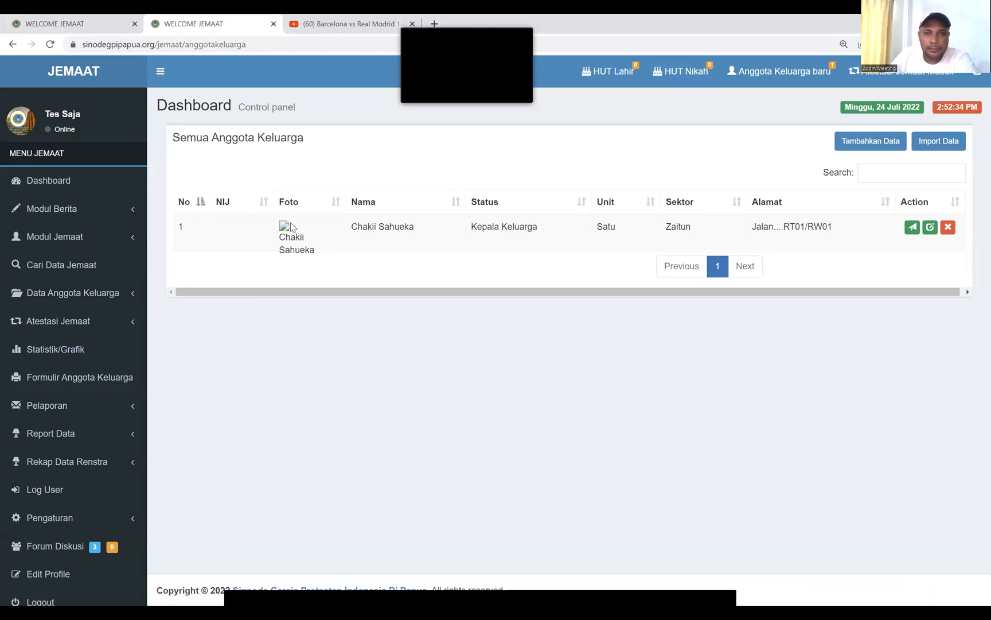
Open the new member's record for editing and save it unchanged
click(930, 227)
scroll(403, 394, down, 15)
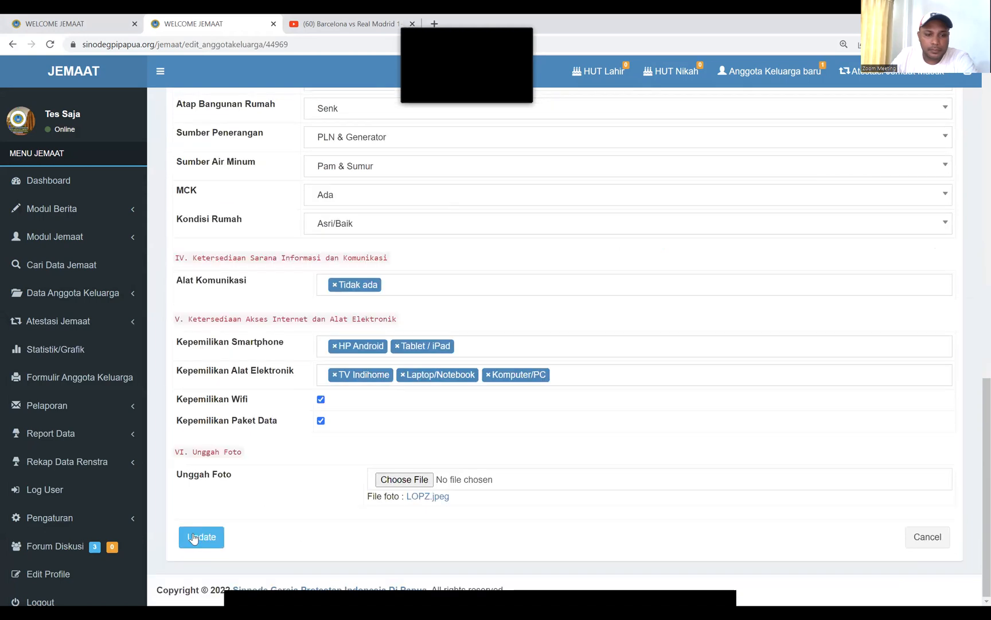
click(193, 538)
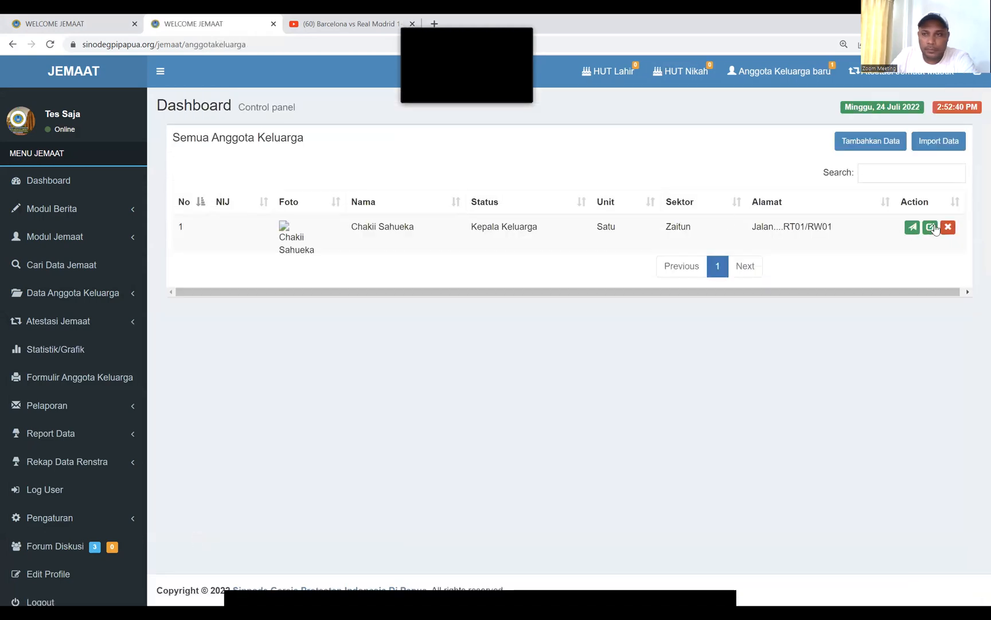
Replace the member's photo with anakgpipapua (1).jpg and update the record
click(930, 227)
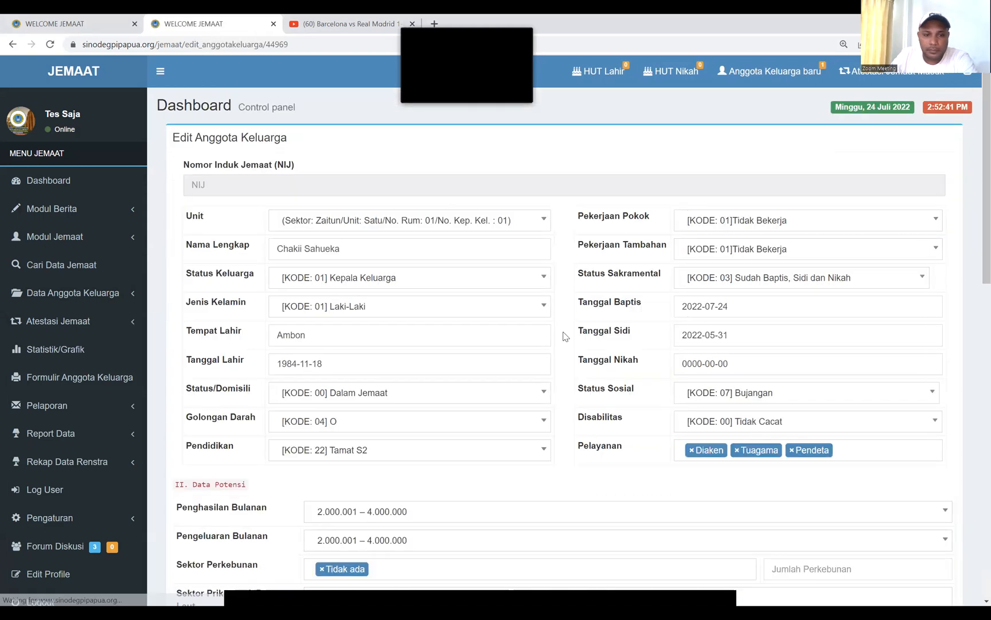
scroll(273, 478, down, 15)
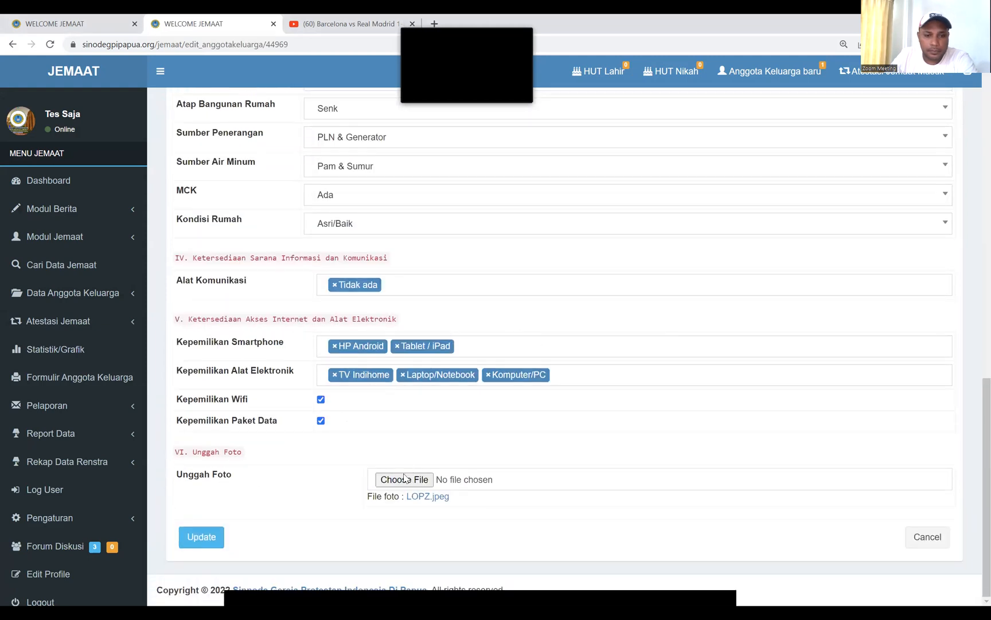
click(412, 482)
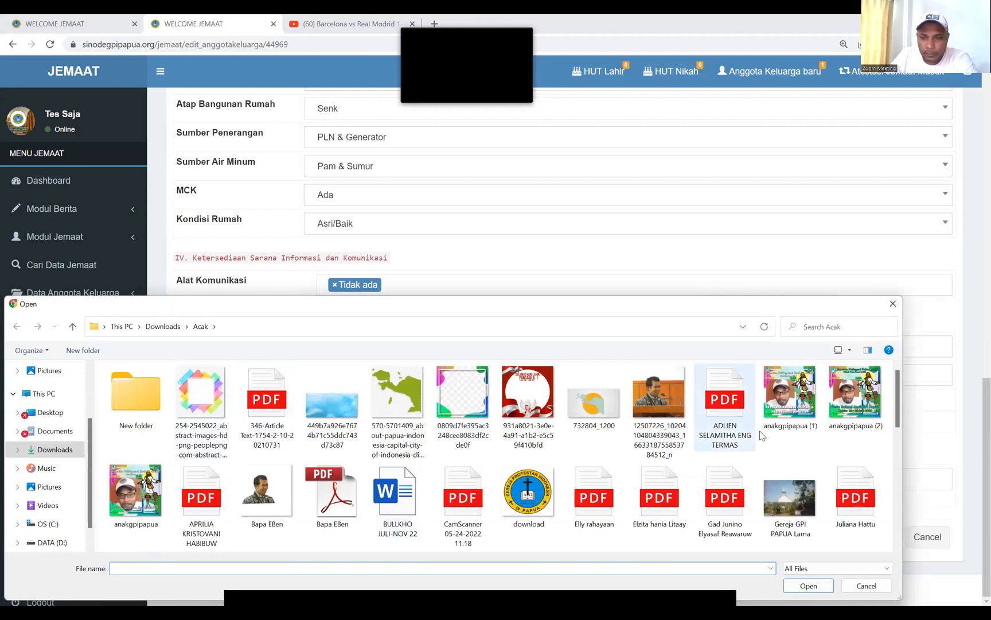
click(796, 397)
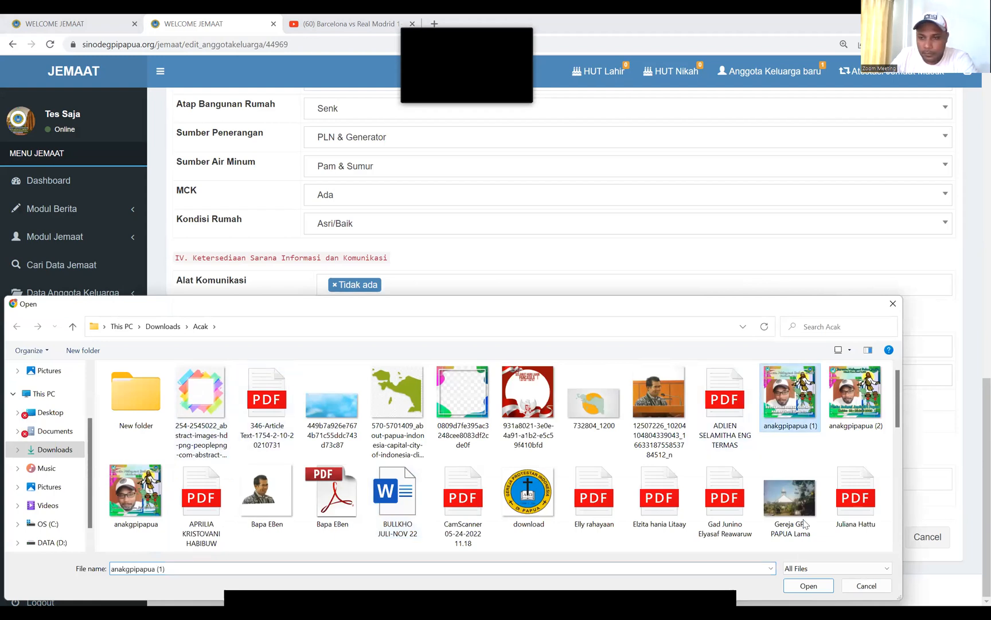
click(808, 586)
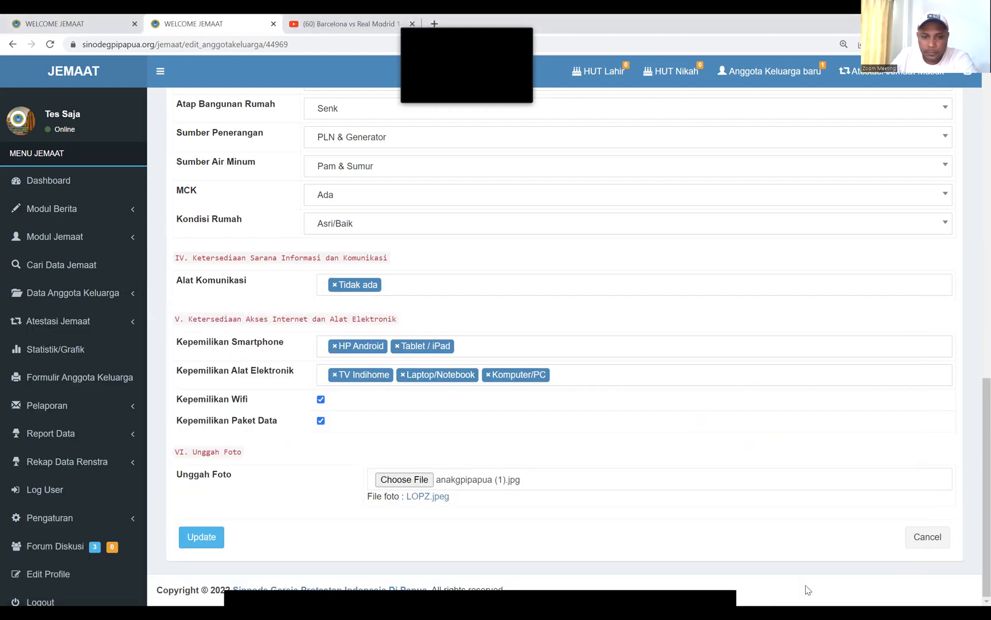
click(195, 542)
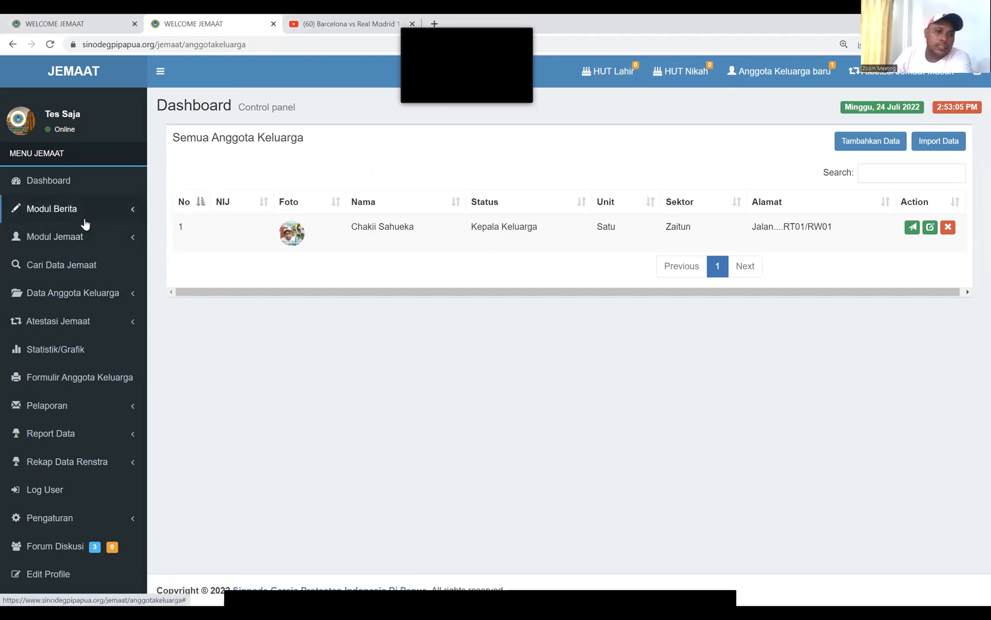
Search Cari Data Jemaat by '1. Nama Jemaat' using the member's first name
click(119, 298)
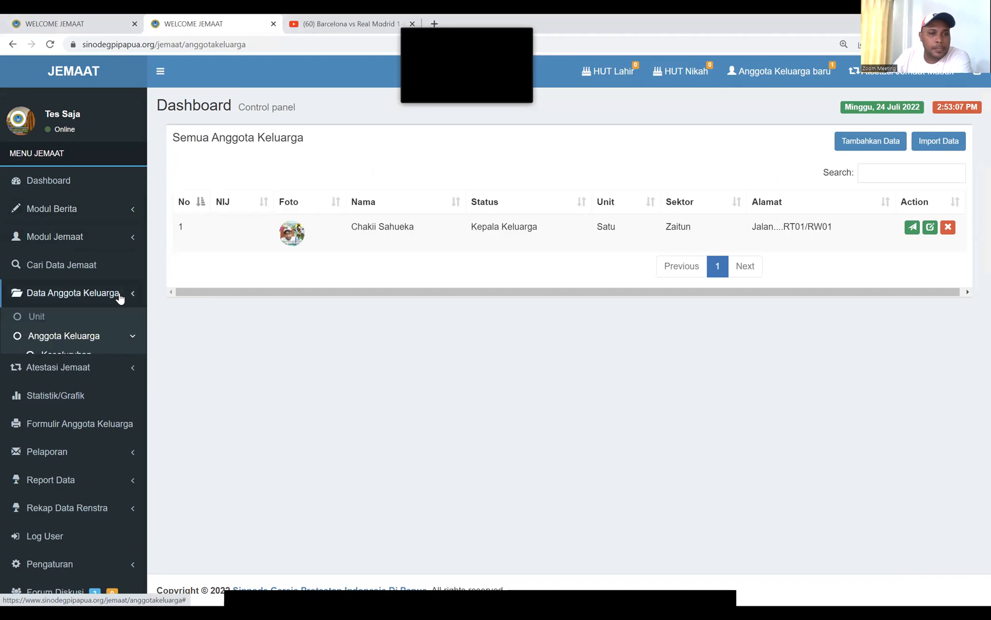
click(86, 340)
click(95, 268)
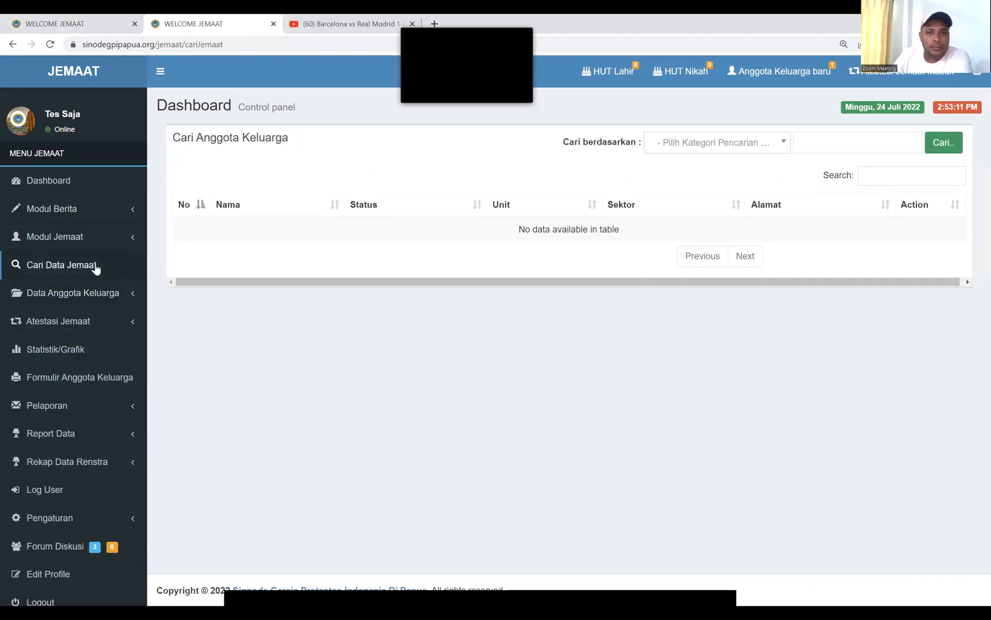
click(706, 144)
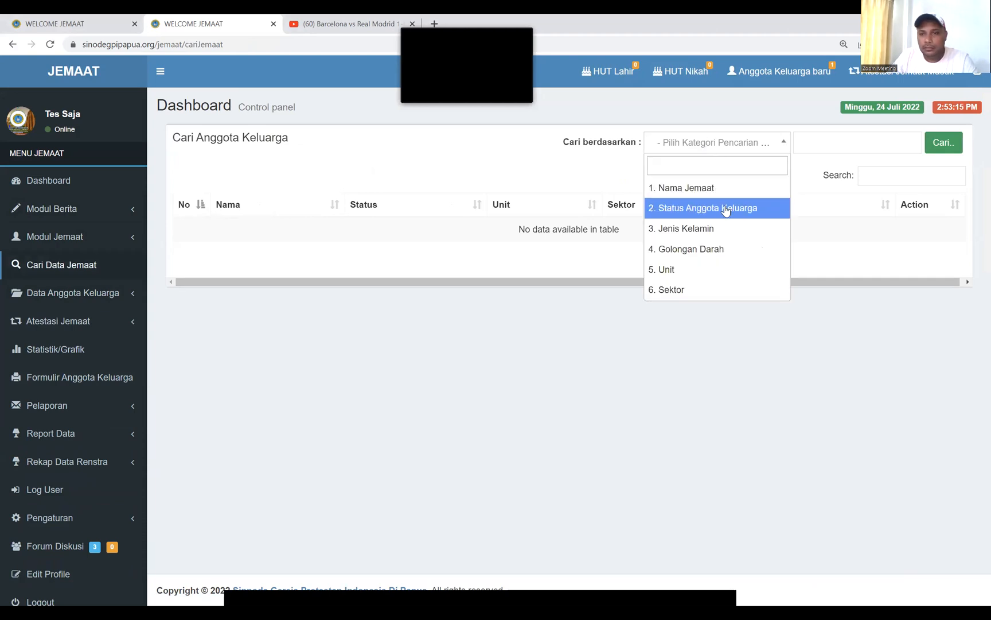
click(711, 188)
click(833, 146)
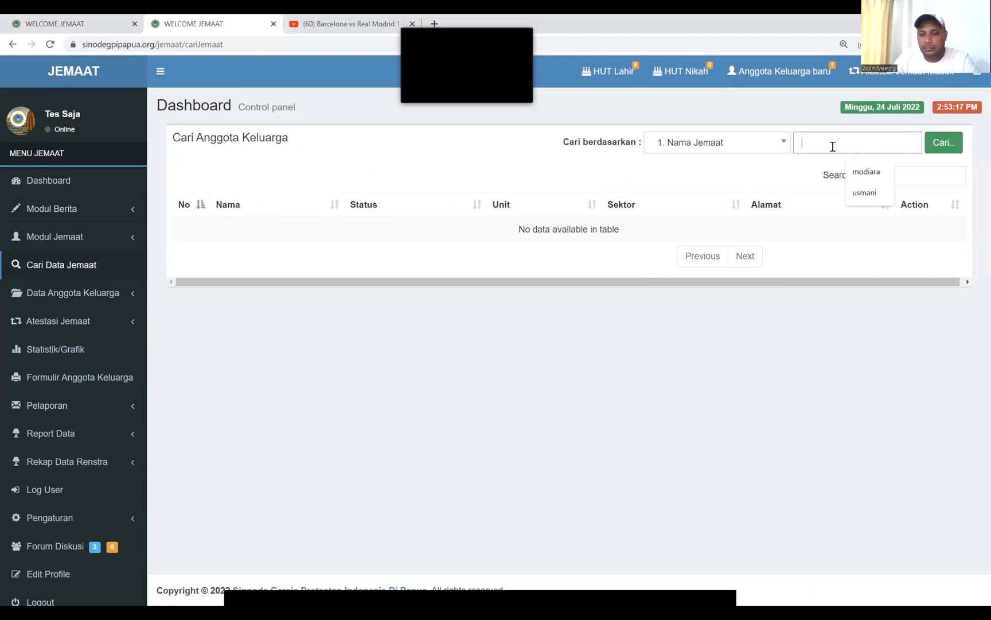
text(ch)
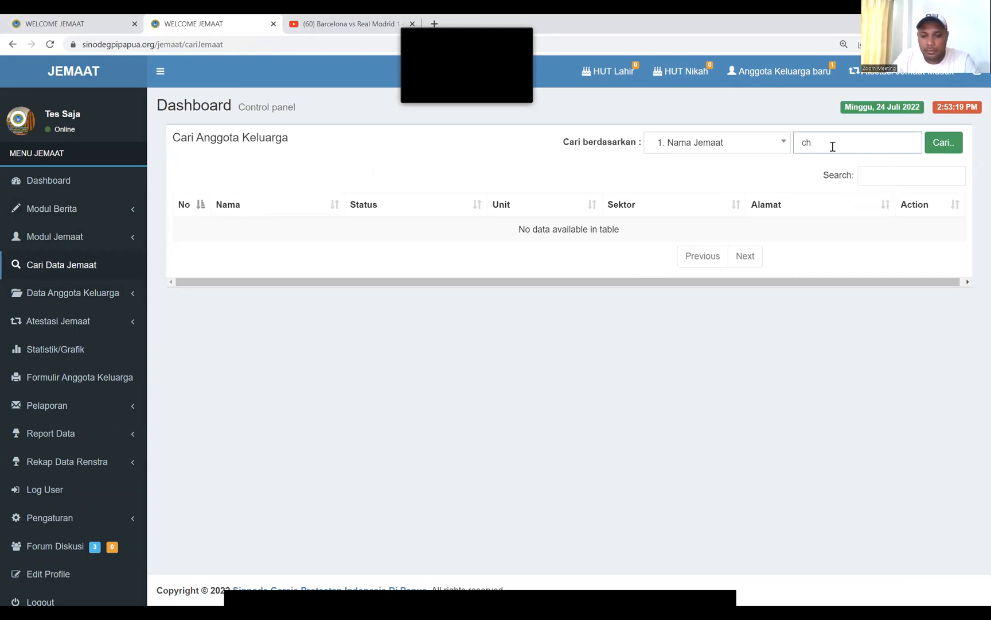
text(akii)
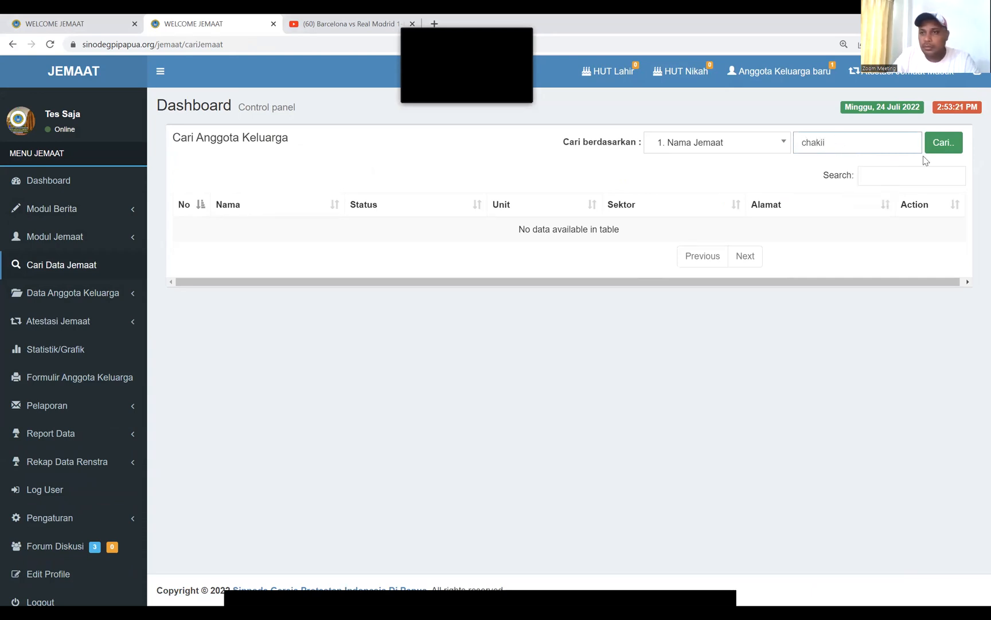
click(944, 147)
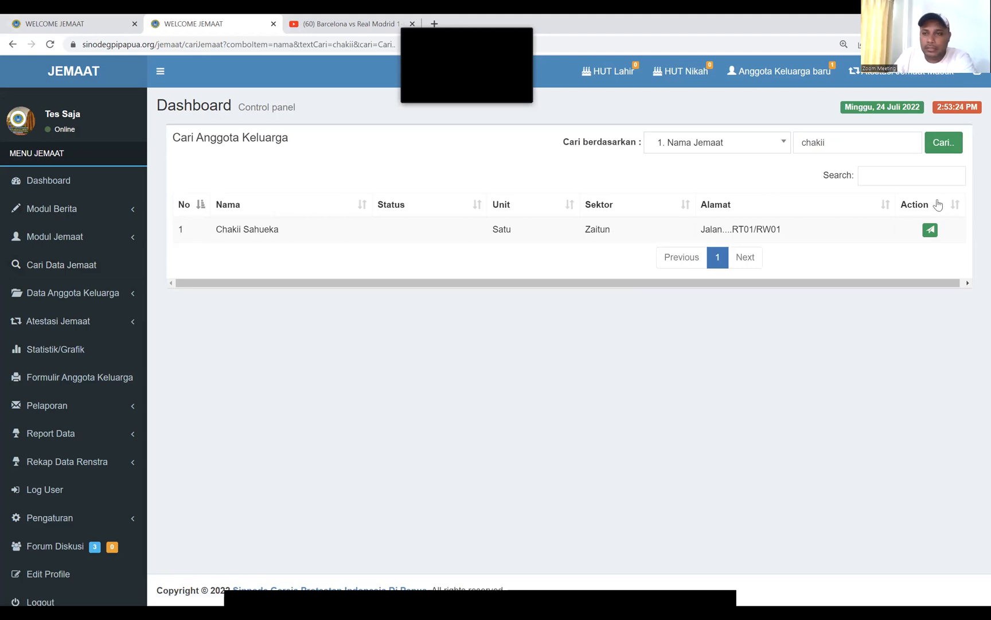
Open the found member's Detail Data and review the family, potential and housing data
click(930, 230)
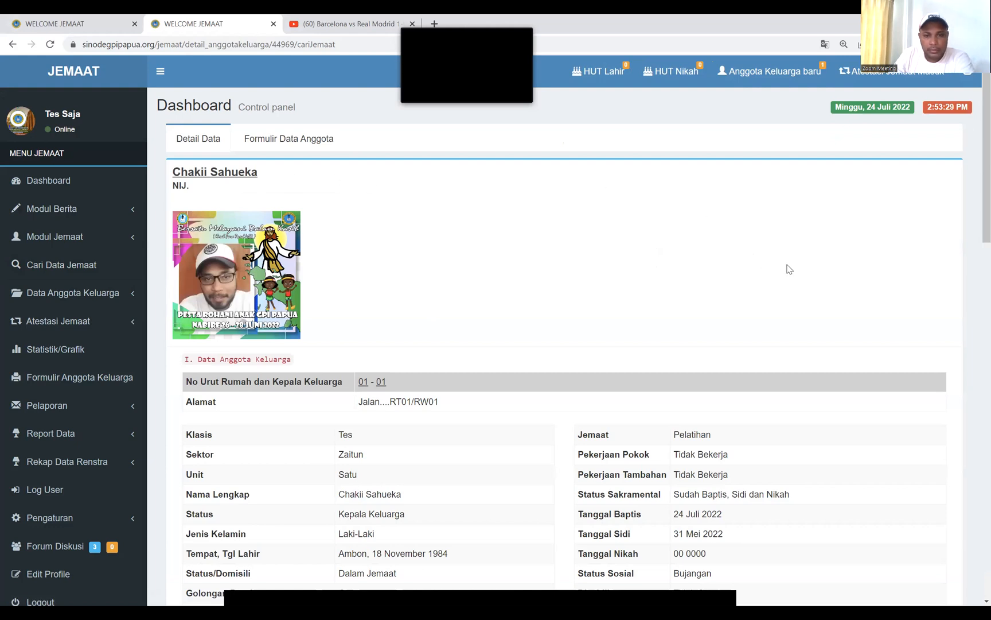
scroll(789, 270, down, 2)
scroll(789, 269, down, 3)
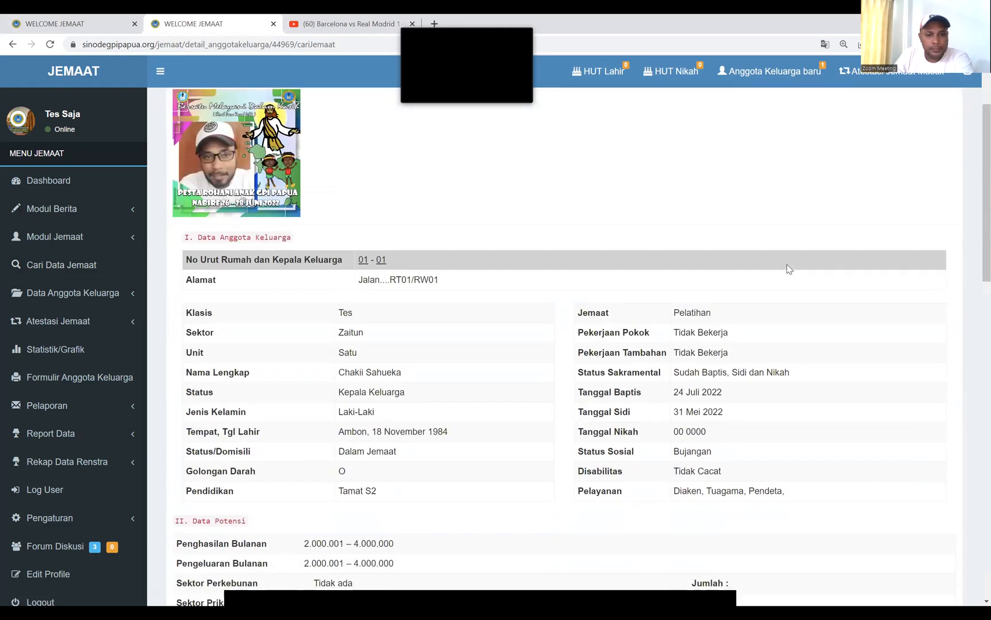
scroll(788, 264, down, 16)
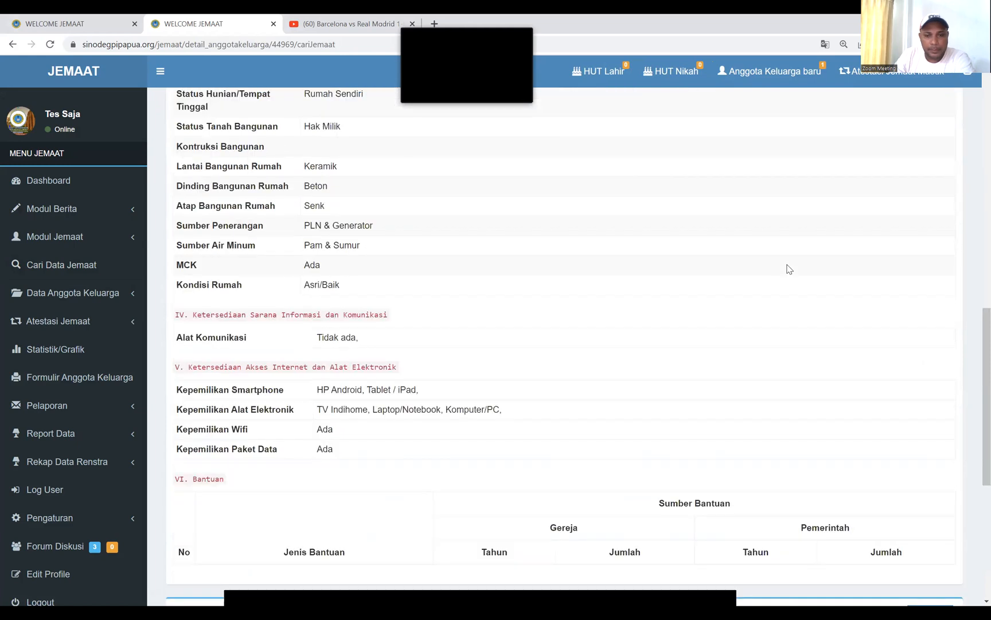
scroll(789, 269, down, 2)
scroll(789, 269, up, 10)
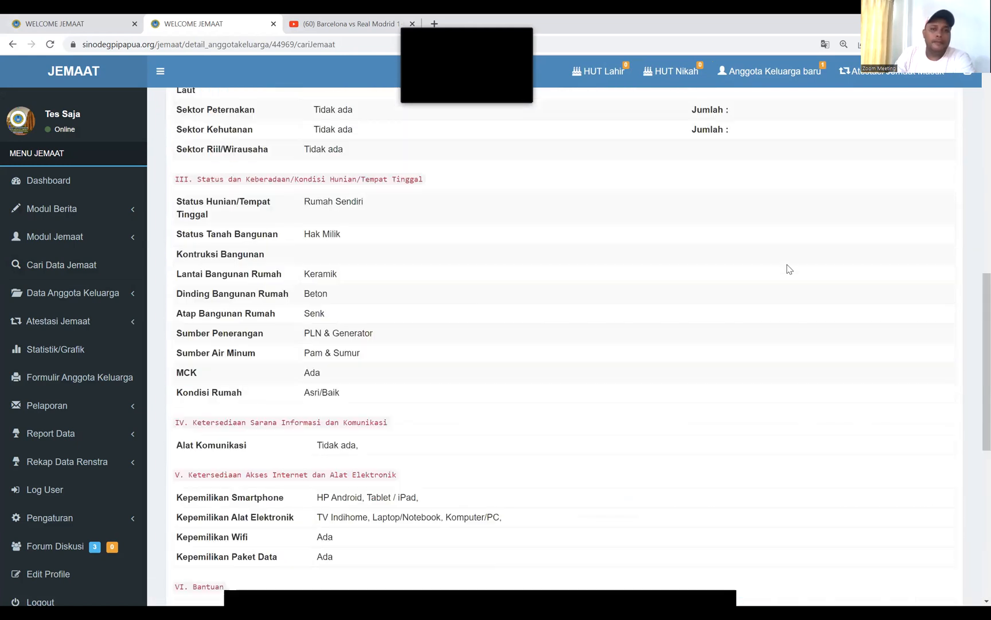
scroll(789, 269, up, 15)
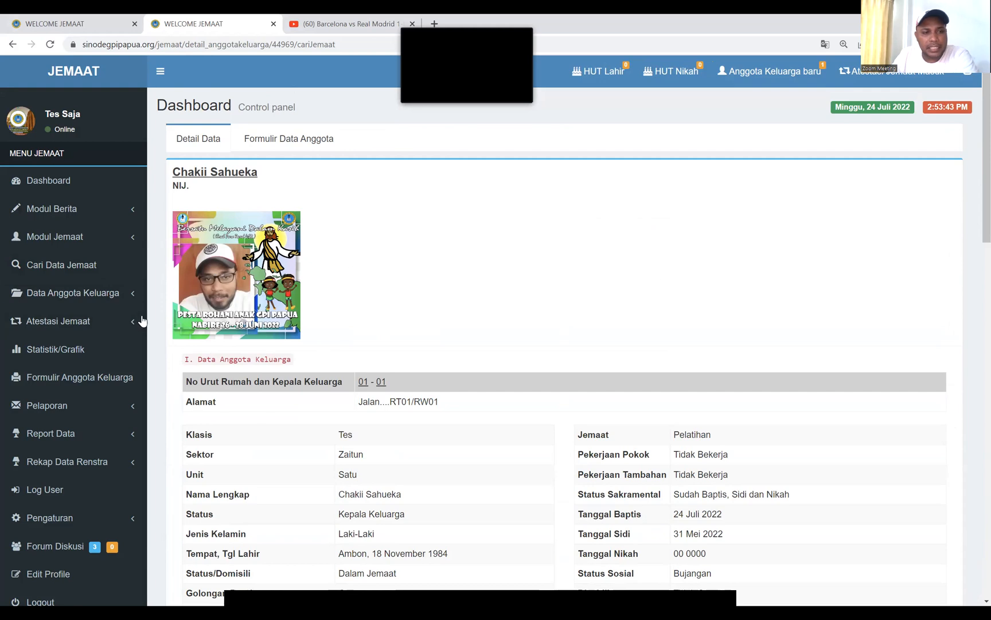
click(113, 298)
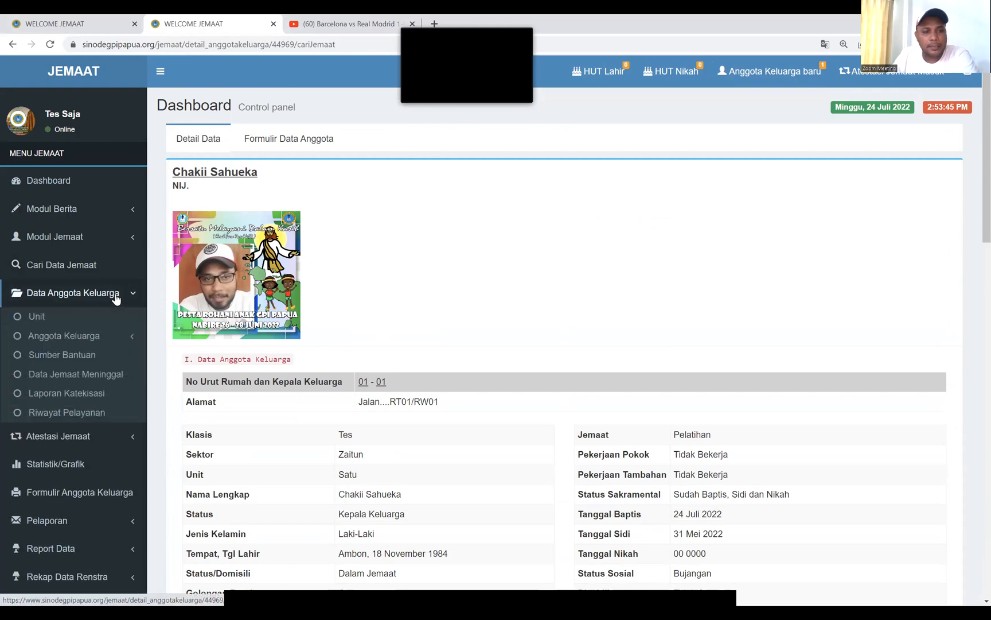
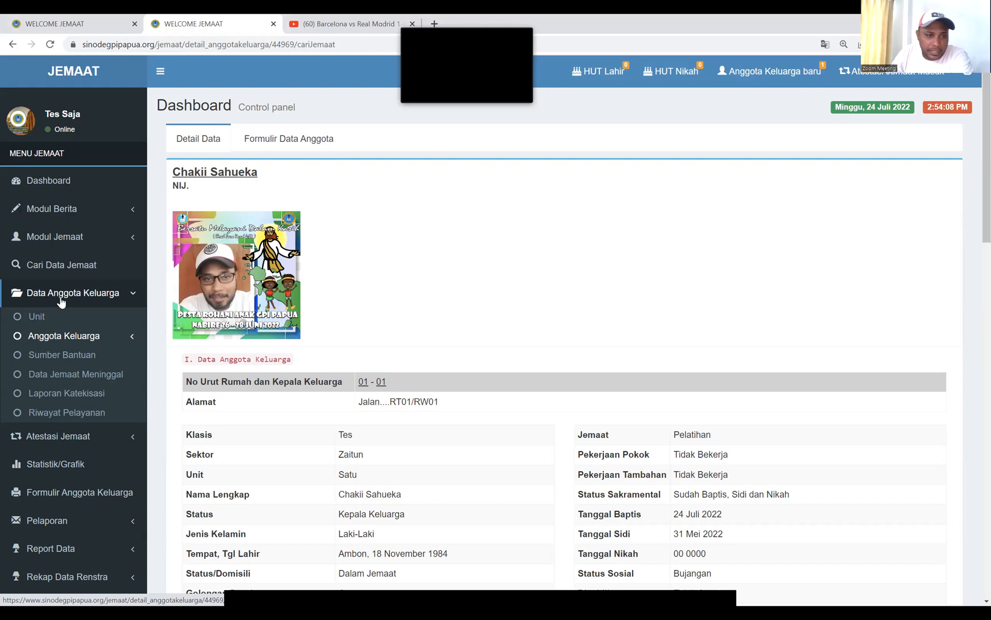
Show the Keseluruhan list under Data Anggota Keluarga > Anggota Keluarga, listing all family members
click(96, 292)
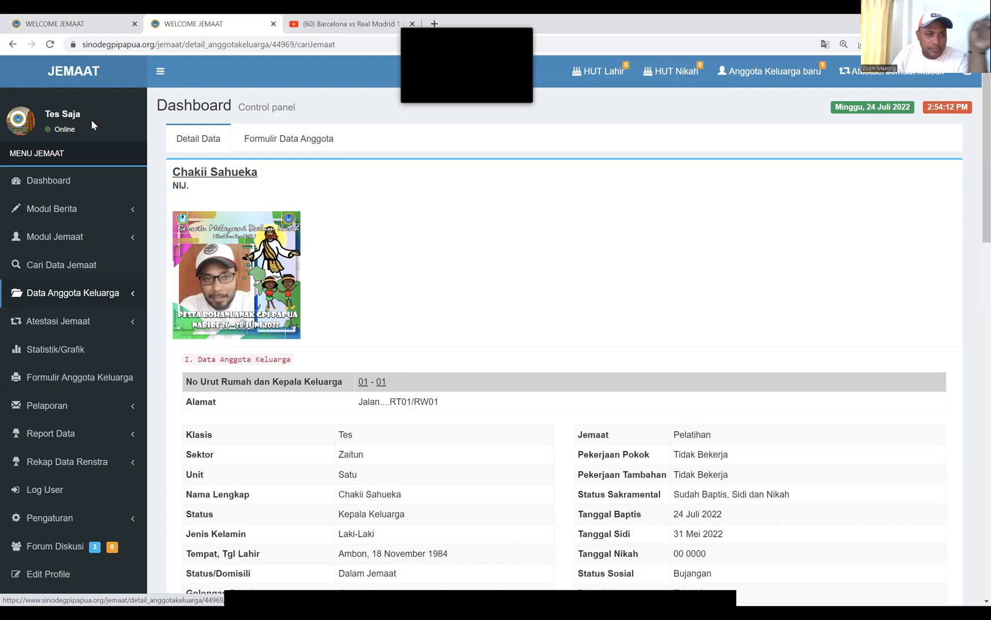
click(99, 294)
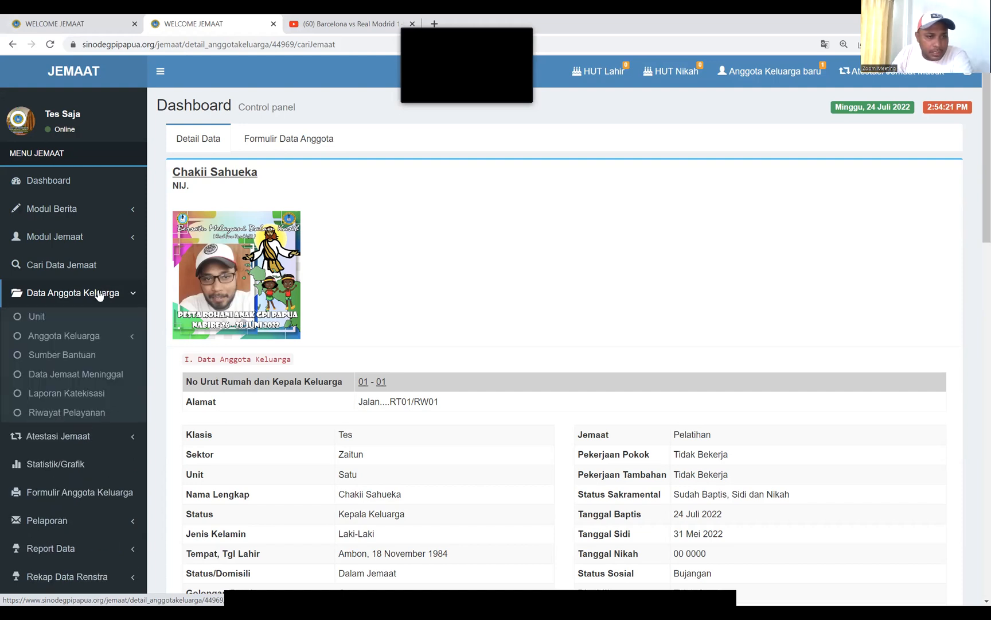
click(89, 339)
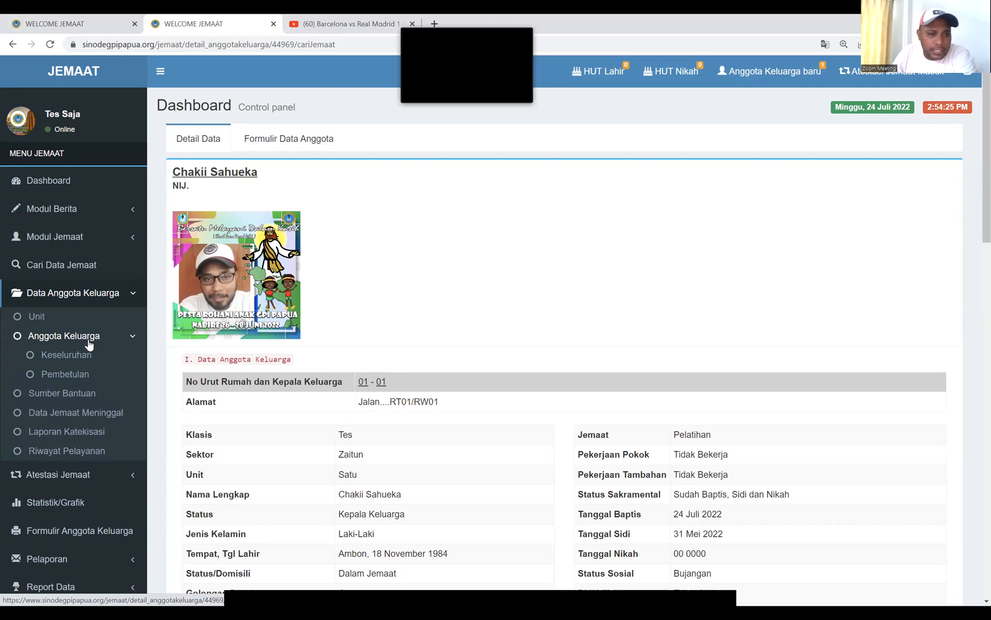
click(85, 356)
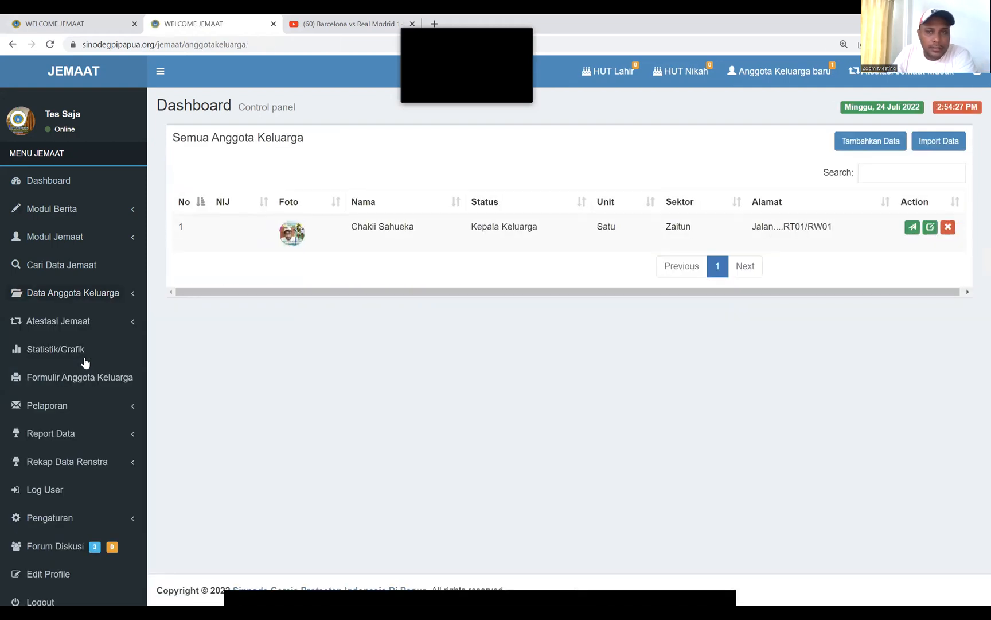
Start a new family member in Sektor Zaitun, Unit Satu, No. Rumah 01, Kepala Keluarga No. Urut 01
click(881, 148)
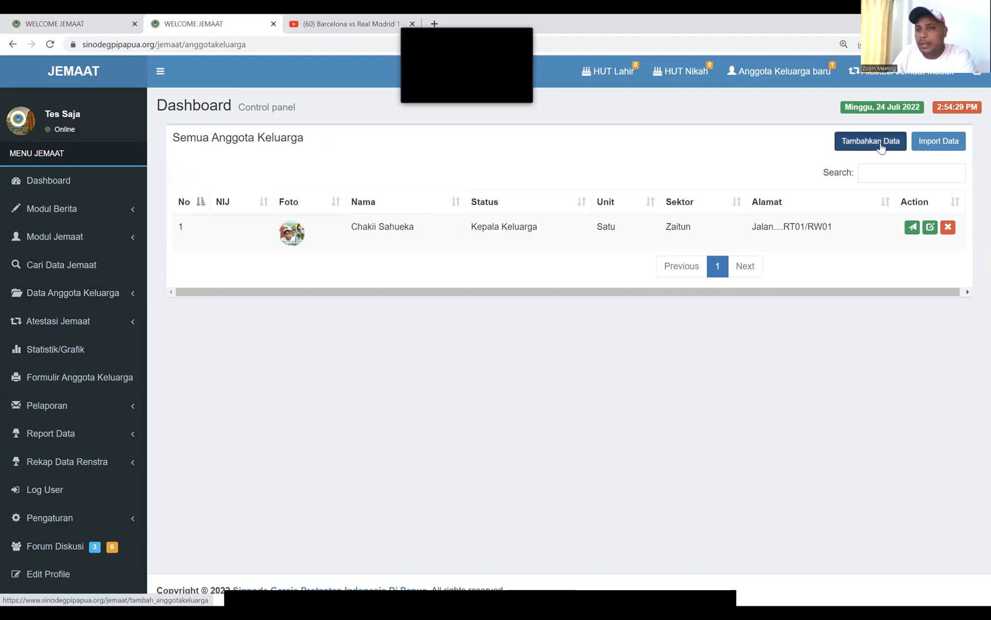
click(351, 205)
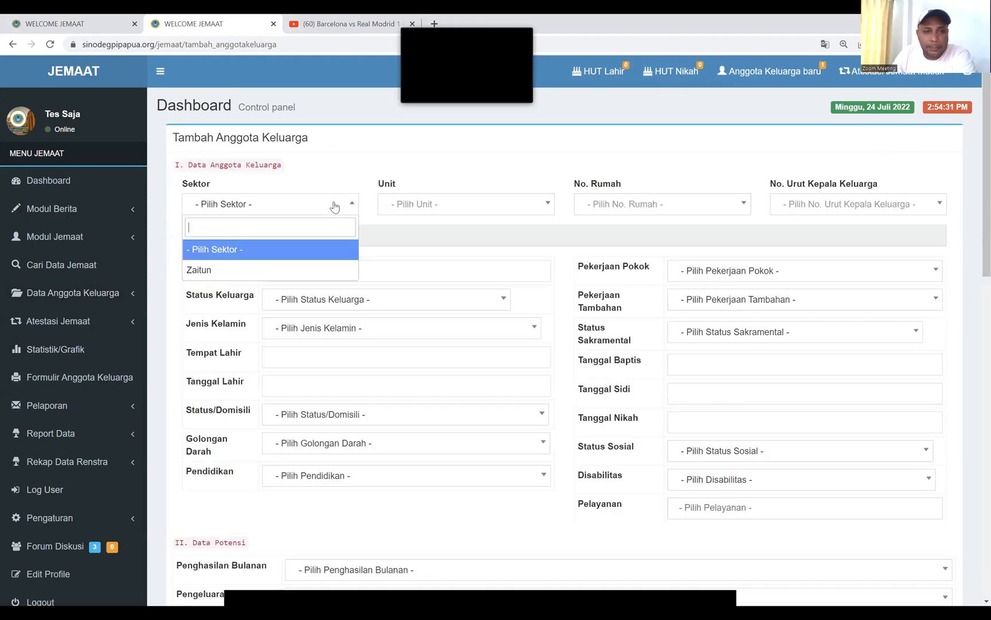
click(216, 275)
click(489, 211)
click(415, 254)
click(660, 204)
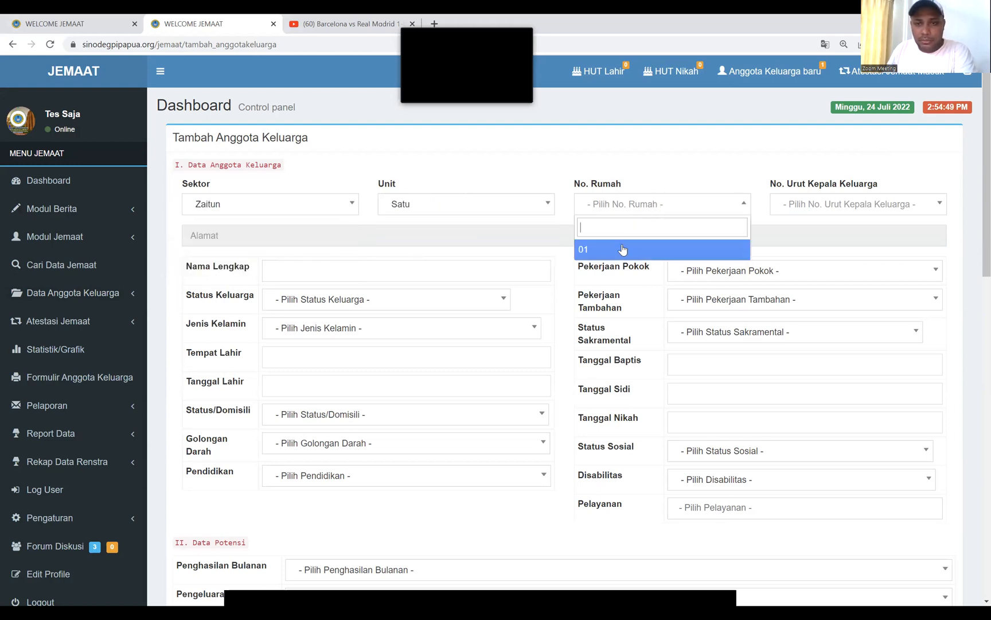
click(606, 253)
click(809, 204)
click(792, 253)
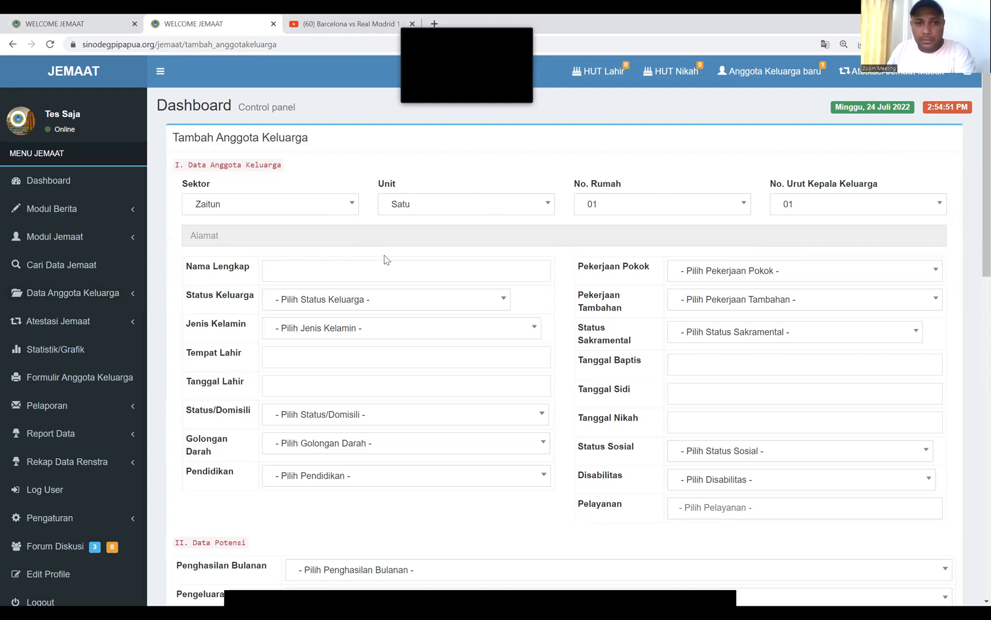
click(372, 272)
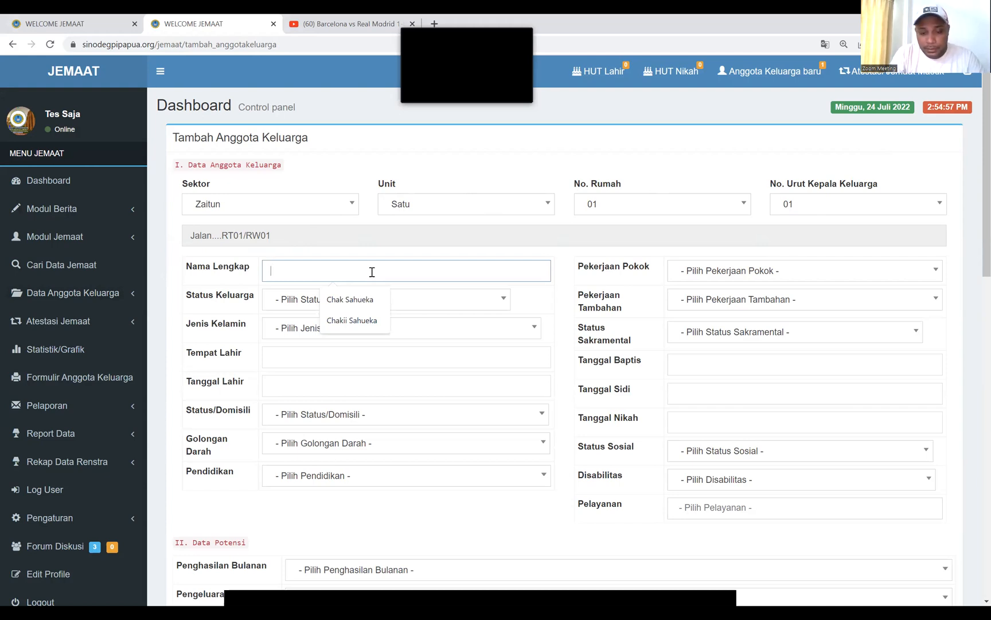
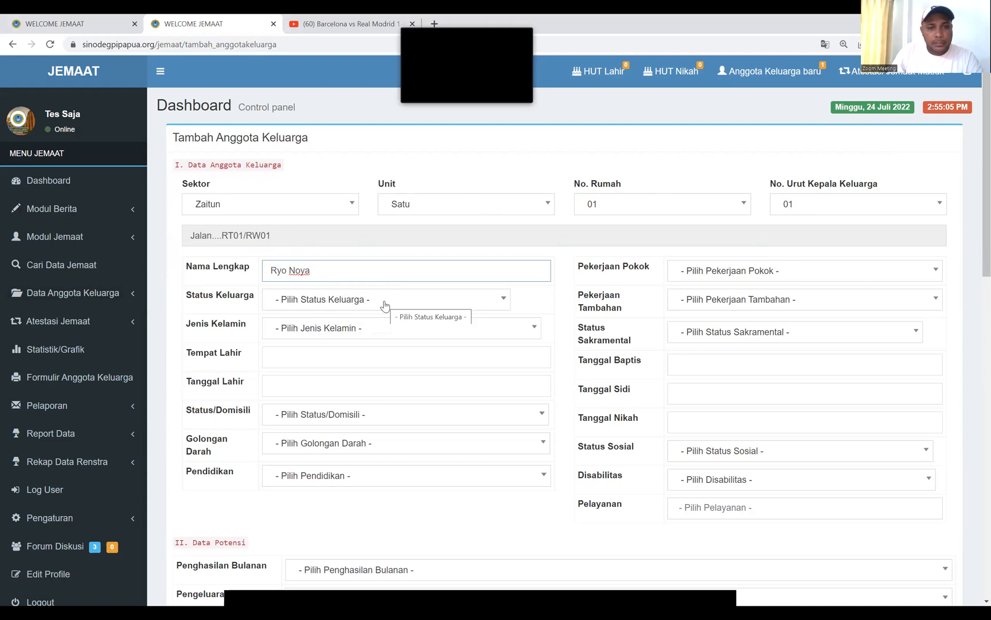
Enter the member's full name and set Status Keluarga to [KODE: 15] Keluarga Lain
click(385, 305)
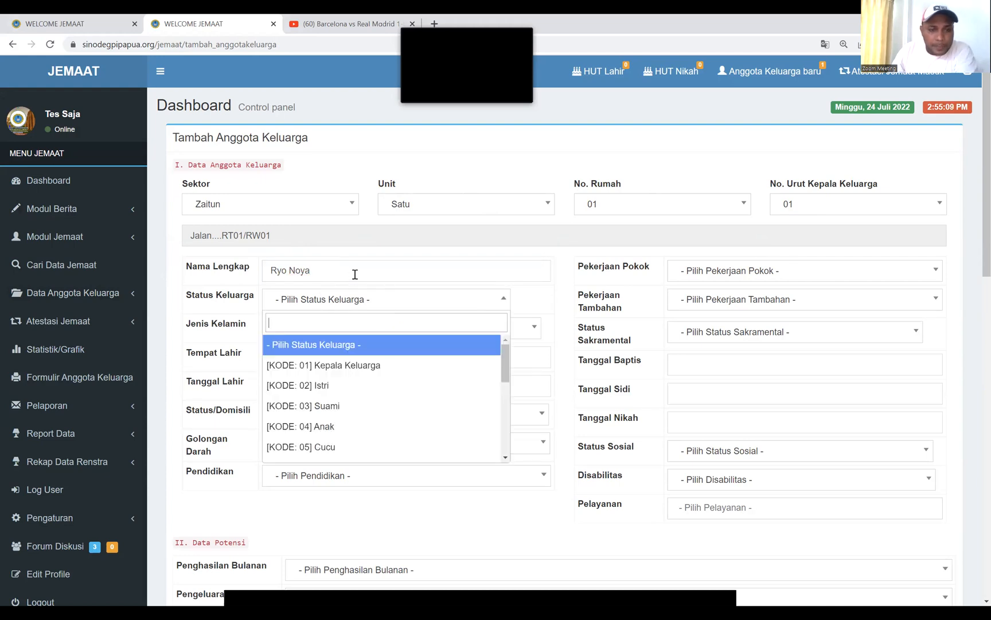
scroll(379, 411, down, 1)
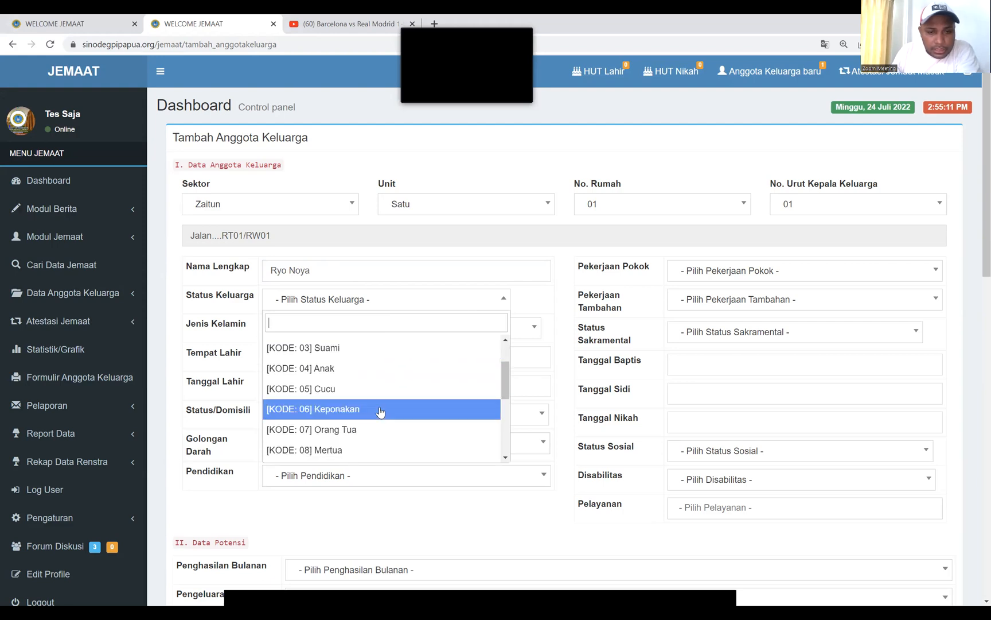
scroll(380, 411, down, 1)
scroll(380, 412, down, 2)
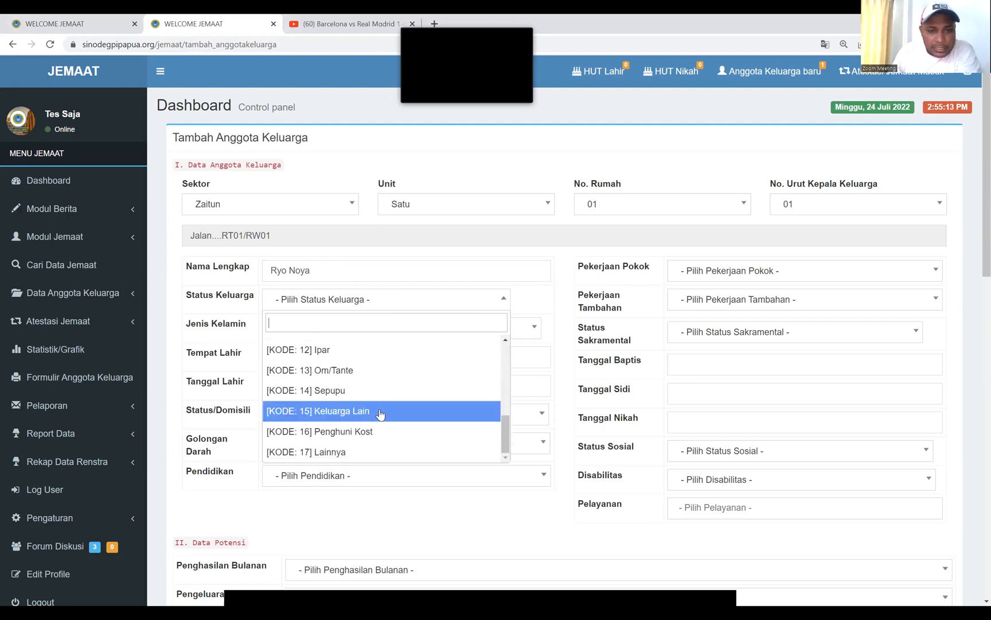
click(380, 411)
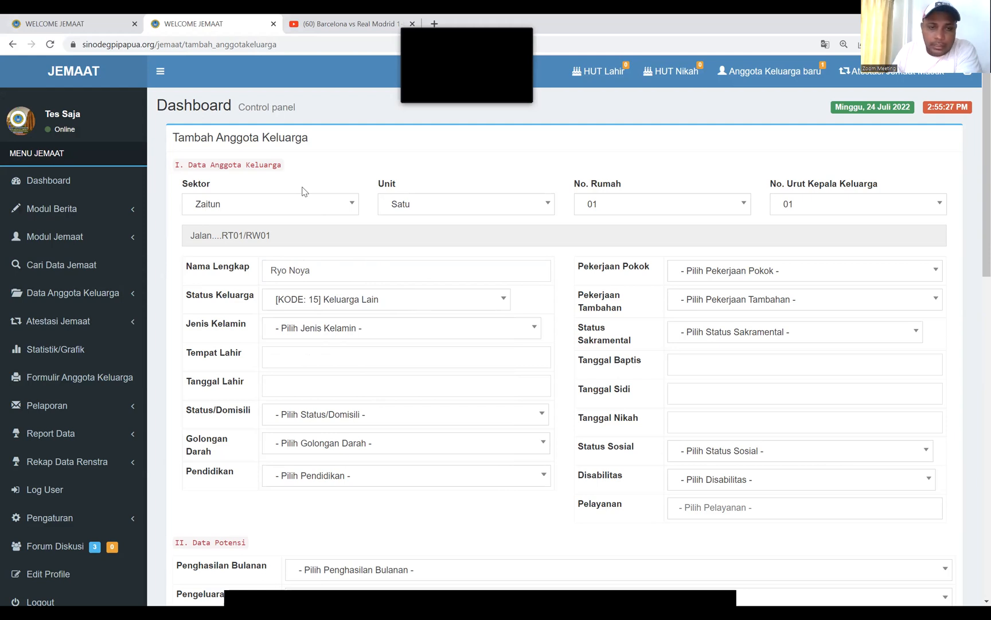
click(419, 301)
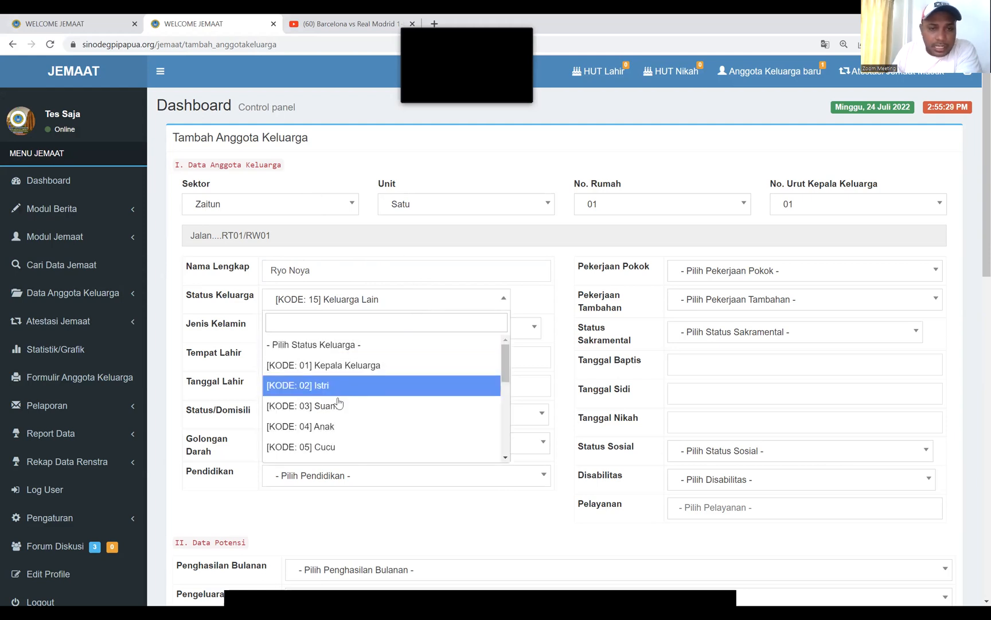
click(406, 302)
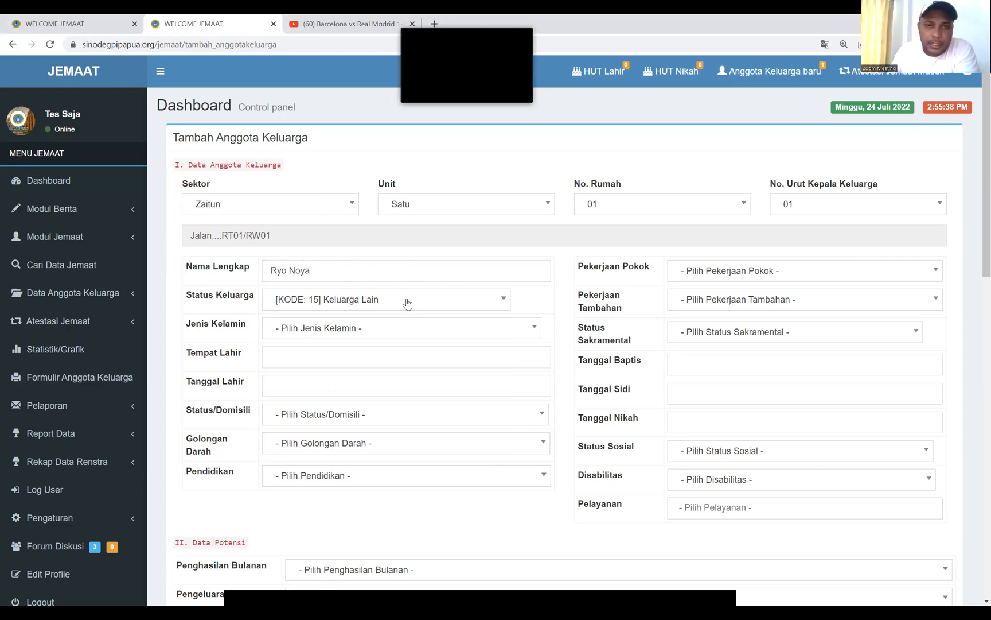
click(379, 333)
Set Jenis Kelamin to Laki-Laki and Tempat Lahir to Ambon
click(350, 390)
click(299, 354)
text(am)
key(BackSpace)
key(BackSpace)
text(Ti)
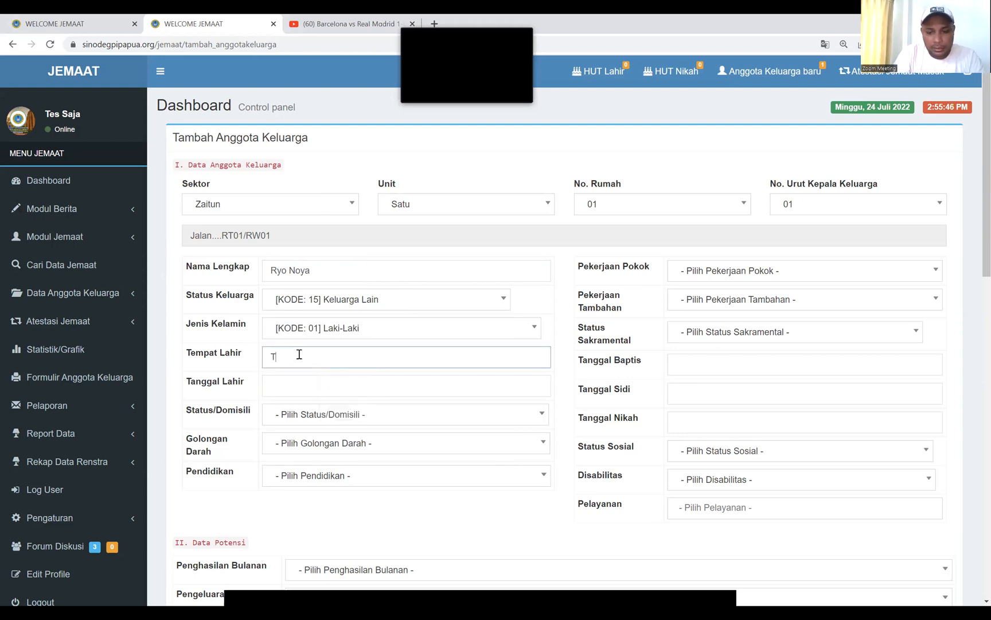
key(BackSpace)
key(BackSpace)
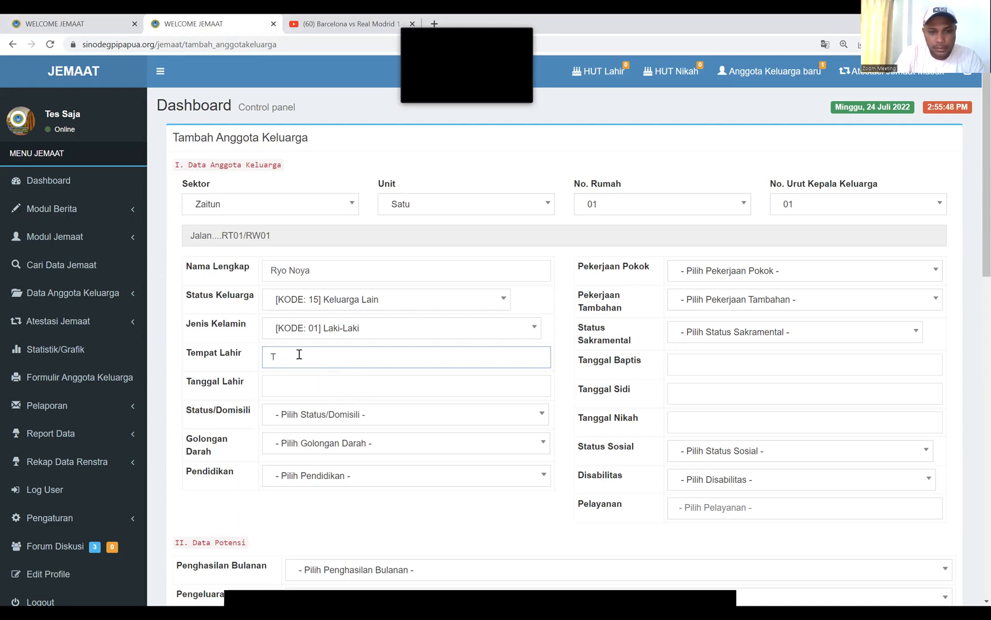
text(Am)
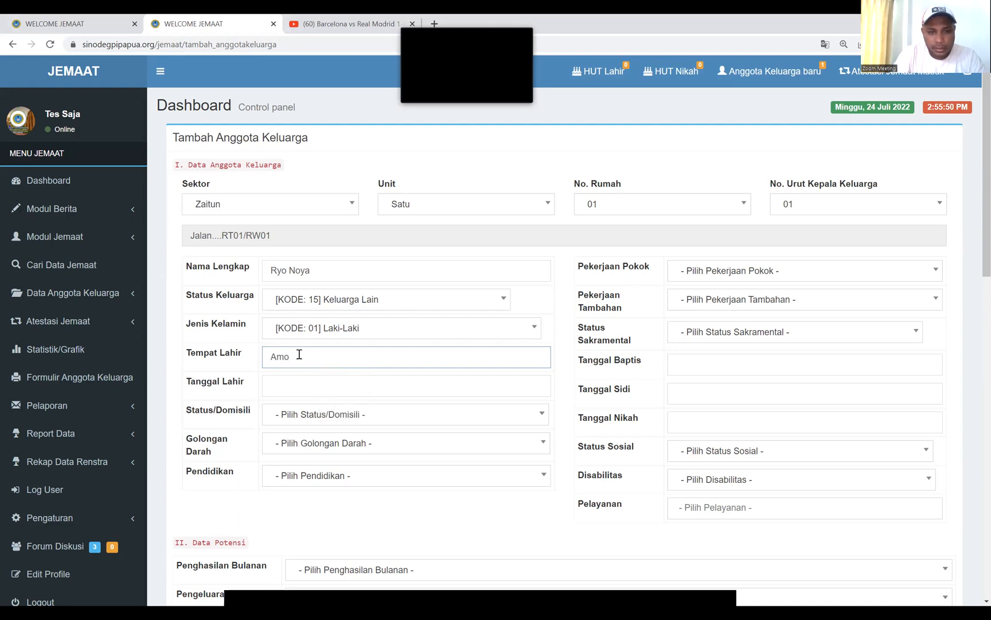
text(bon)
click(281, 379)
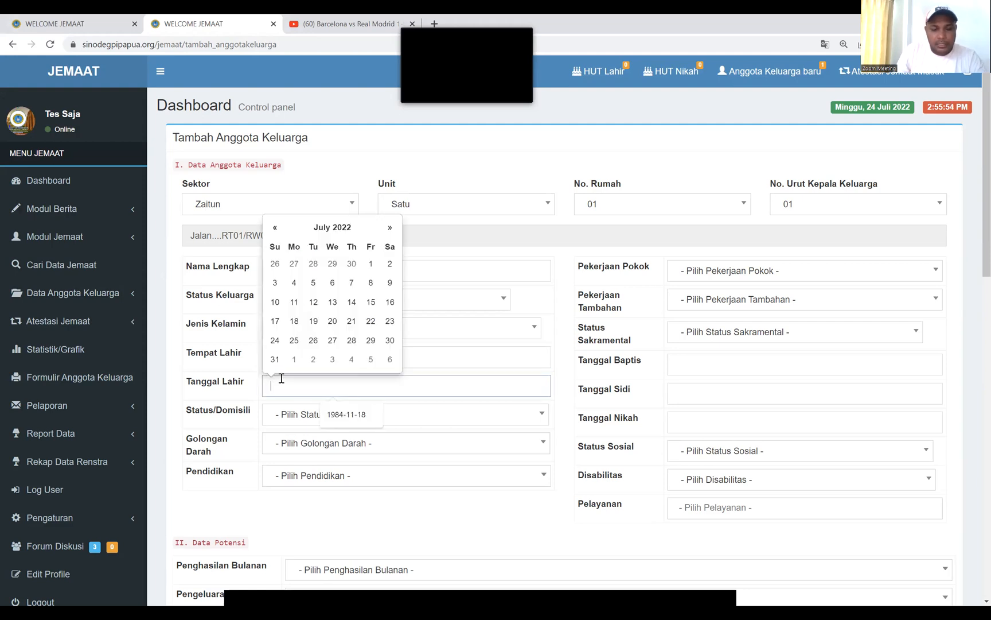
text(25)
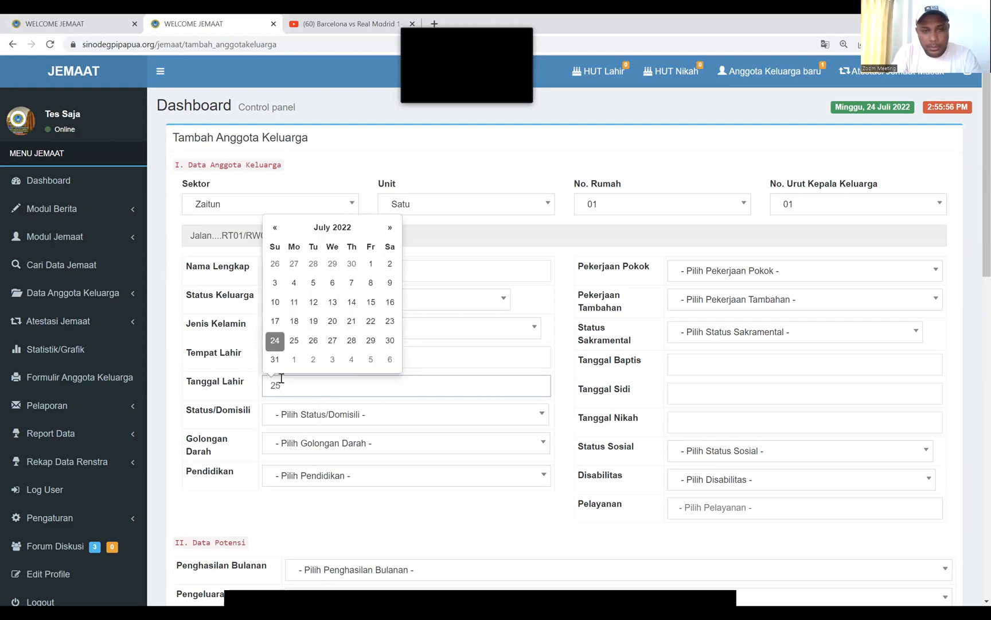
key(BackSpace)
key(BackSpace)
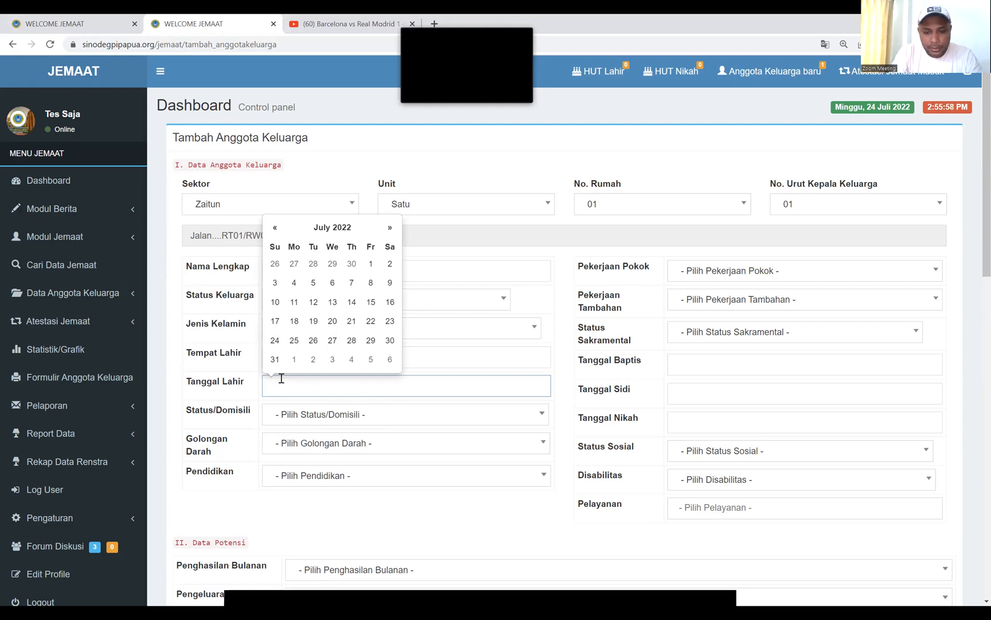
text(19)
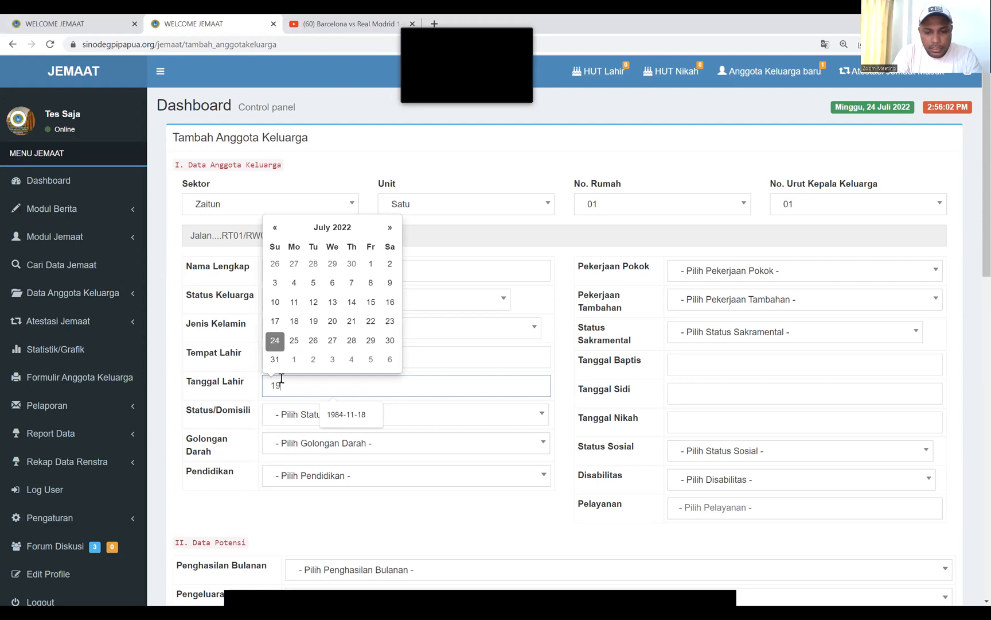
text(90-05-)
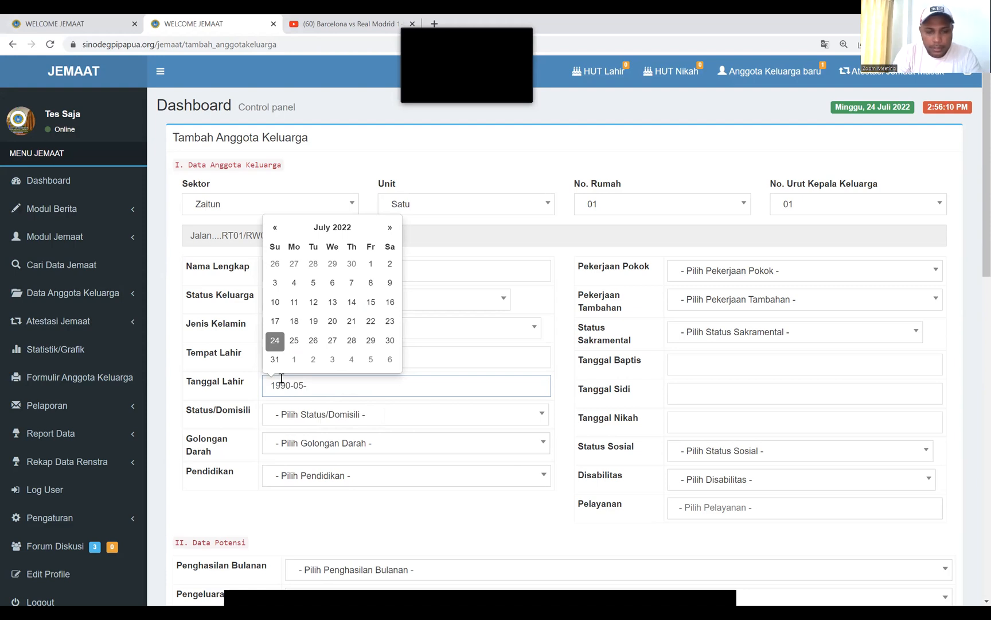
text(25)
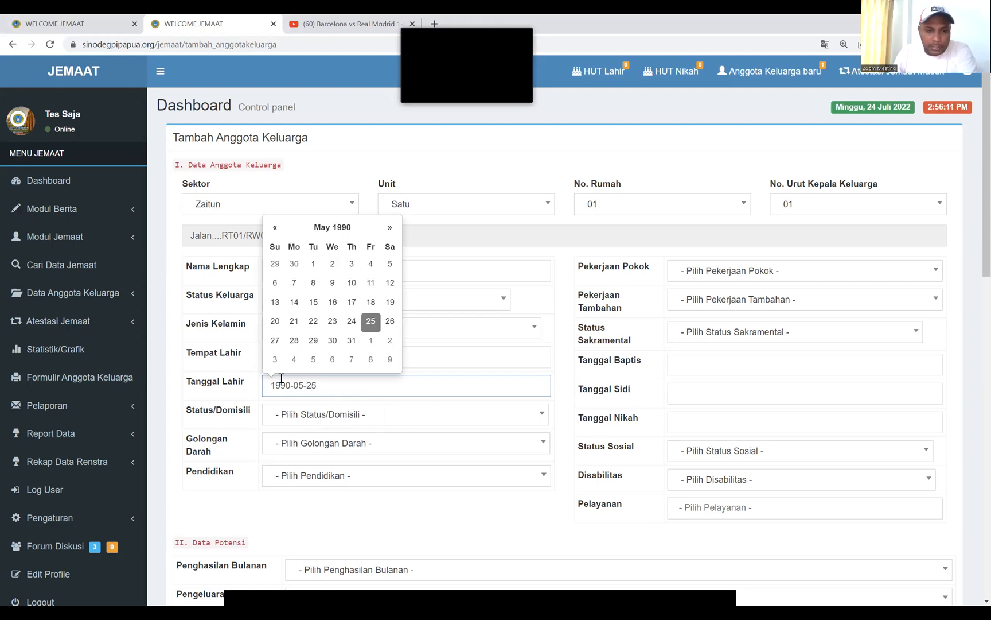
click(408, 418)
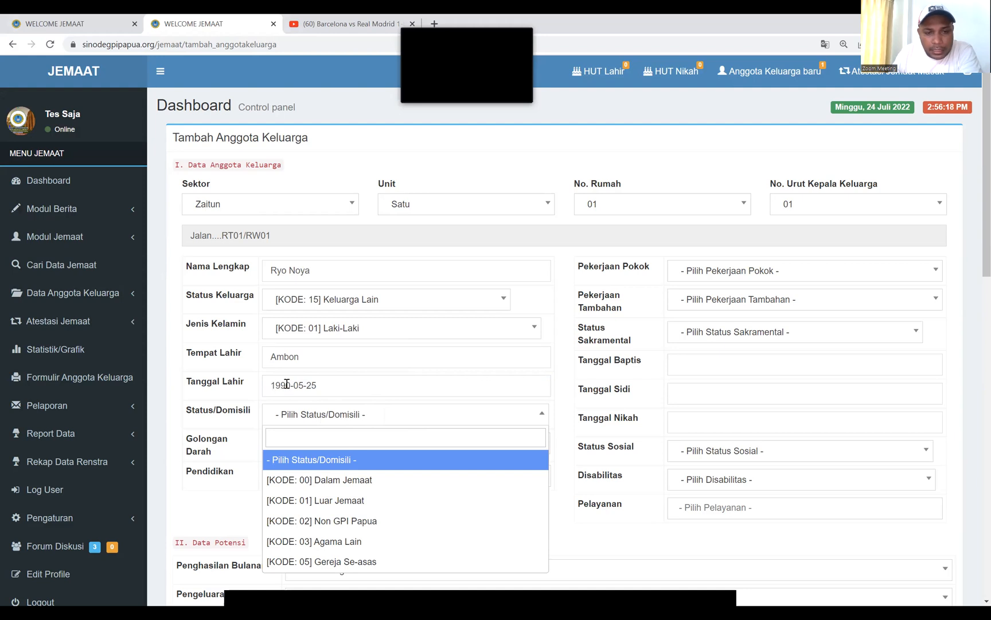
Set Status/Domisili to Luar Jemaat and Golongan Darah to [KODE: 05] TT
click(372, 413)
click(373, 415)
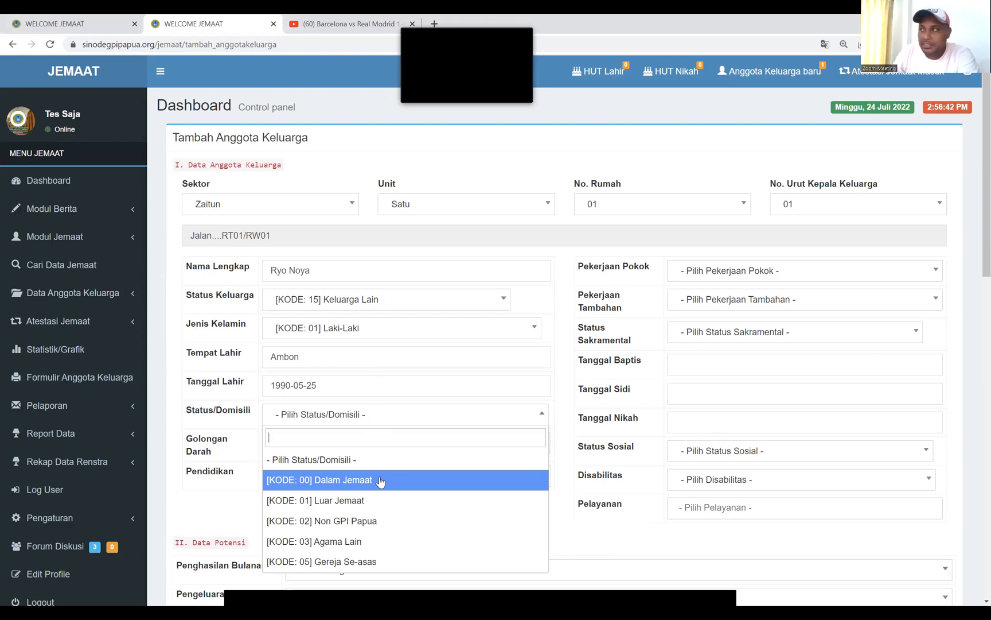
click(352, 507)
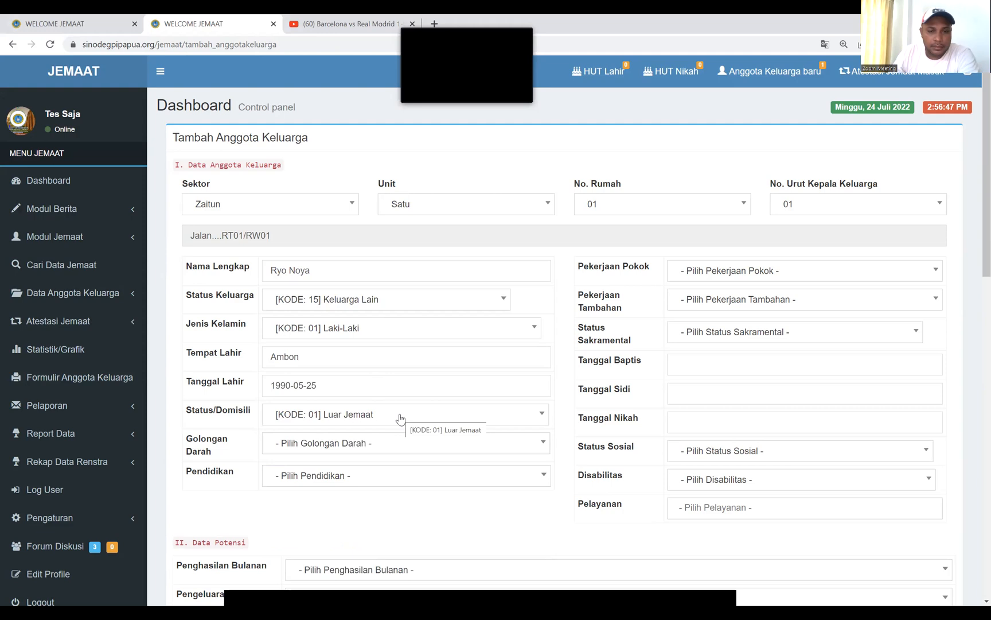
click(376, 445)
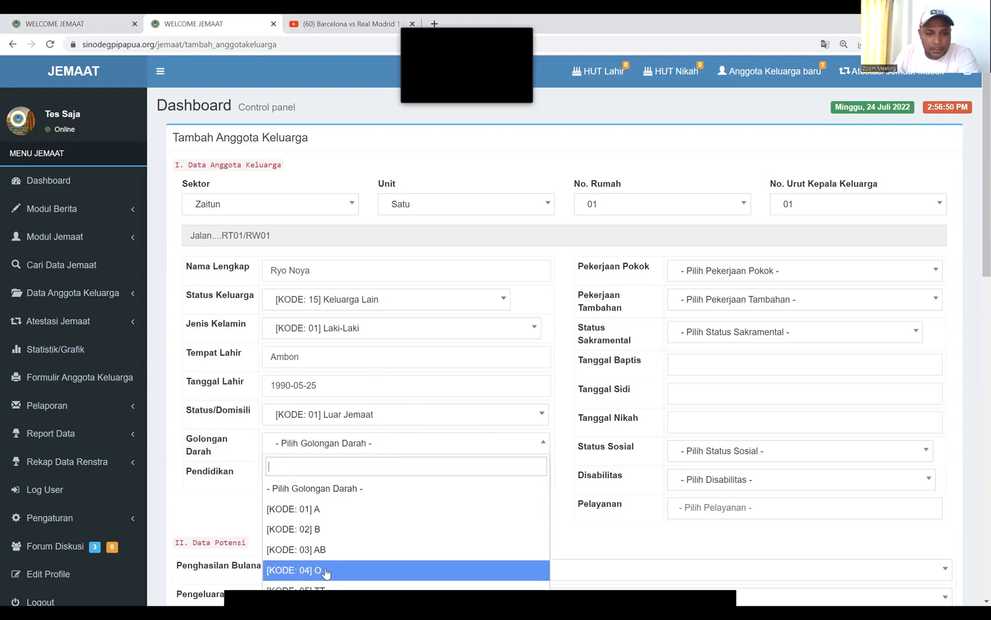
click(342, 593)
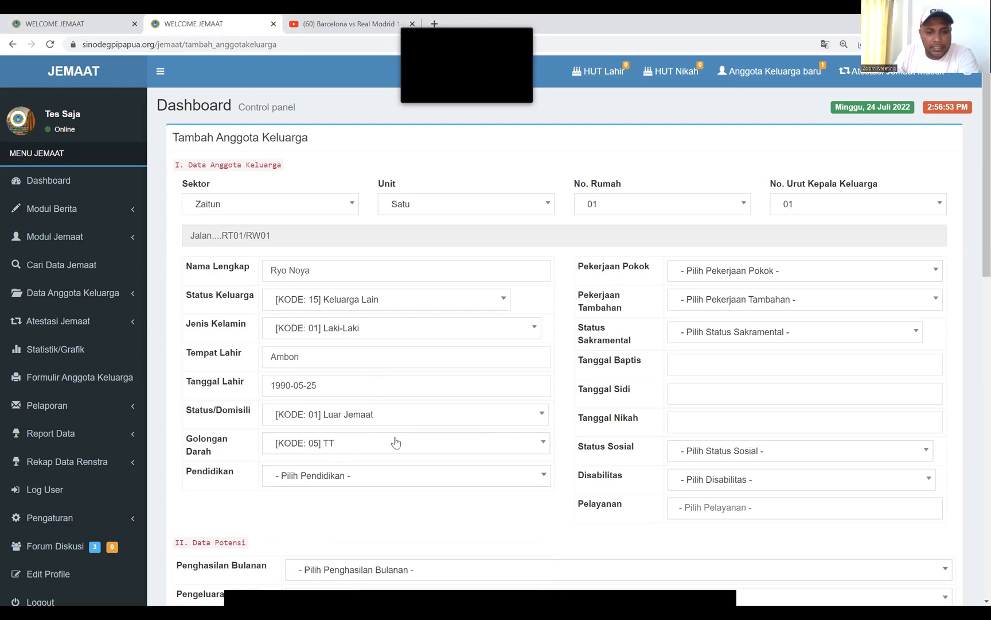
Search 'tamat s2' and set Pendidikan to [KODE: 22] Tamat S2
click(376, 474)
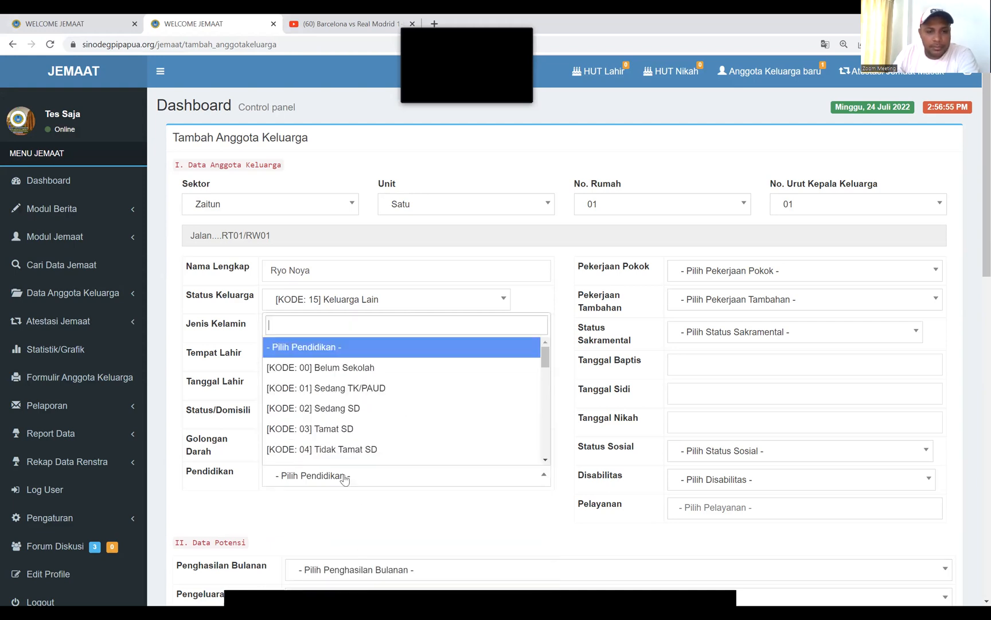
scroll(411, 428, down, 3)
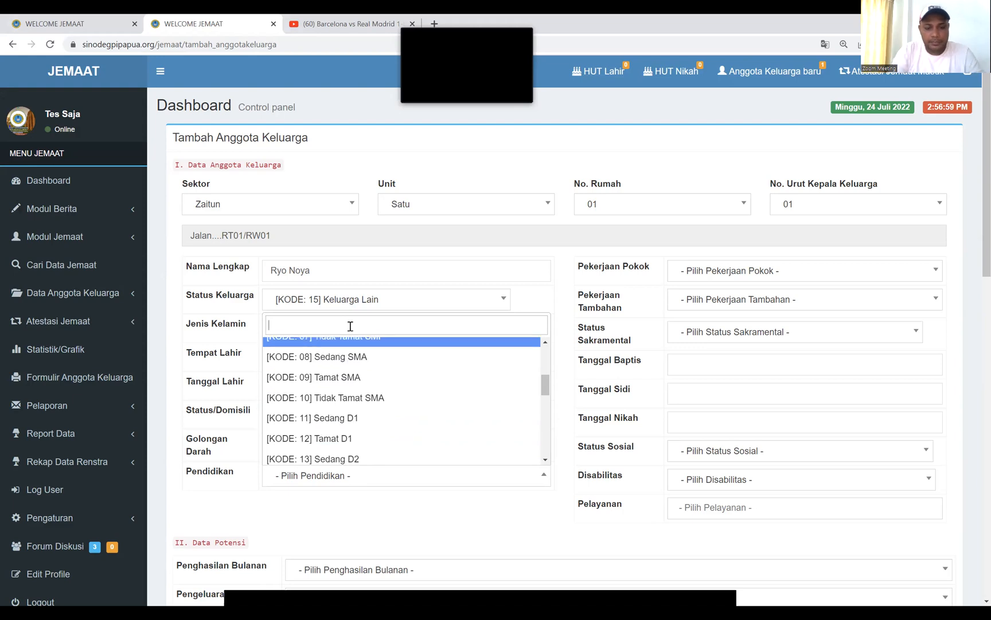
text(tama)
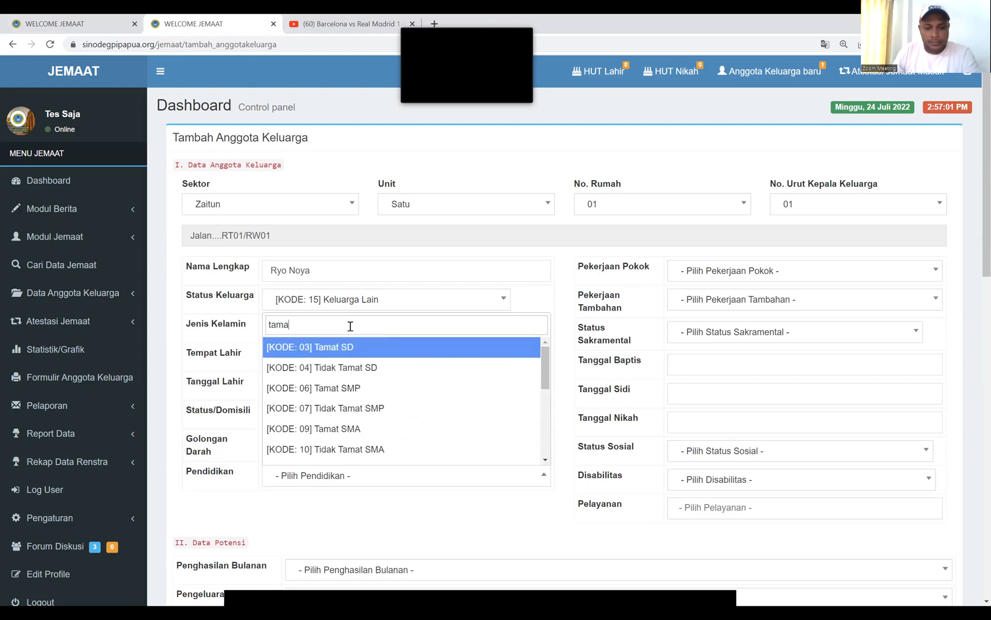
text(t s2)
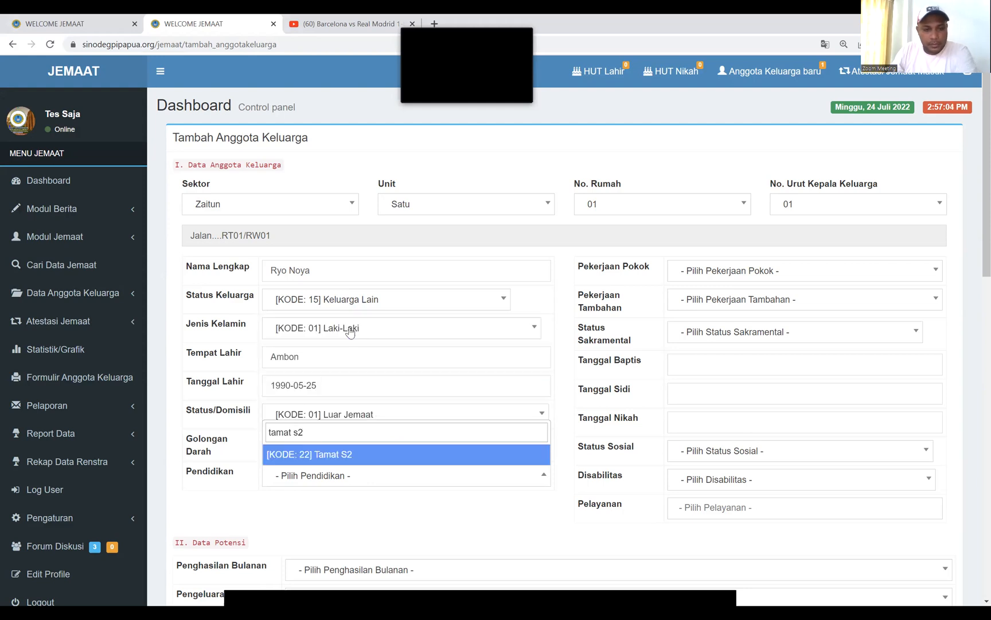
click(317, 457)
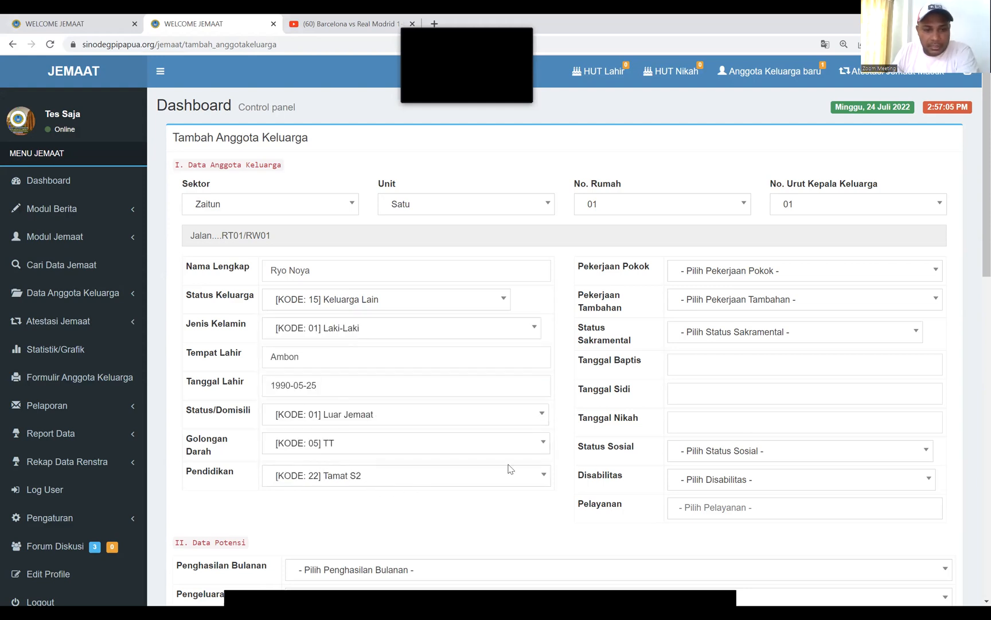
click(795, 278)
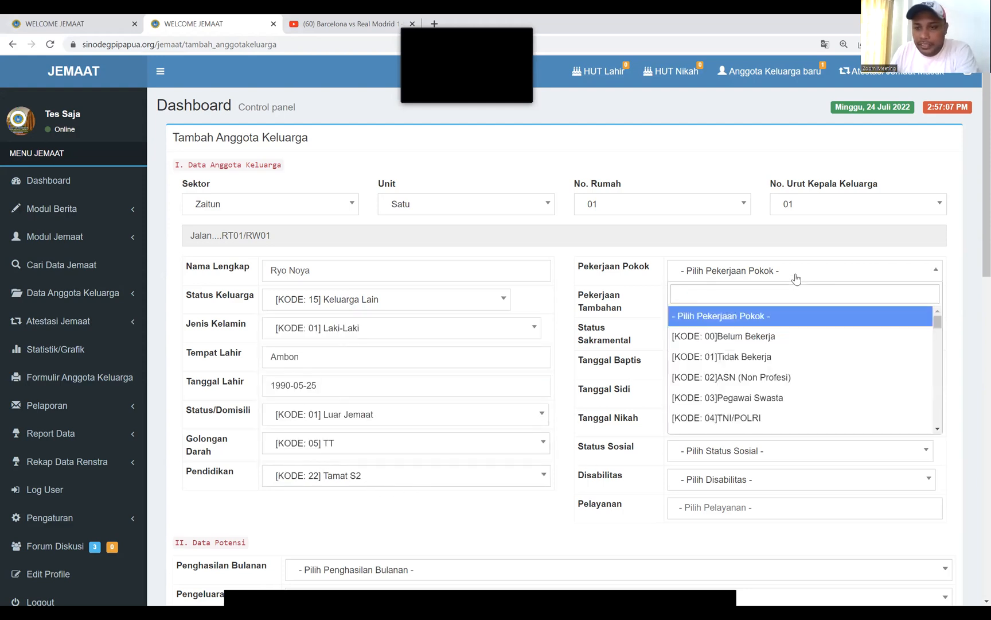
Set occupations Pegawai Swasta and Tidak Bekerja, and sacramental status Belum Baptis, sidi, Nikah
click(777, 397)
click(749, 307)
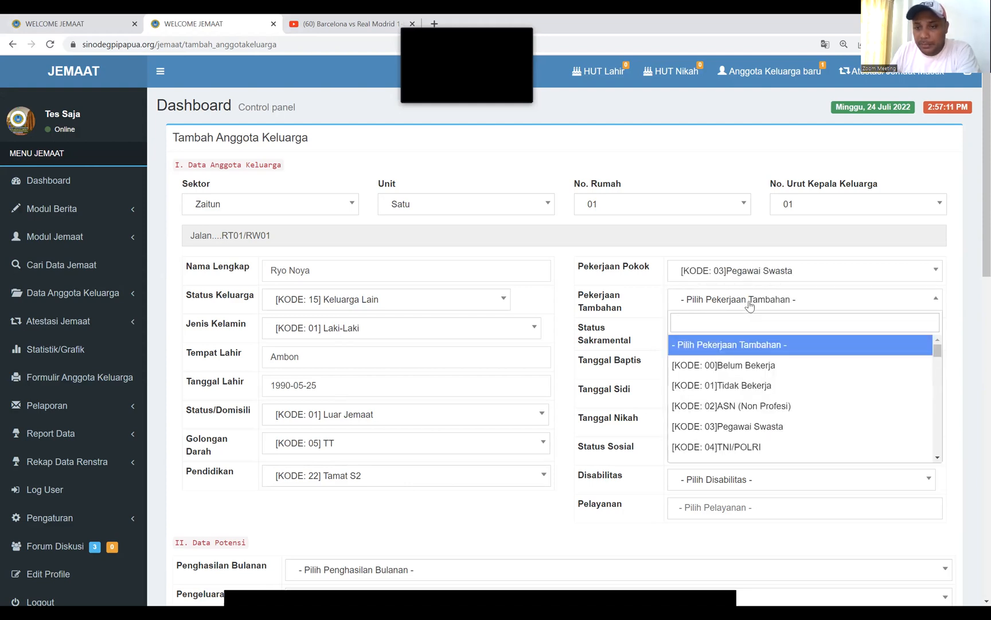
click(743, 385)
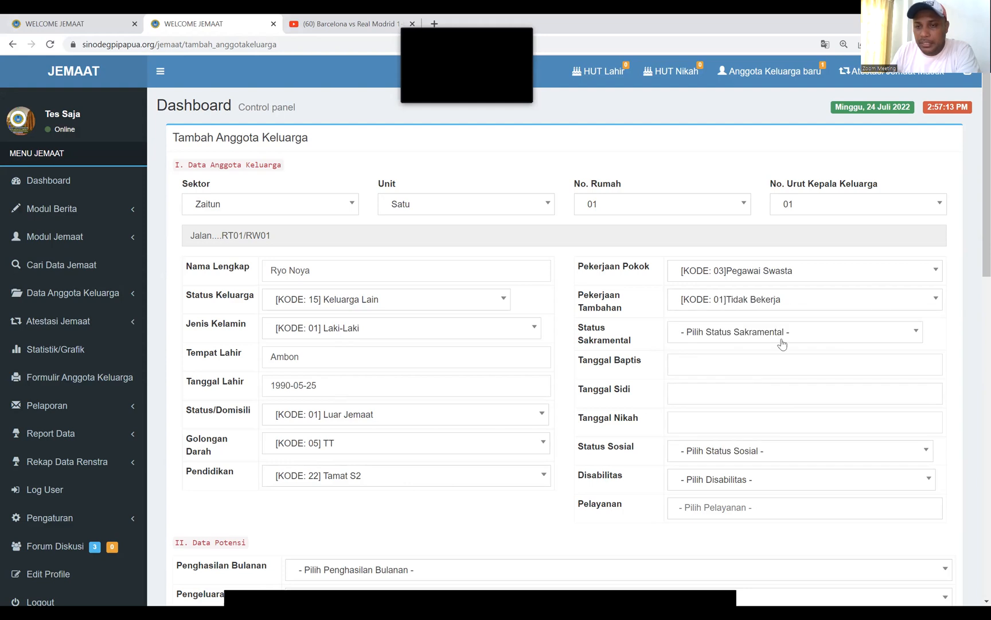
click(801, 335)
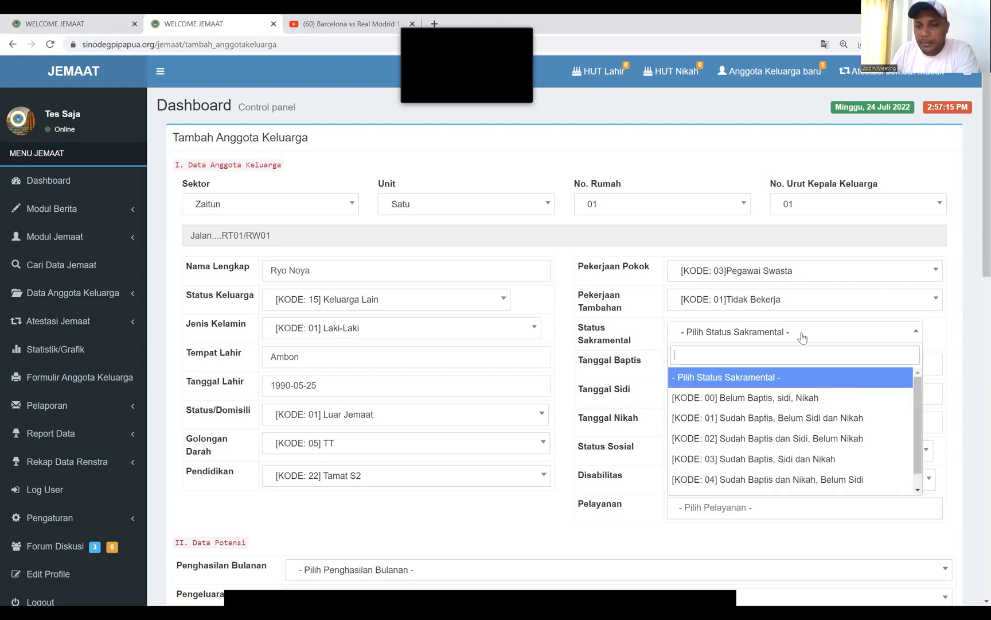
click(781, 402)
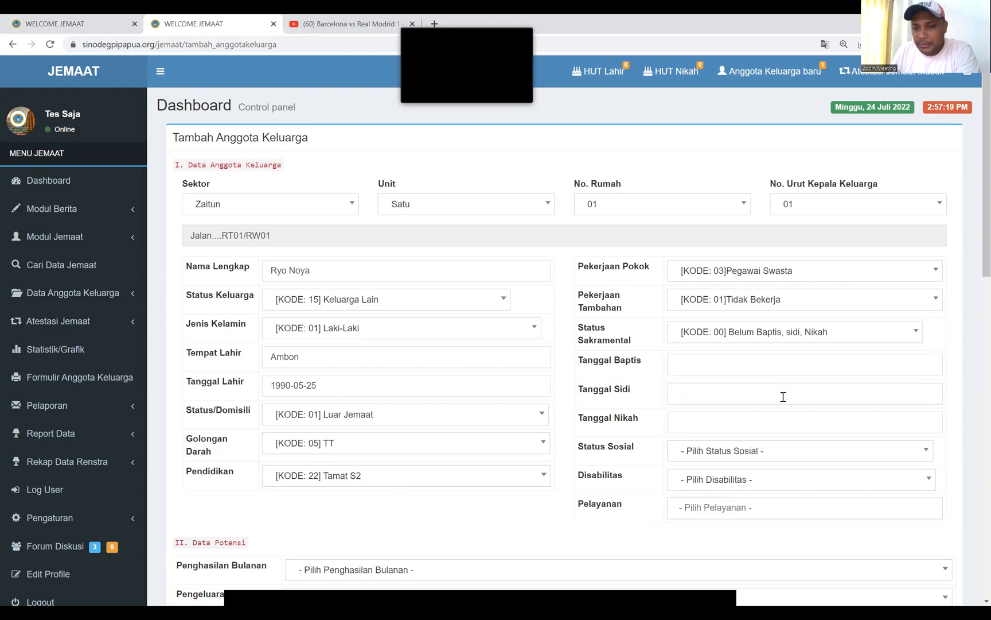
Set the Tanggal Baptis to 2021-11-25
click(683, 364)
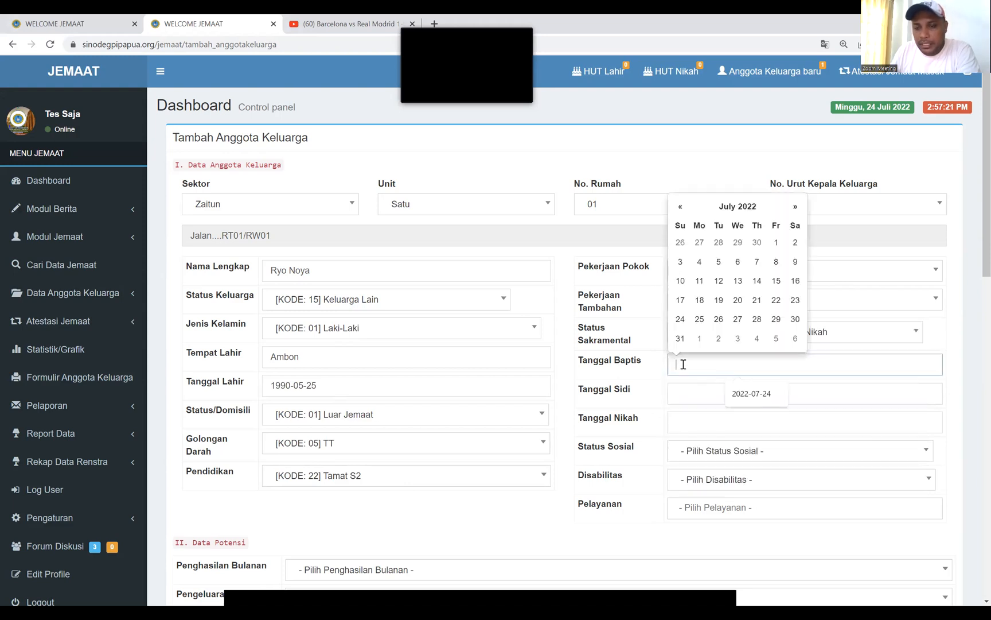
click(682, 208)
click(682, 207)
click(682, 208)
click(682, 208)
click(680, 206)
click(680, 207)
click(681, 207)
click(680, 206)
click(757, 299)
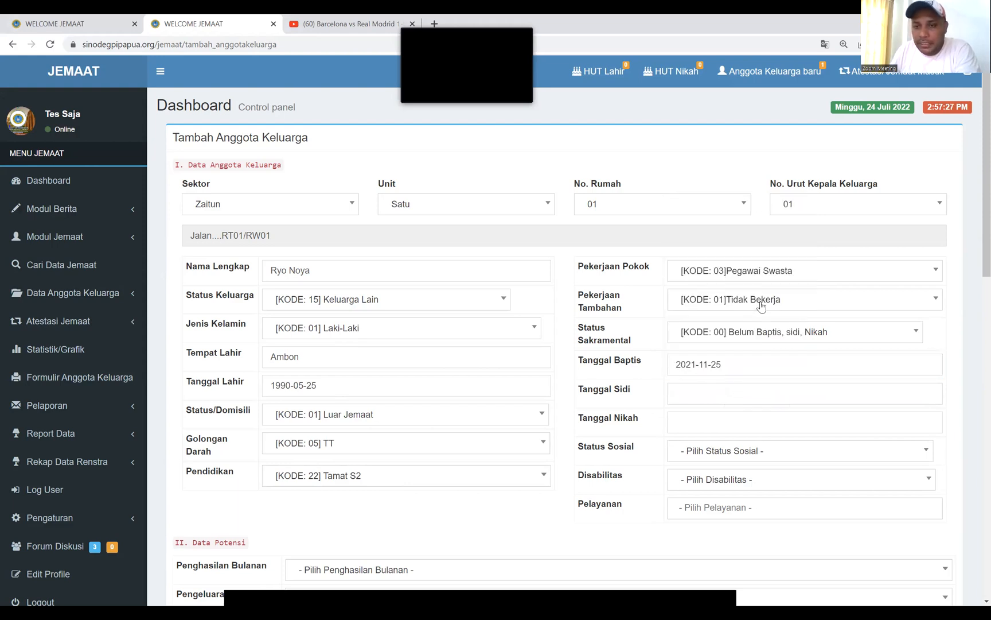
click(731, 364)
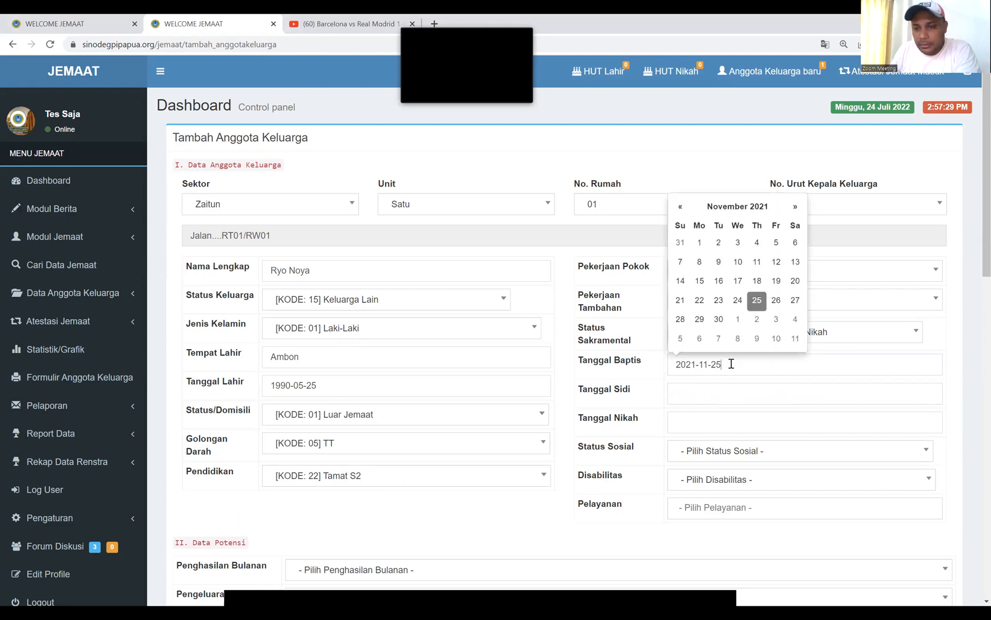
Set the Tanggal Sidi to 2020-12-01
click(696, 393)
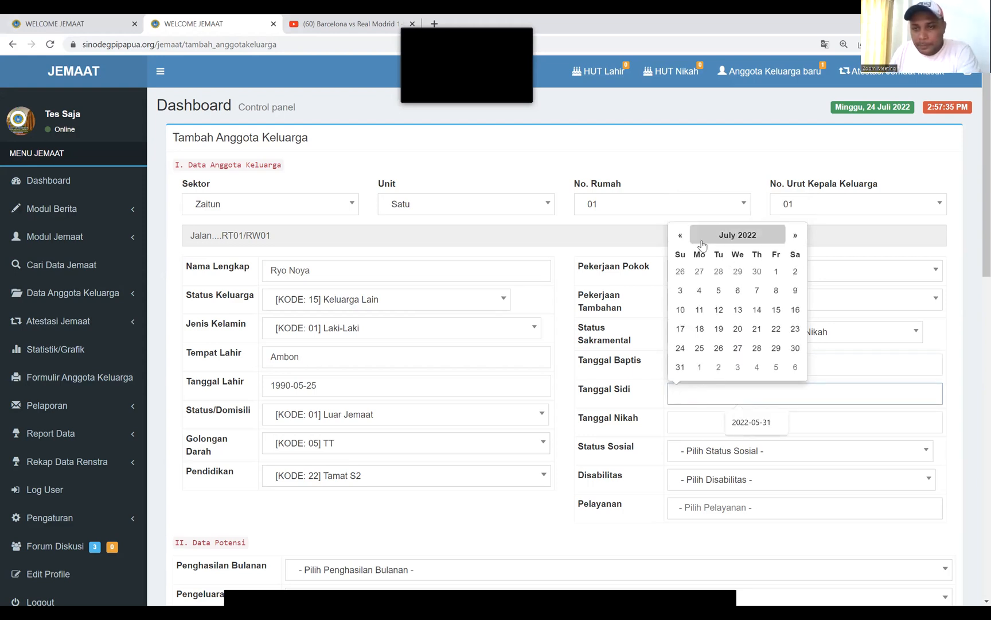
triple_click(681, 236)
triple_click(681, 236)
triple_click(681, 236)
double_click(681, 236)
double_click(681, 237)
triple_click(681, 237)
triple_click(681, 236)
click(681, 237)
click(719, 368)
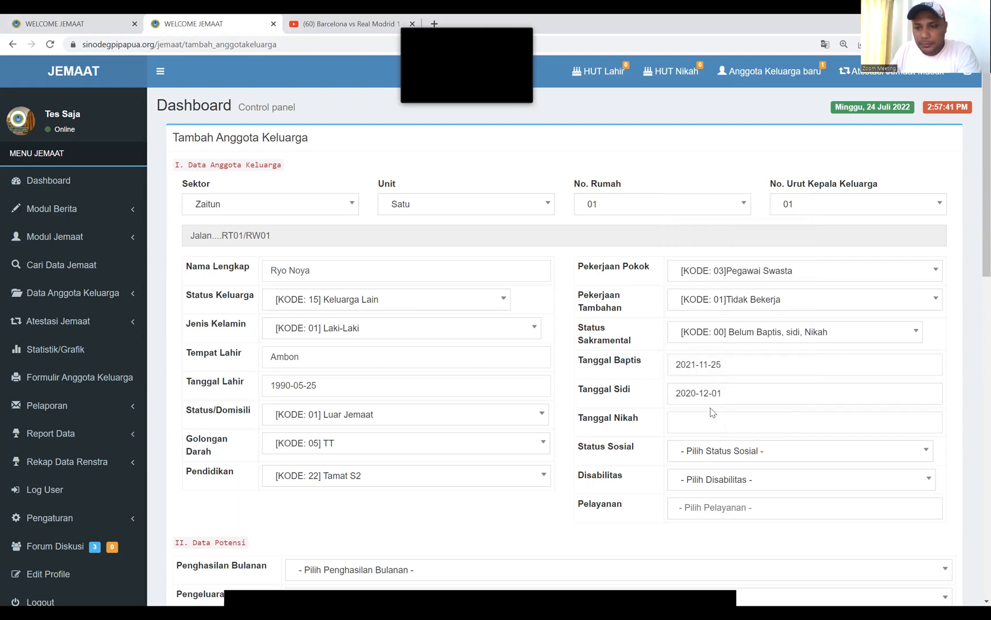
click(701, 424)
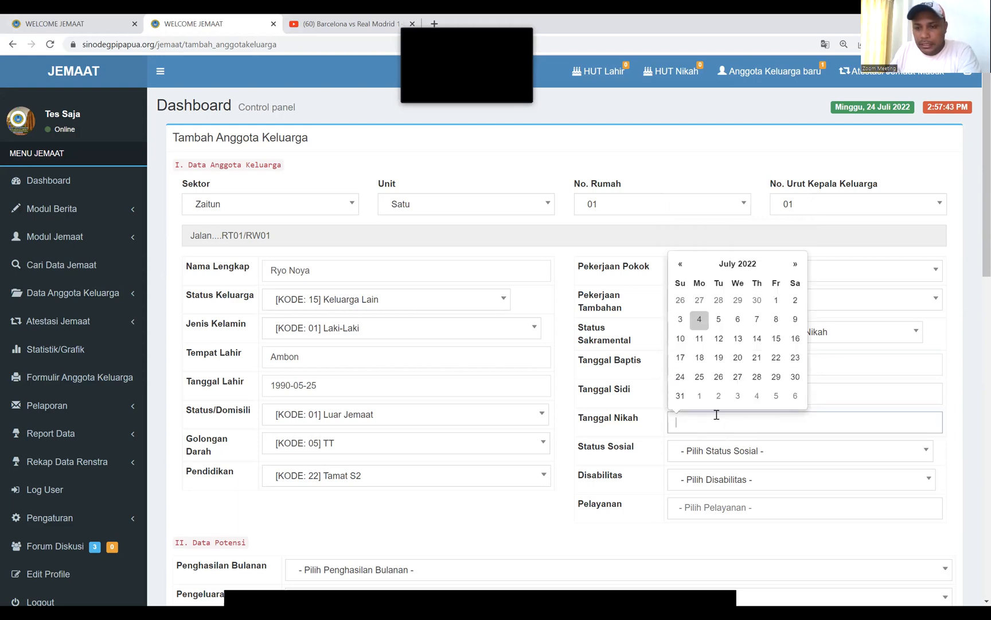
Set Status Sosial Duda, Disabilitas Tidak Cacat and Pelayanan Pengurus PERPRI
click(774, 455)
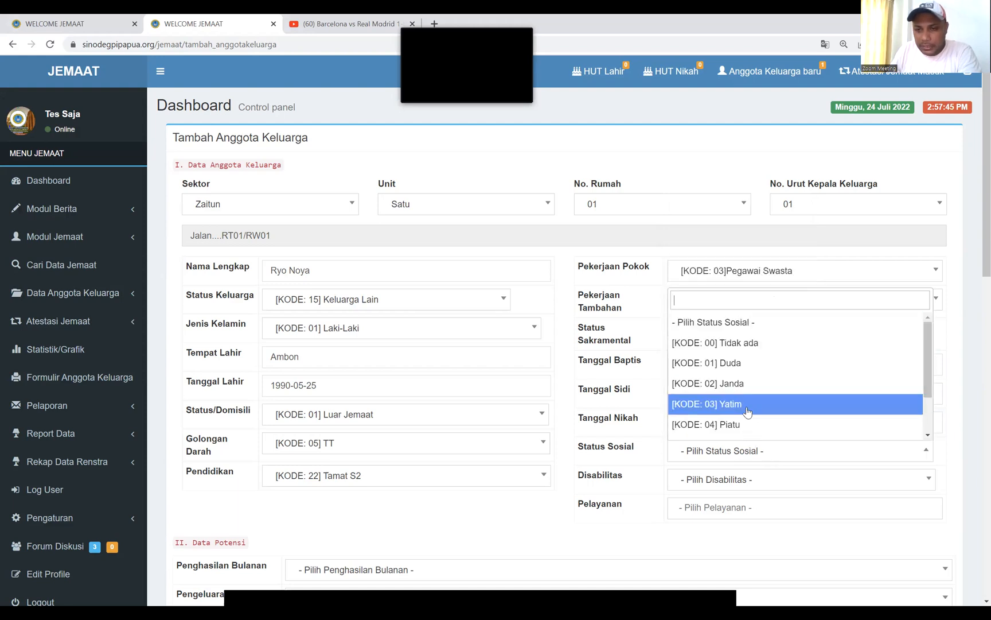
click(755, 345)
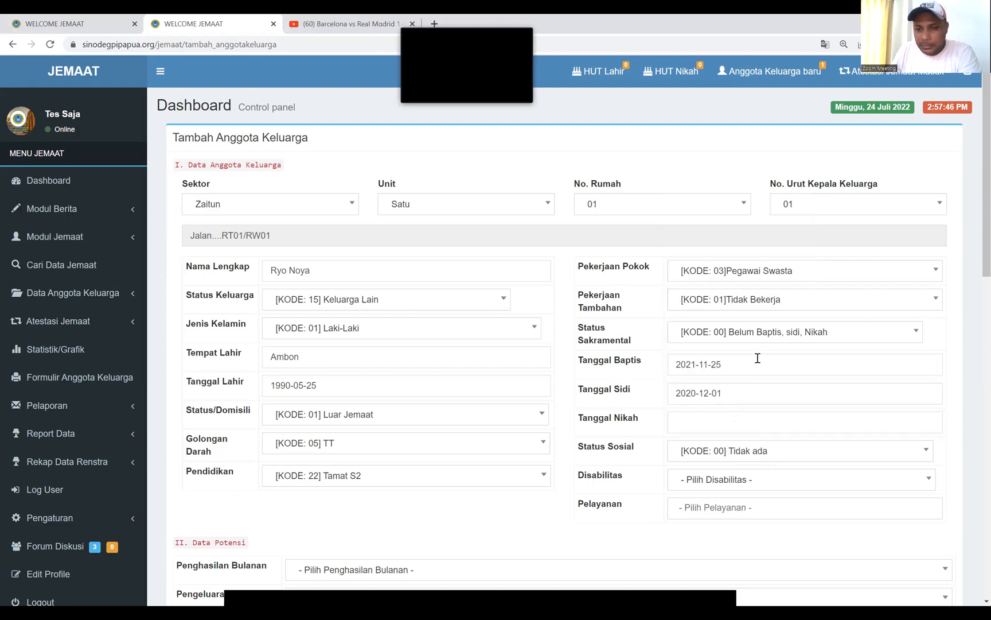
click(767, 482)
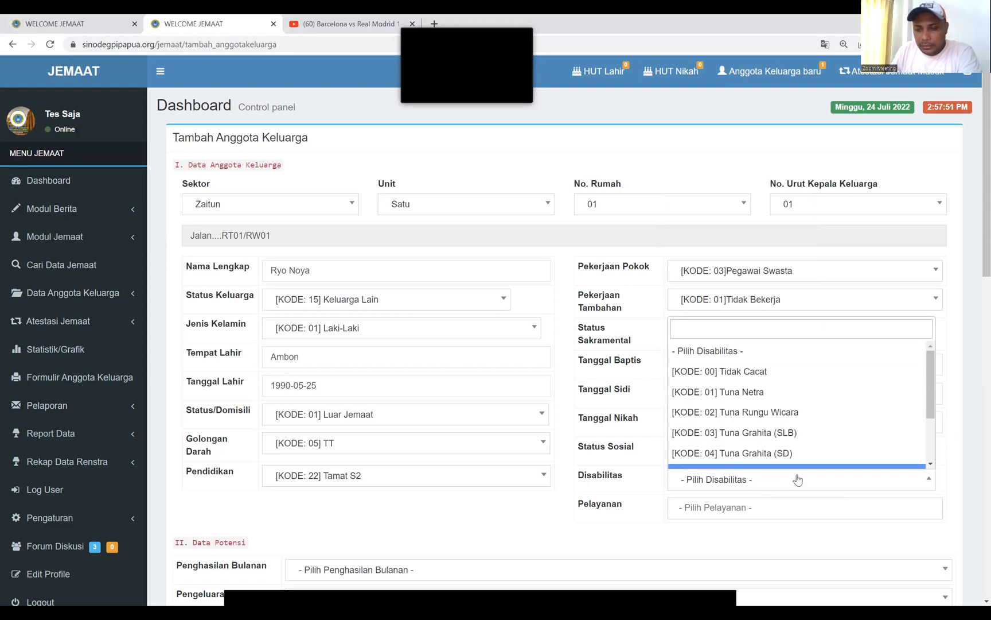
click(815, 508)
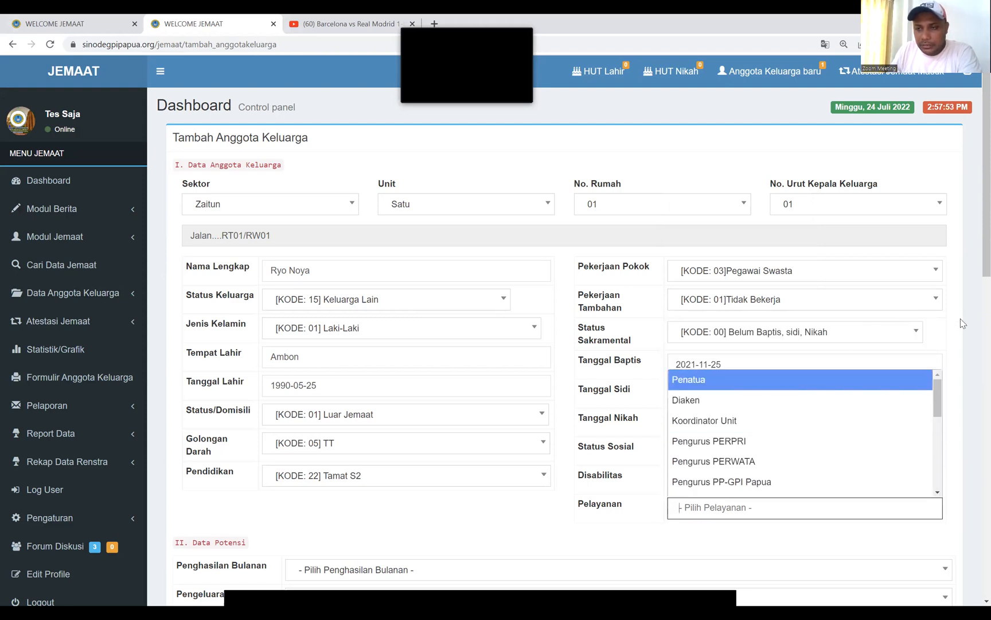
click(961, 321)
click(773, 458)
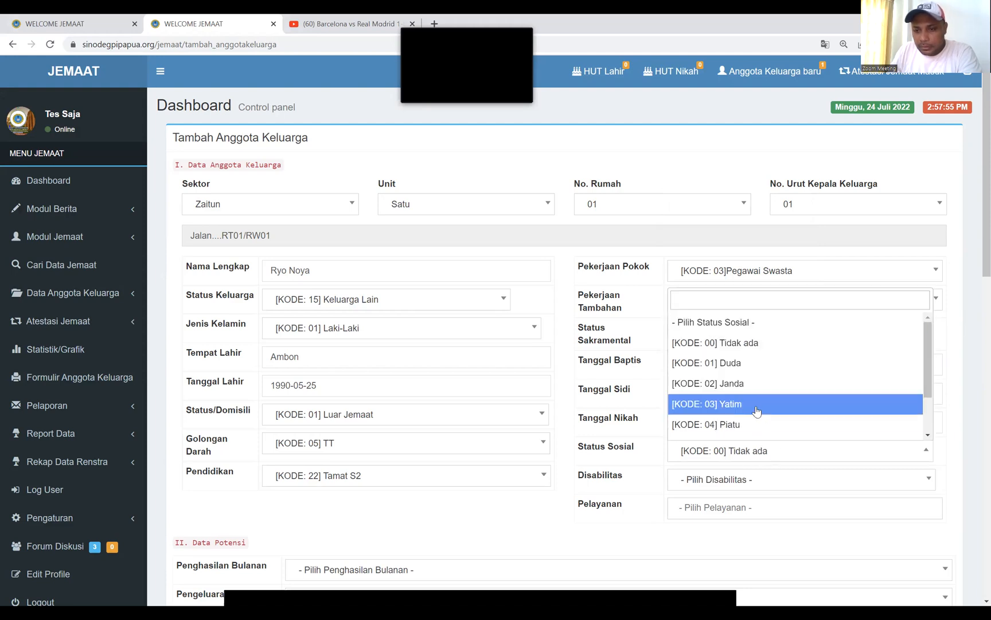
click(746, 363)
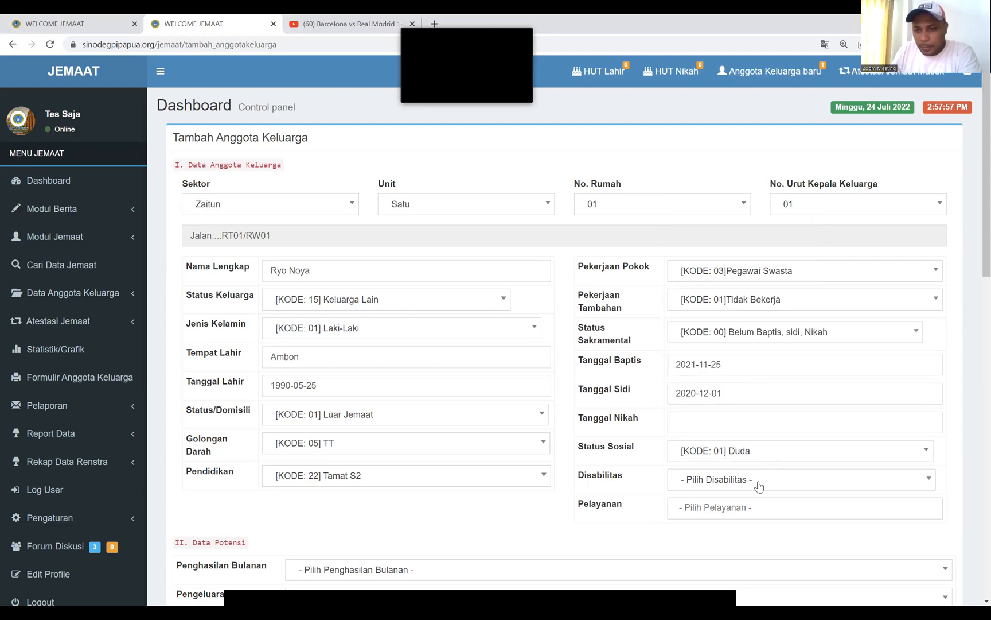
click(759, 486)
click(755, 370)
click(745, 507)
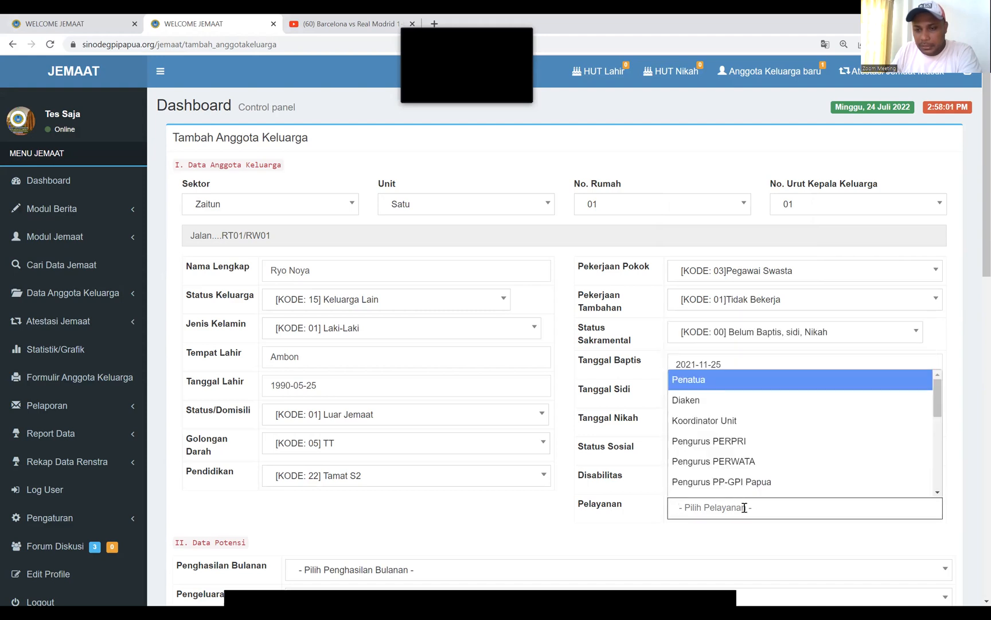
click(740, 443)
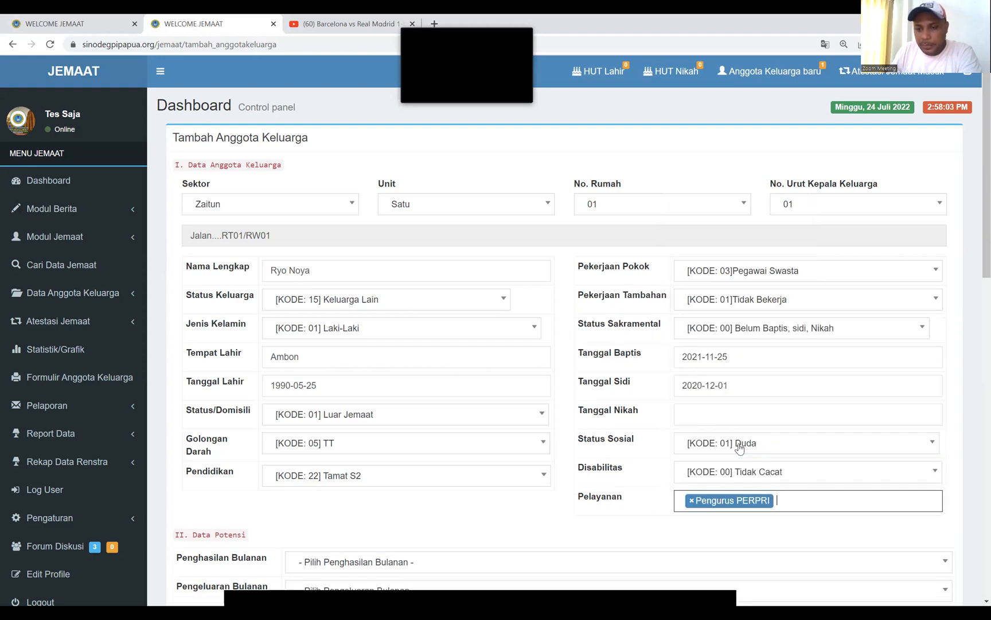
Set Penghasilan Bulanan and Pengeluaran Bulanan both to 2.000.001 – 4.000.000
scroll(441, 343, down, 4)
click(449, 331)
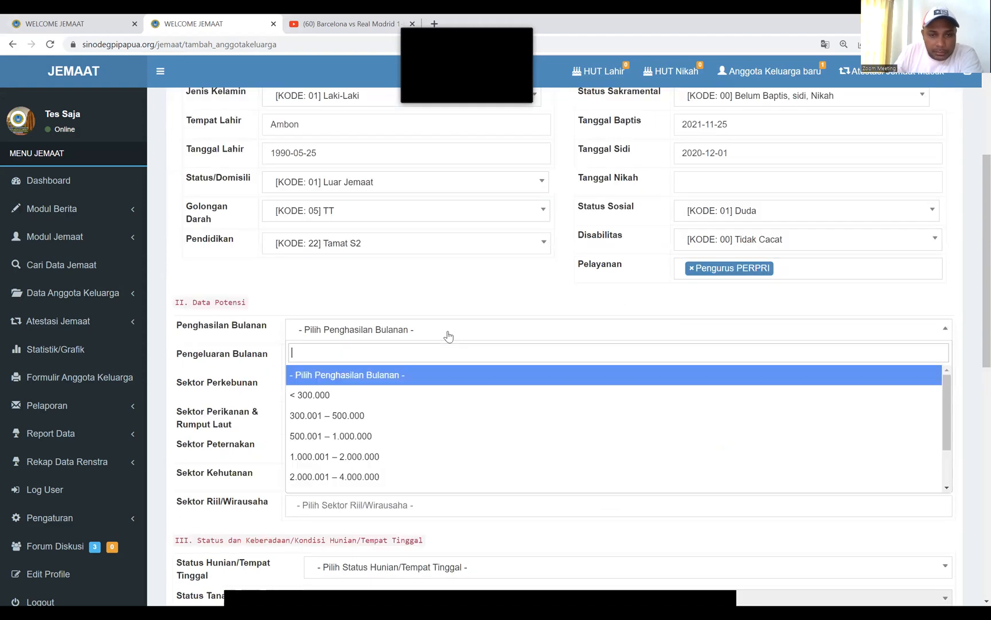
scroll(382, 456, down, 3)
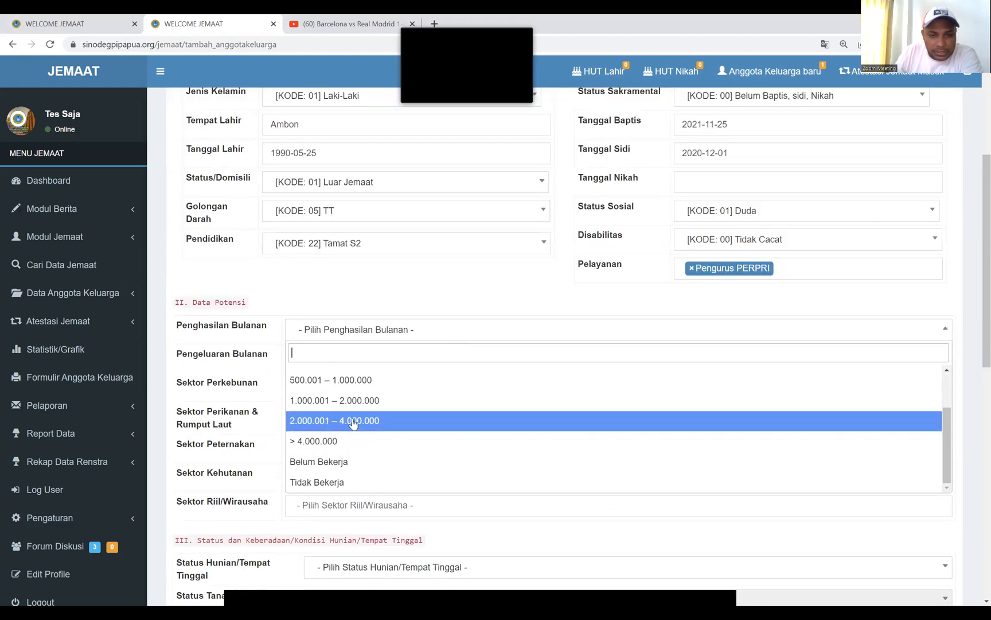
click(354, 418)
click(402, 357)
scroll(395, 382, down, 3)
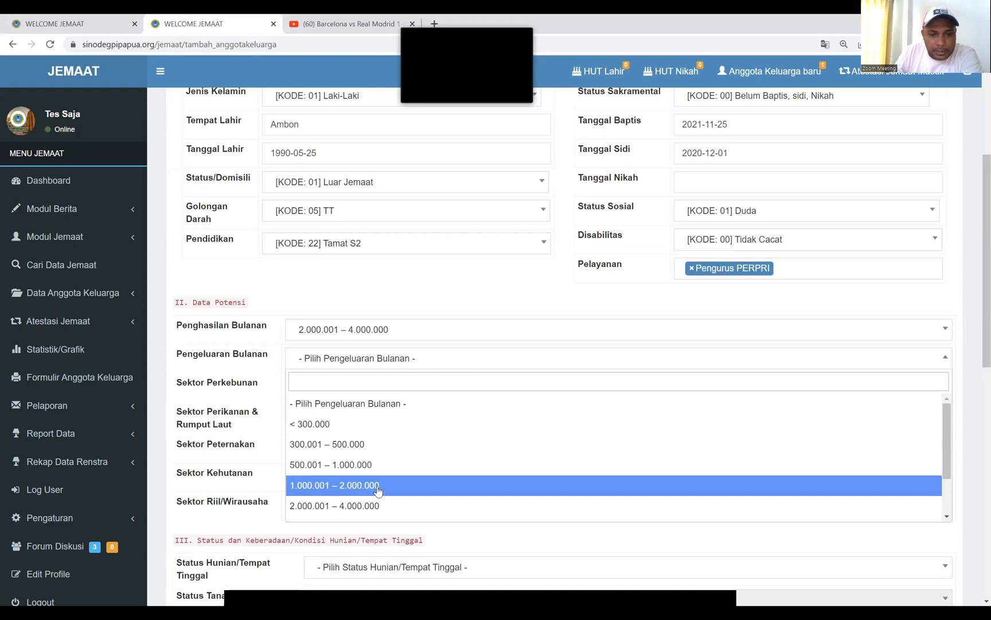
click(377, 498)
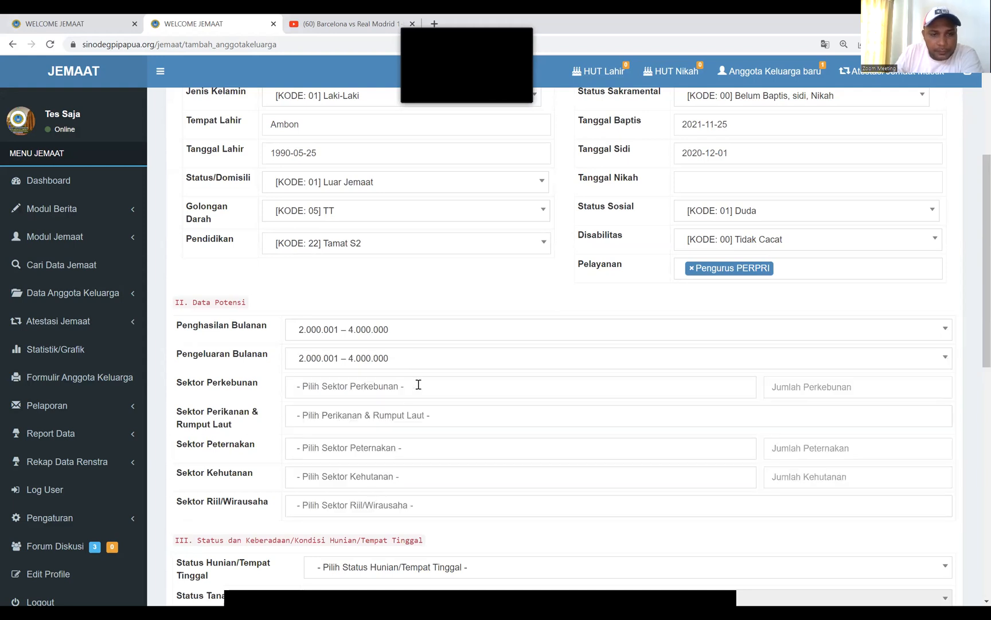
click(405, 331)
scroll(376, 459, down, 2)
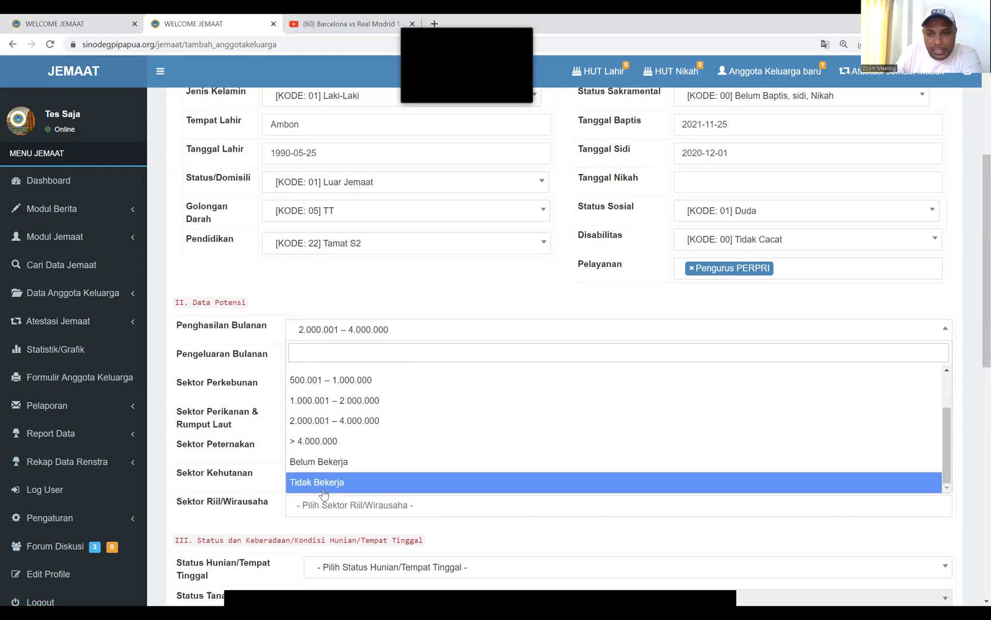
click(319, 299)
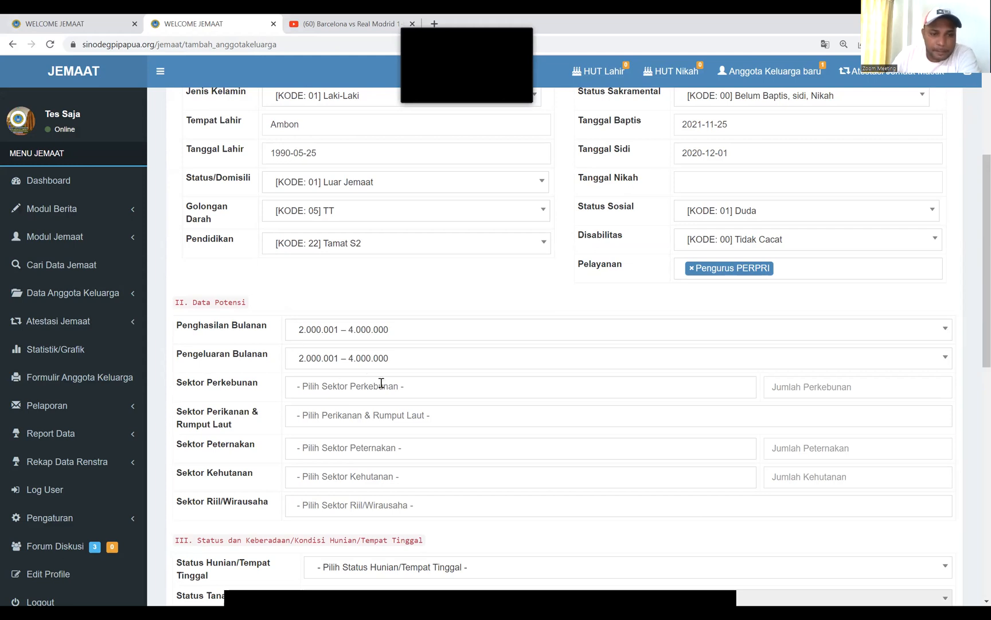
click(419, 387)
Set Sektor Perkebunan to Padi (Sawah) with Jumlah Perkebunan 1 Hektar
scroll(371, 453, down, 6)
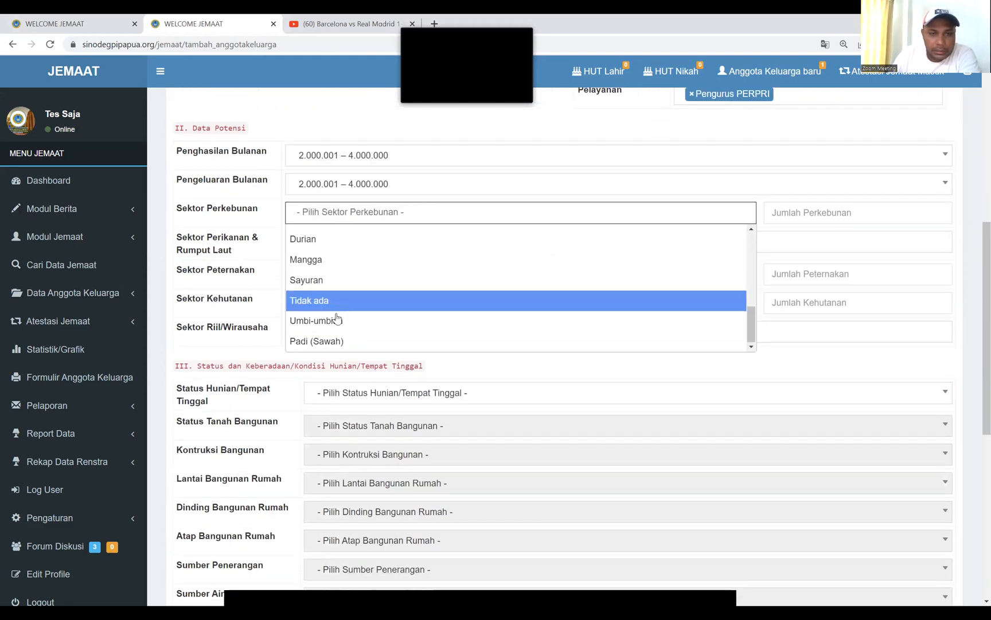
click(324, 342)
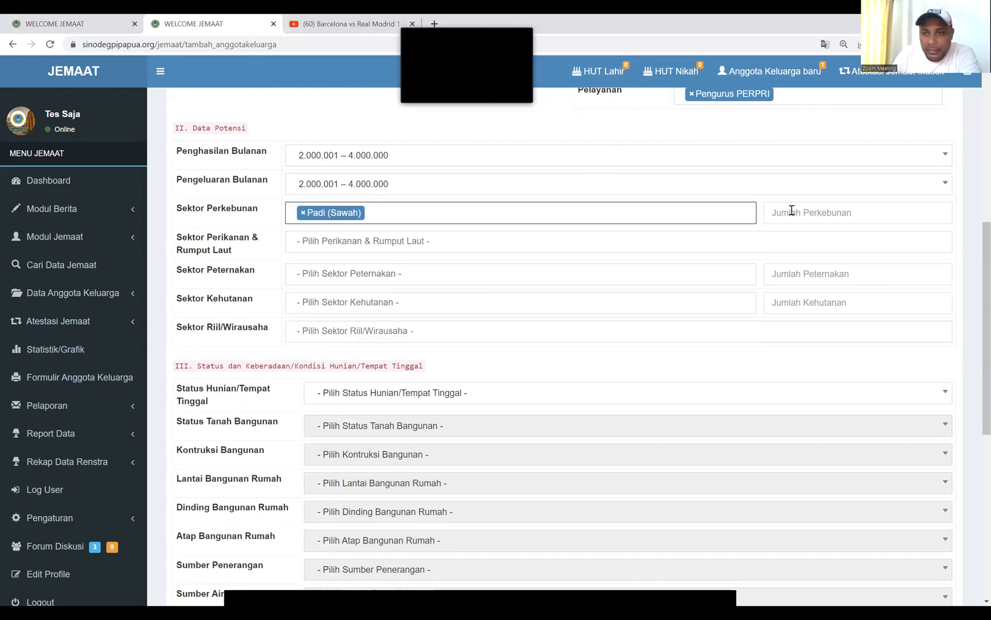
click(848, 211)
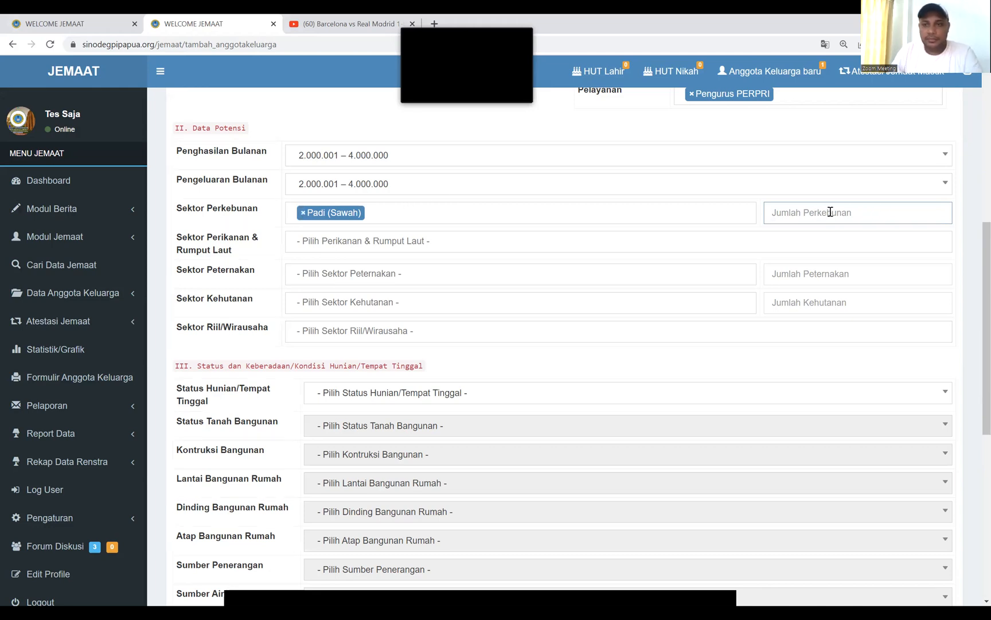
text(1 Hektar)
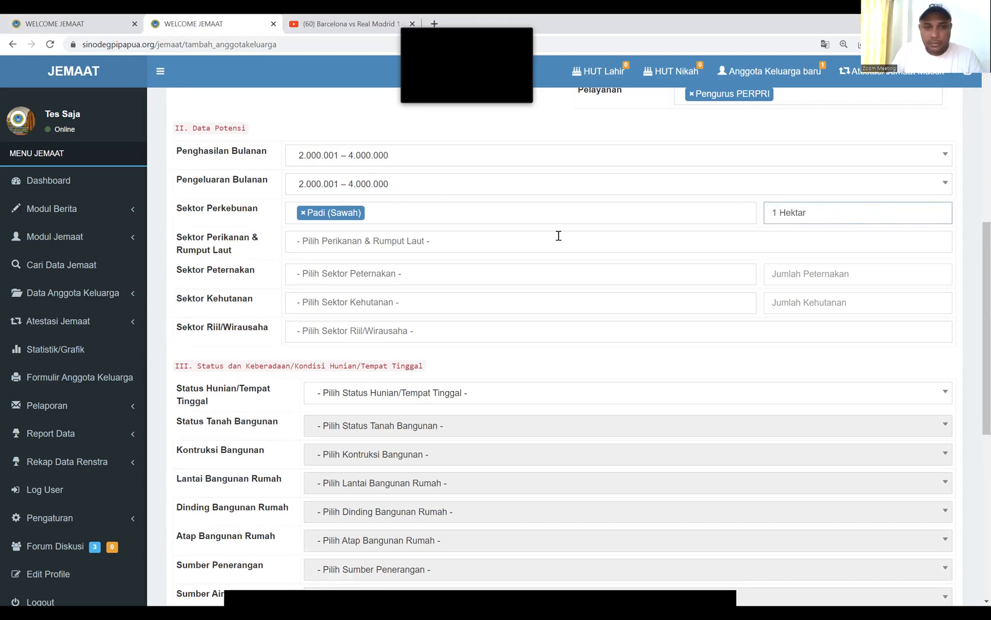
Set the fishery, livestock, forestry and Riil/Wirausaha sectors to Tidak ada
click(454, 243)
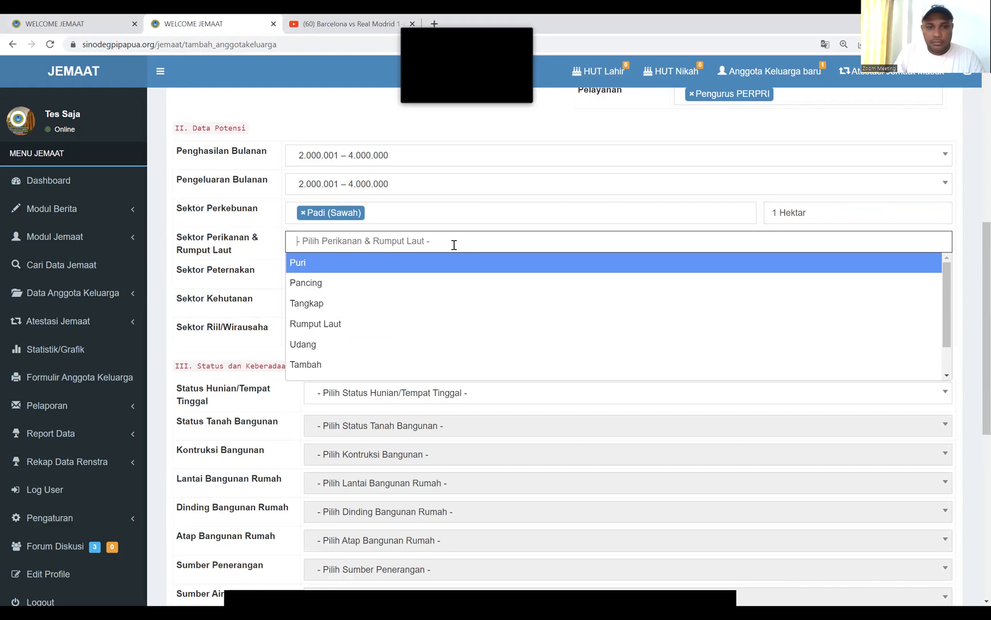
scroll(329, 321, down, 2)
click(329, 366)
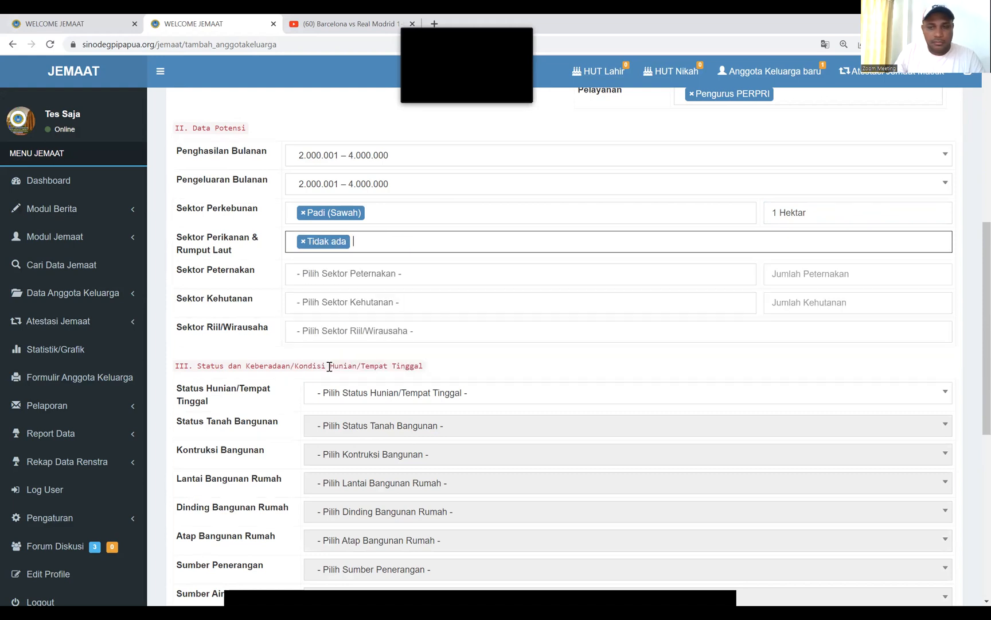
click(343, 274)
scroll(339, 344, down, 2)
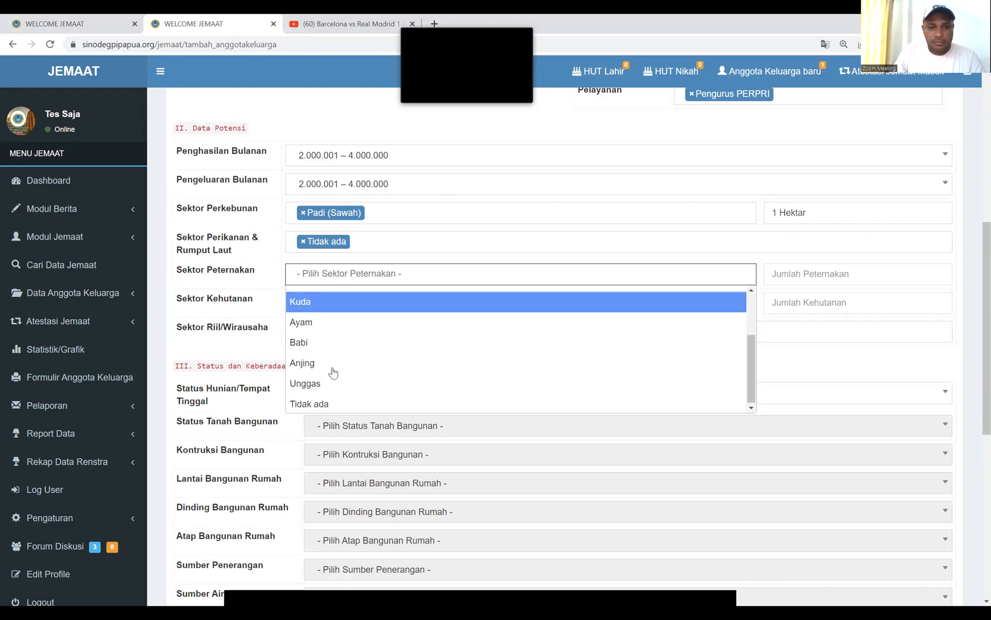
scroll(330, 392, down, 2)
click(342, 282)
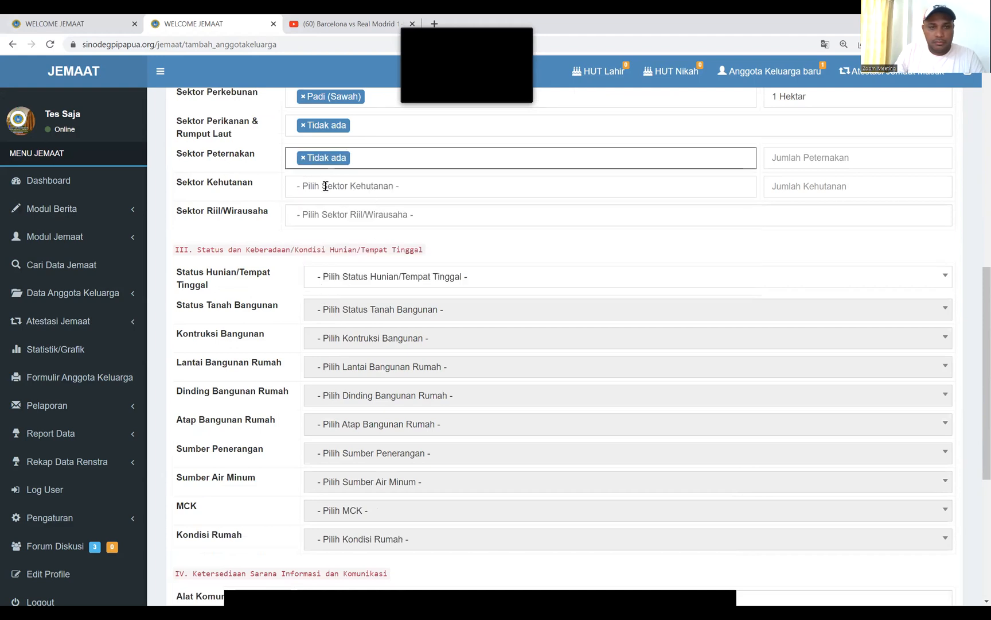
click(325, 183)
scroll(327, 313, down, 2)
click(325, 315)
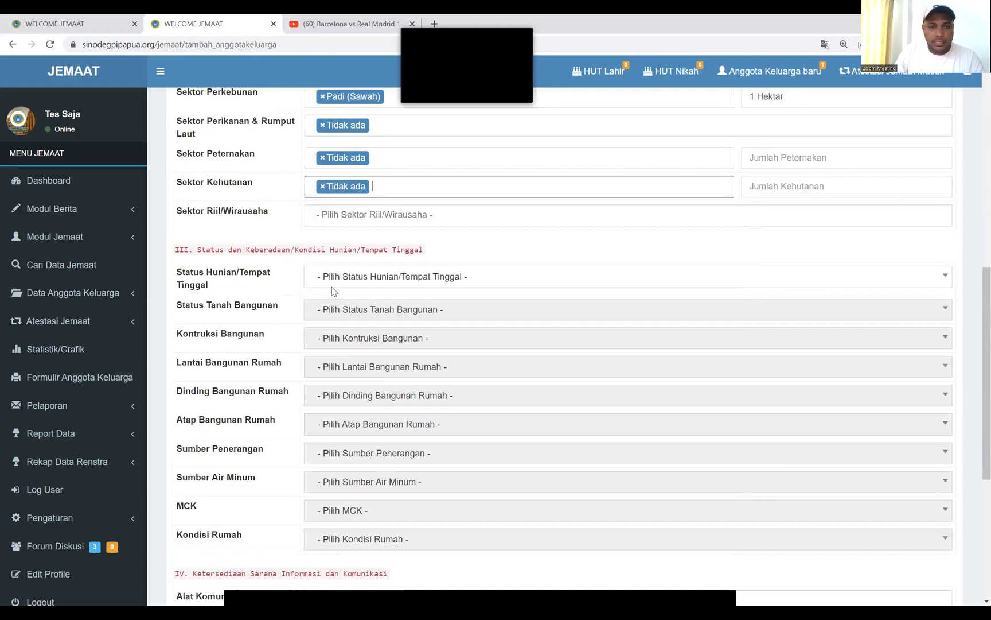
click(346, 220)
scroll(322, 316, down, 3)
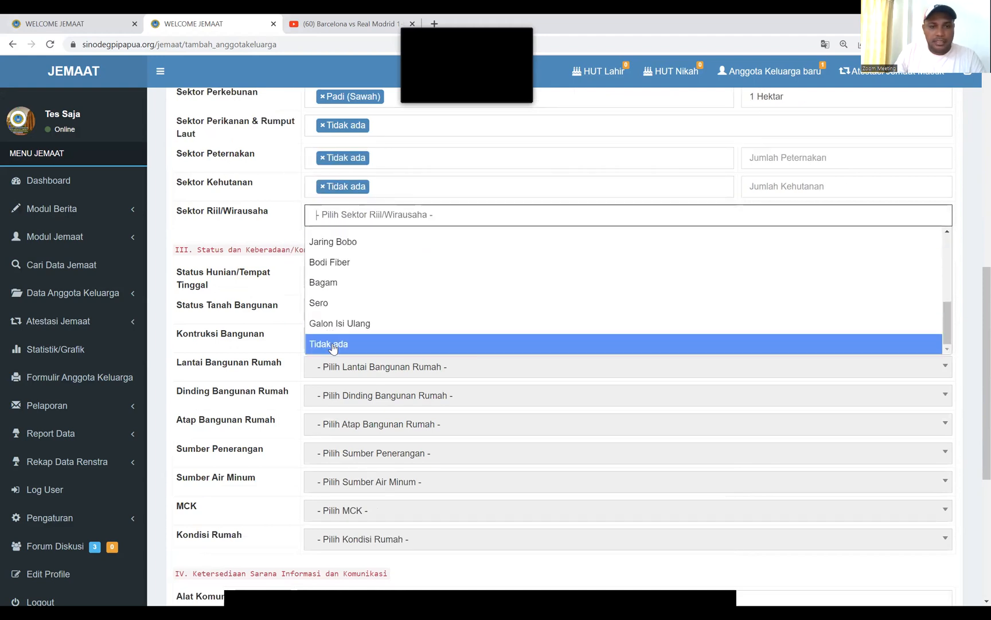
click(328, 338)
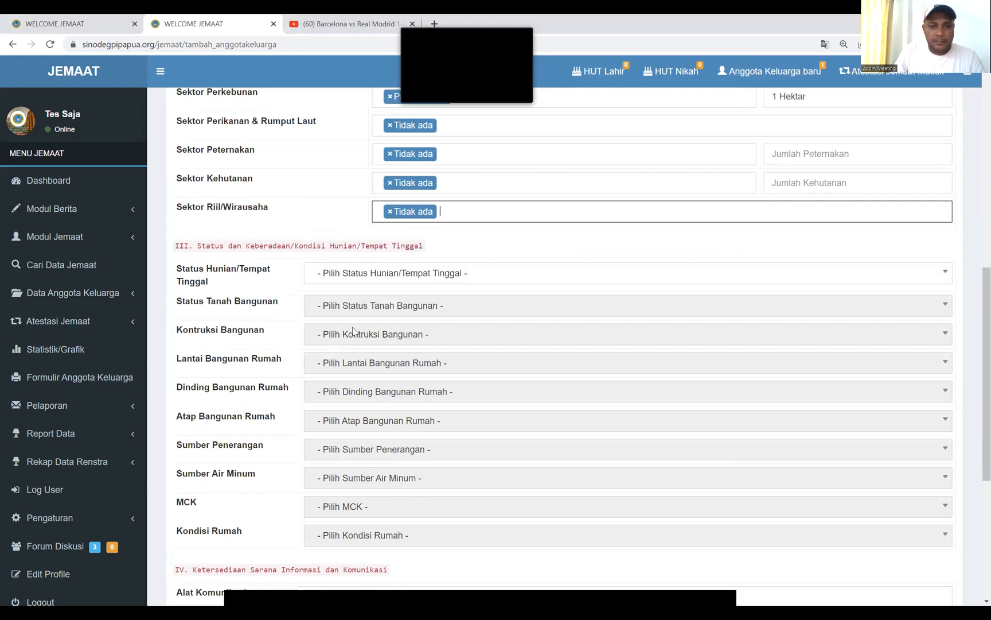
Settle Status Hunian/Tempat Tinggal on Rumah Saudara after trying Rumah Orang Tua and Rumah Sendiri
click(390, 276)
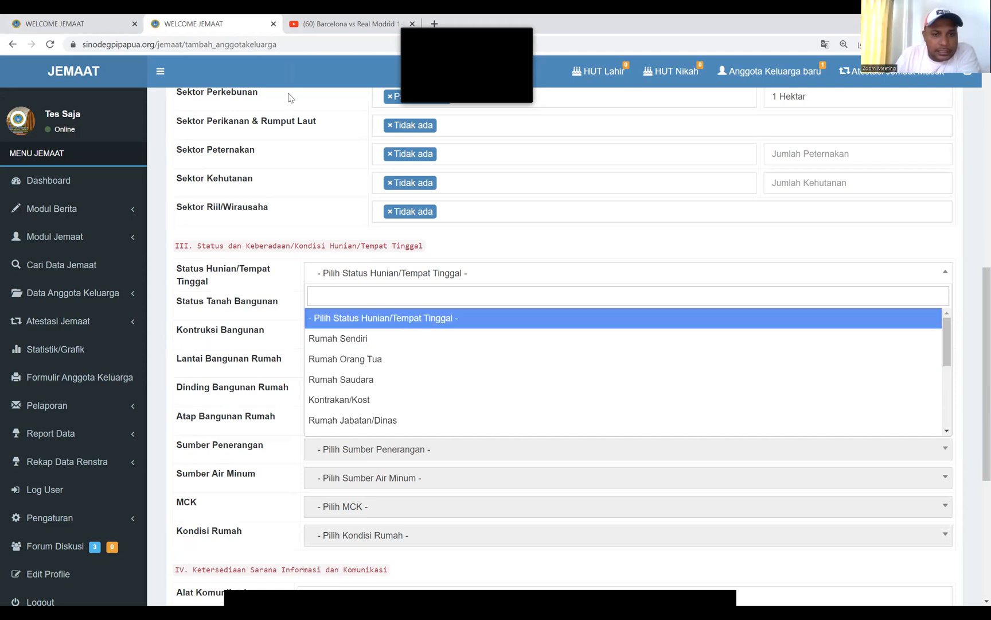
scroll(403, 366, down, 3)
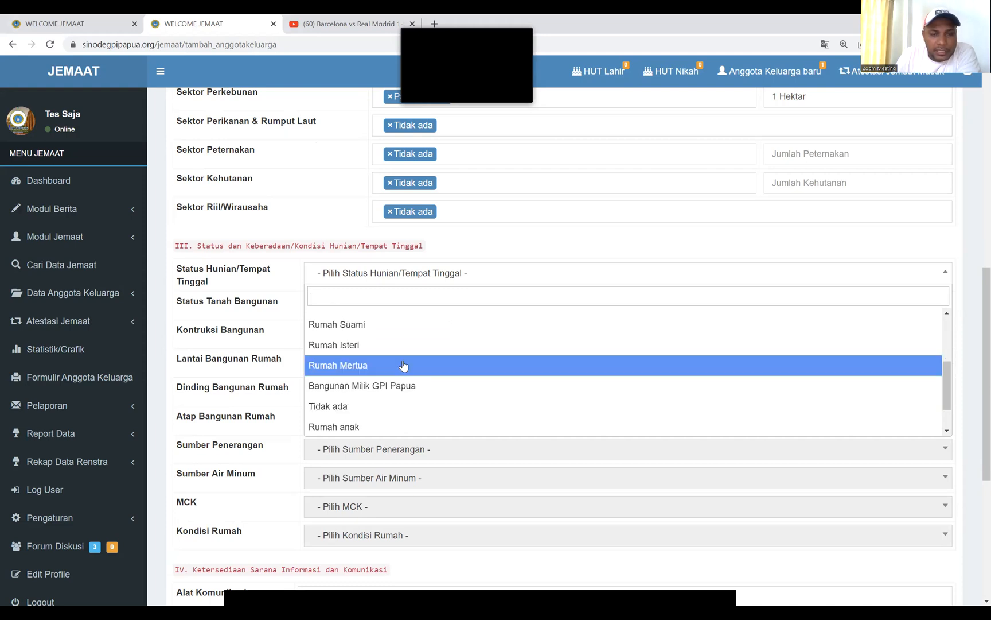
scroll(403, 366, down, 5)
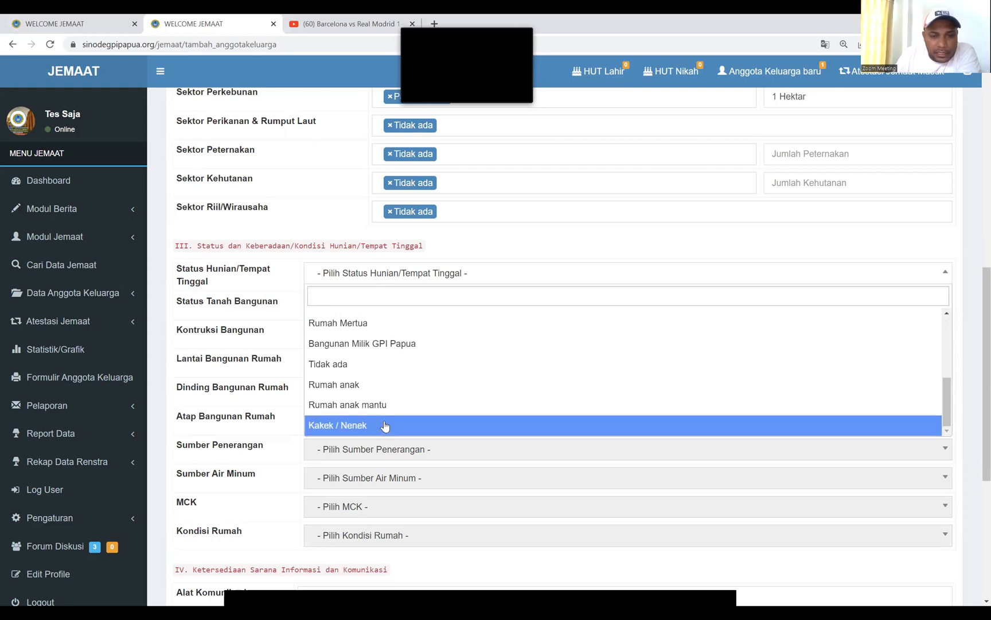
scroll(381, 376, up, 8)
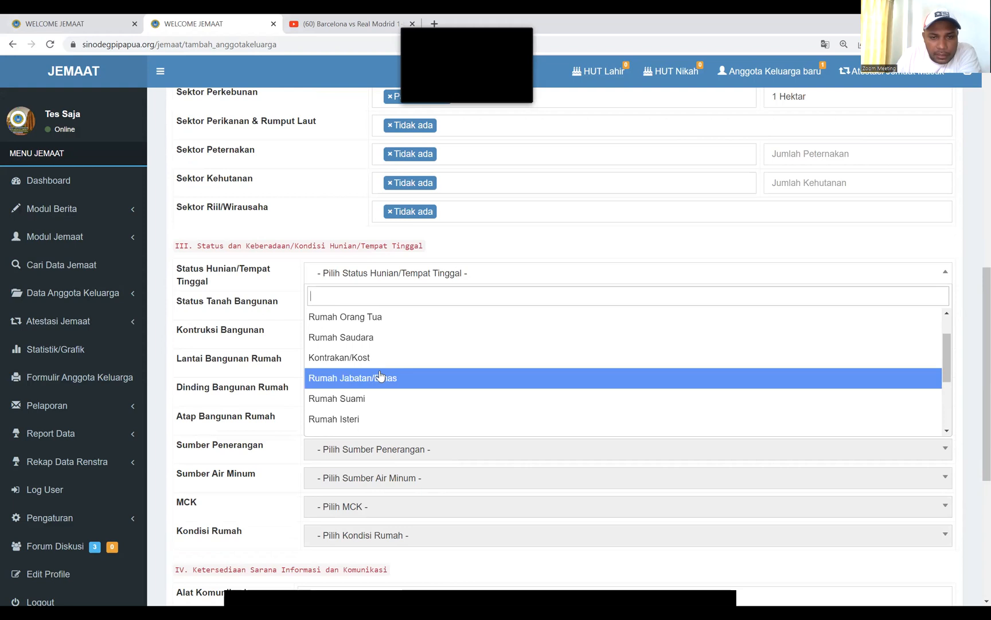
click(365, 379)
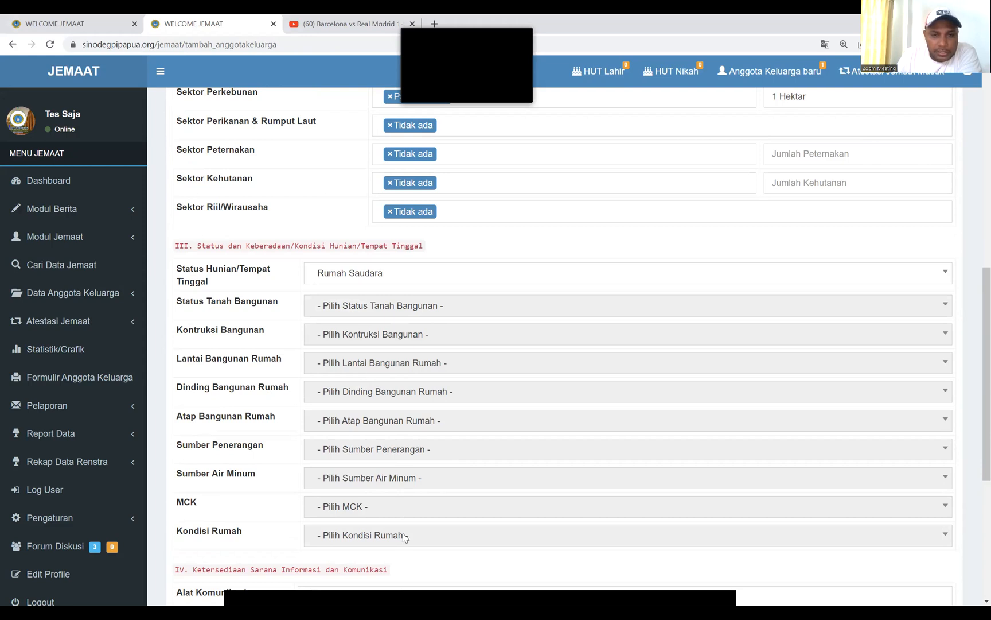
click(396, 277)
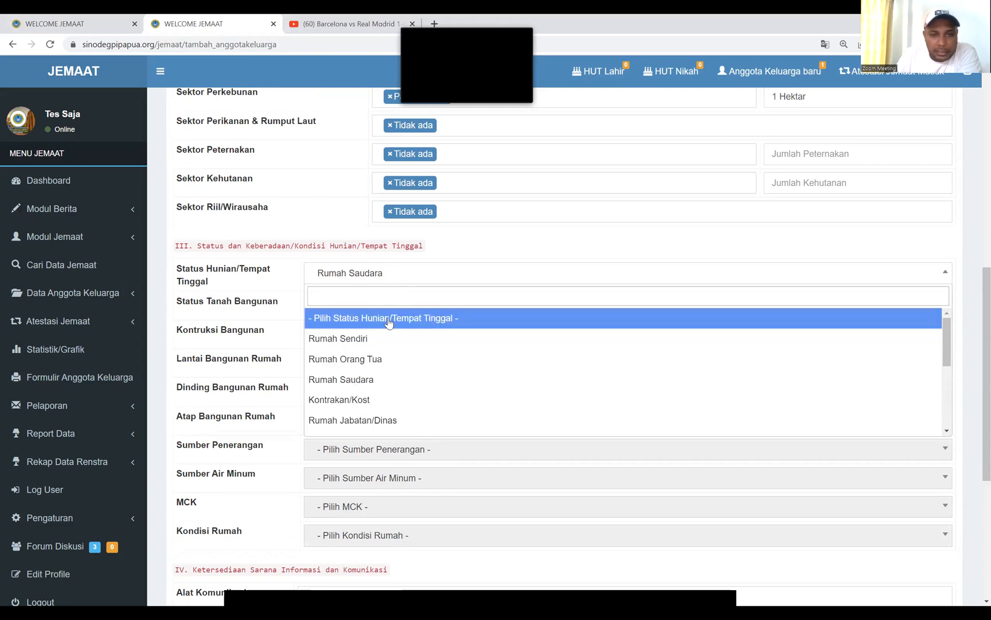
click(368, 359)
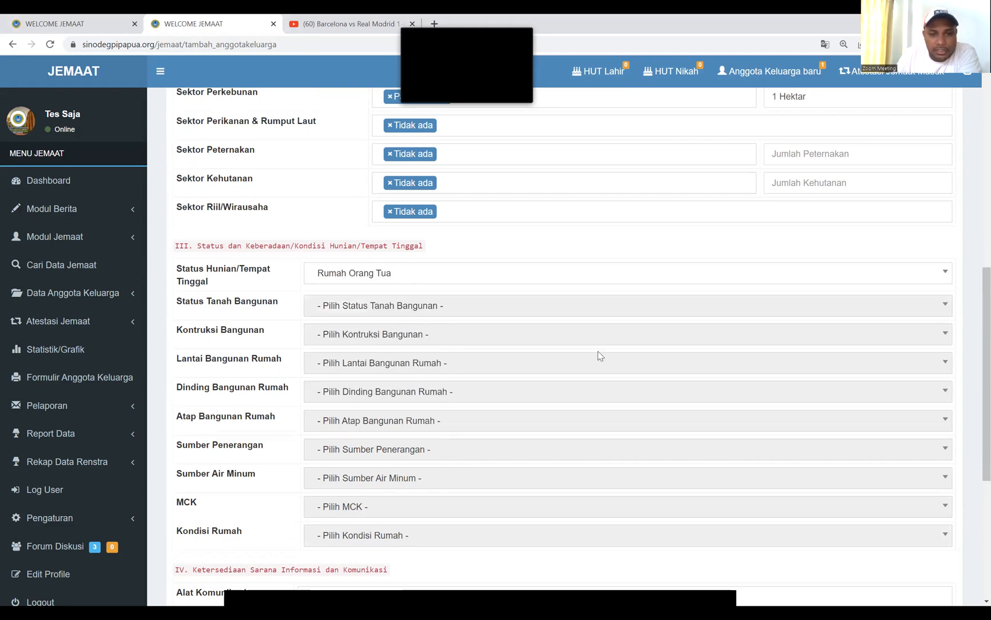
click(398, 277)
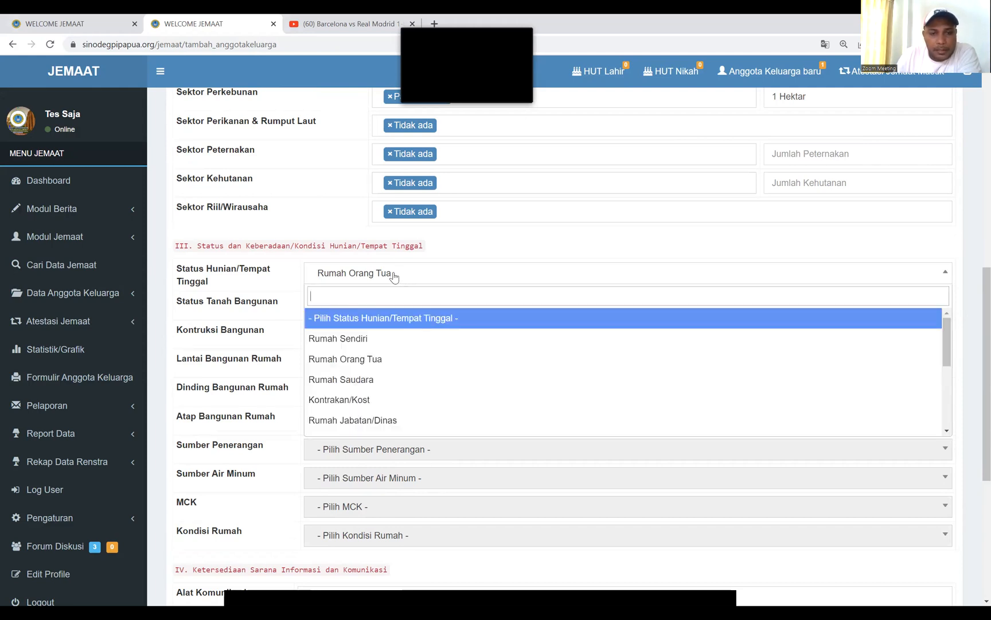
click(360, 339)
click(351, 309)
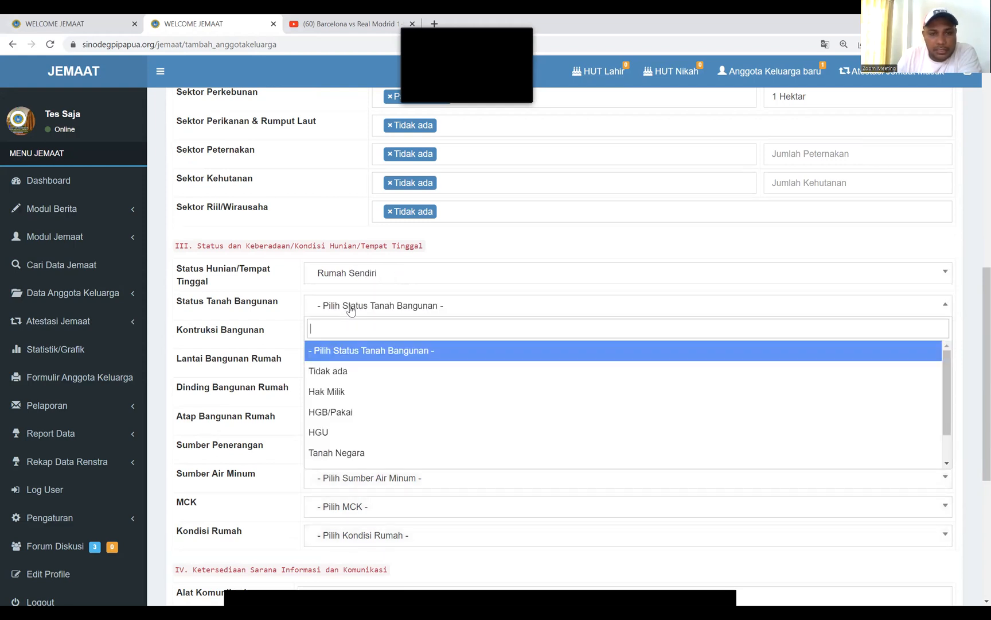
click(396, 273)
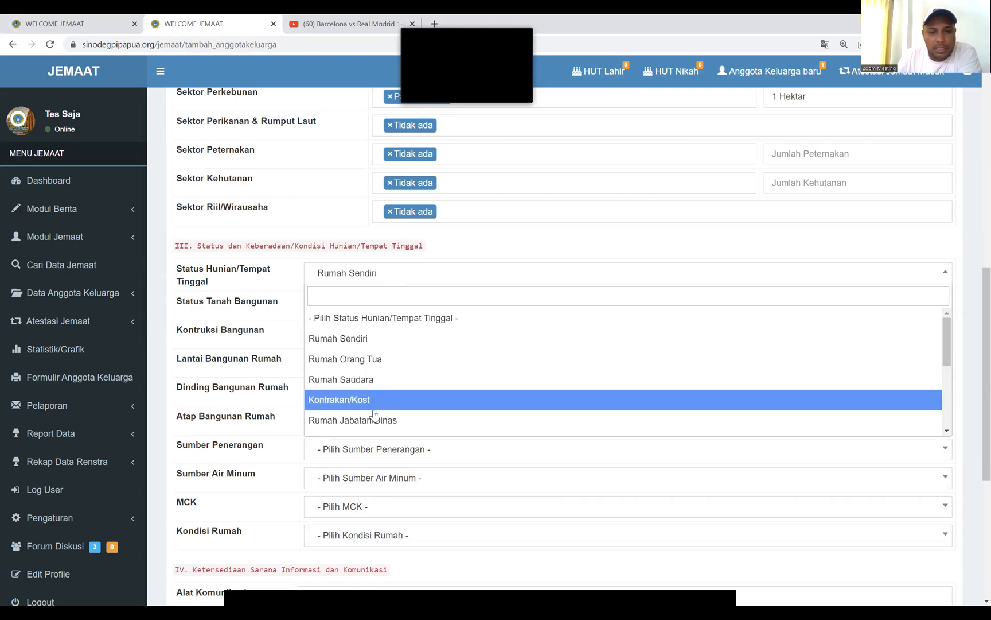
click(373, 380)
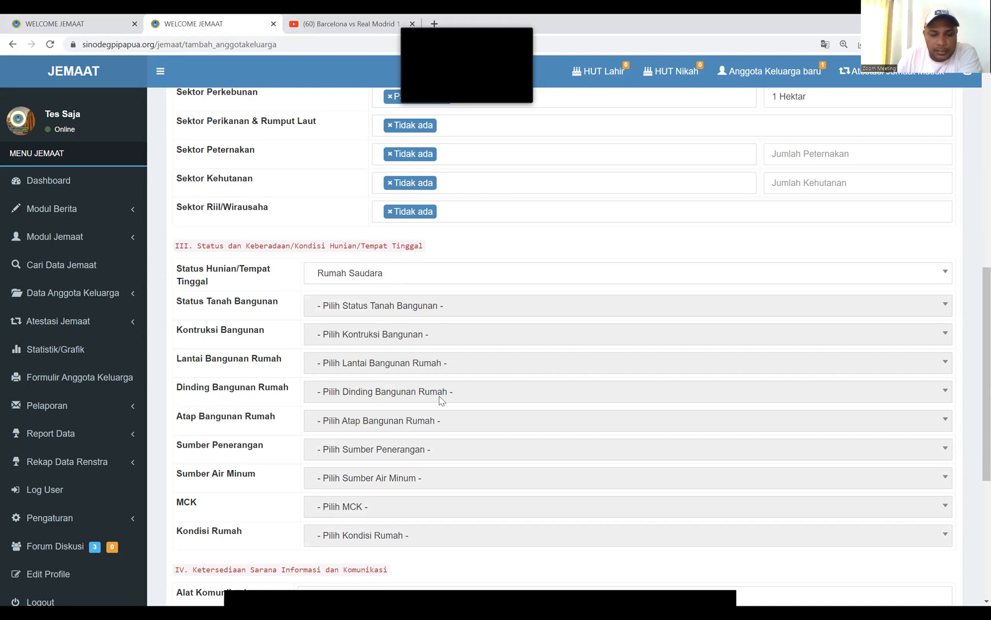
scroll(442, 400, down, 4)
Record HP Android, Tablet / iPad, HP iPhone, TV Indihome and Laptop/Notebook as owned devices
click(327, 425)
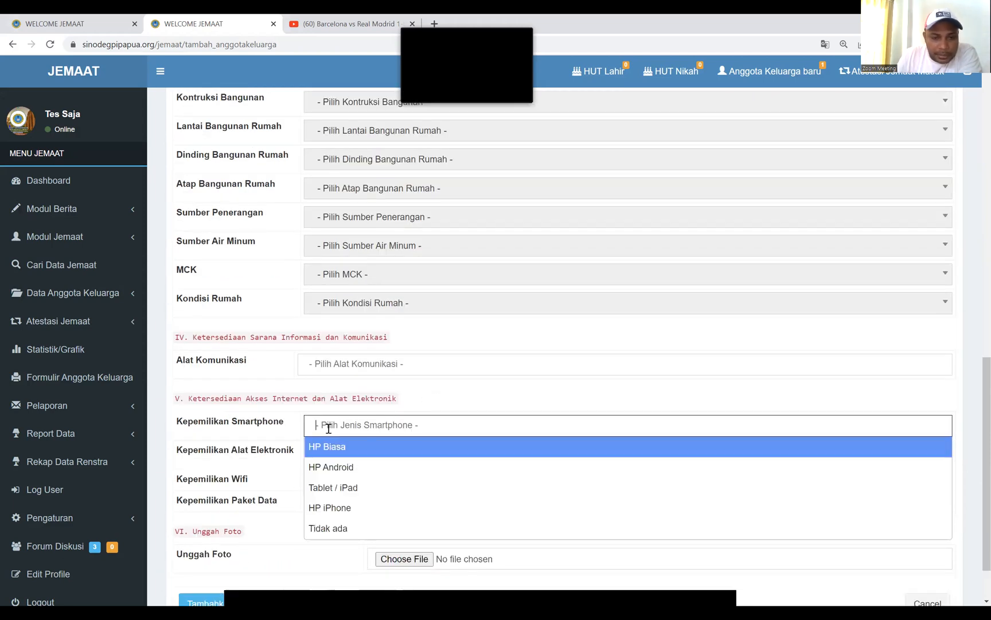
click(354, 466)
click(400, 429)
click(356, 487)
click(449, 430)
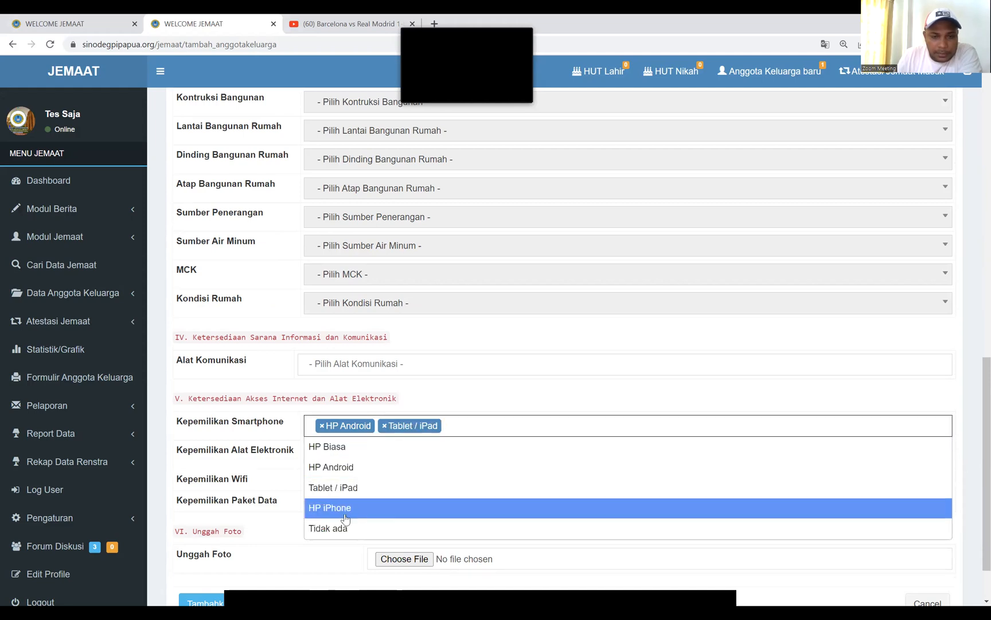
click(330, 508)
click(343, 453)
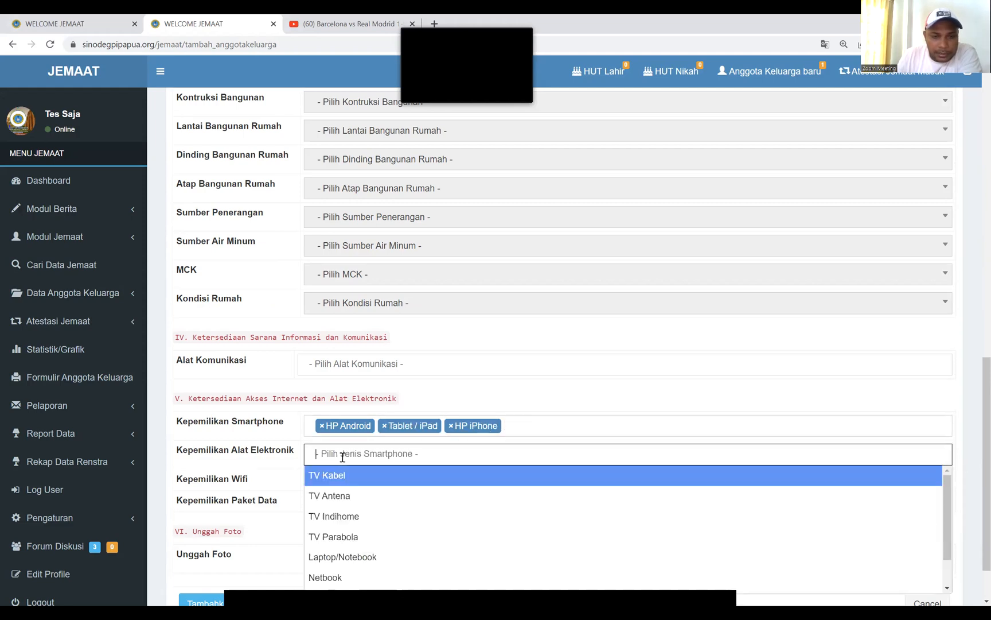
click(347, 516)
click(445, 459)
click(366, 552)
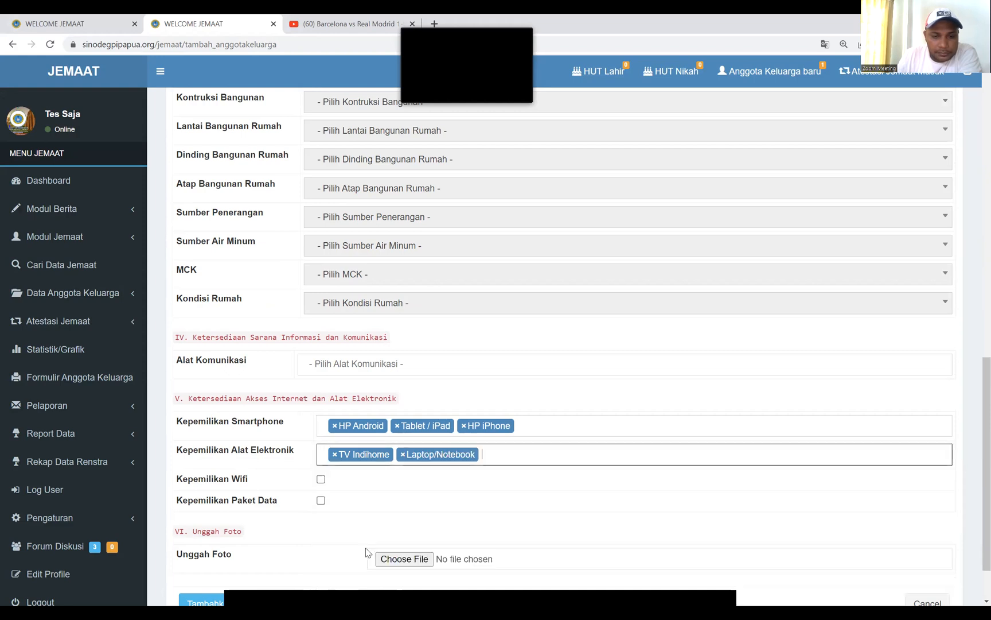
Tick Wifi and Paket Data, attach the portrait photo, and save the new member
click(322, 480)
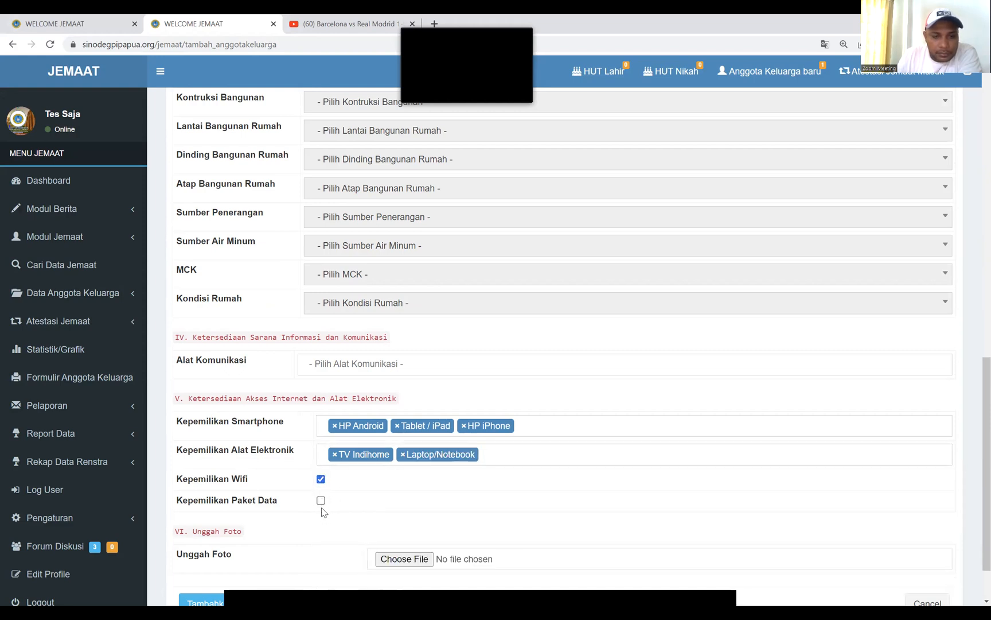
click(320, 500)
scroll(631, 477, down, 1)
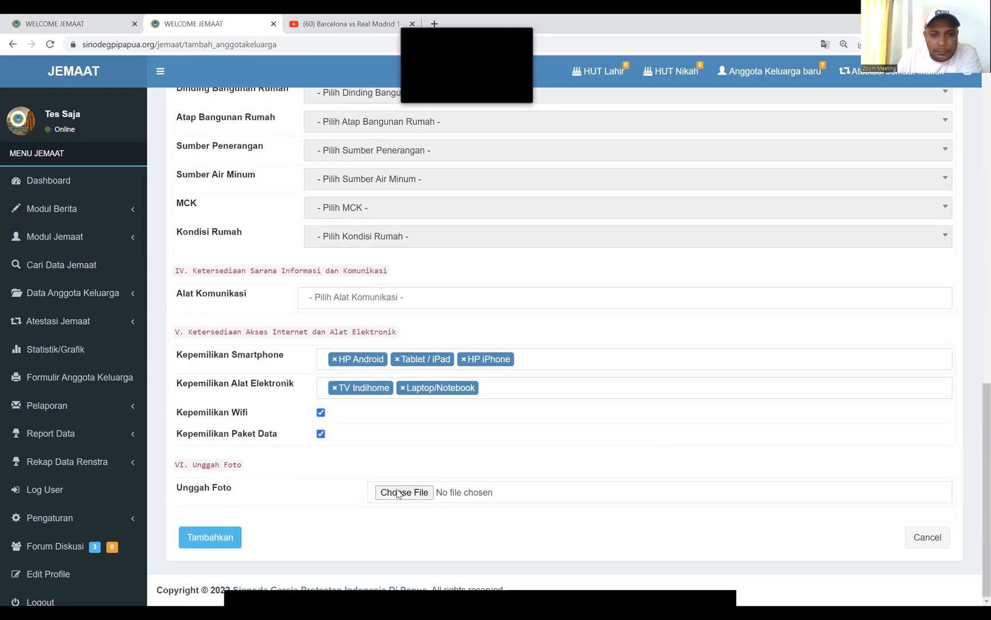
click(404, 492)
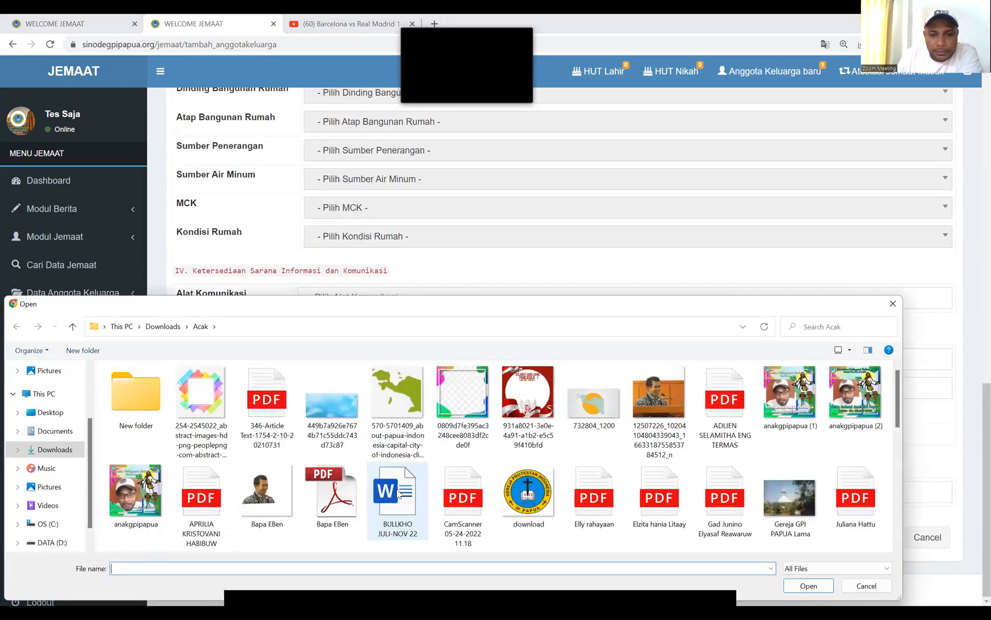
click(275, 484)
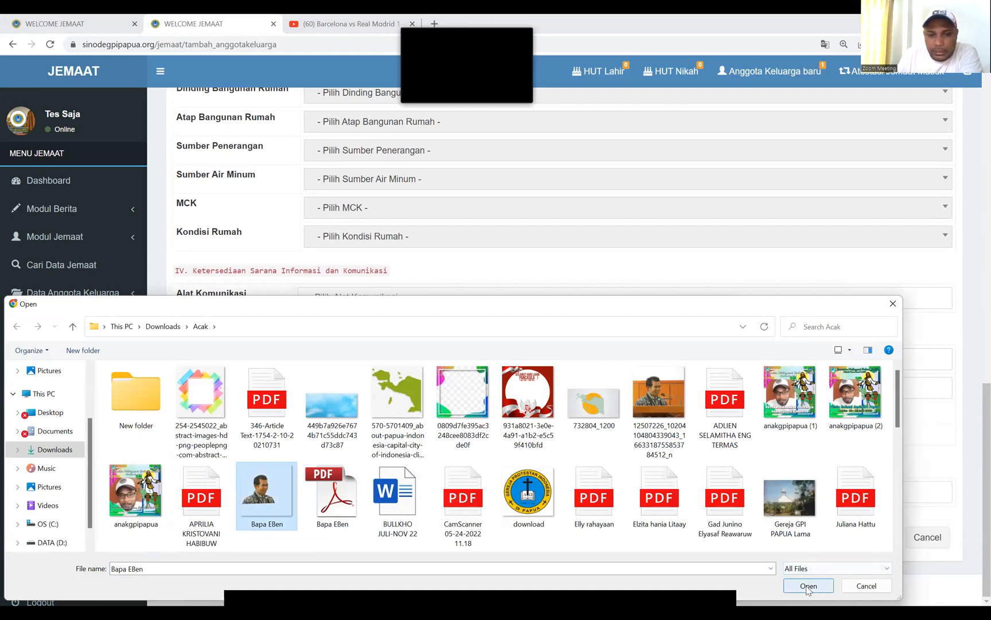
click(808, 586)
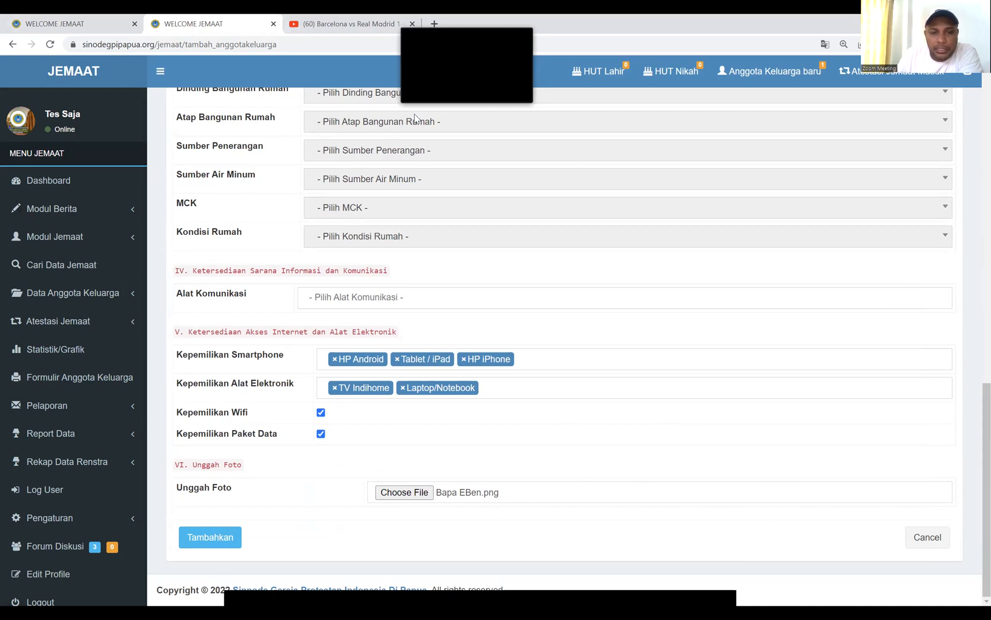
click(216, 538)
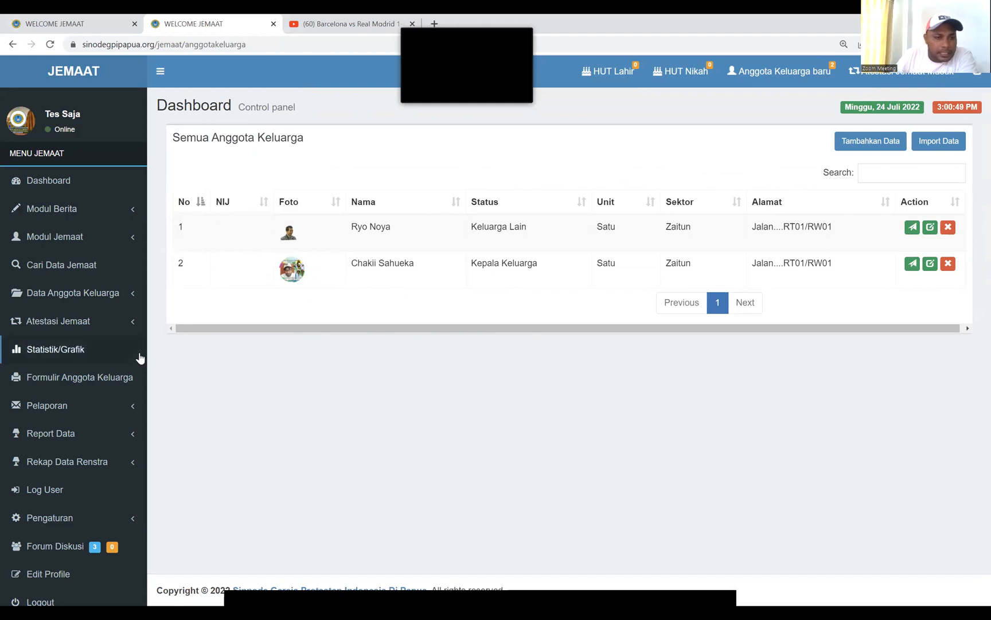
Go to the Formulir Anggota Keluarga page from the left sidebar
click(96, 383)
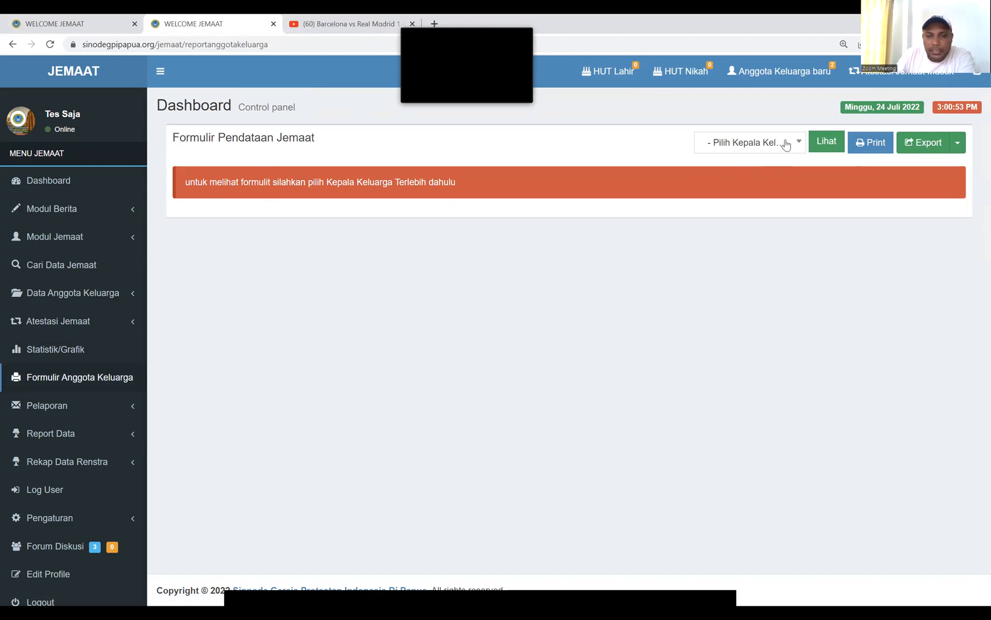
Pick a household head under Pilih Kepala Keluarga and load their two-member family table
click(786, 144)
click(732, 208)
click(824, 145)
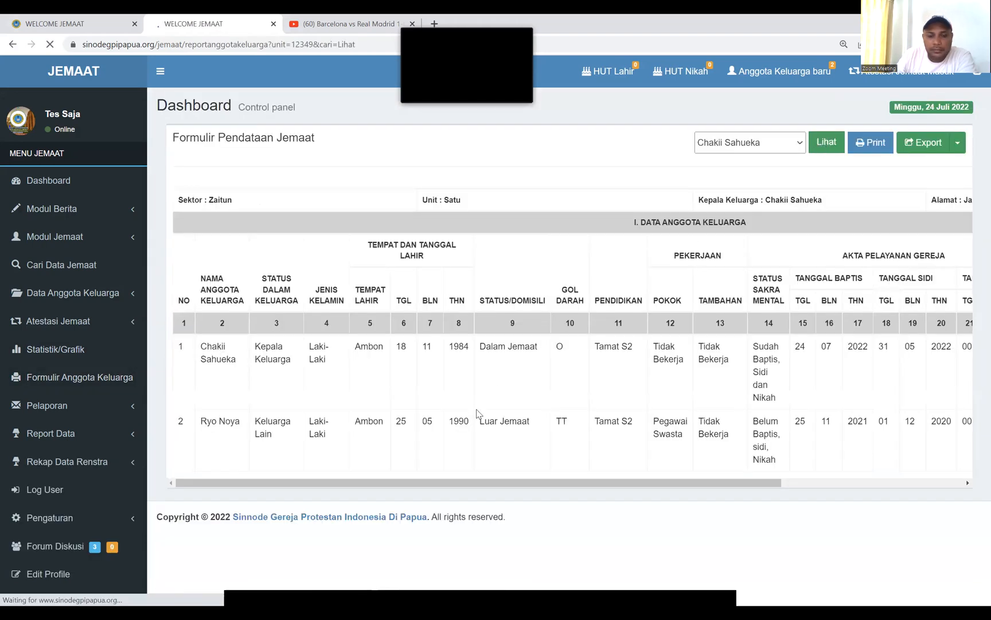
drag(475, 483, 924, 497)
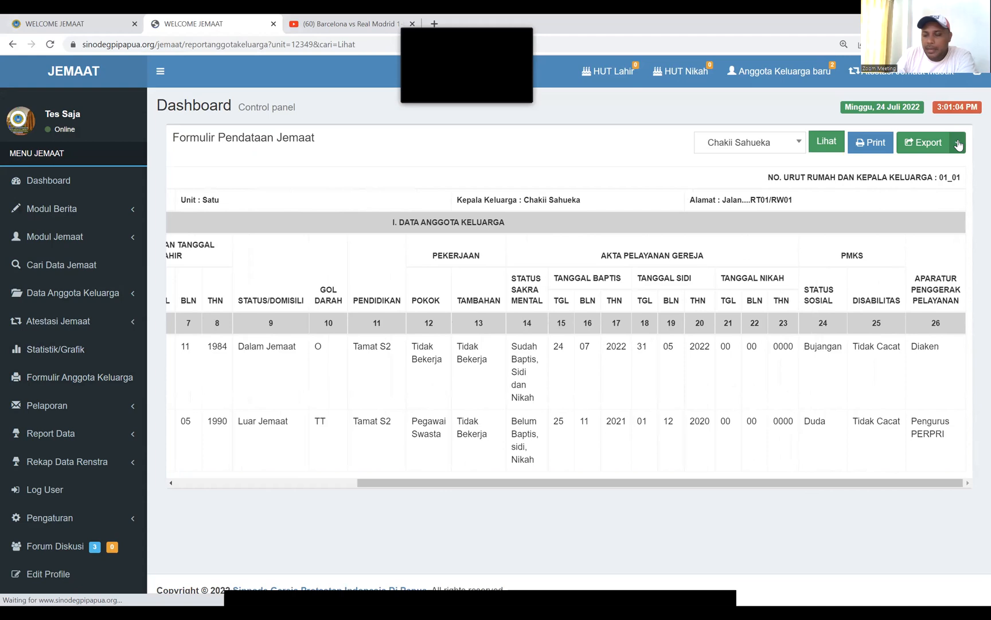
Show the Export format choices for the family report and scroll back across the table
click(958, 144)
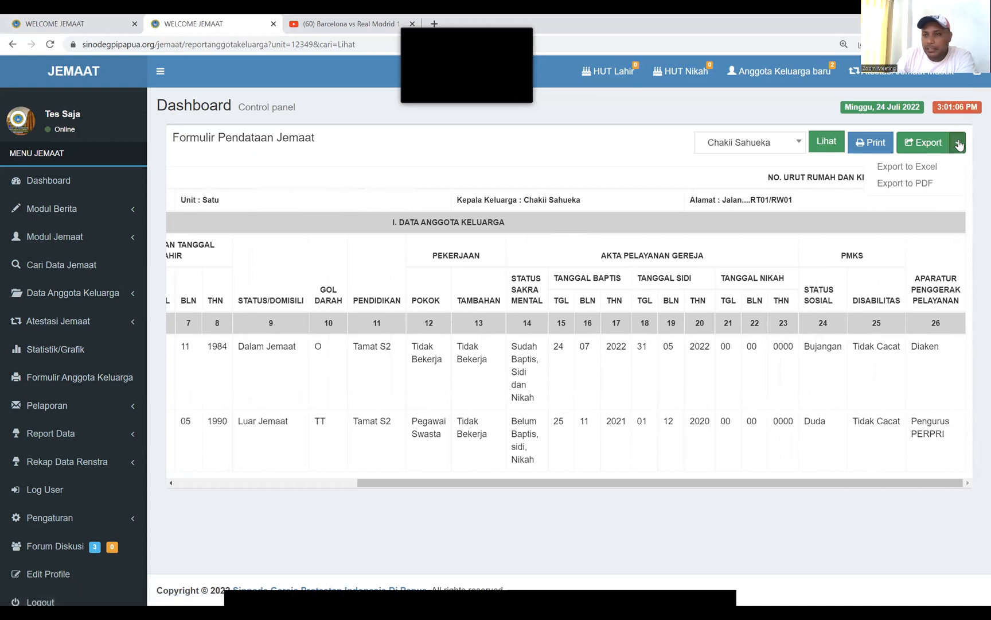
click(960, 147)
click(960, 148)
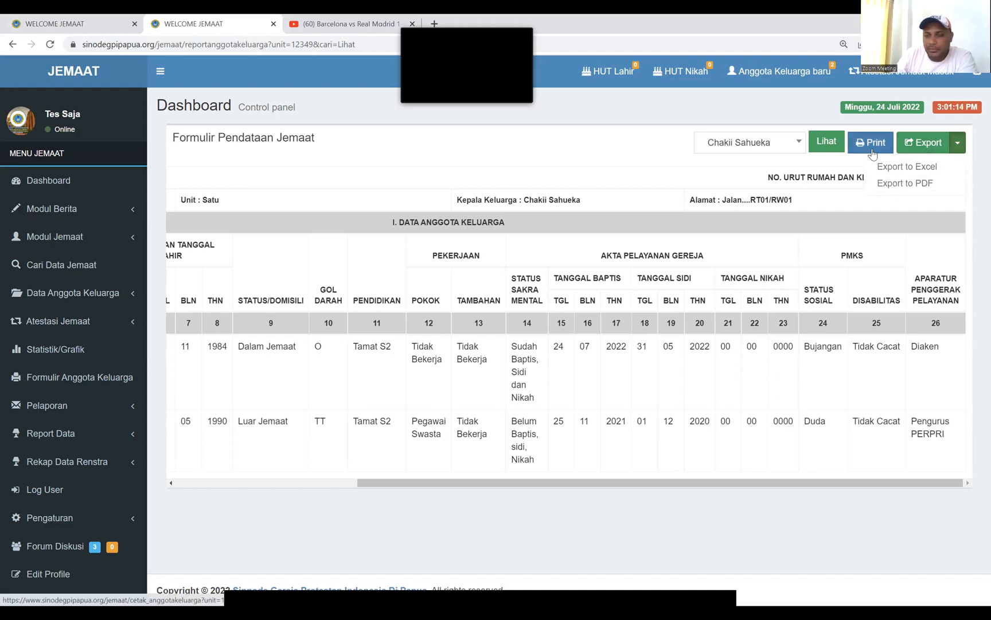
drag(491, 485, 310, 483)
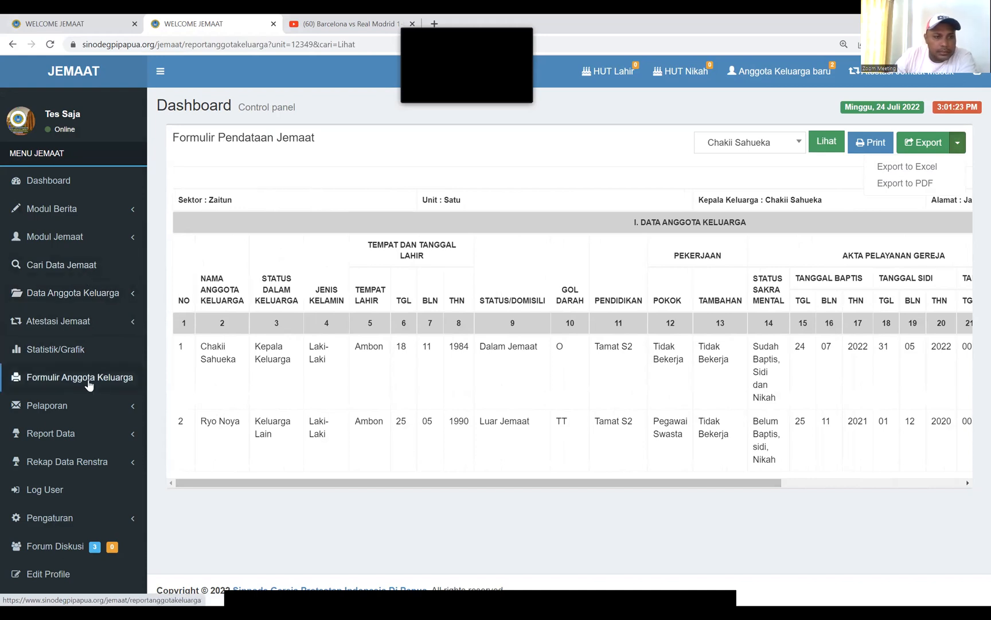
click(74, 294)
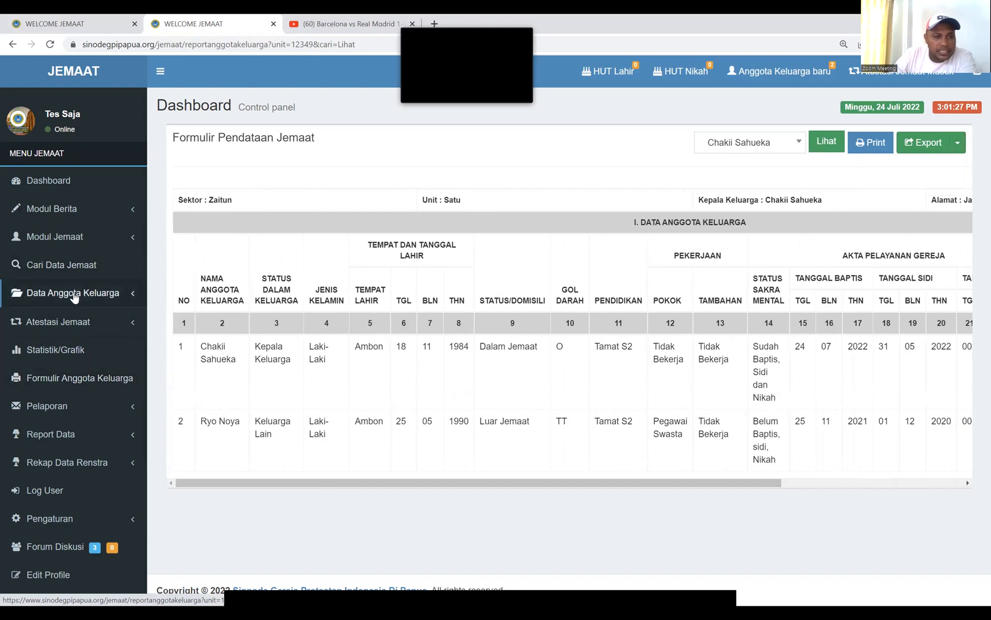
Open Anggota Keluarga > Keseluruhan and view the first member's Detail Data record
click(72, 336)
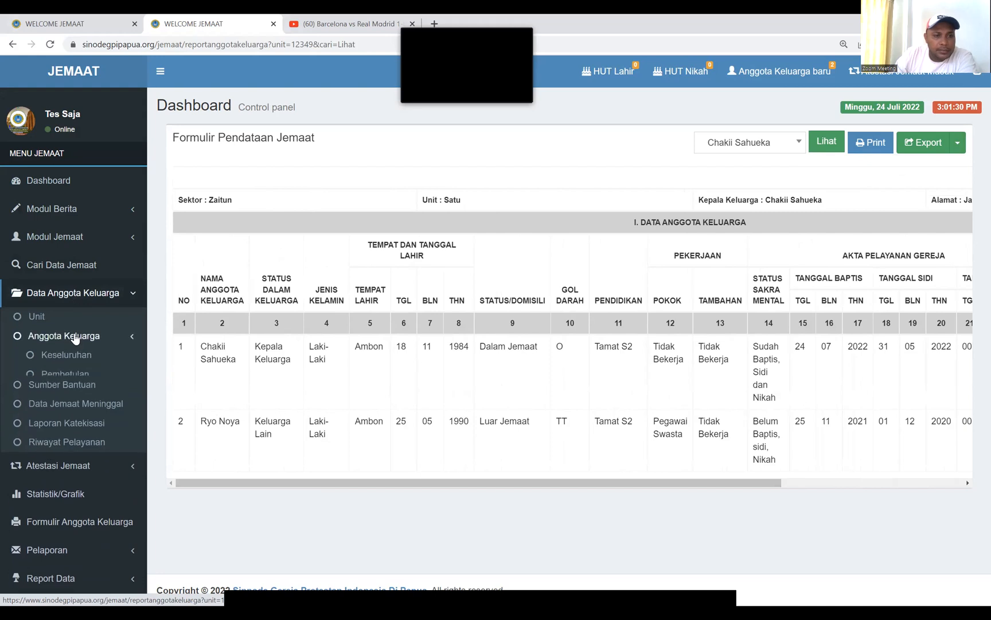
click(77, 357)
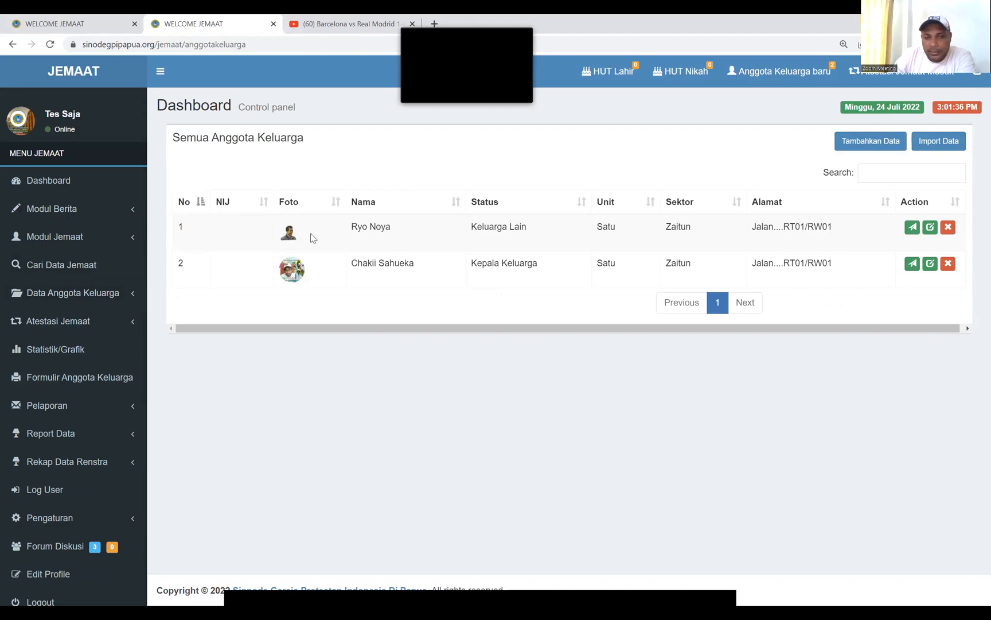
click(912, 228)
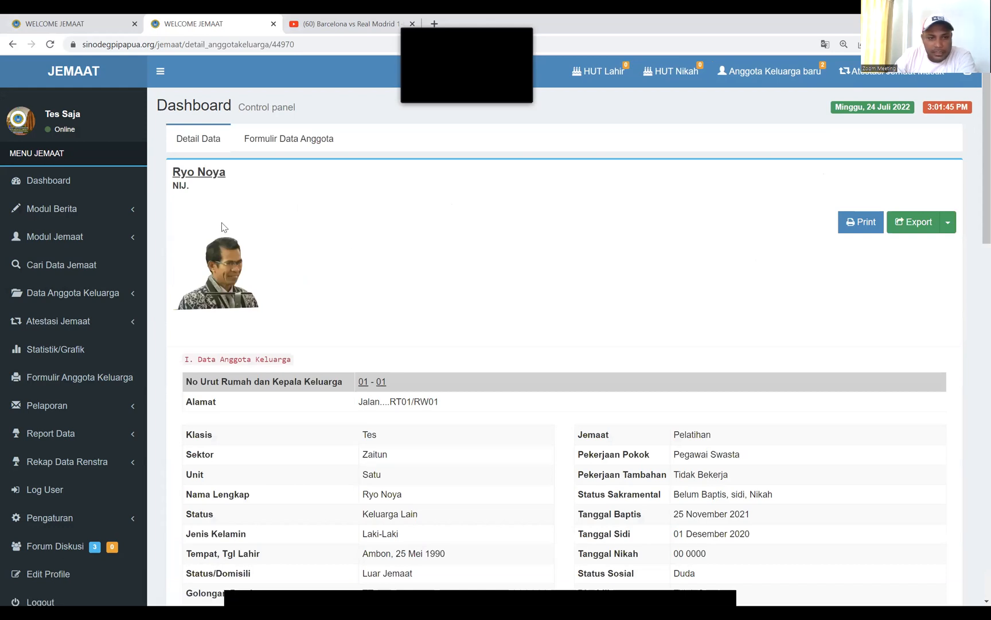
Scroll through the member's record to review its photo, family data and potential data
scroll(224, 227, down, 3)
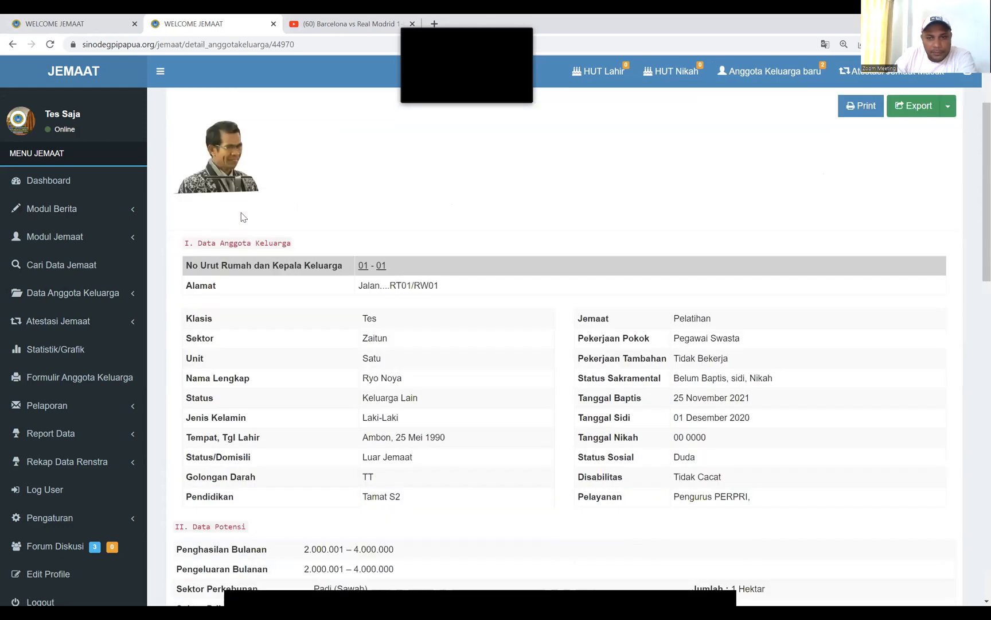
scroll(253, 211, down, 5)
scroll(252, 207, up, 3)
scroll(306, 241, up, 3)
scroll(305, 241, down, 15)
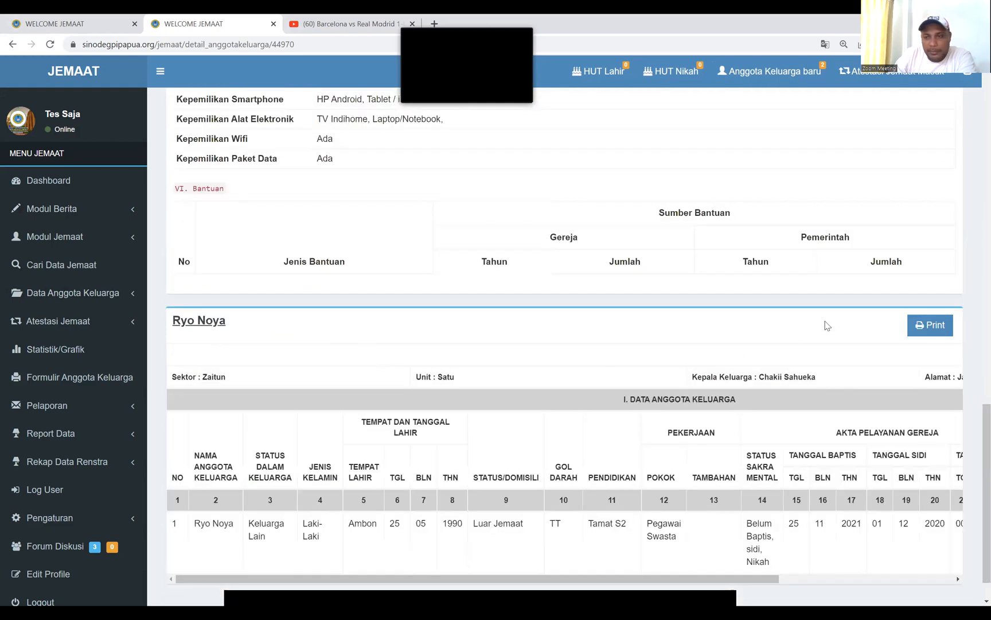
scroll(907, 337, up, 4)
scroll(828, 395, down, 5)
drag(722, 539, 865, 539)
click(863, 538)
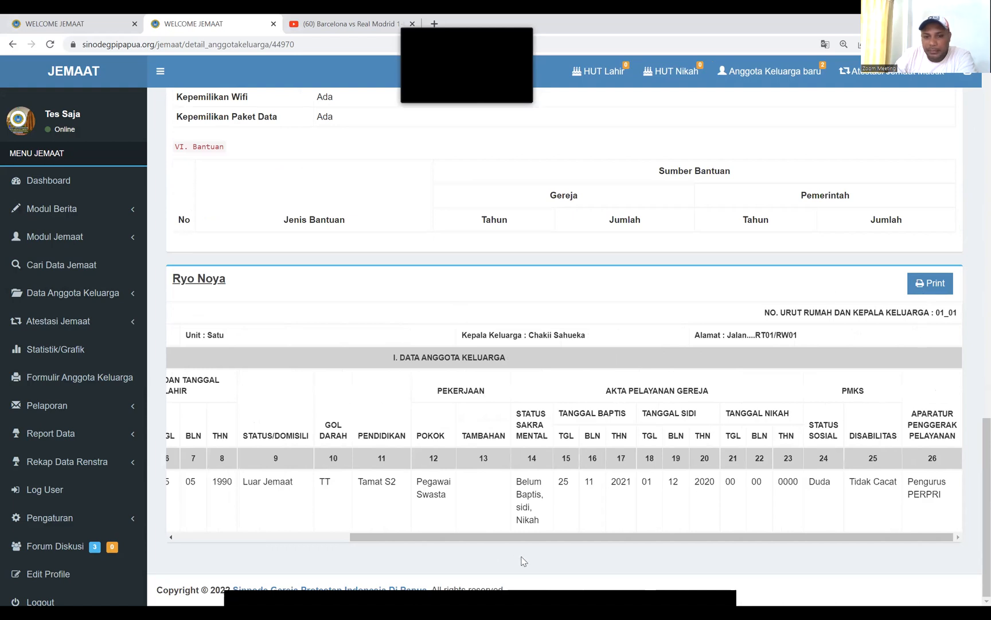
drag(565, 542, 554, 495)
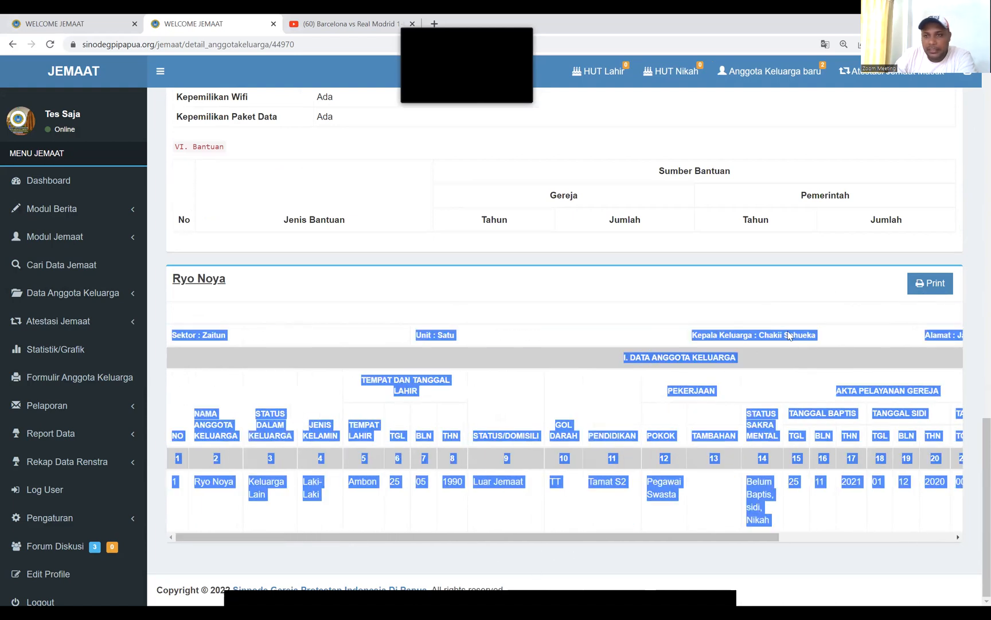
scroll(792, 328, up, 7)
scroll(797, 330, up, 10)
Show the Export options for this member's record and scroll down the detail page
click(949, 225)
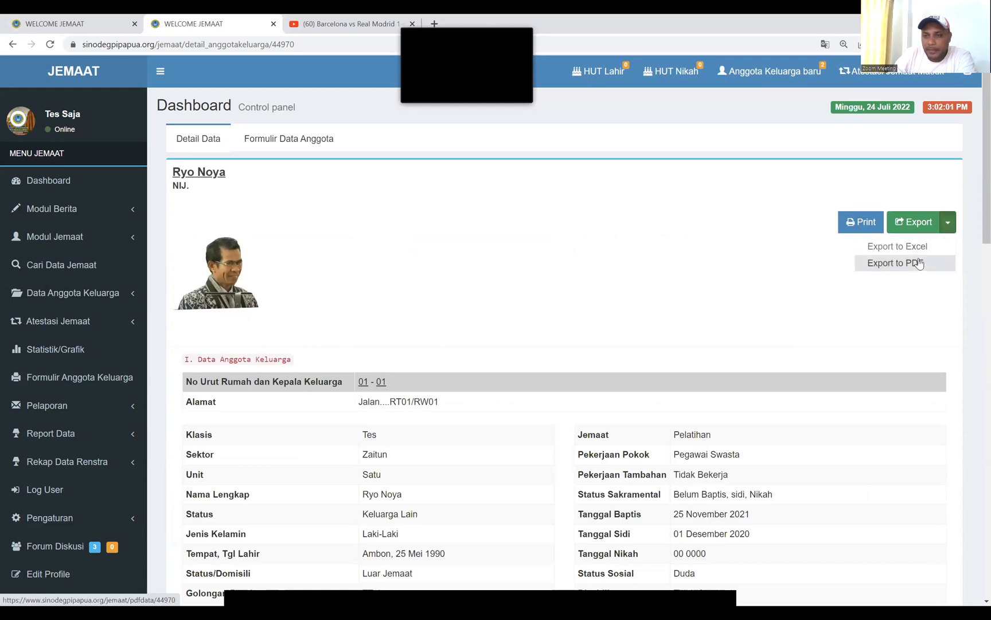
scroll(645, 258, down, 5)
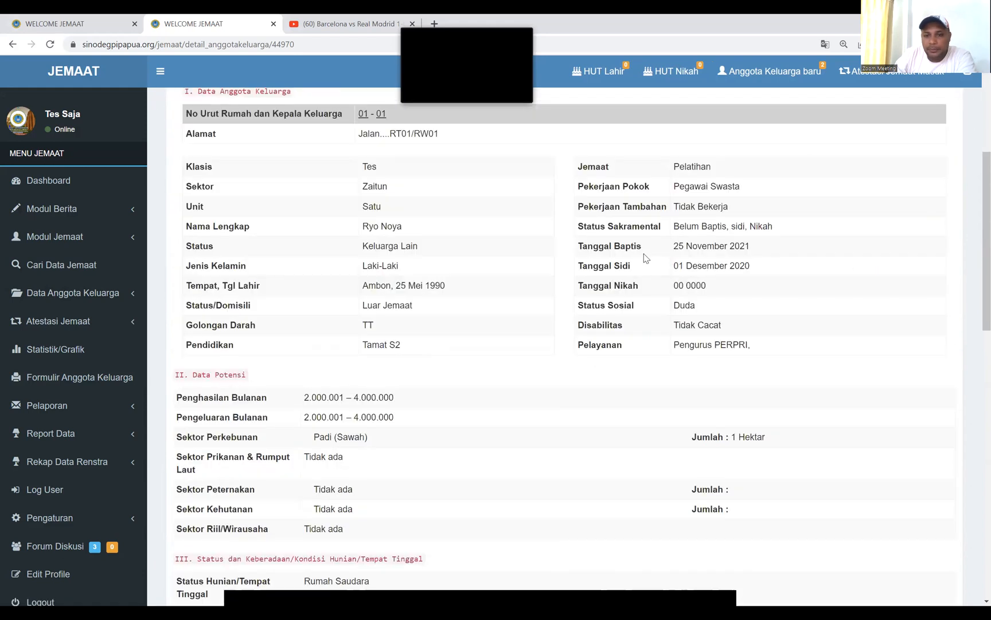
scroll(645, 258, down, 10)
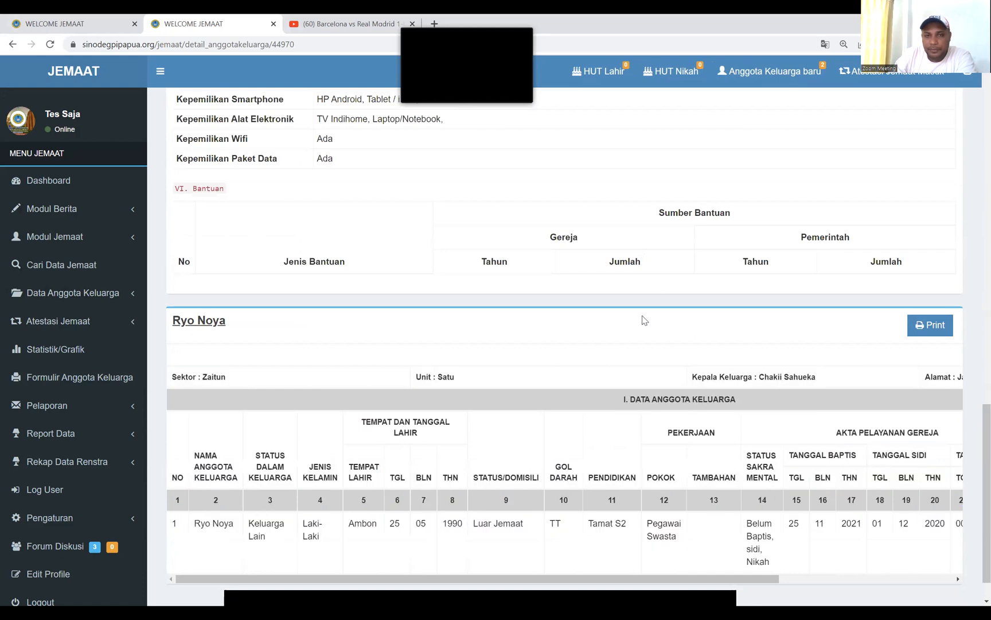
scroll(572, 256, down, 1)
drag(722, 536, 575, 542)
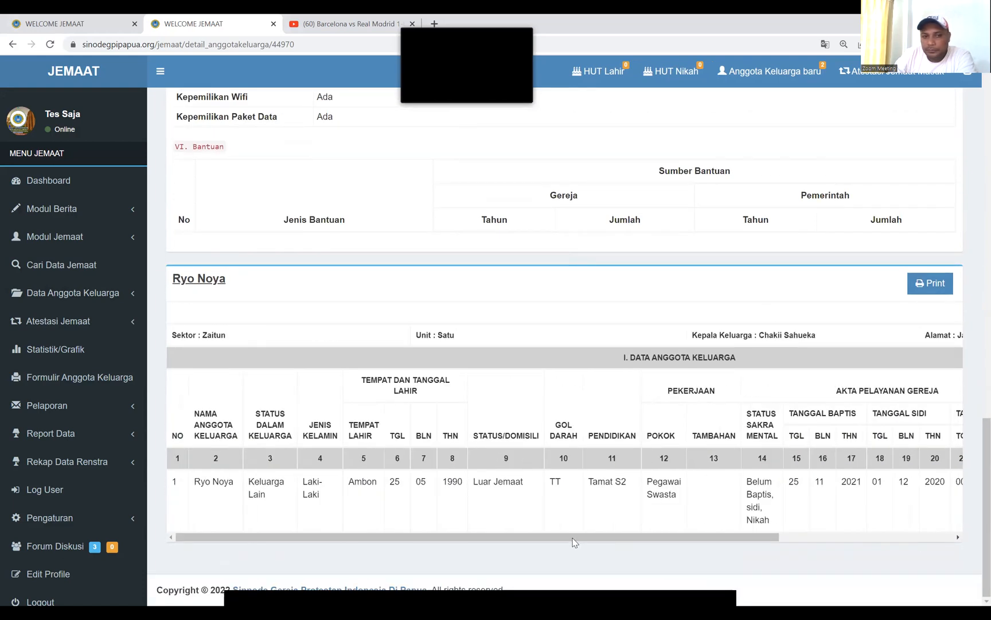
scroll(148, 250, up, 15)
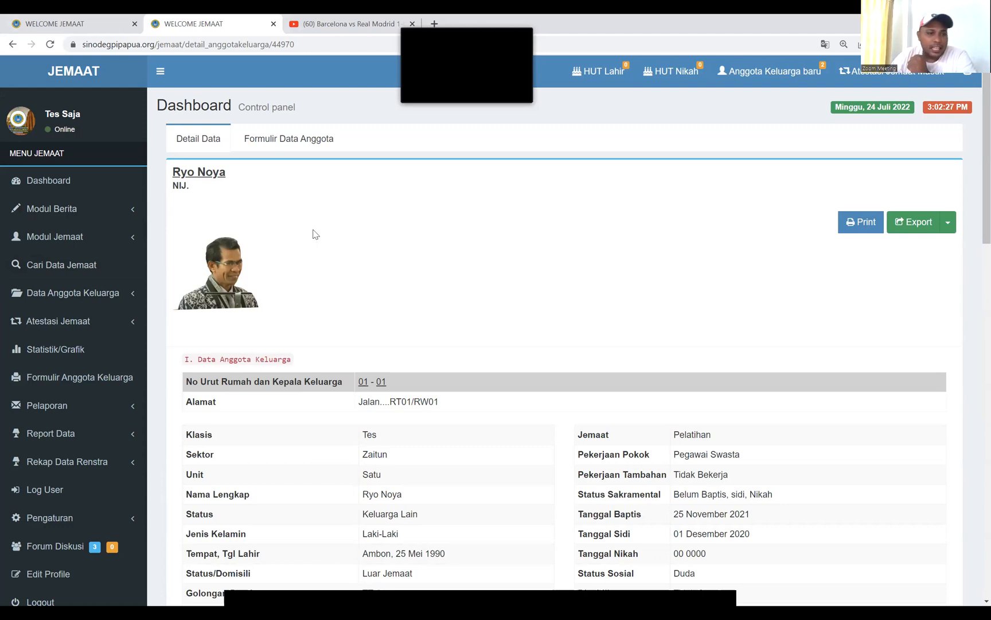
click(127, 294)
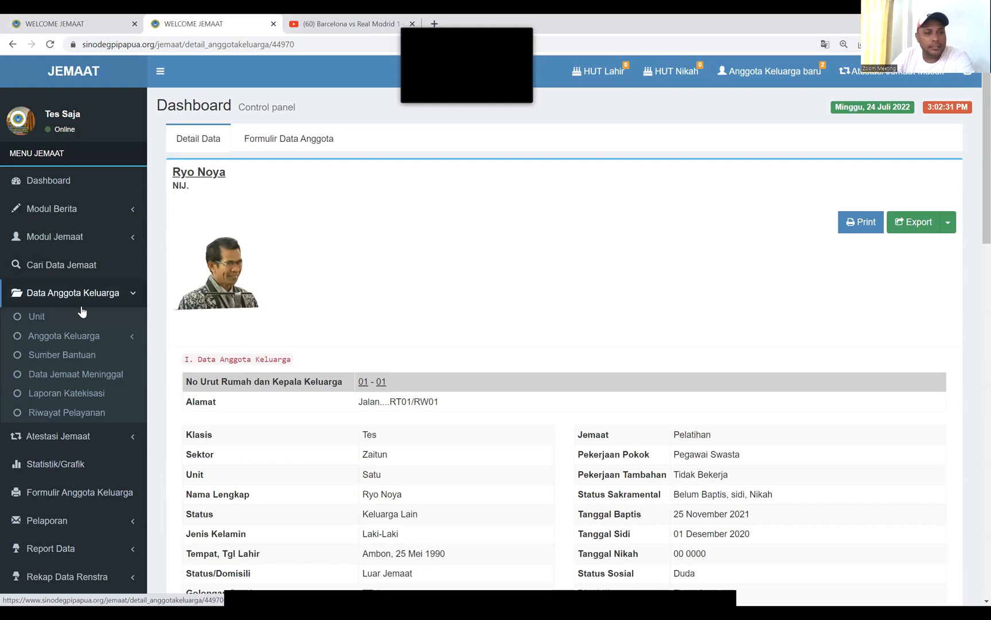
From the Unit Keluarga list with one Zaitun/Satu unit, start a new family unit
click(41, 321)
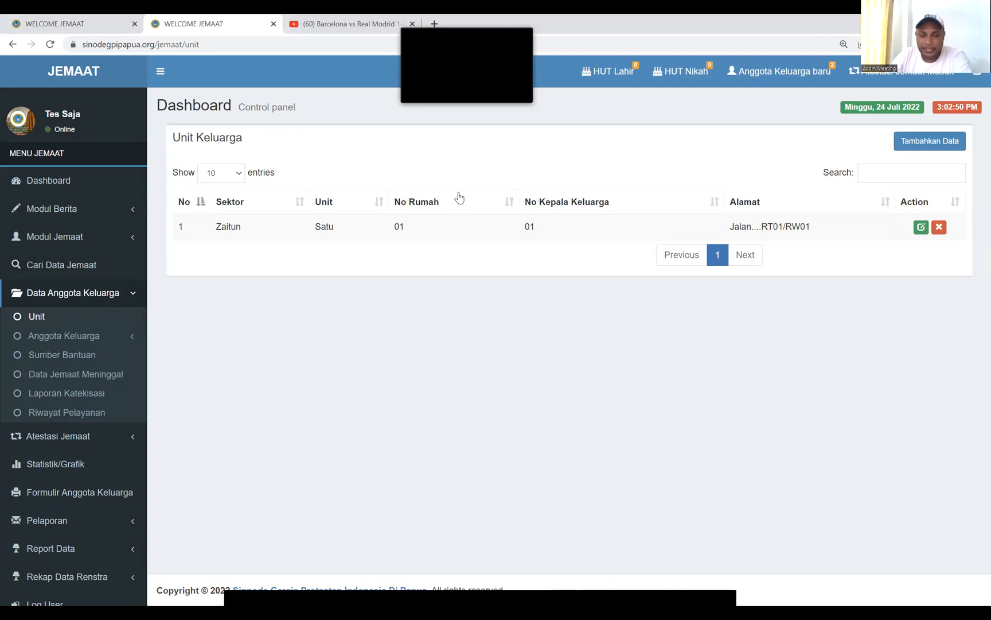
click(930, 143)
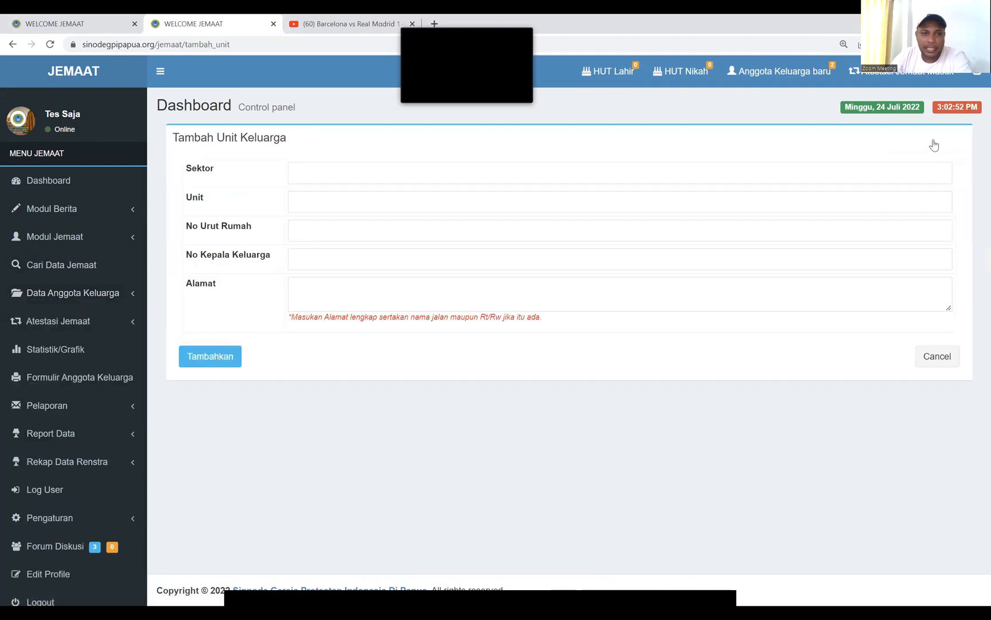
Enter Sektor Zaitun, Unit Satu, No Urut Rumah 01 and No Kepala Keluarga 02
click(363, 176)
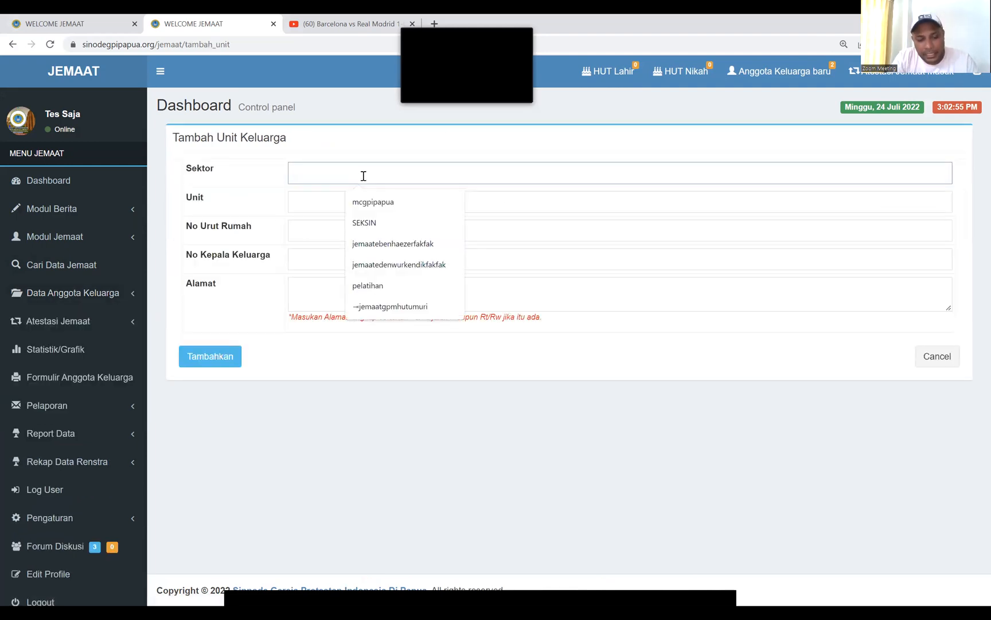
text(Zai)
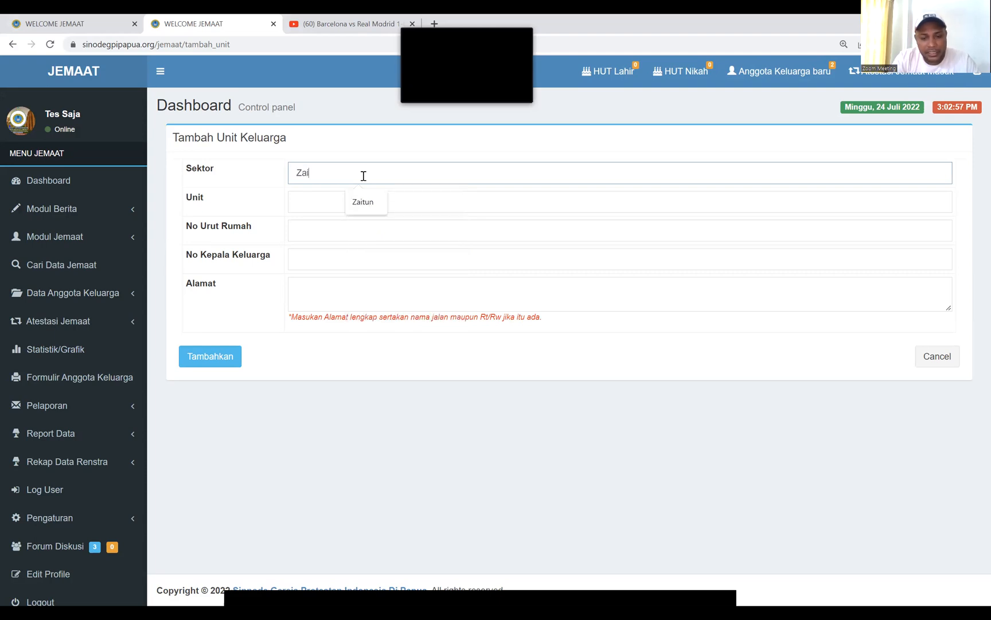
text(tun)
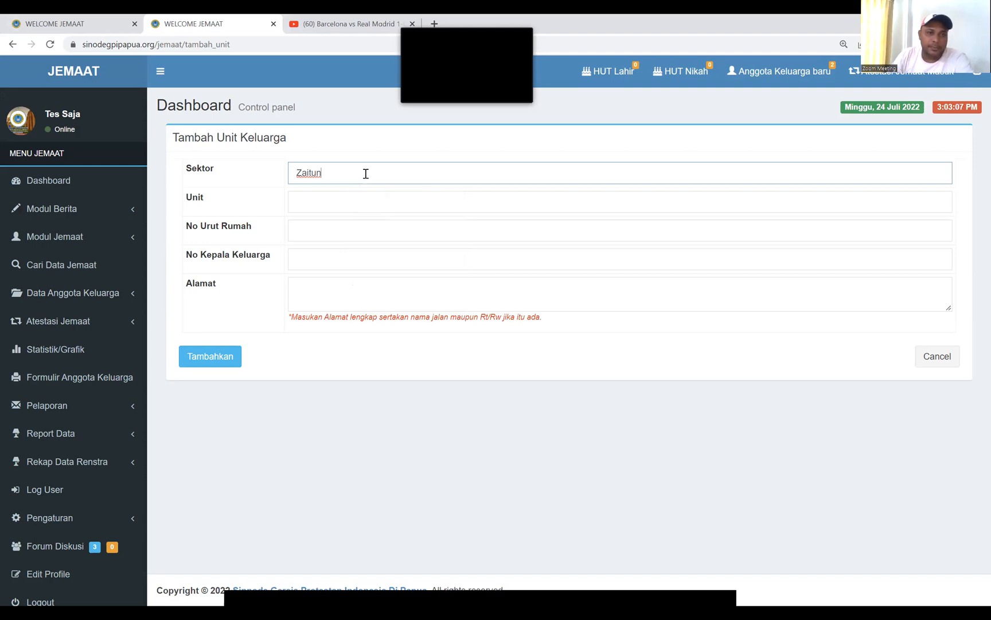
click(325, 199)
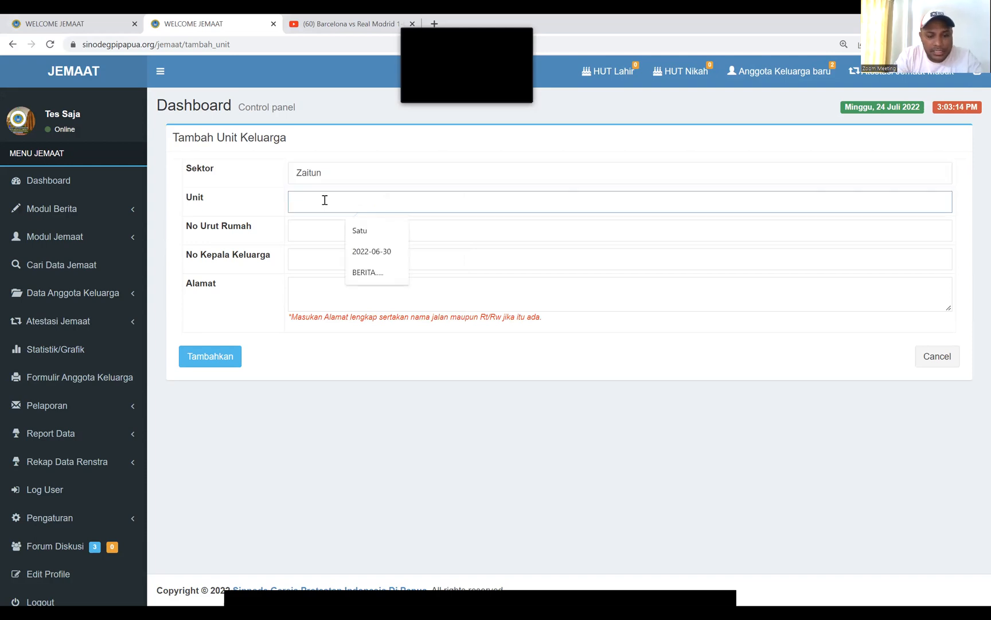
text(Satu)
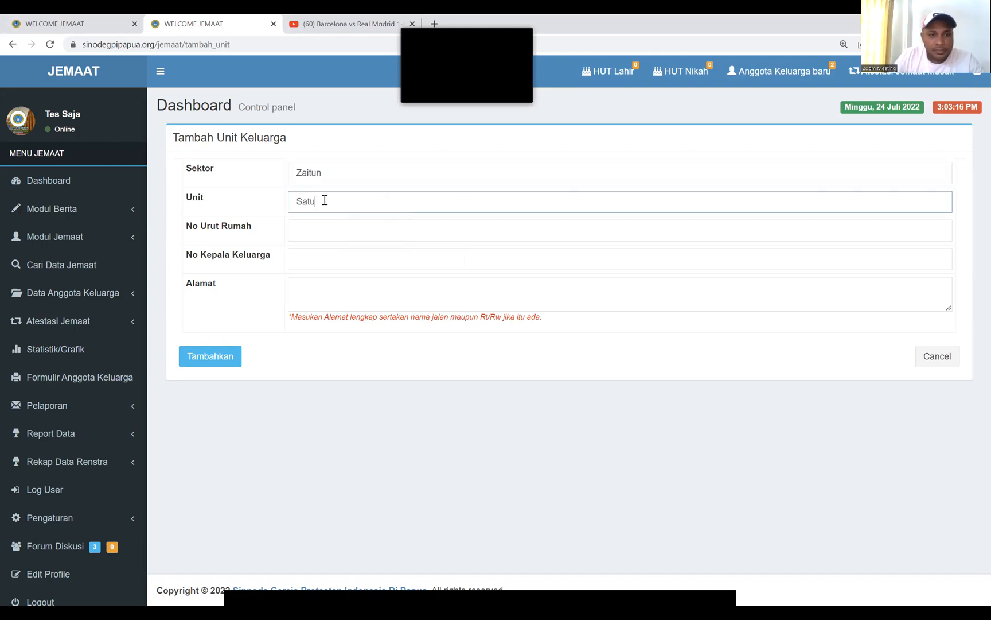
click(315, 225)
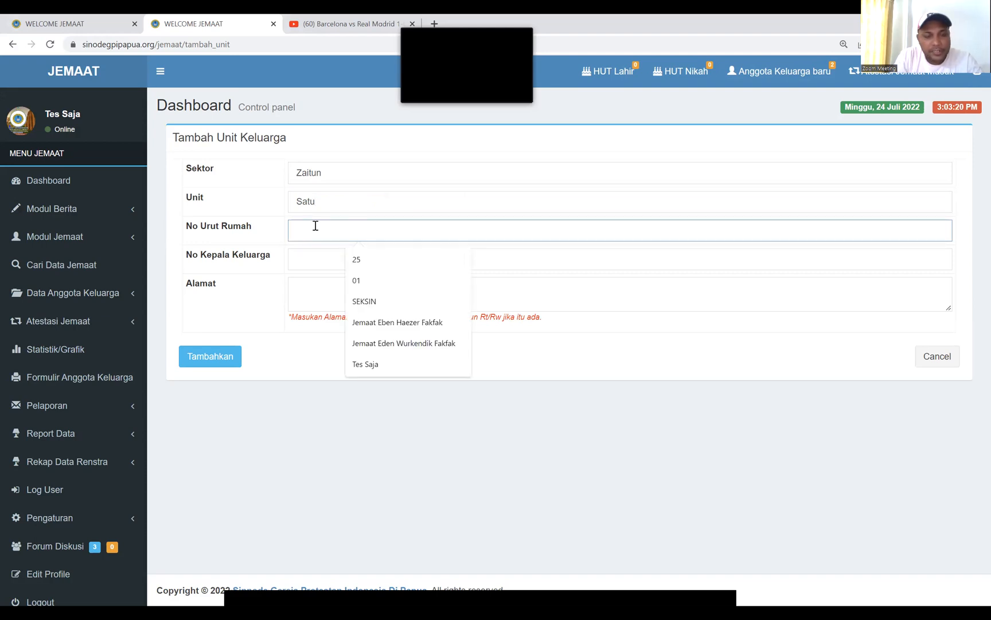
text(01)
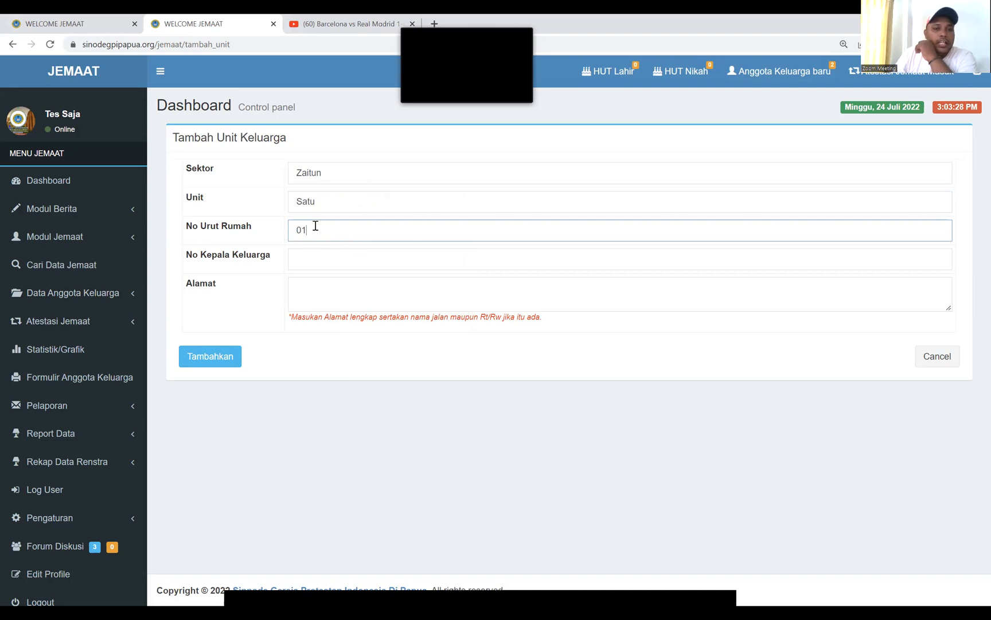
click(307, 256)
text(02)
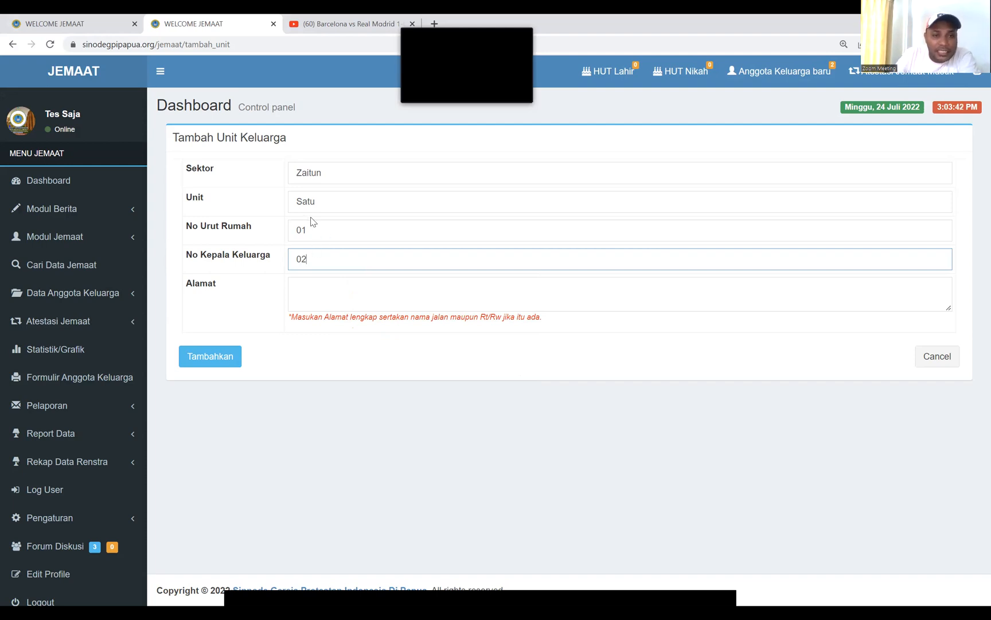
click(316, 230)
Change the house number to 78 and retype the family head number as 02
key(BackSpace)
key(BackSpace)
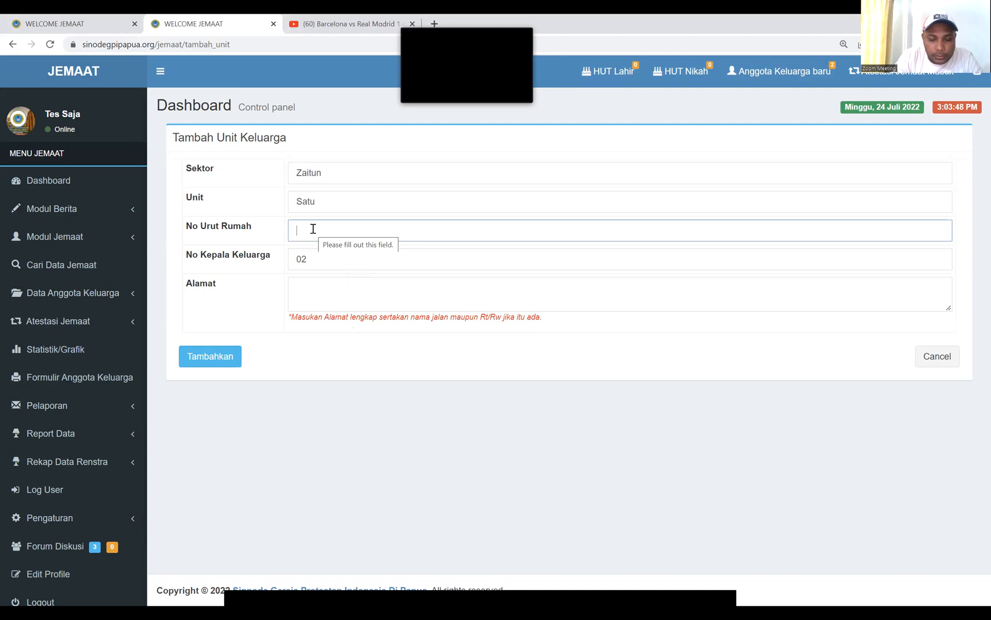
text(78)
click(315, 260)
key(BackSpace)
key(BackSpace)
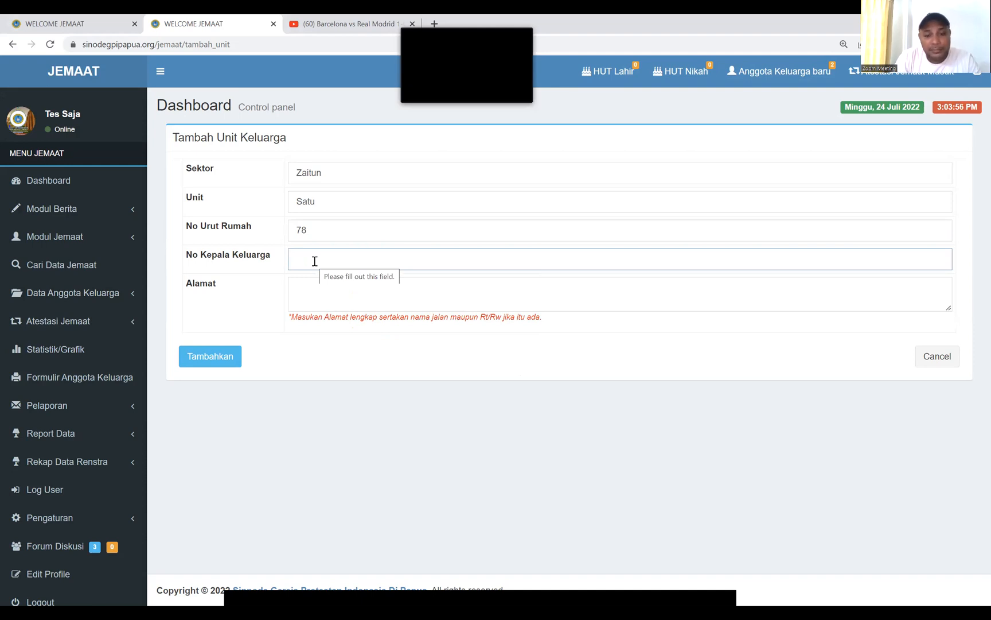
text(01)
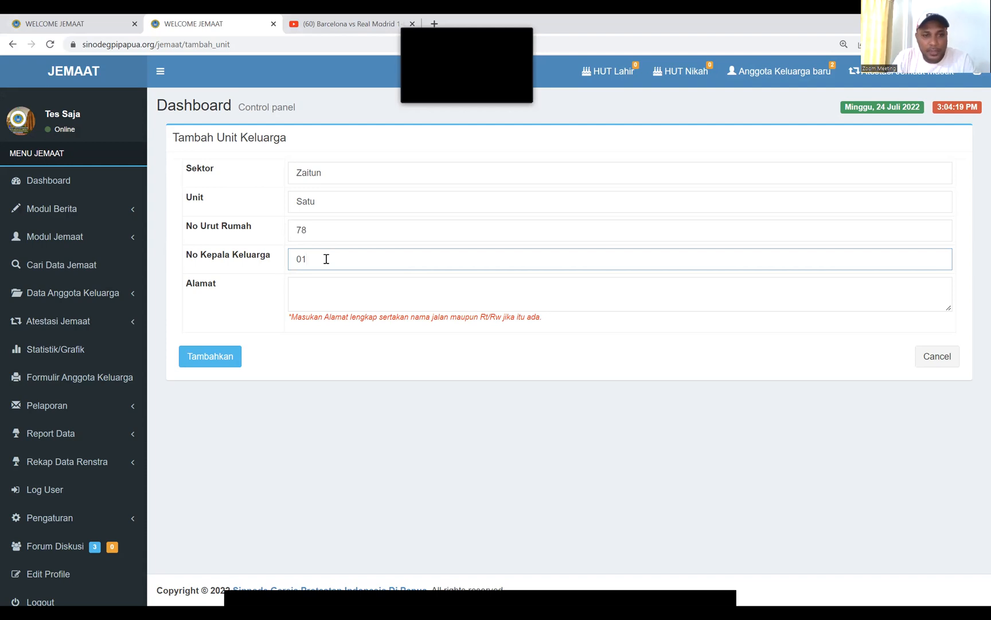
key(BackSpace)
text(2)
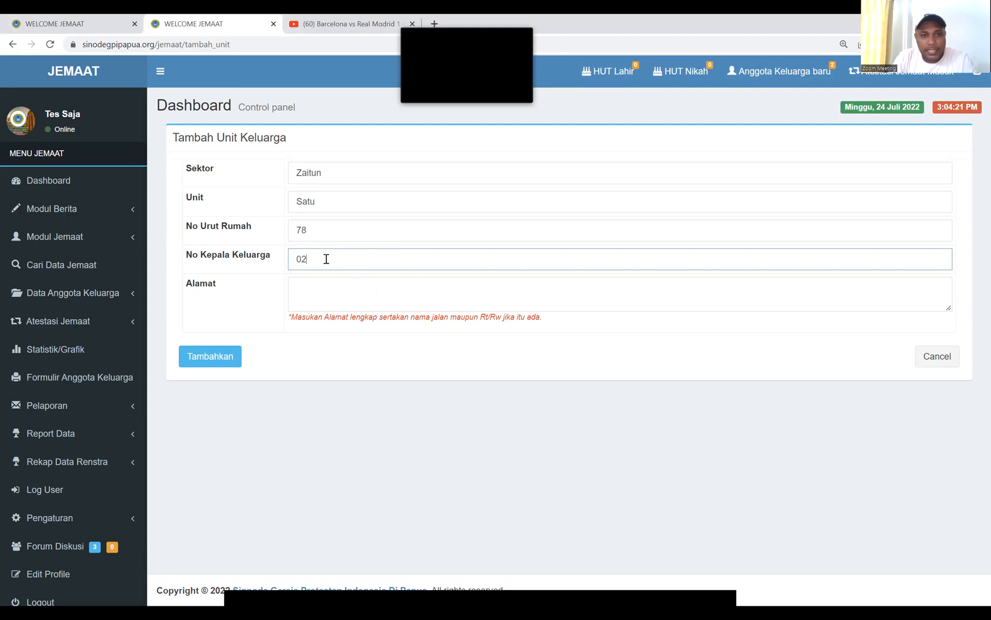
Set No Urut Rumah back to 01 and change No Kepala Keluarga to 03
click(325, 230)
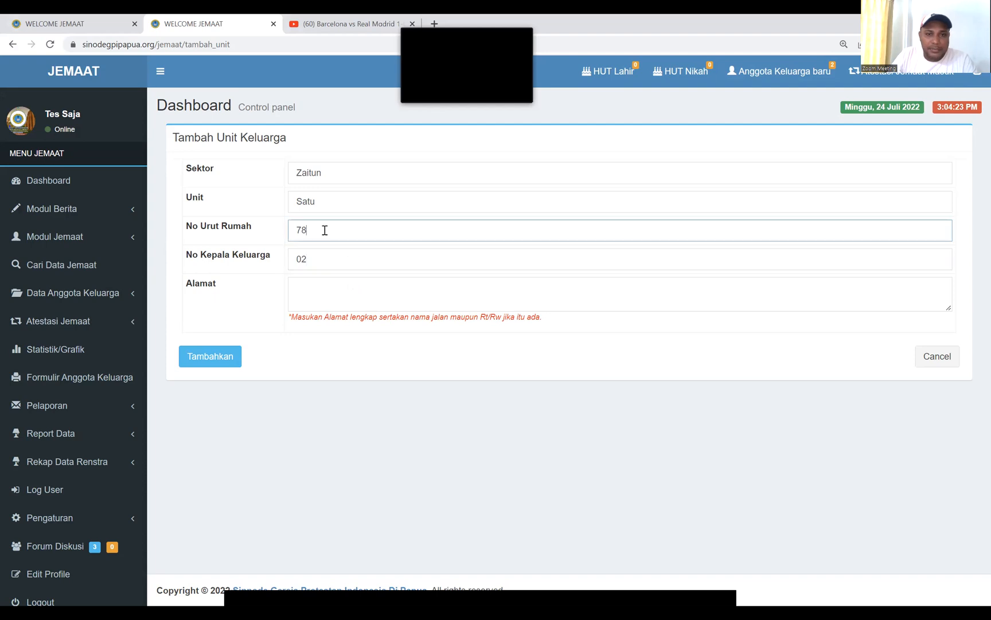
key(BackSpace)
key(BackSpace)
text(02)
key(BackSpace)
text(1)
double_click(310, 259)
key(BackSpace)
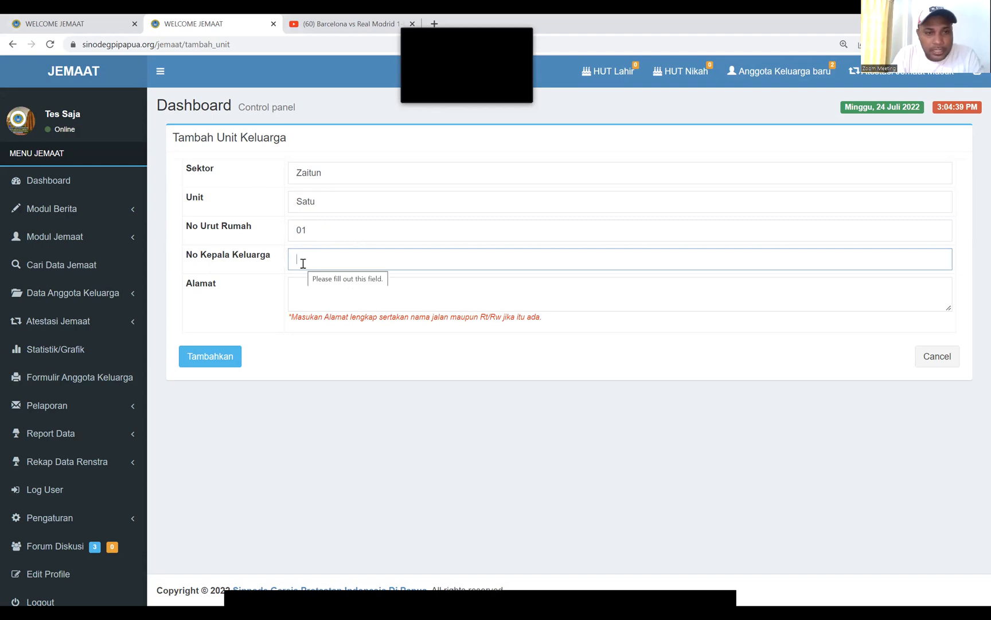
text(03)
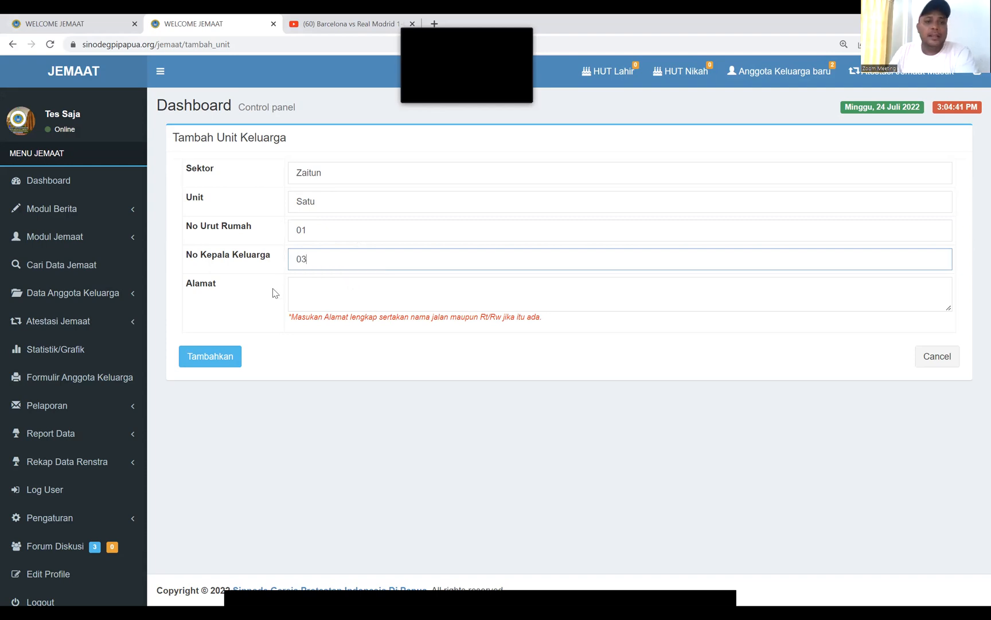
Fill the address 'jalan..... RT./RW' and save the Zaitun/Satu unit with house 01, head 03
click(213, 359)
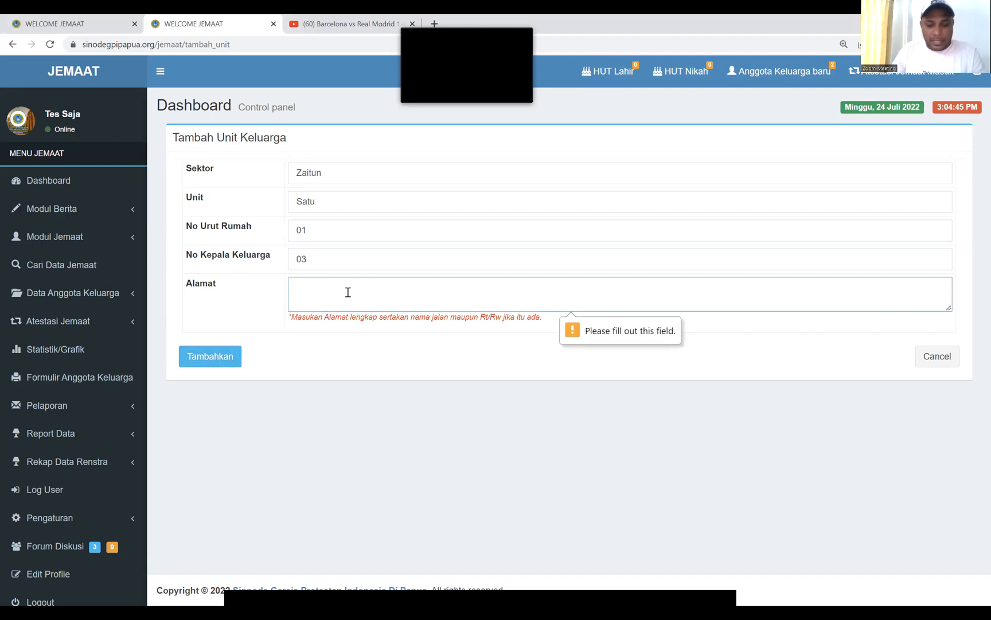
text(jalan beli)
key(BackSpace)
key(BackSpace)
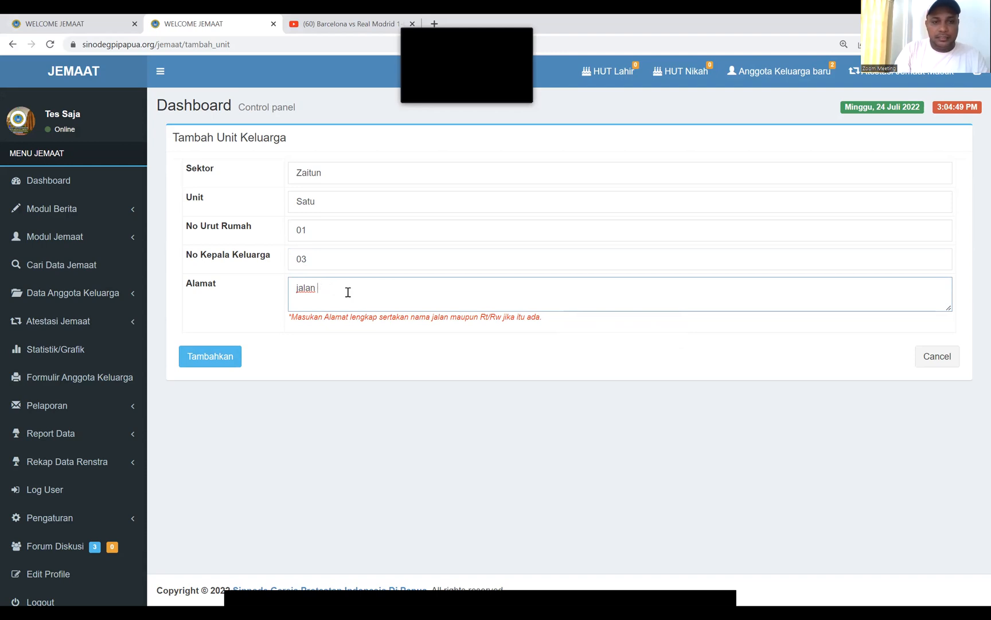
text(.....)
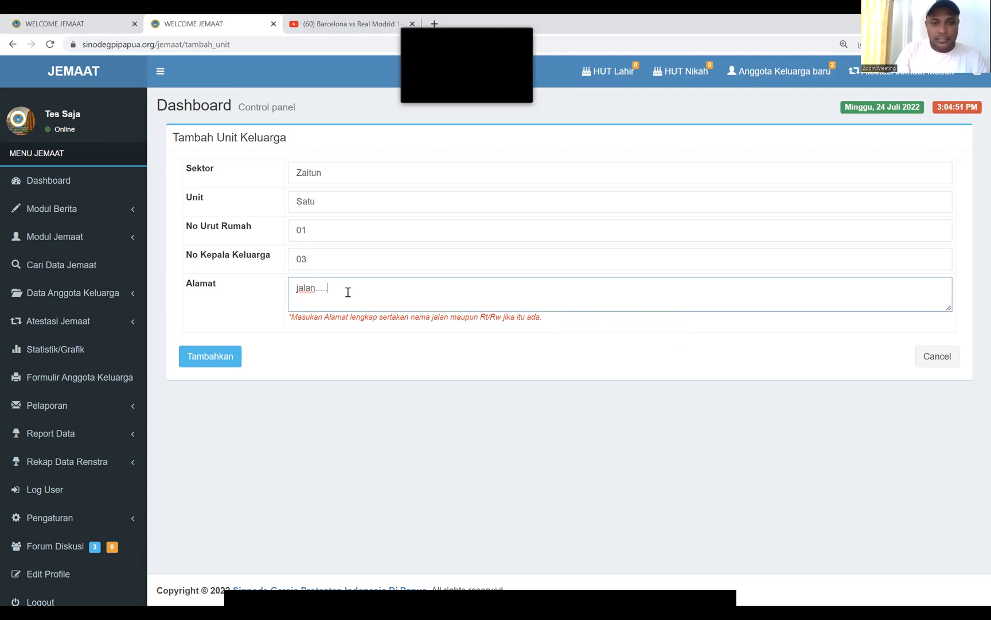
text( RT)
text(.)
text(/)
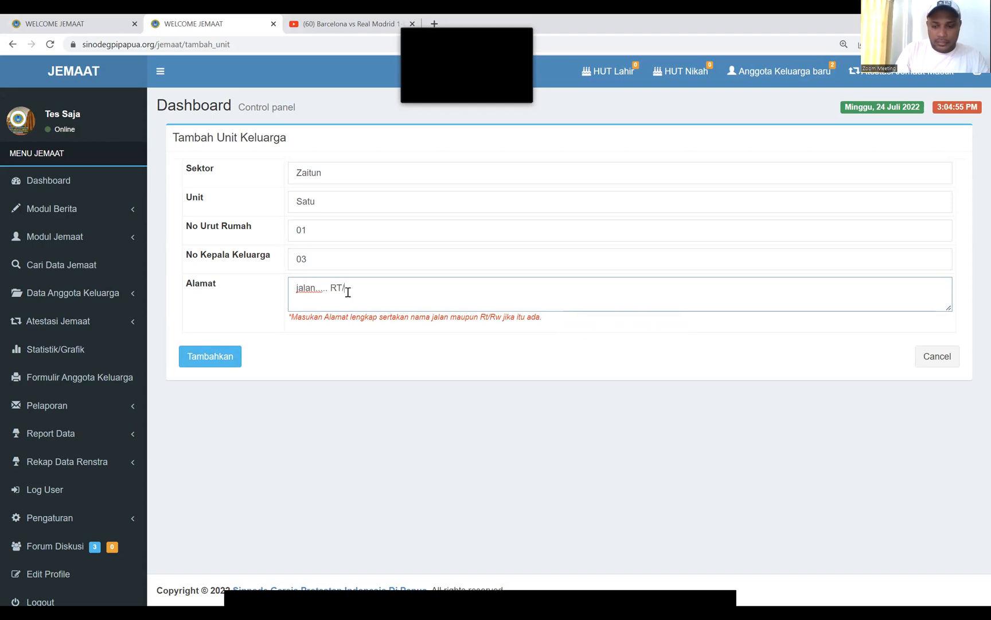
text(RW)
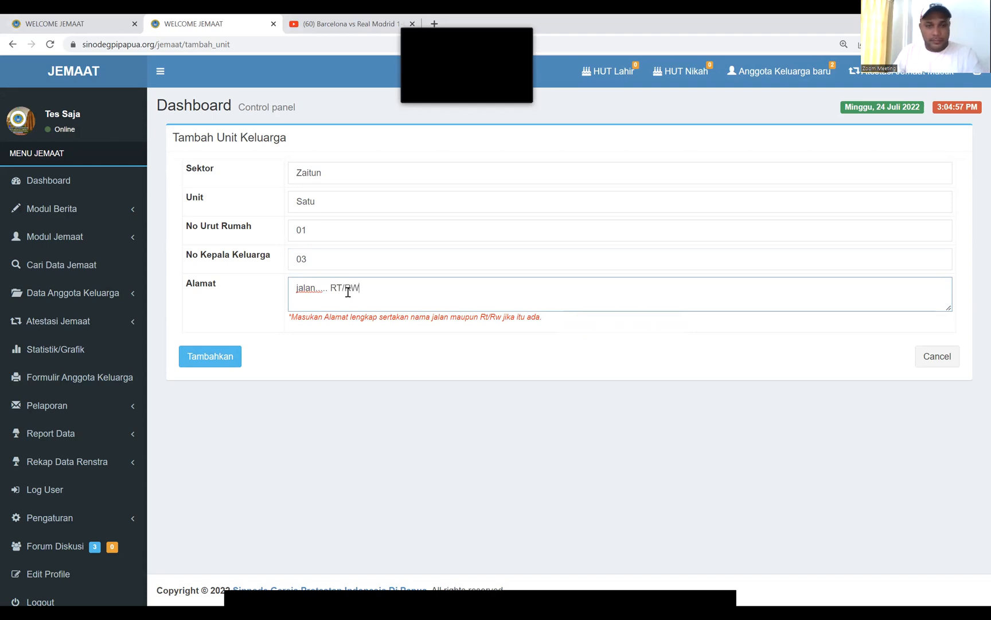
click(218, 360)
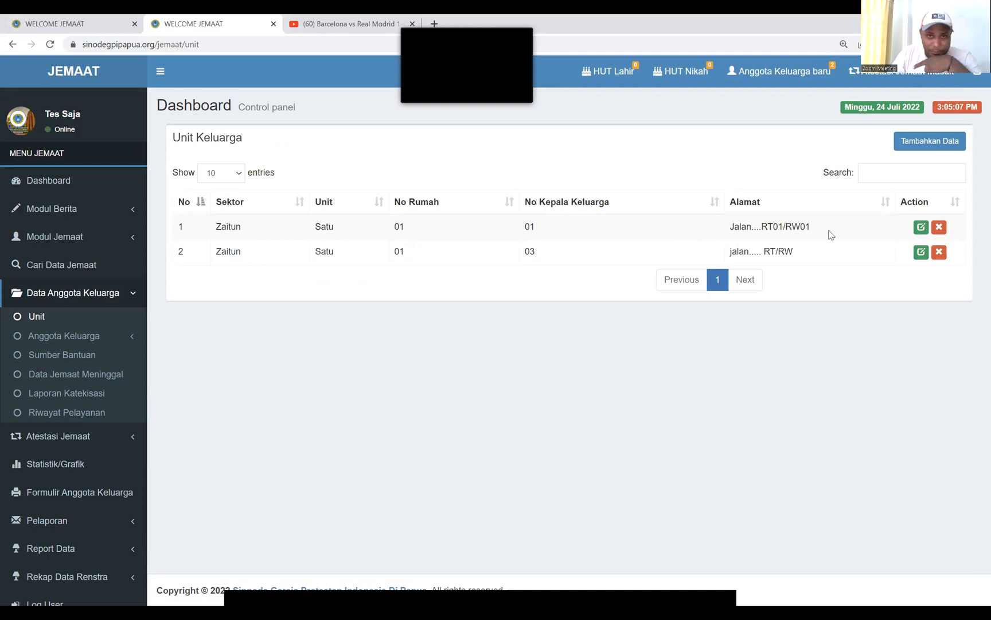
click(930, 143)
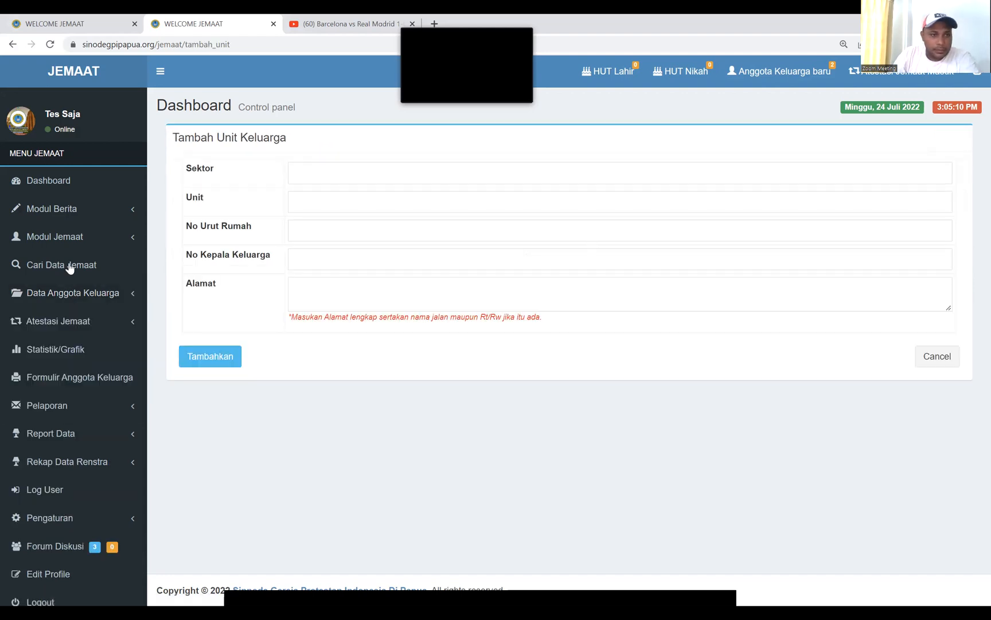
Navigate Data Anggota Keluarga > Anggota Keluarga > Keseluruhan in the sidebar, twice over
click(114, 297)
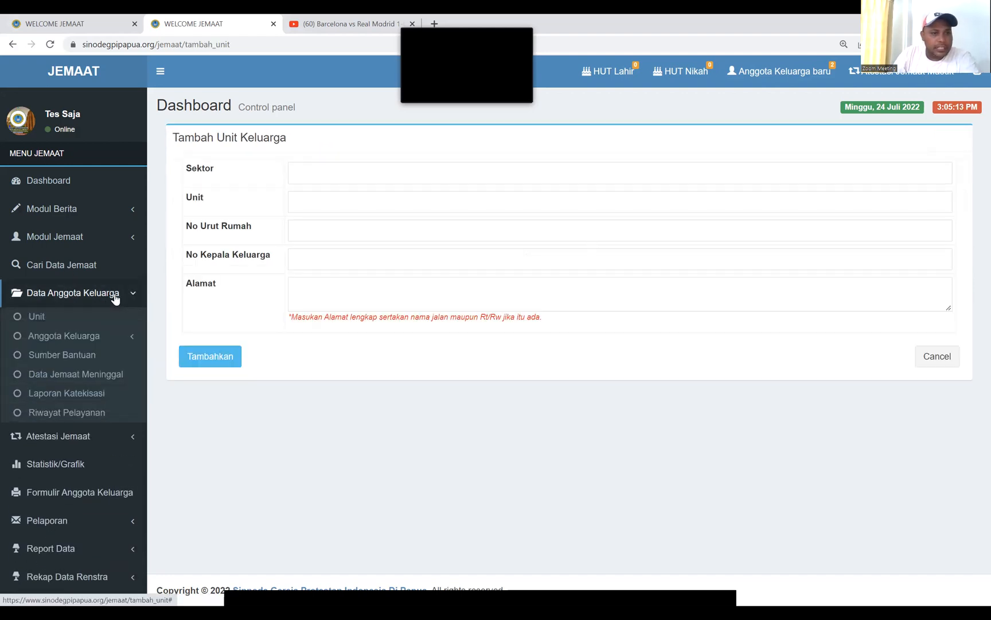
click(93, 340)
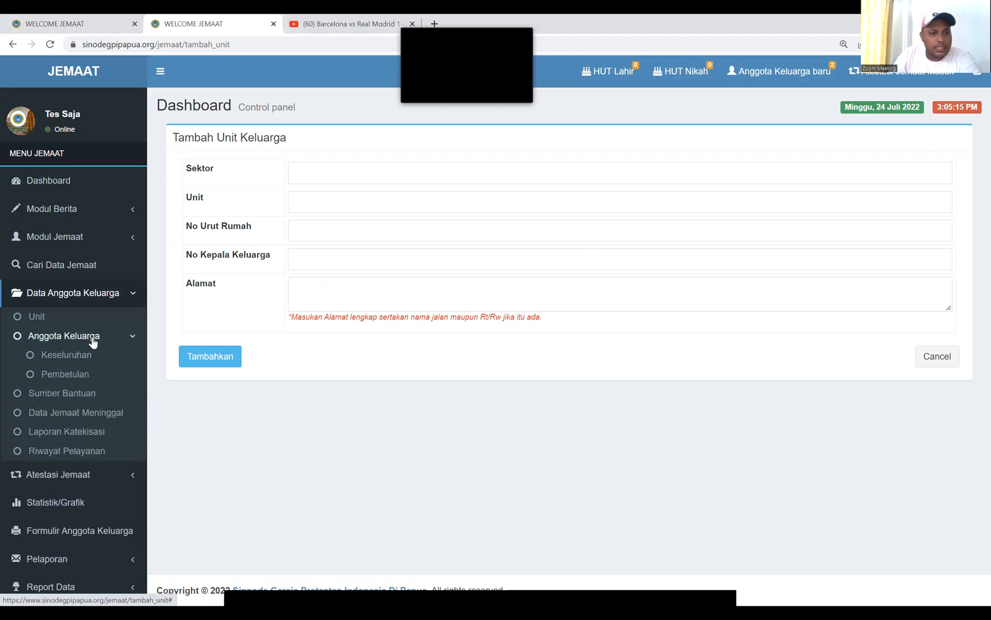
click(82, 356)
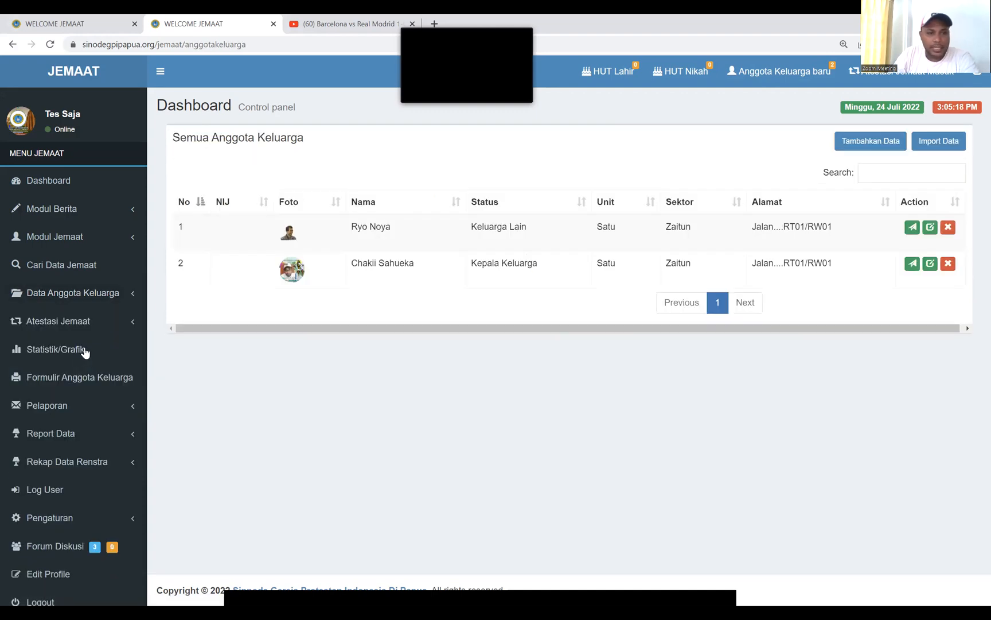
click(118, 294)
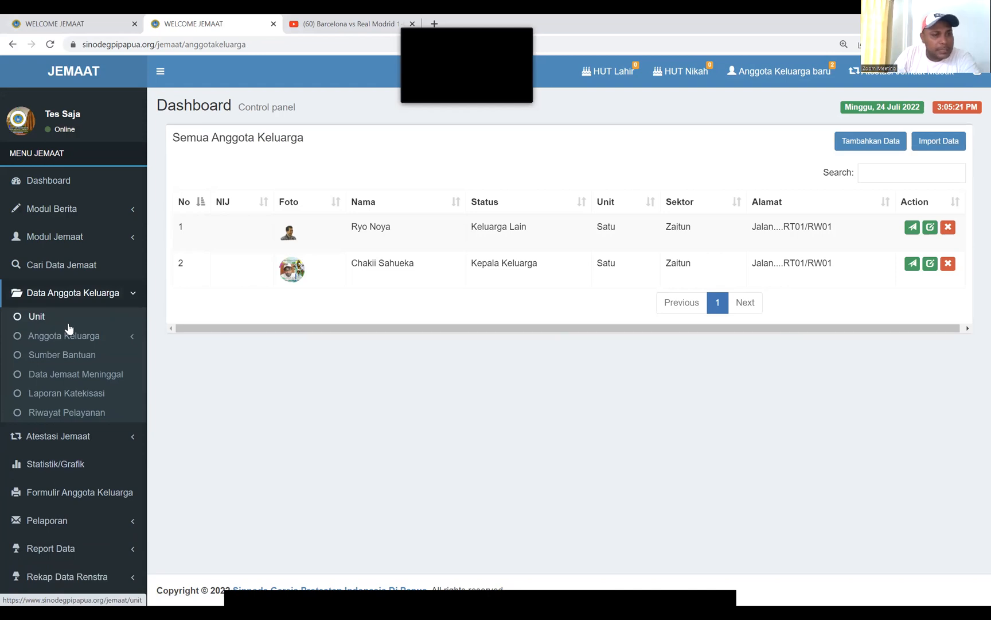
click(89, 337)
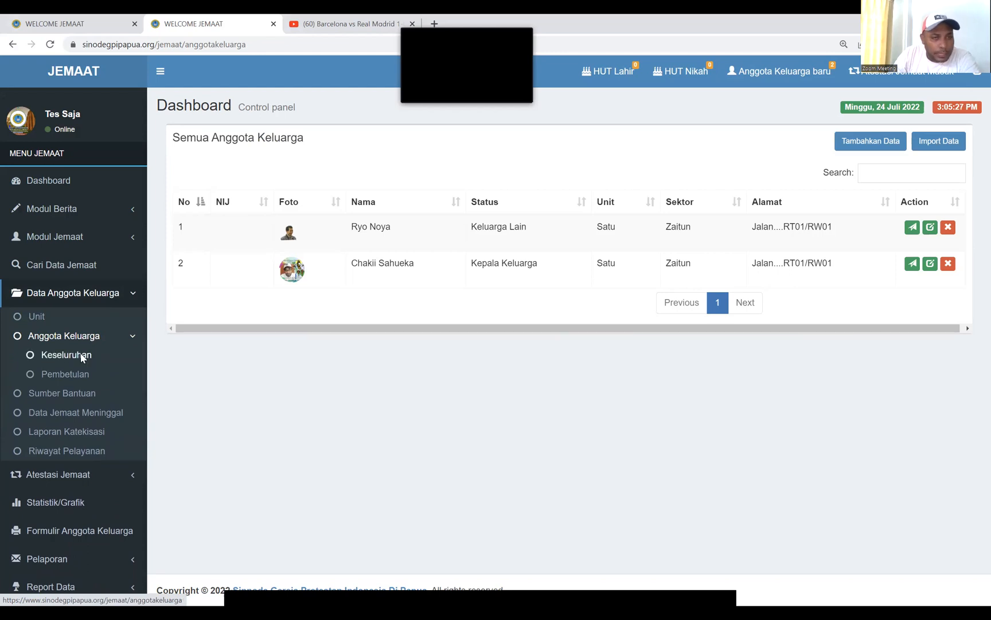
click(82, 355)
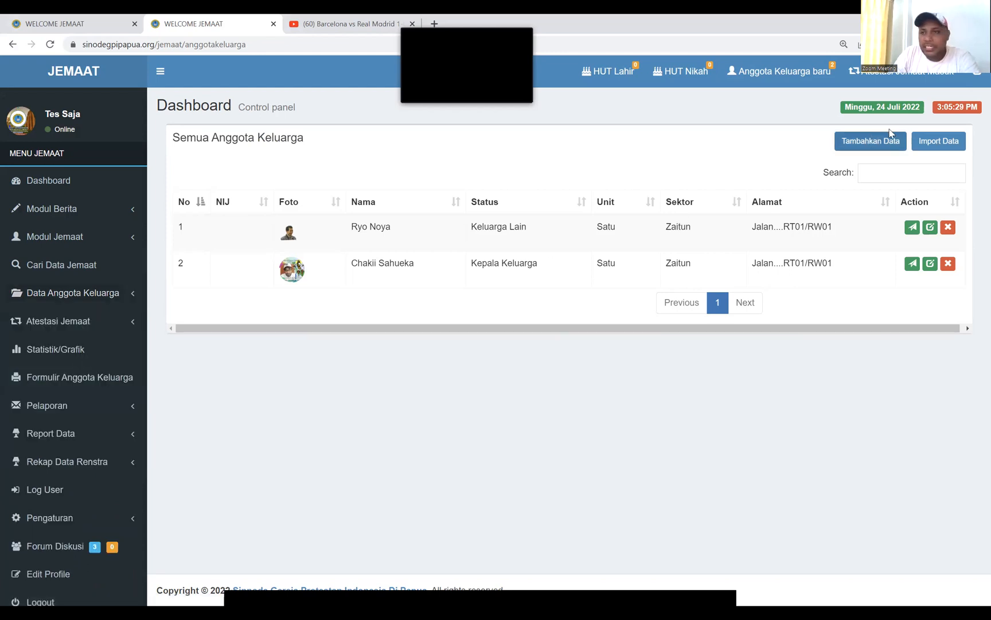
Start a new family member and preset Sektor Zaitun, Unit Satu, house 01 and head 03
click(863, 144)
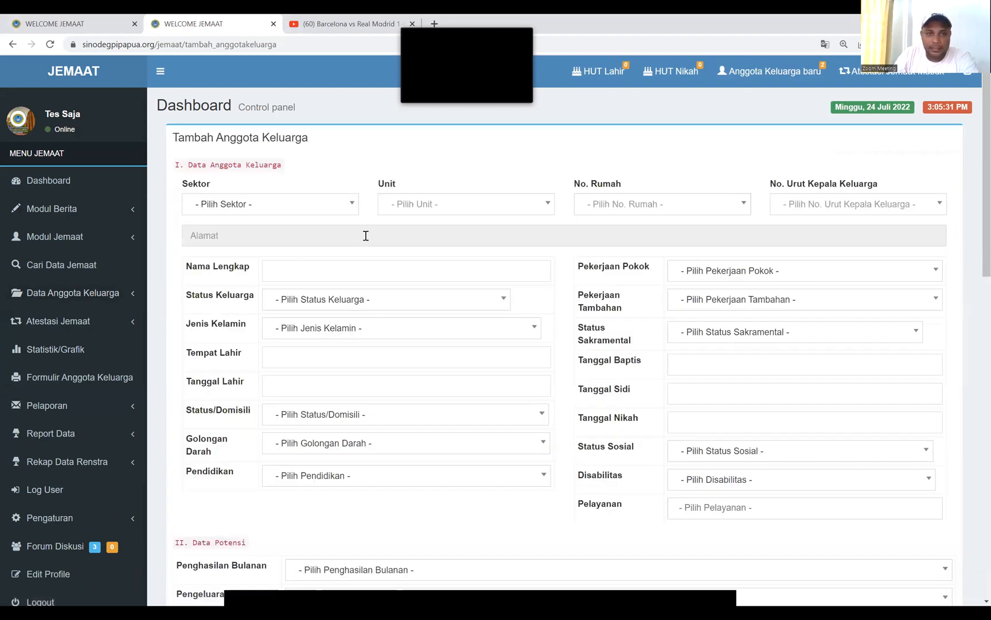
click(314, 210)
click(240, 274)
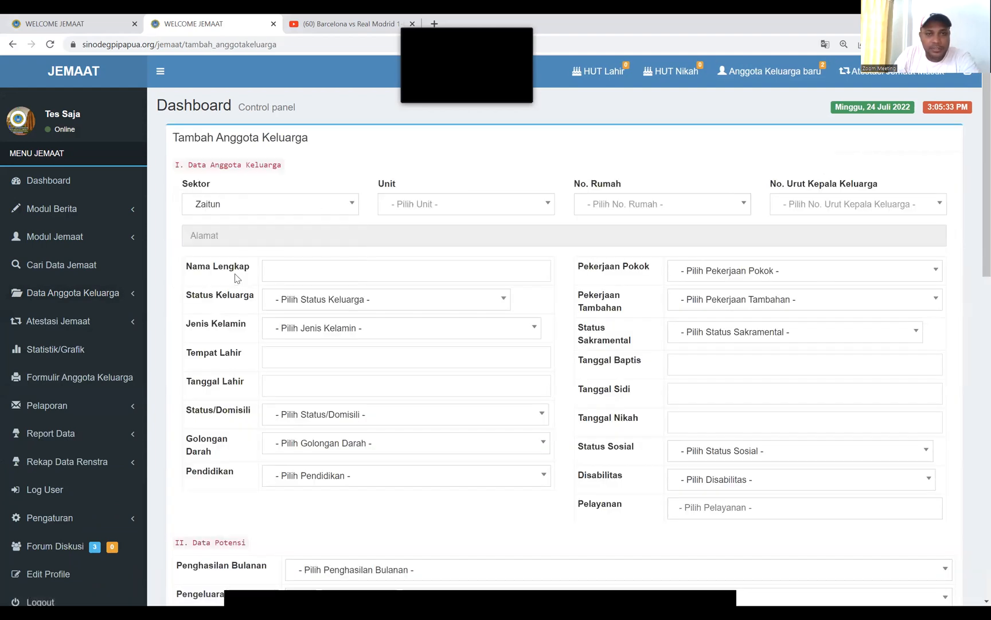
click(465, 204)
click(410, 253)
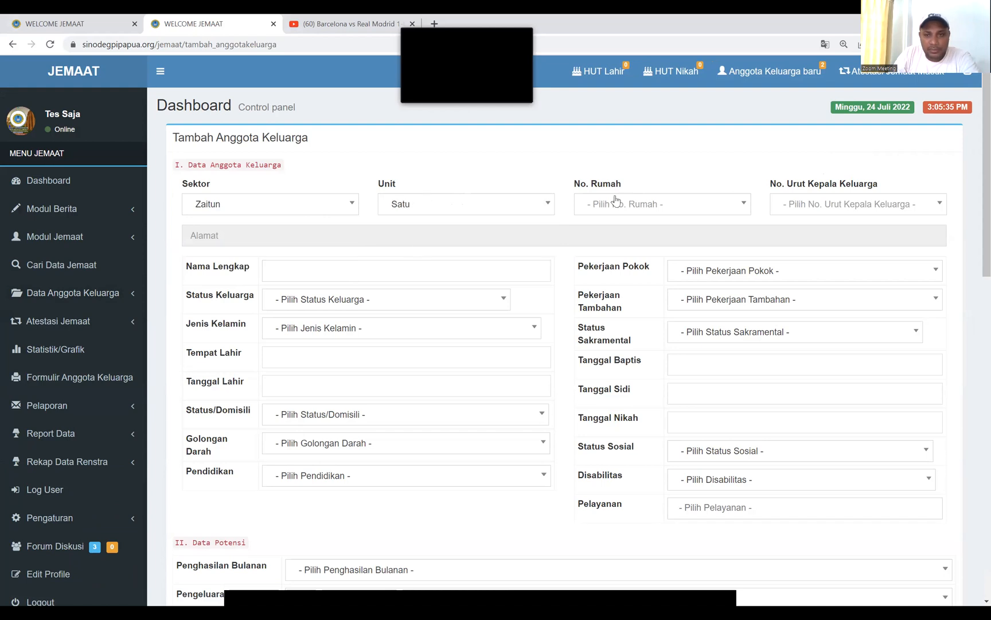
click(618, 201)
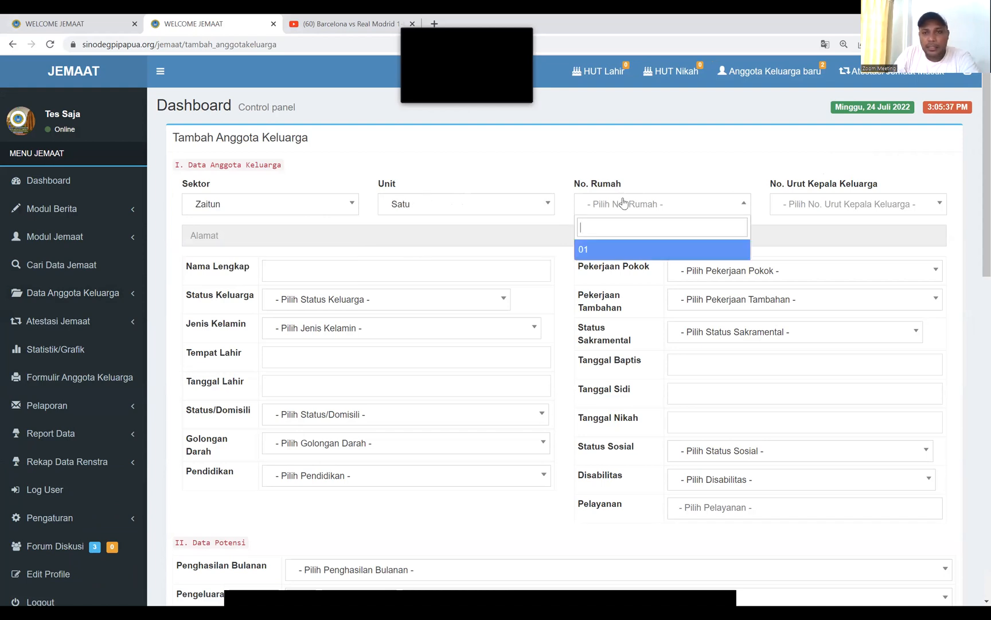
click(588, 252)
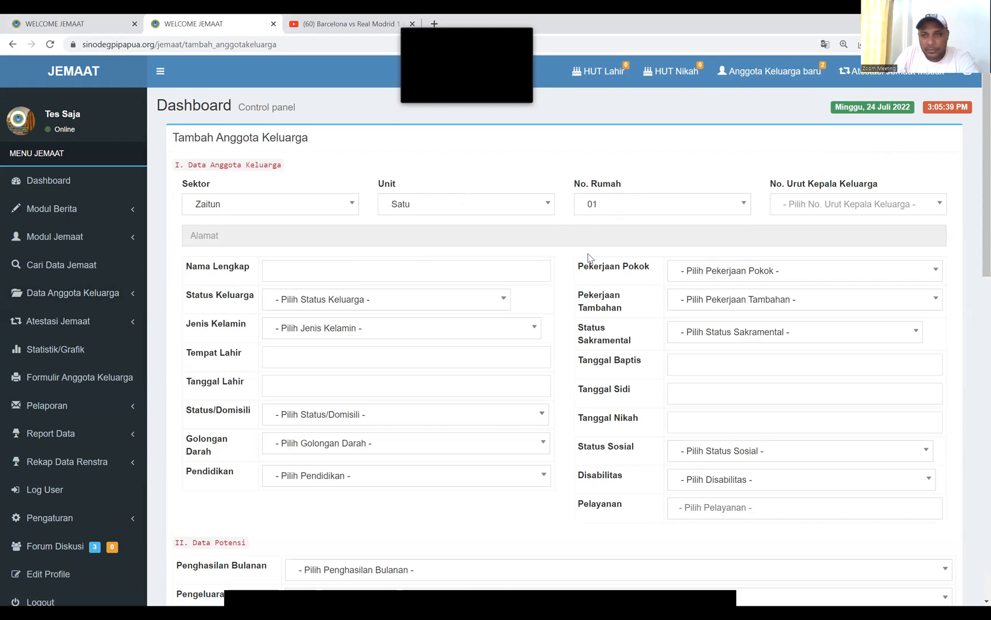
click(805, 198)
click(783, 271)
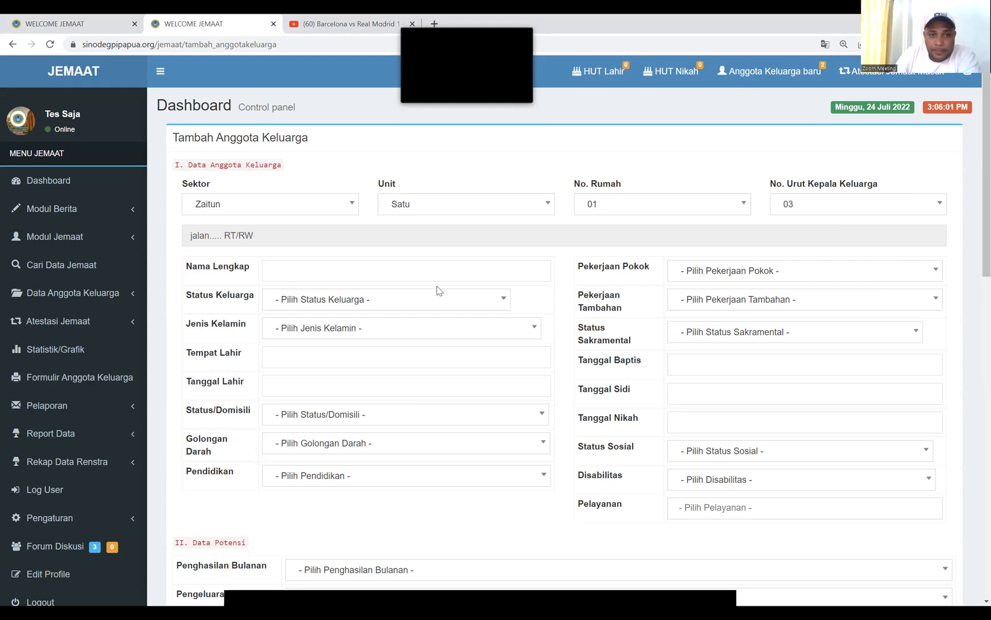
scroll(371, 263, down, 1)
scroll(371, 267, down, 6)
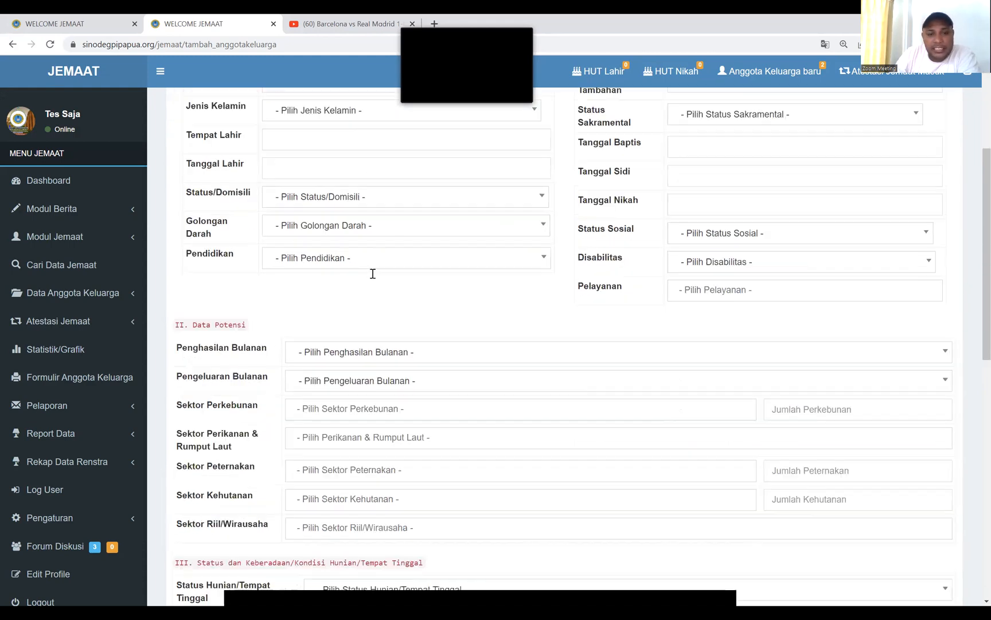
scroll(372, 275, down, 7)
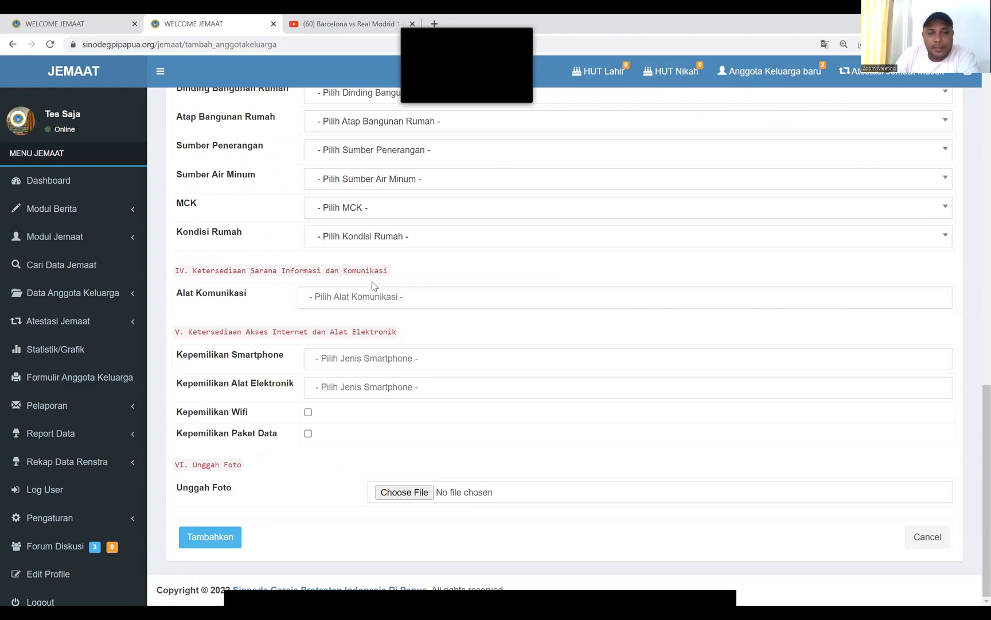
click(210, 536)
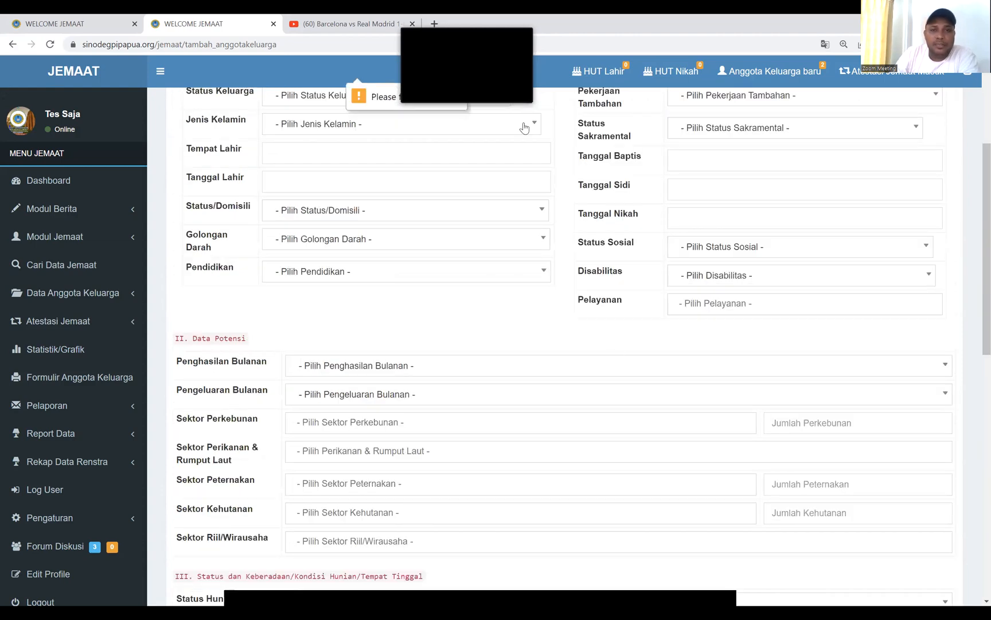
mouse_move(510, 38)
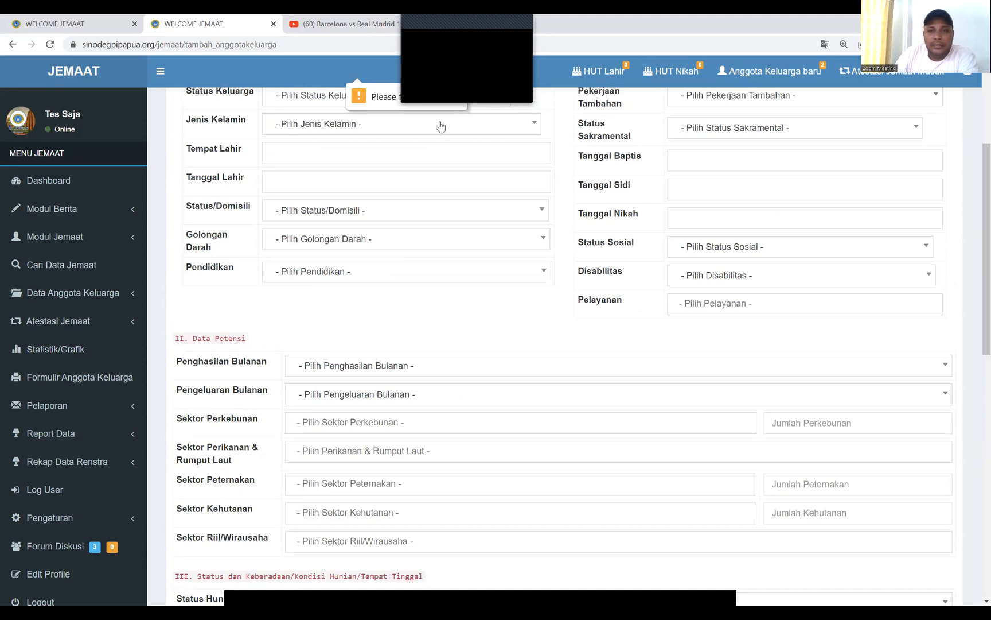
scroll(229, 487, down, 10)
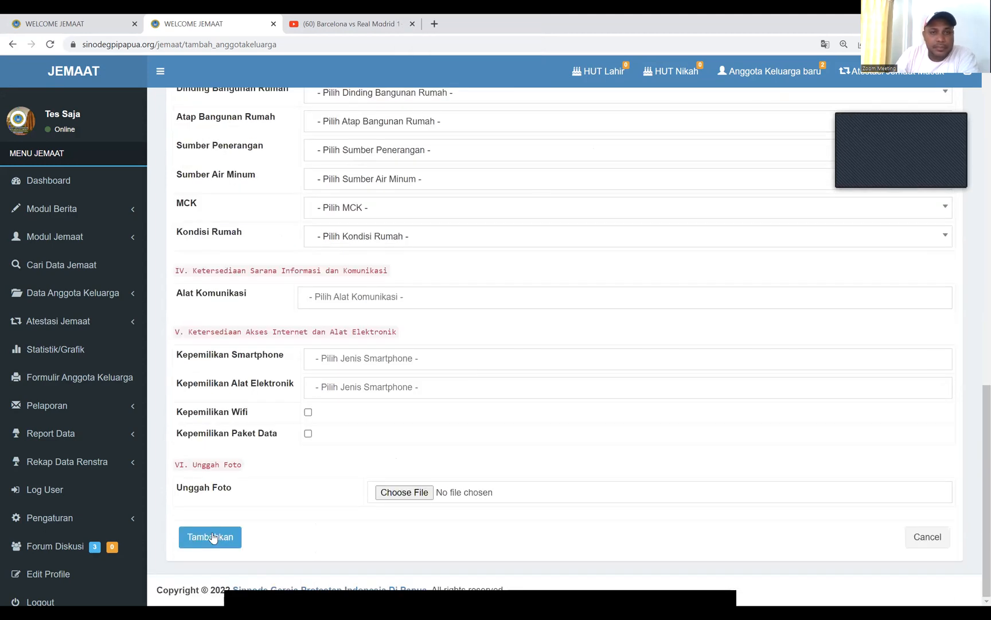
click(211, 537)
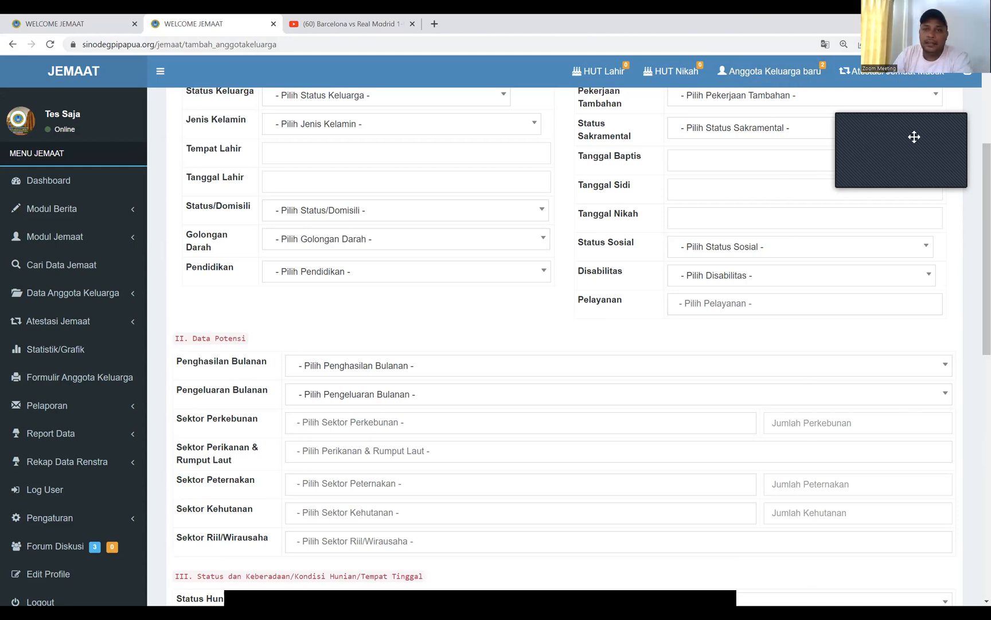
drag(914, 137, 581, 56)
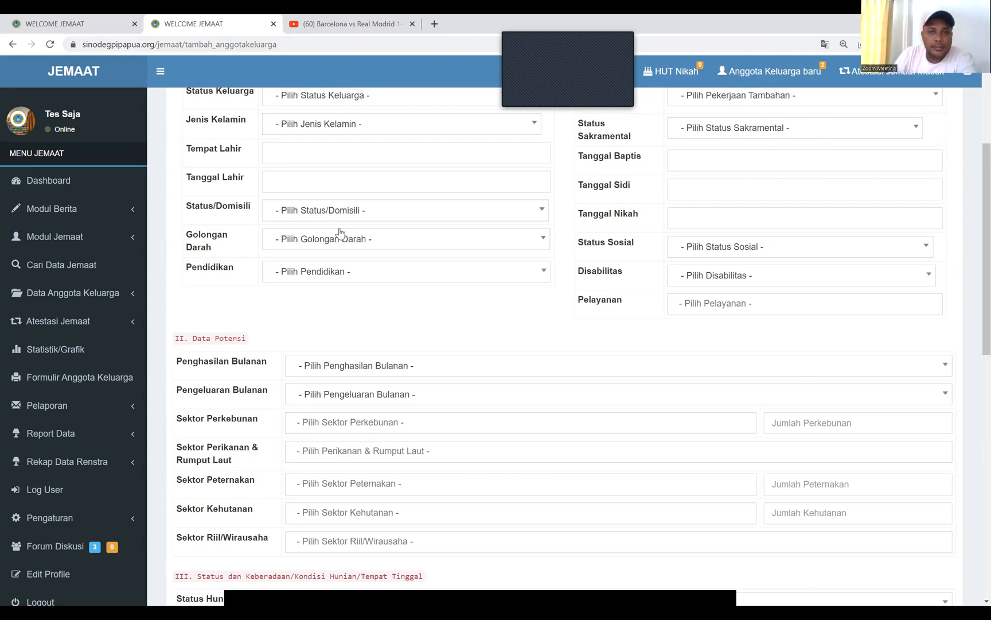
scroll(339, 235, down, 8)
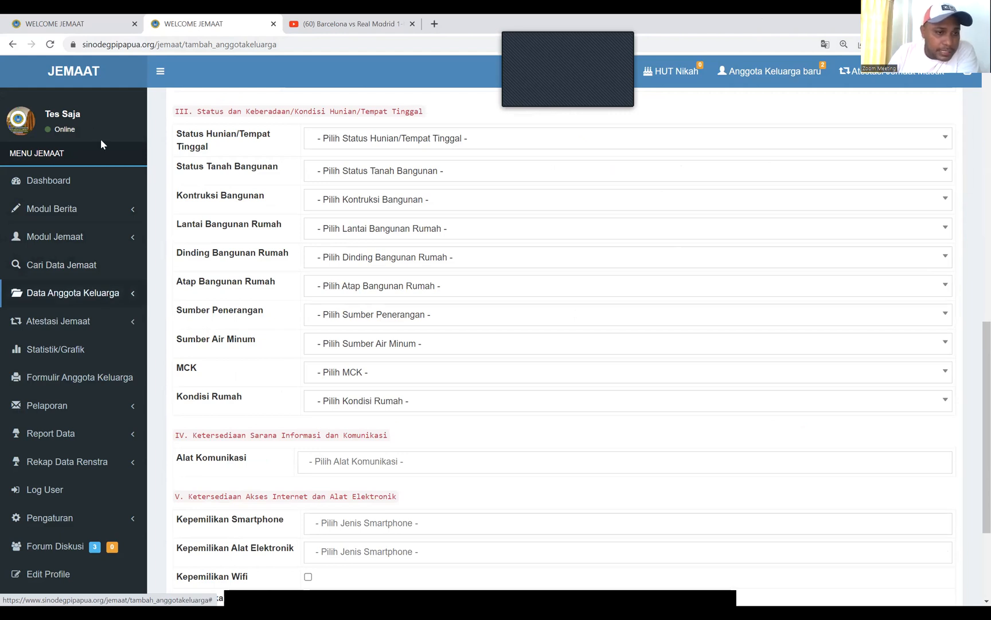
click(105, 294)
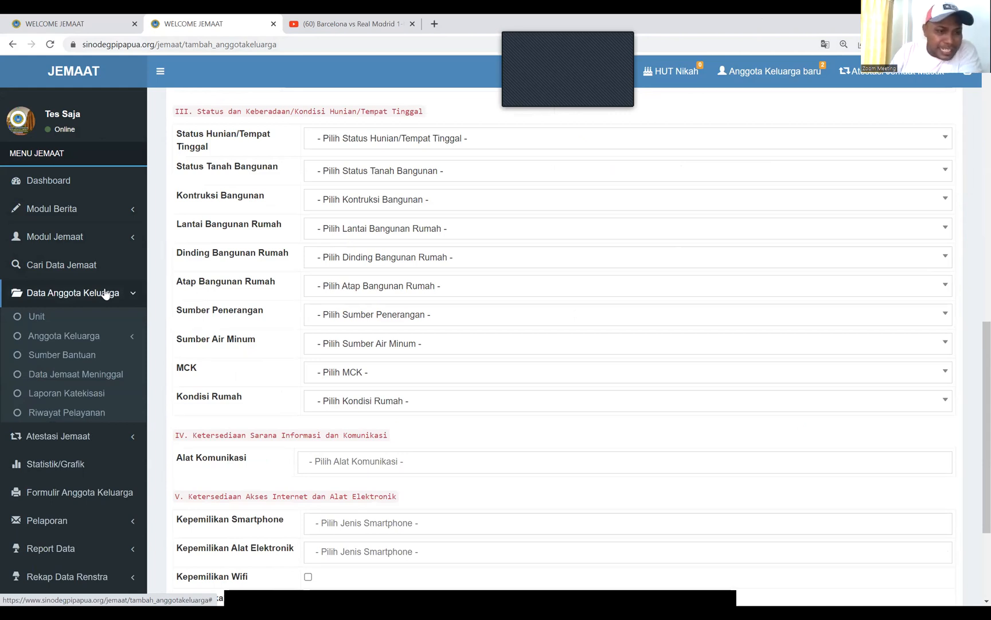
Record a deceased member with death date 3 May 2022 and the note 'Sakit'
click(100, 374)
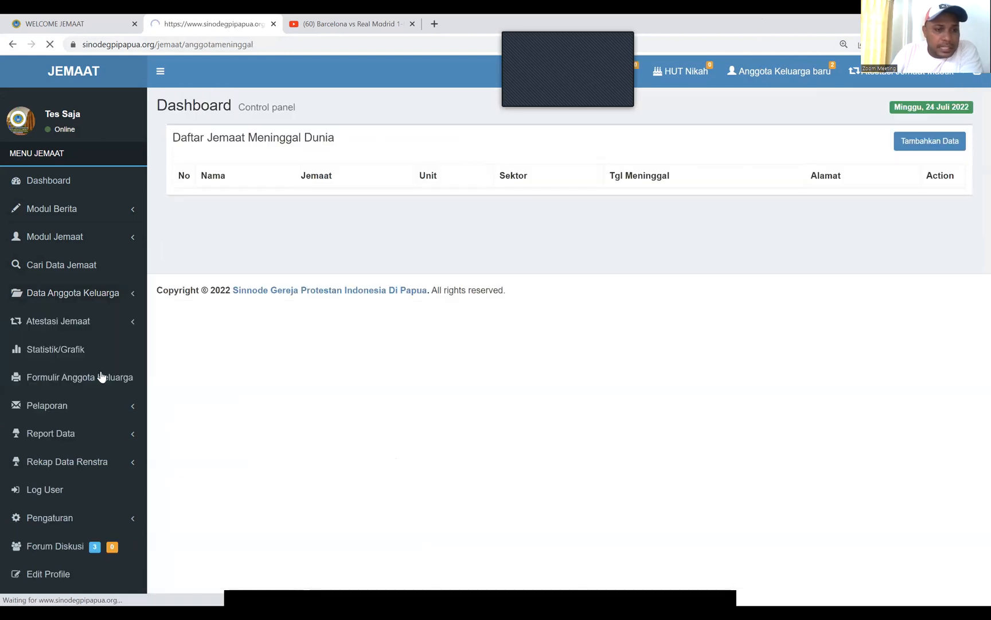
click(919, 144)
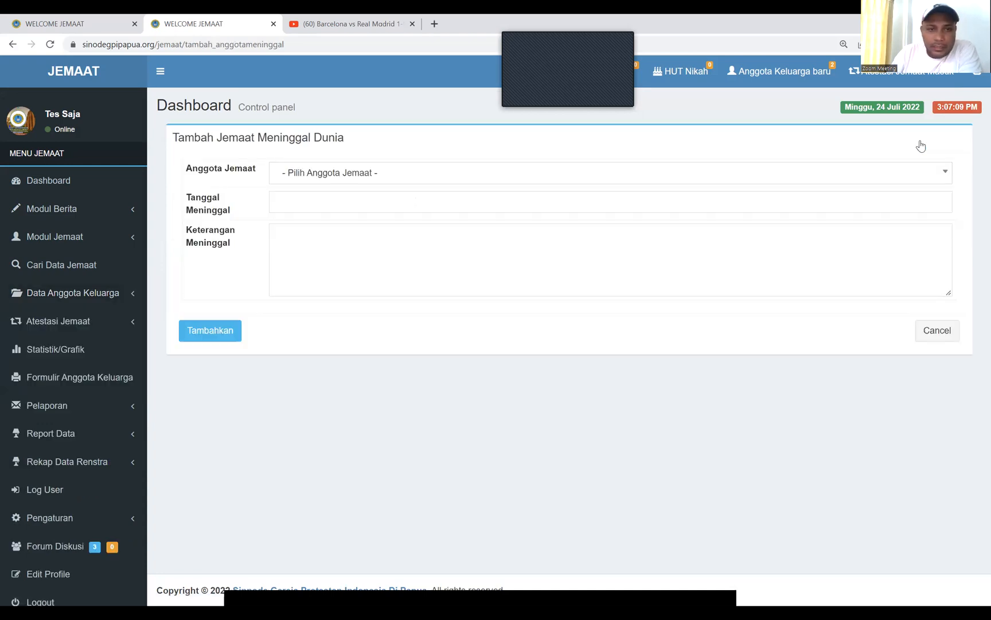
click(399, 175)
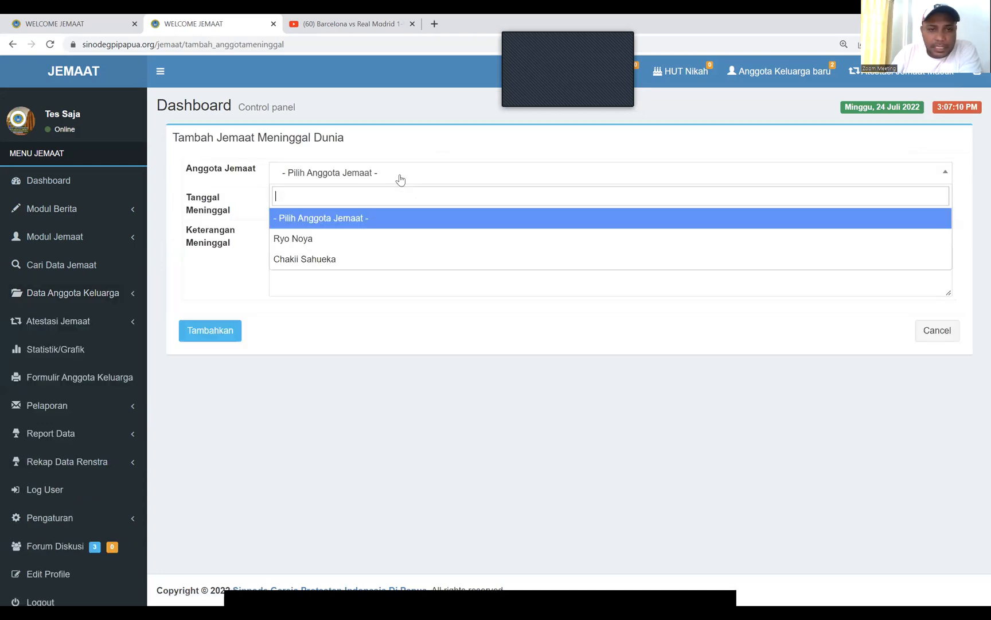
click(303, 239)
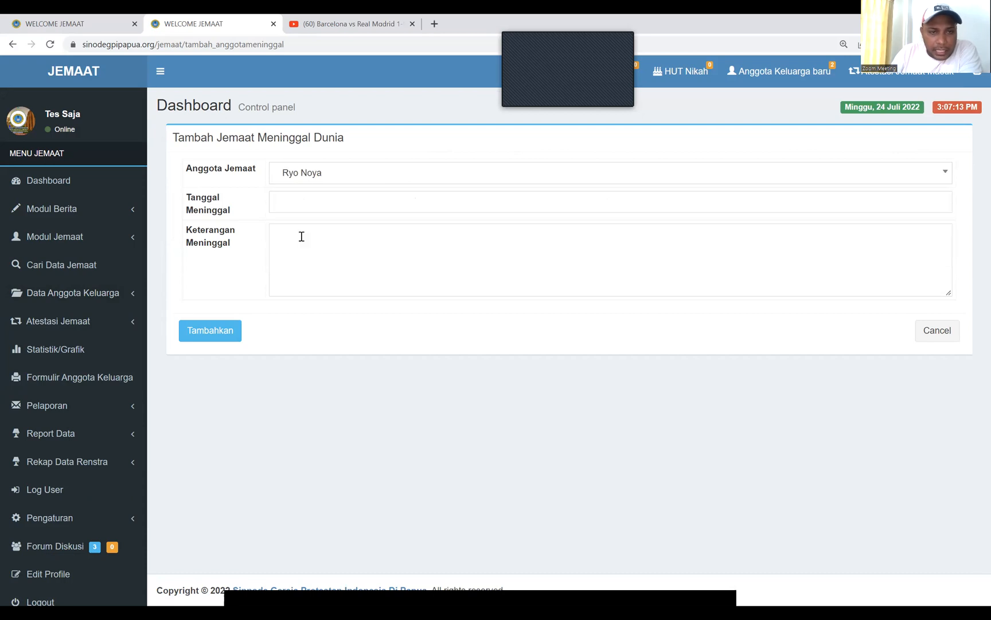
click(294, 202)
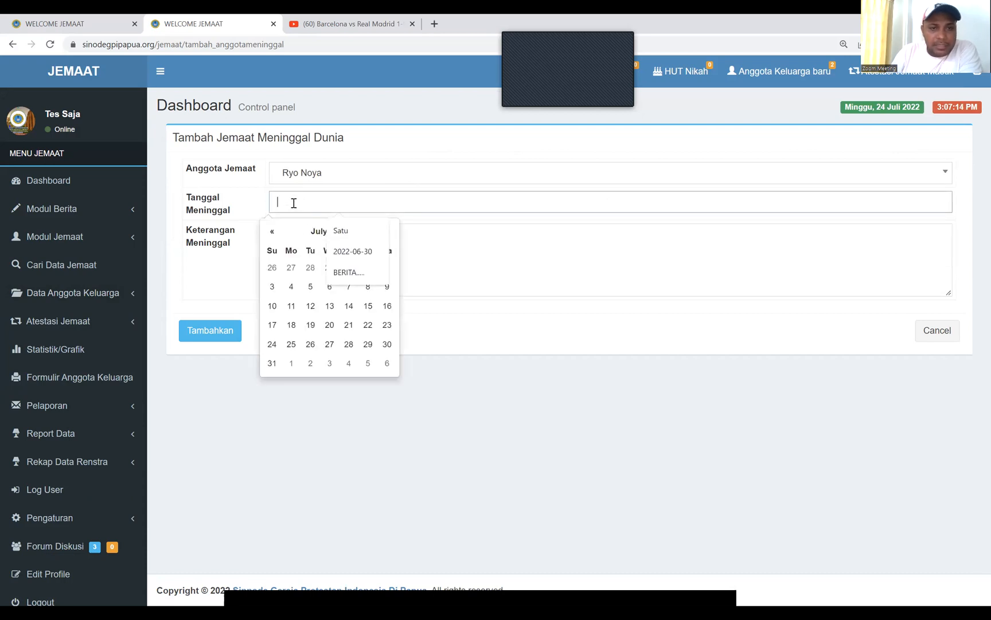
click(272, 230)
click(275, 231)
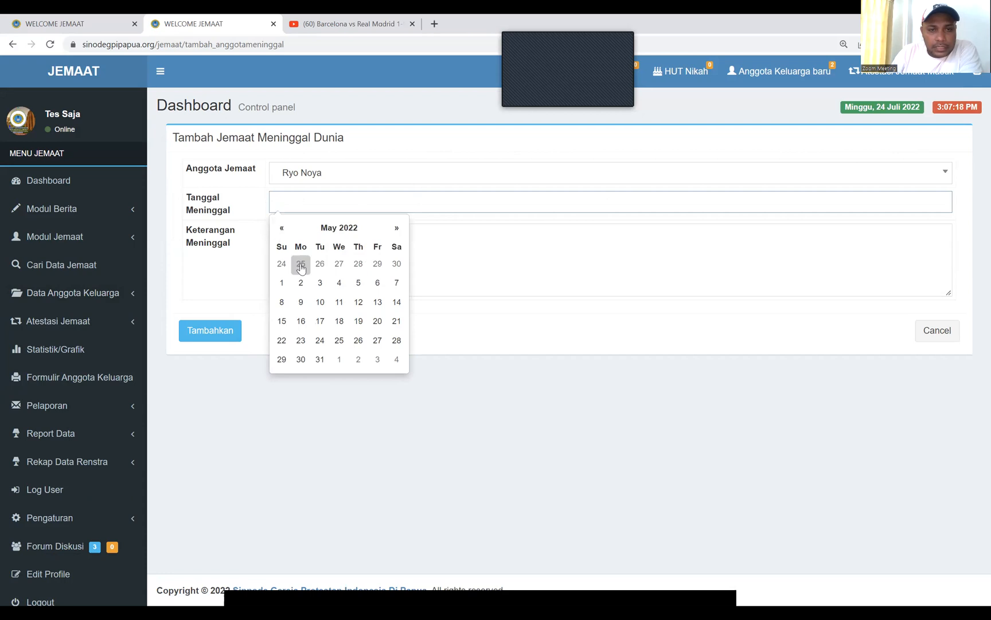
click(319, 284)
click(309, 241)
text(kit)
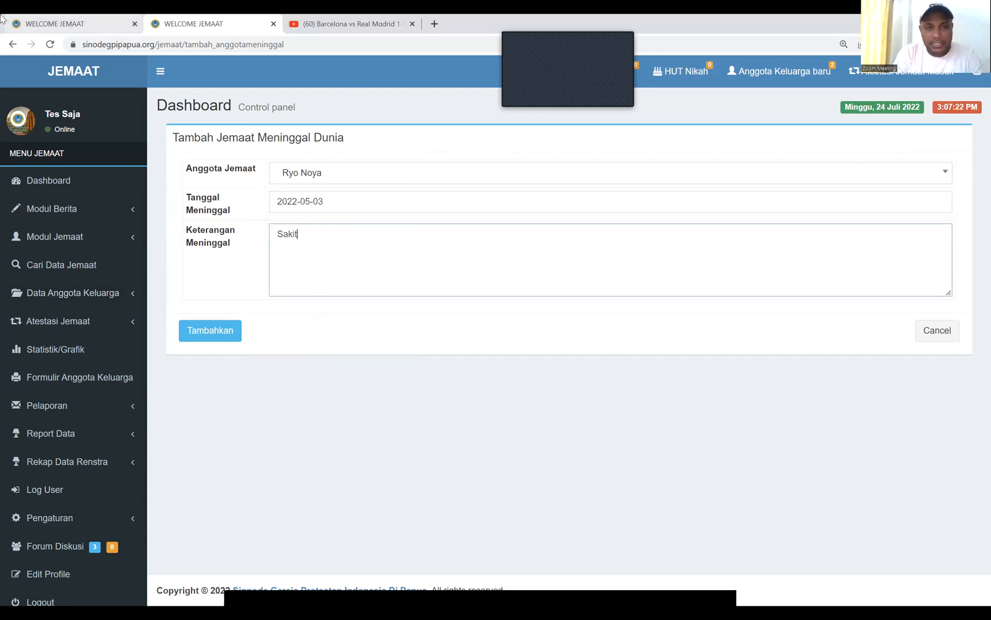
click(204, 331)
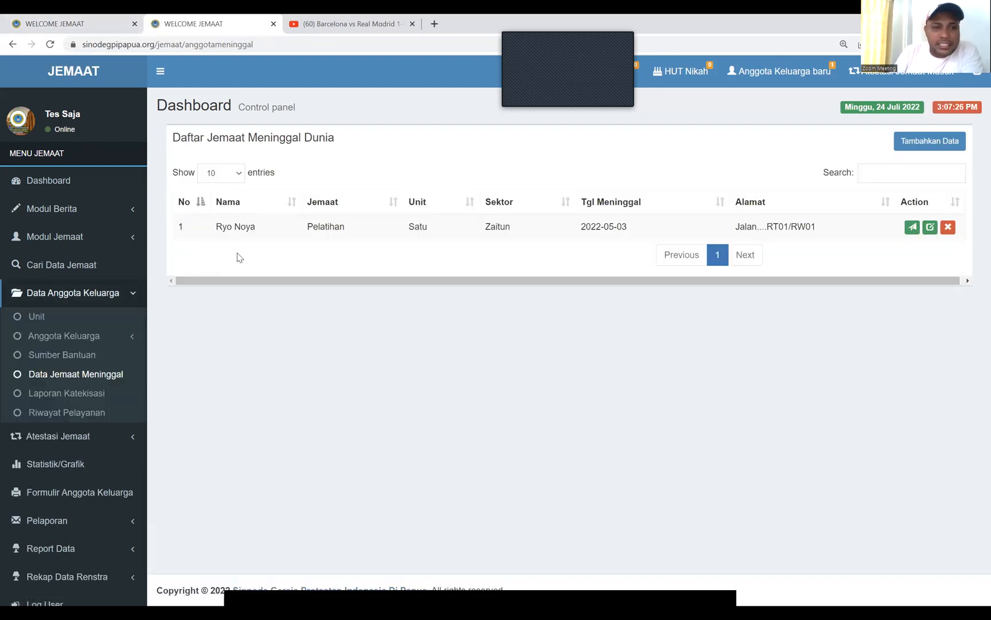
Check the full family member list, then delete the deceased member record
click(76, 337)
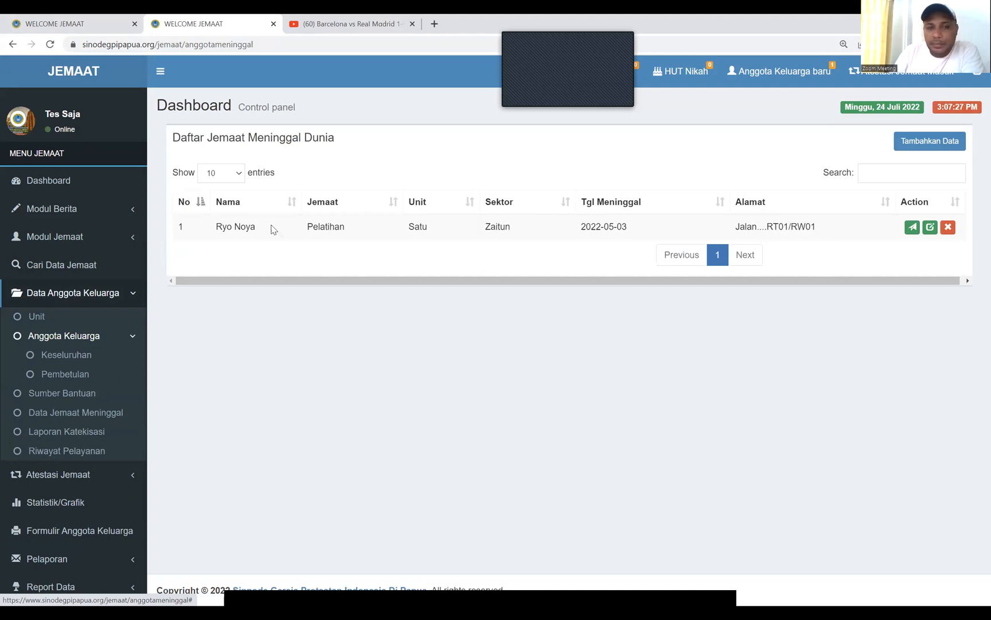
click(67, 355)
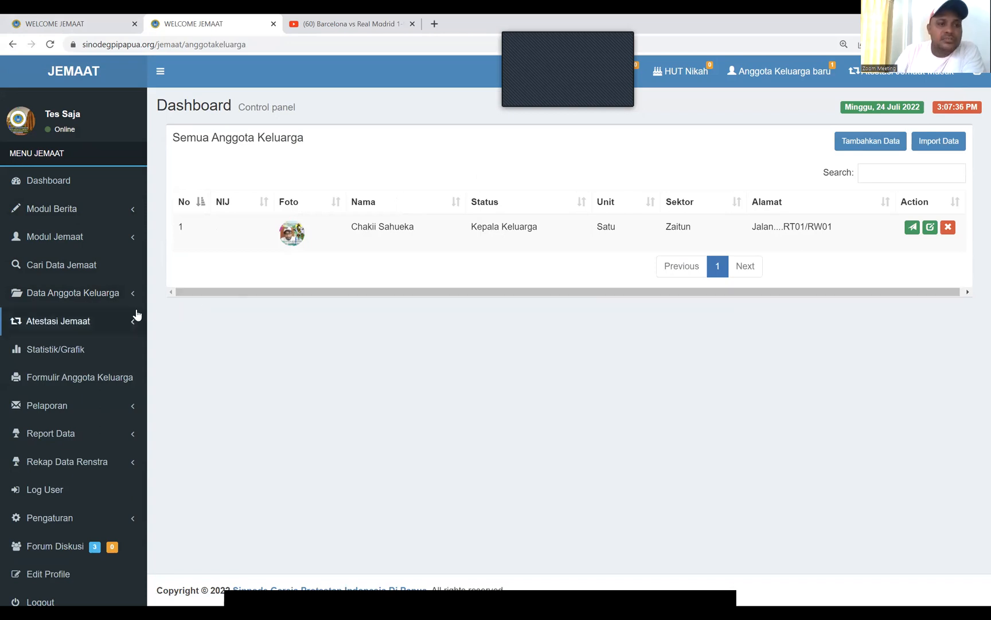
click(106, 294)
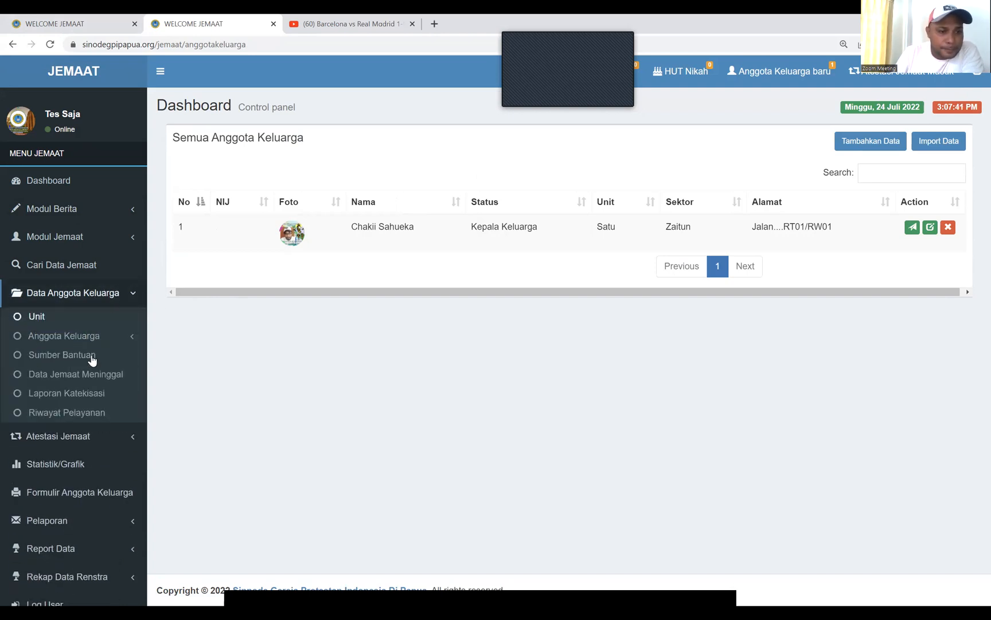
click(117, 375)
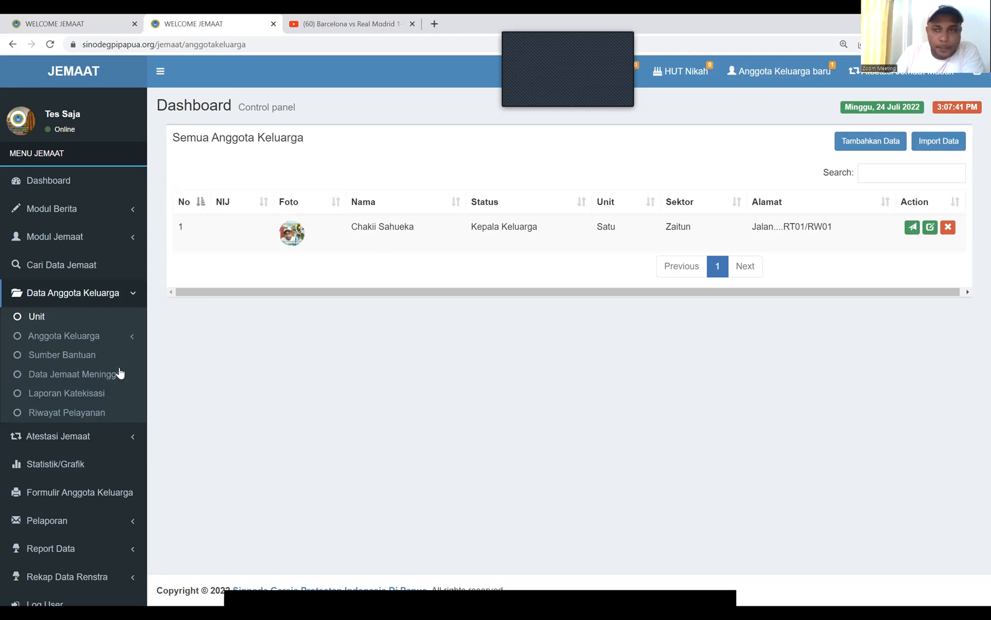
click(948, 228)
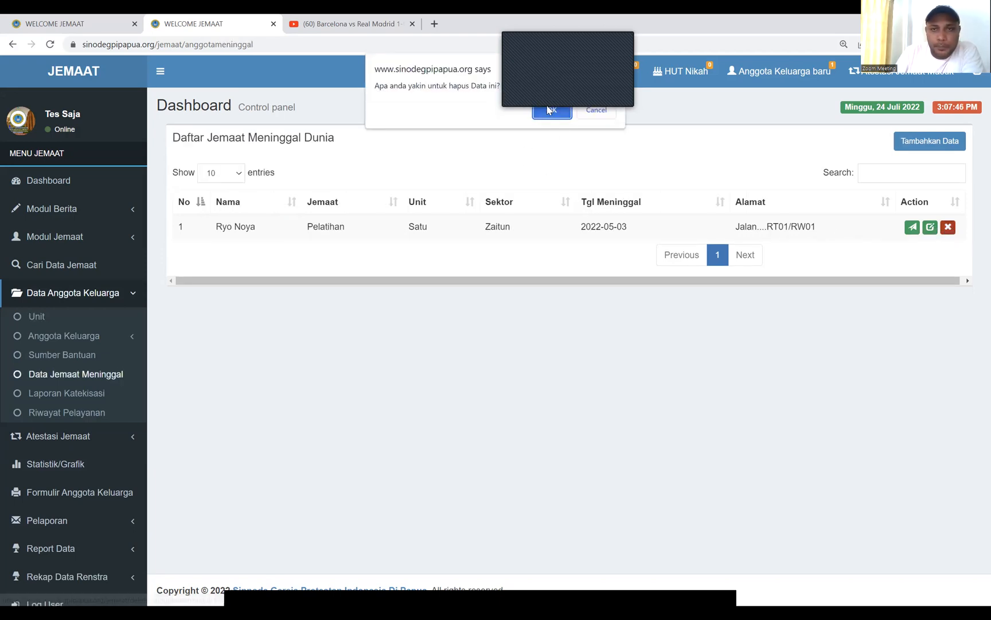
click(560, 115)
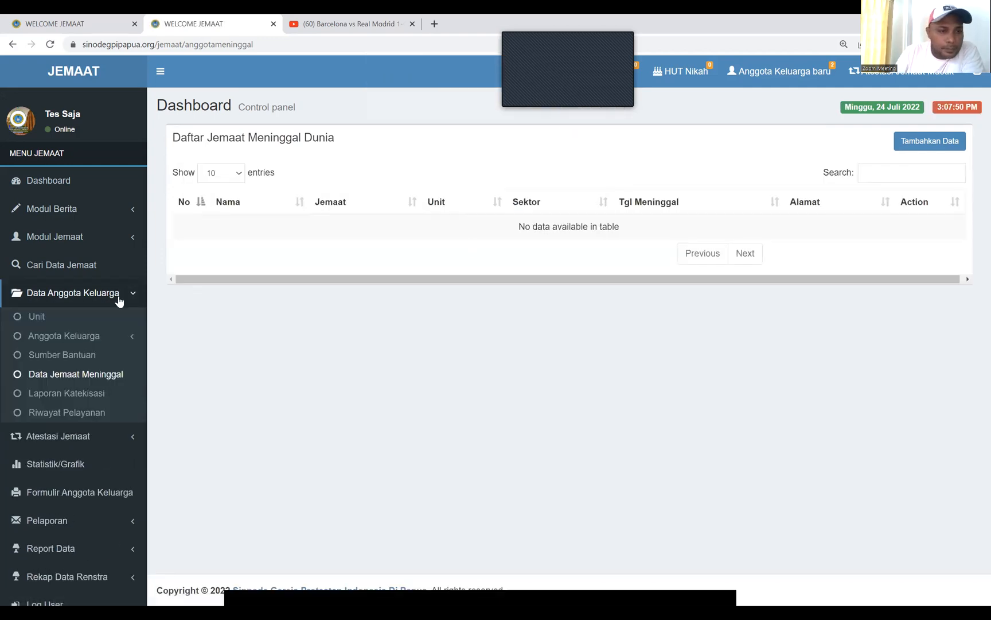
Show all family members again, then open the Sumber Bantuan aid list
click(57, 337)
click(67, 355)
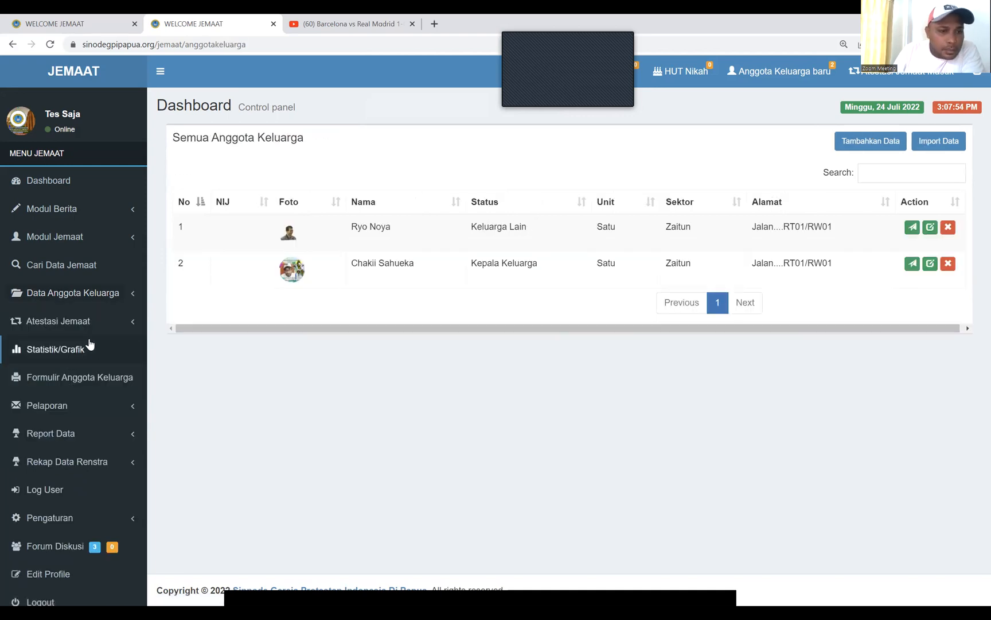
click(115, 293)
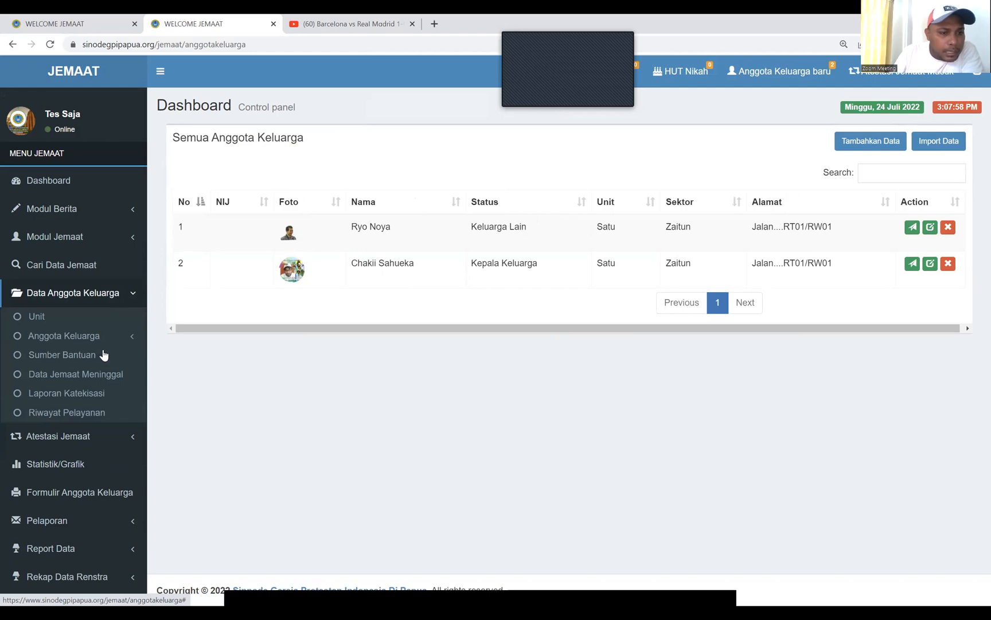
click(80, 356)
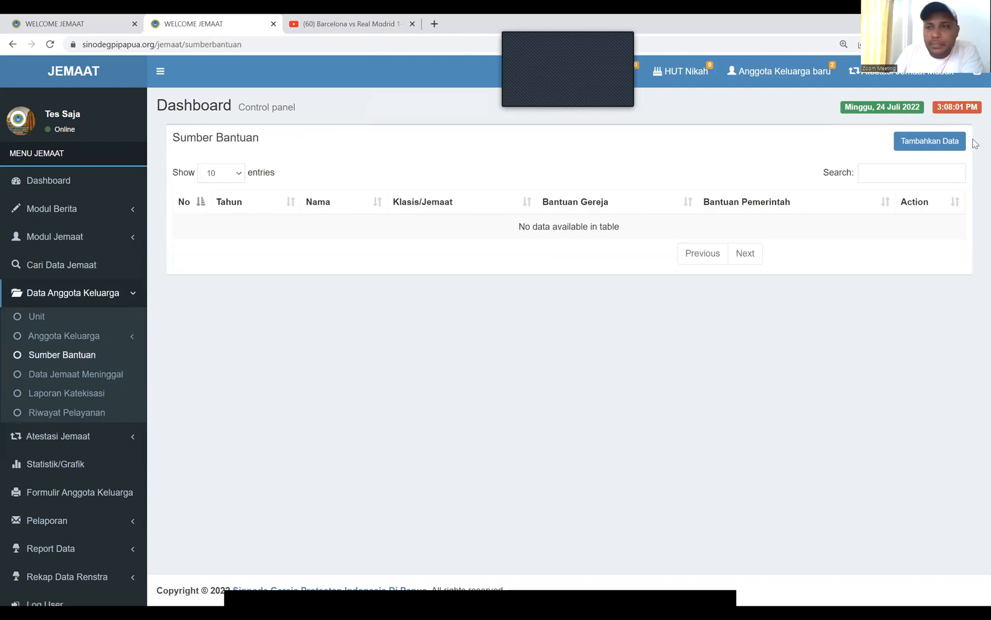
Start a new aid entry for year 2020, choosing the recipient and aid type Bantuan Modal Usaha
click(915, 146)
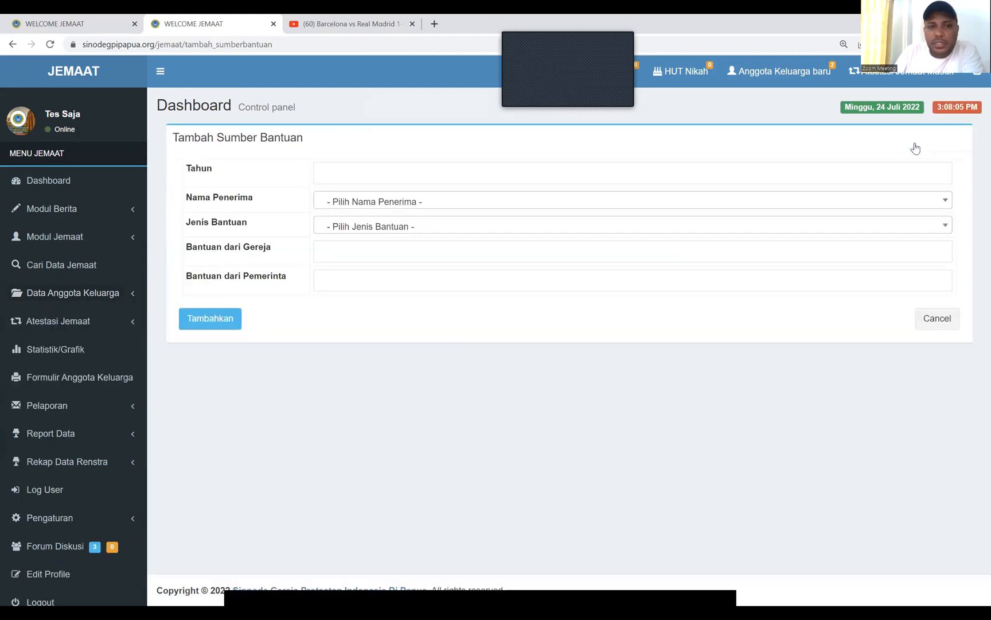
click(338, 173)
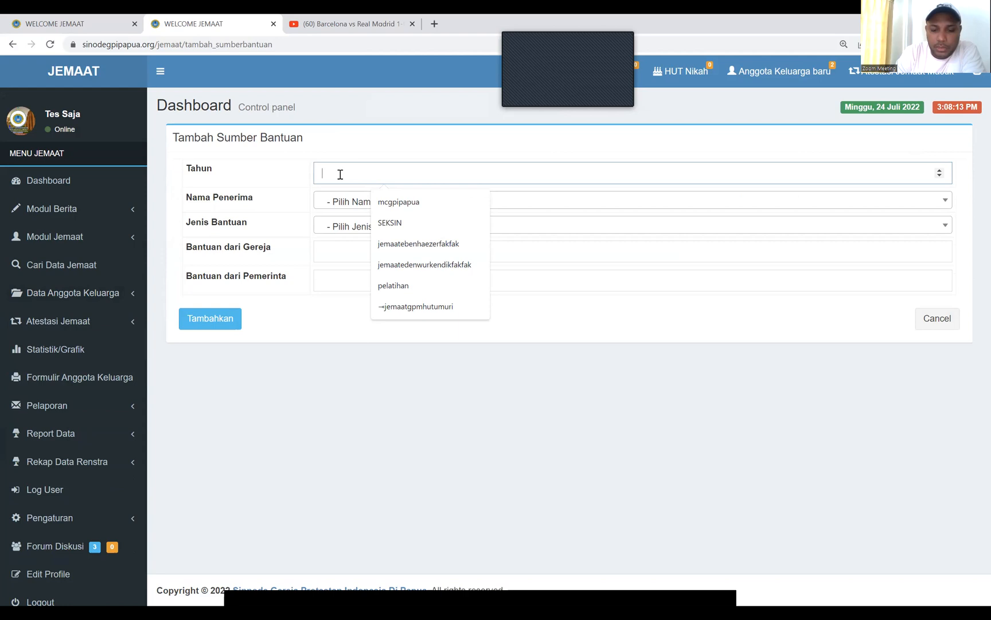
text(2020)
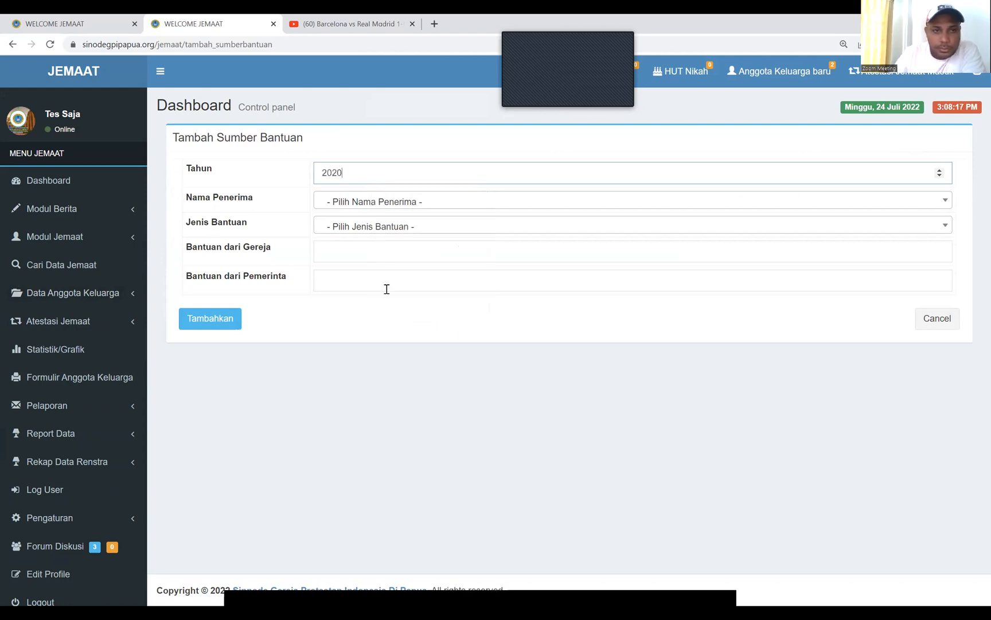
click(393, 207)
click(356, 263)
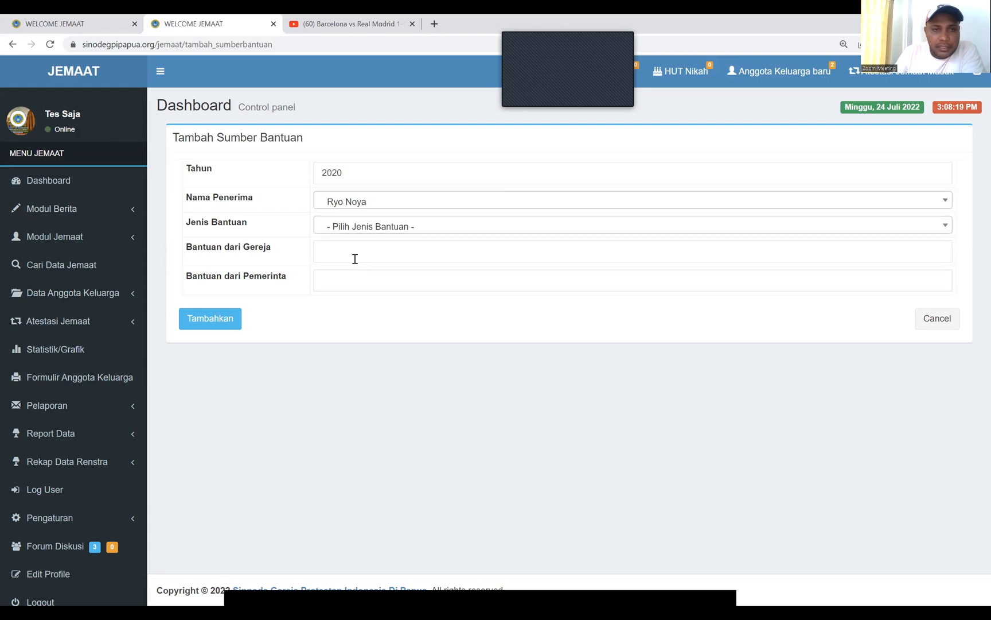
click(349, 229)
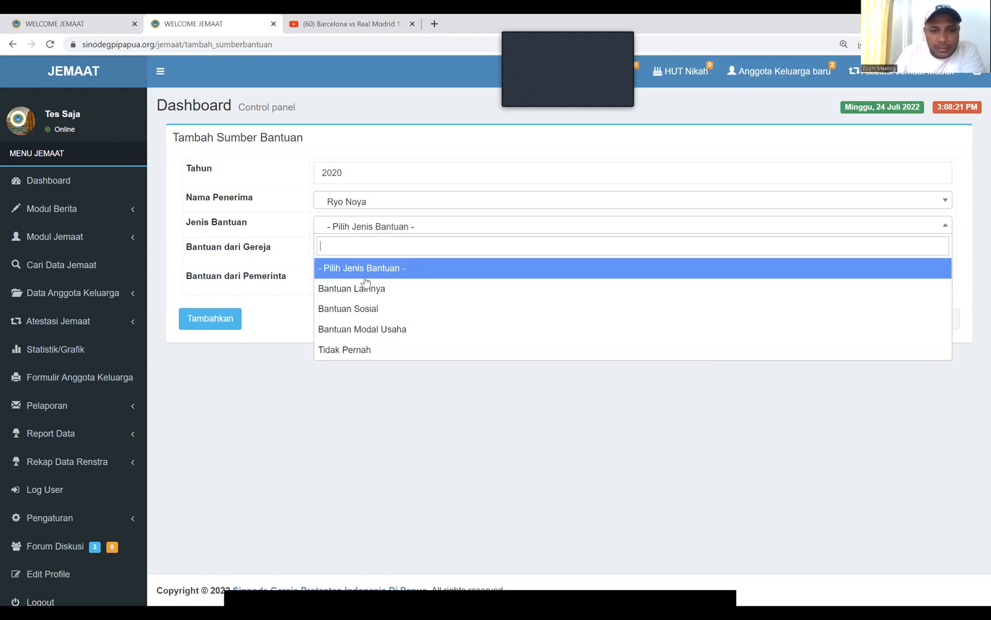
click(365, 328)
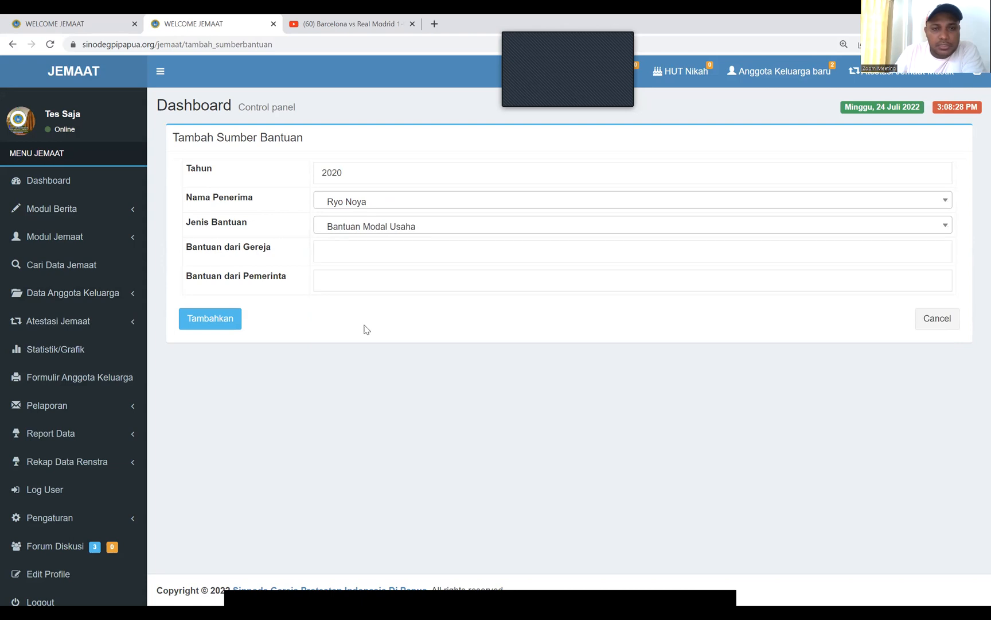
Set church aid to 1 and government aid to 0, save, and reopen the entry for editing
click(336, 252)
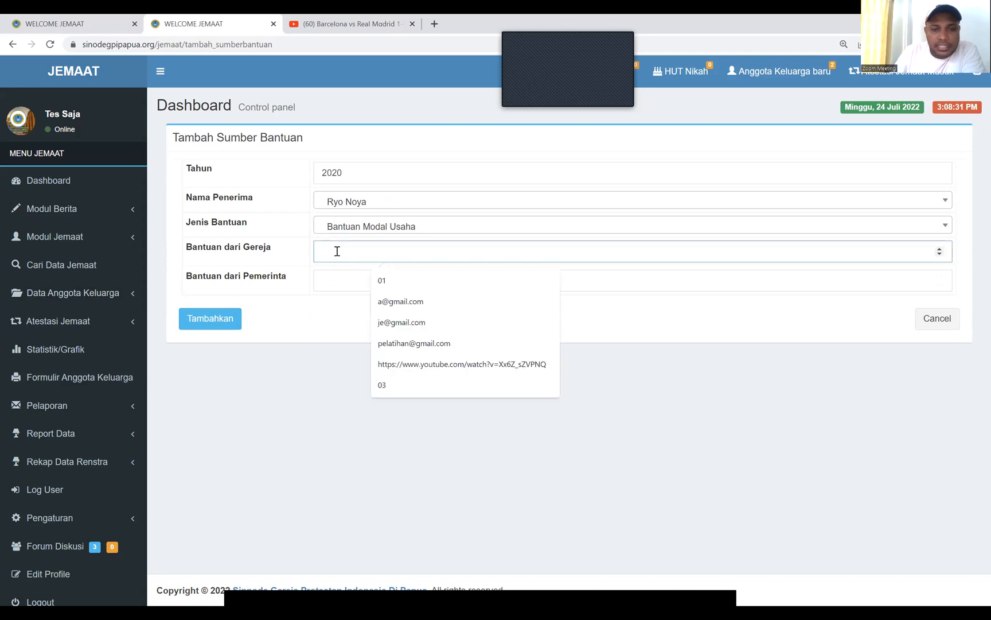
click(940, 254)
click(941, 250)
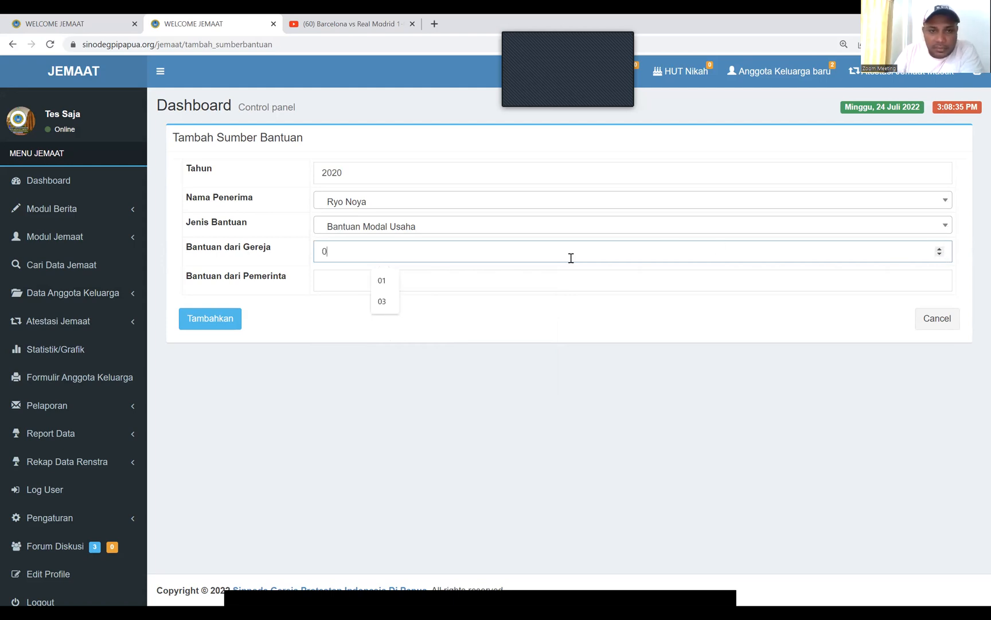
click(380, 281)
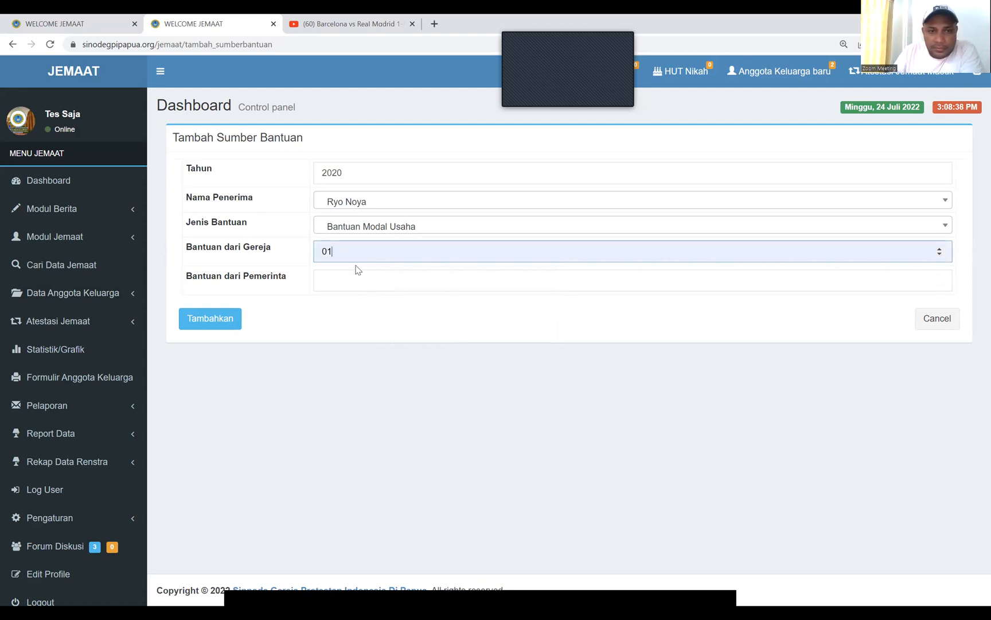
key(BackSpace)
key(BackSpace)
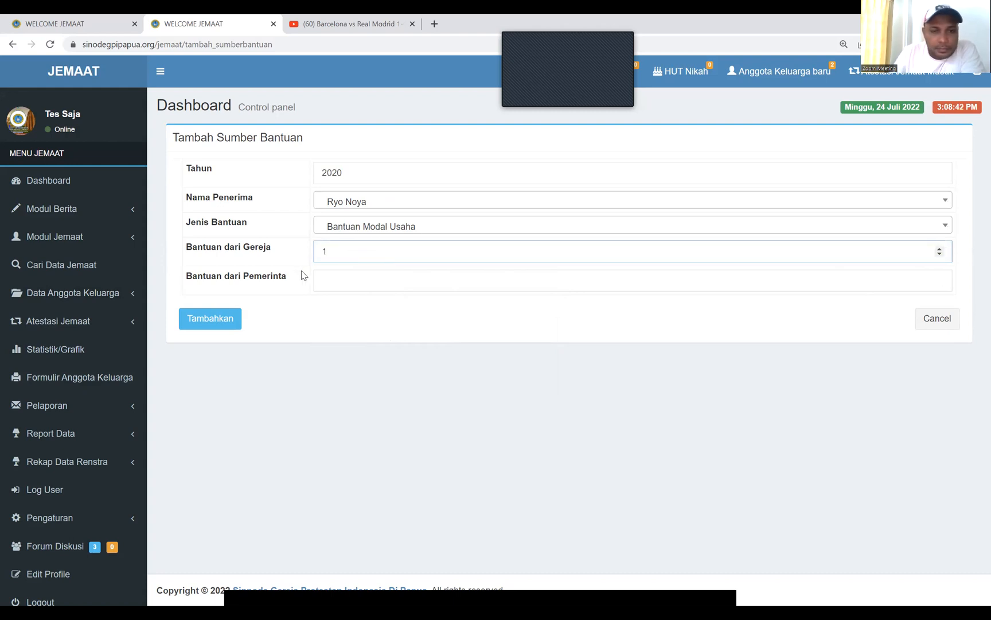
click(343, 279)
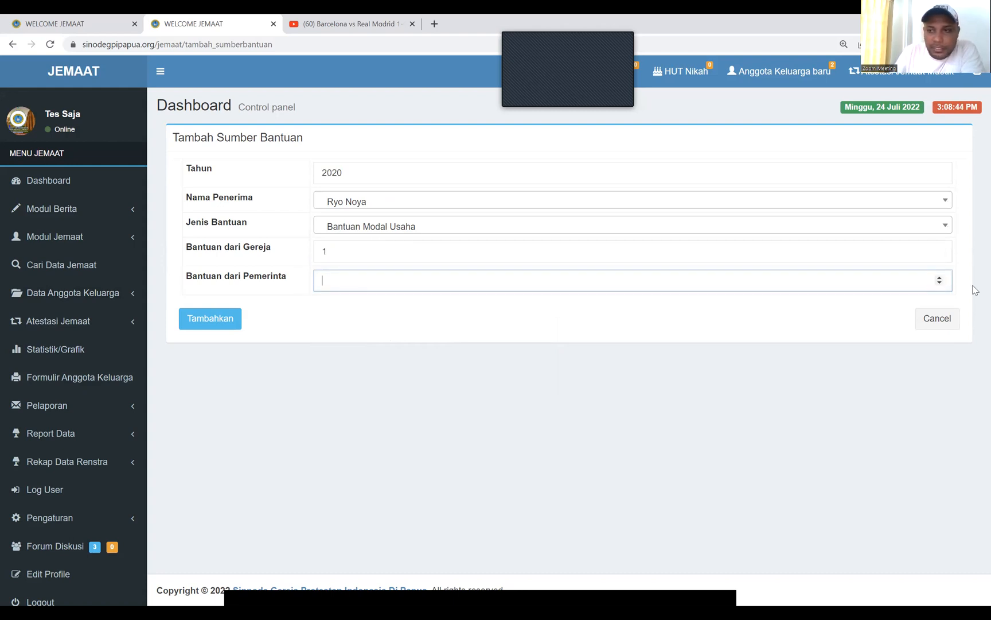
click(940, 278)
click(941, 283)
click(210, 322)
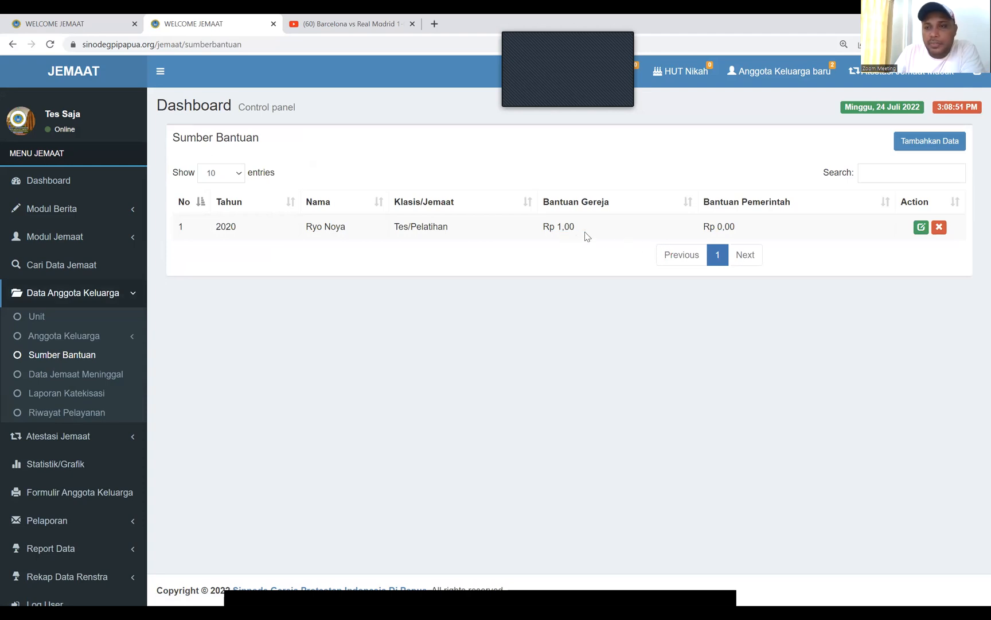
click(922, 227)
Change the church aid amount to 1000000 and update the aid entry
click(338, 252)
text(000000)
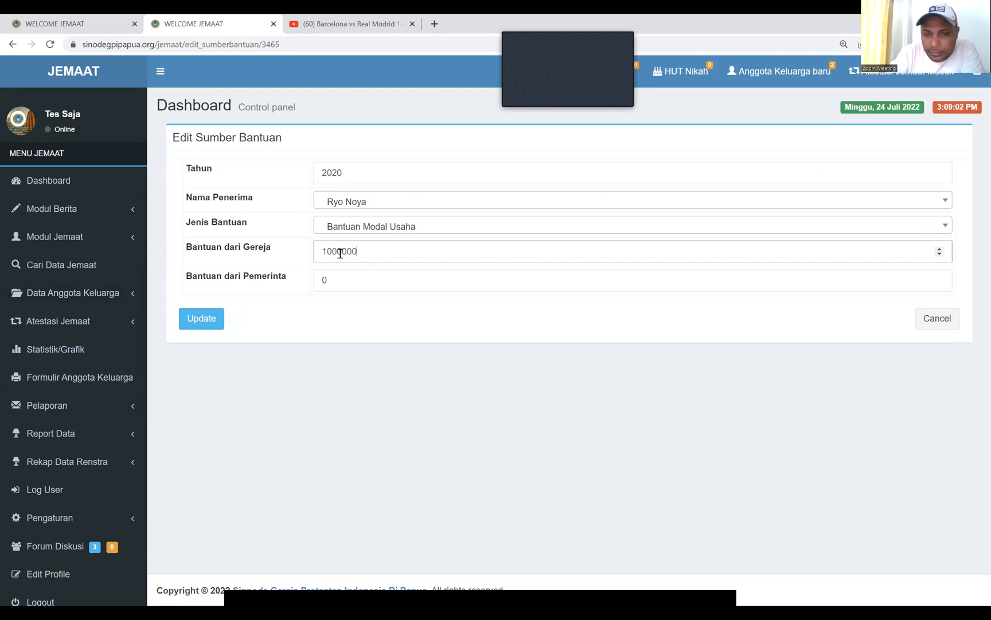
click(201, 323)
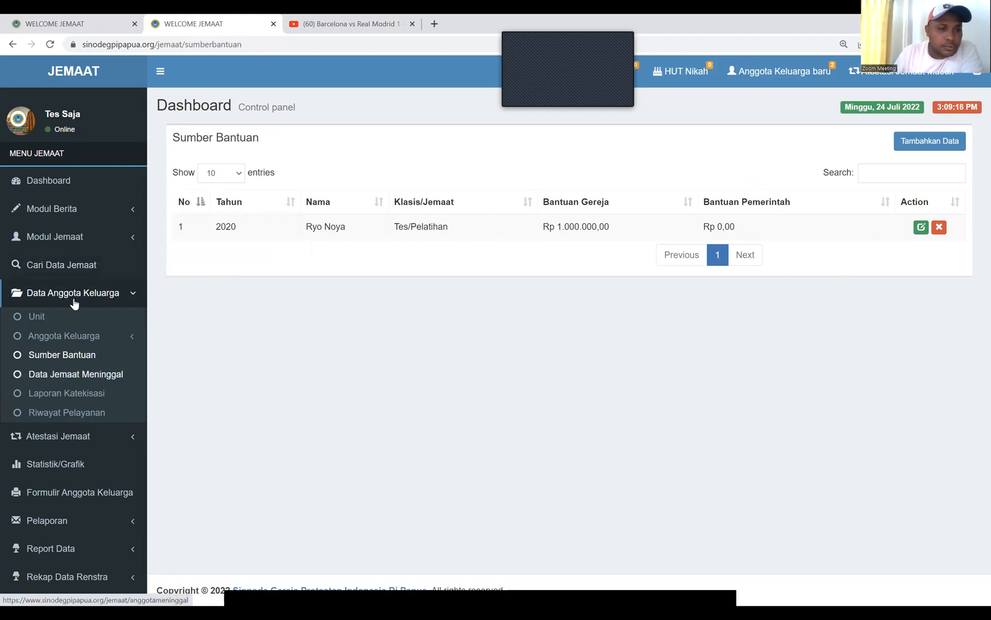
scroll(75, 303, down, 2)
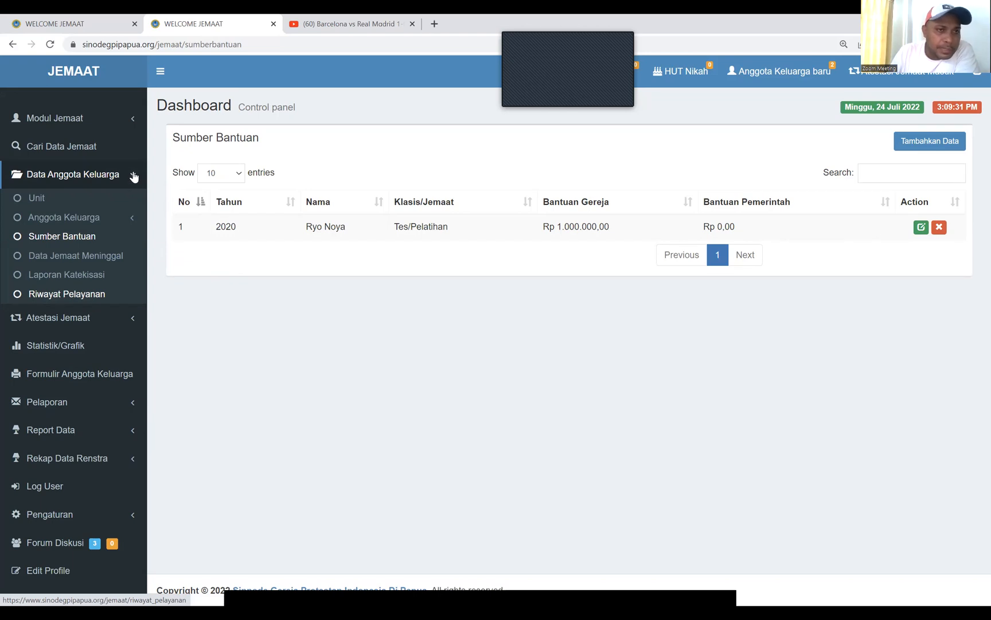
Collapse Data Anggota Keluarga and expand Atestasi Jemaat in the sidebar
click(116, 319)
click(116, 319)
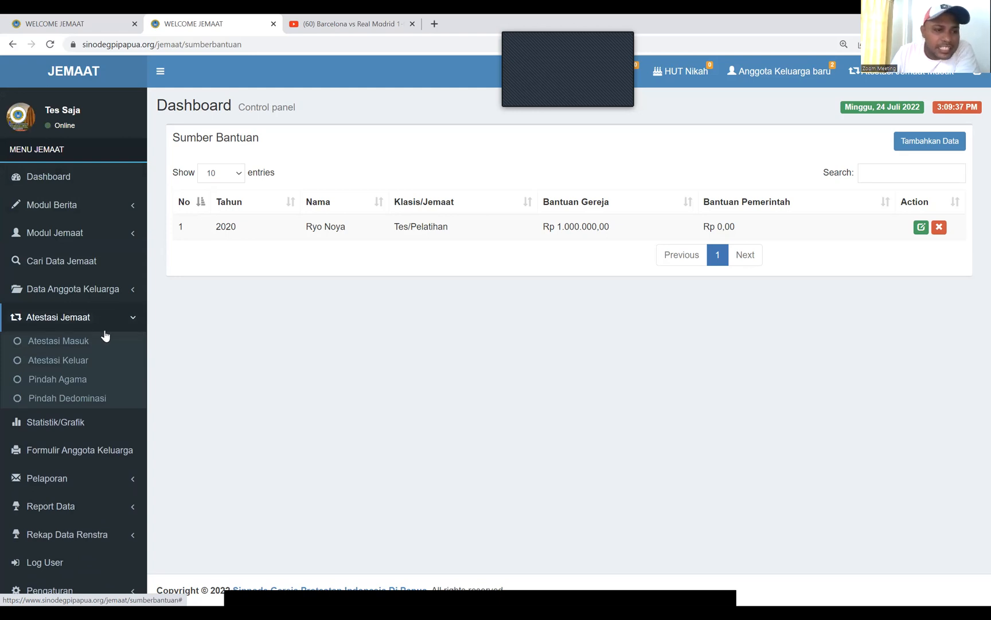
Transfer a member out to Jemaat Mizpa Pachas in Klasis Muting via Atestasi Keluar
click(73, 361)
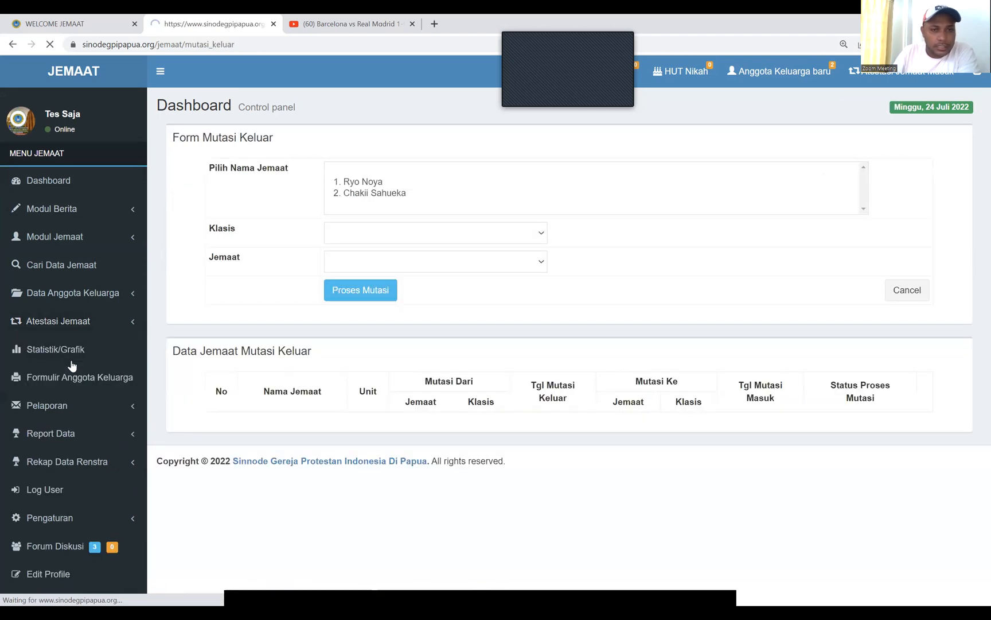
click(439, 170)
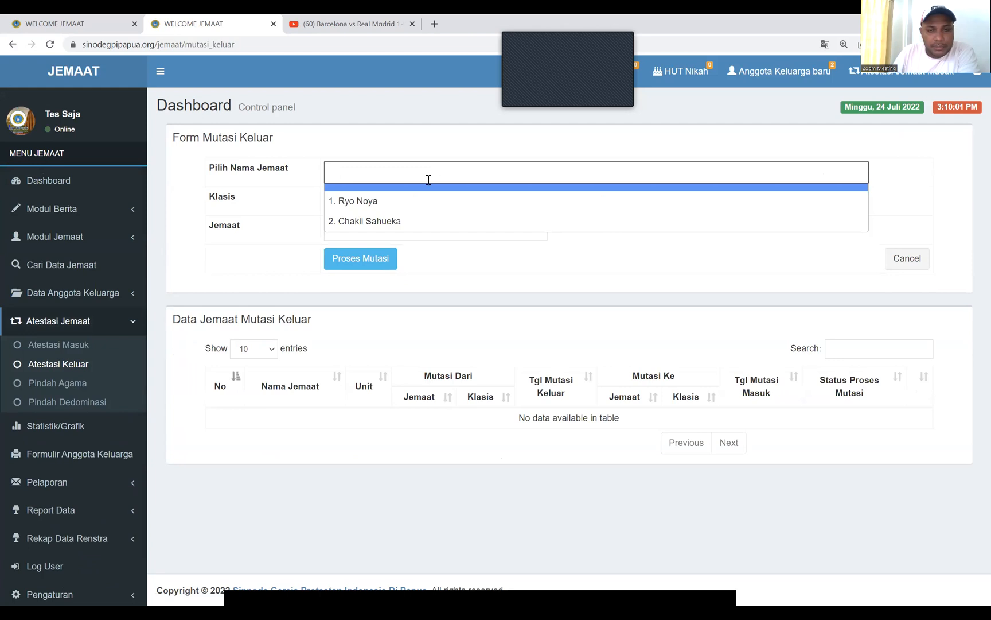
click(384, 198)
click(374, 200)
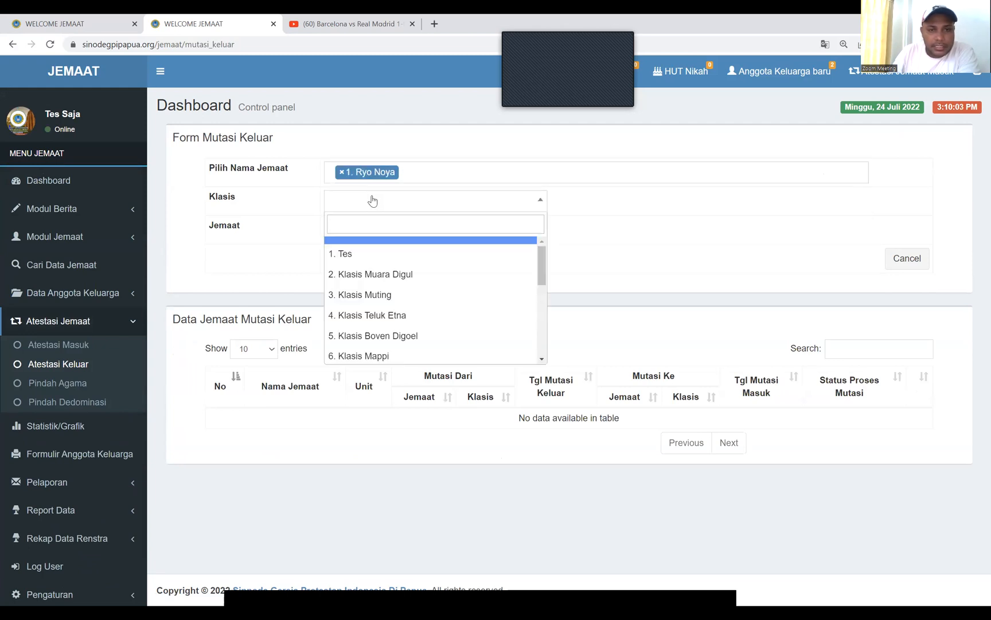
text(muti)
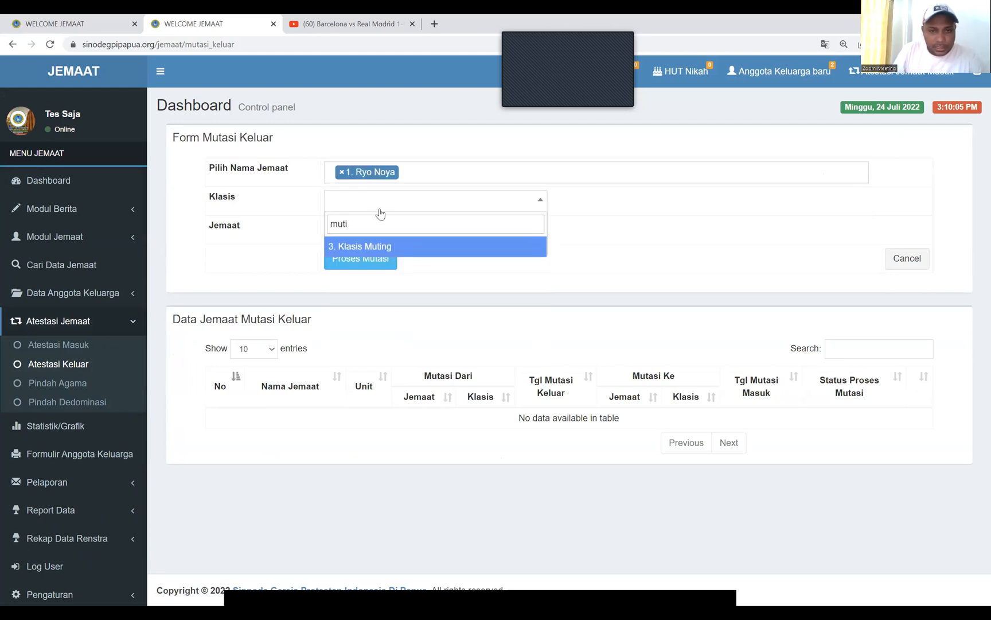
click(370, 250)
click(360, 231)
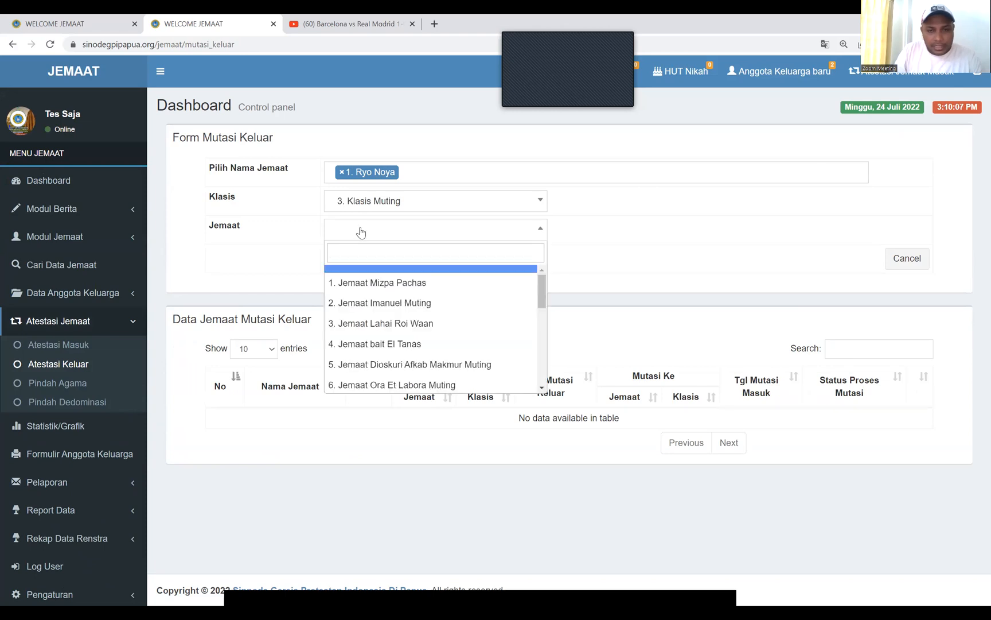
click(381, 282)
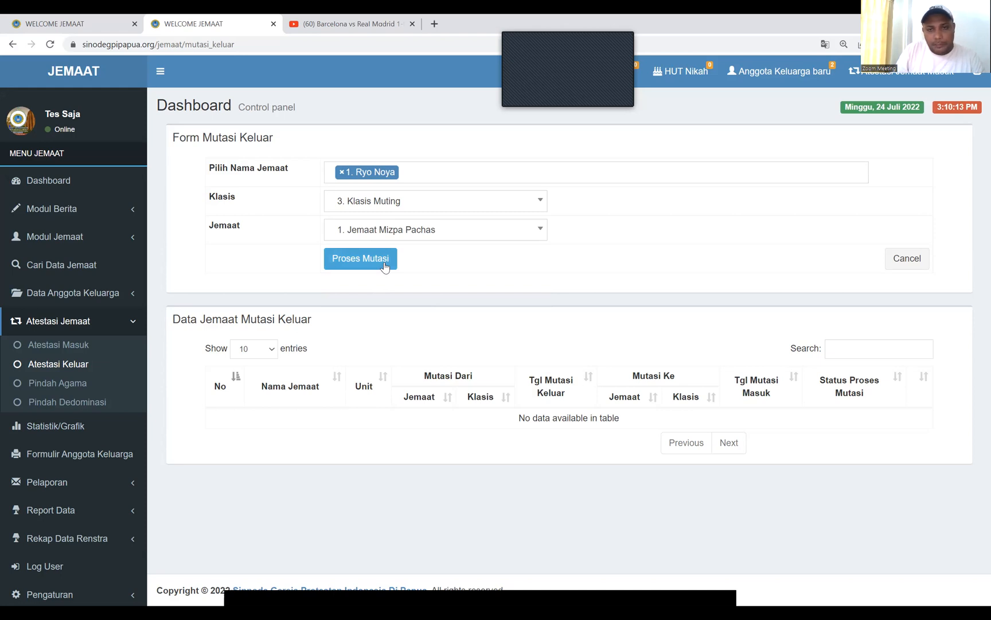
click(361, 258)
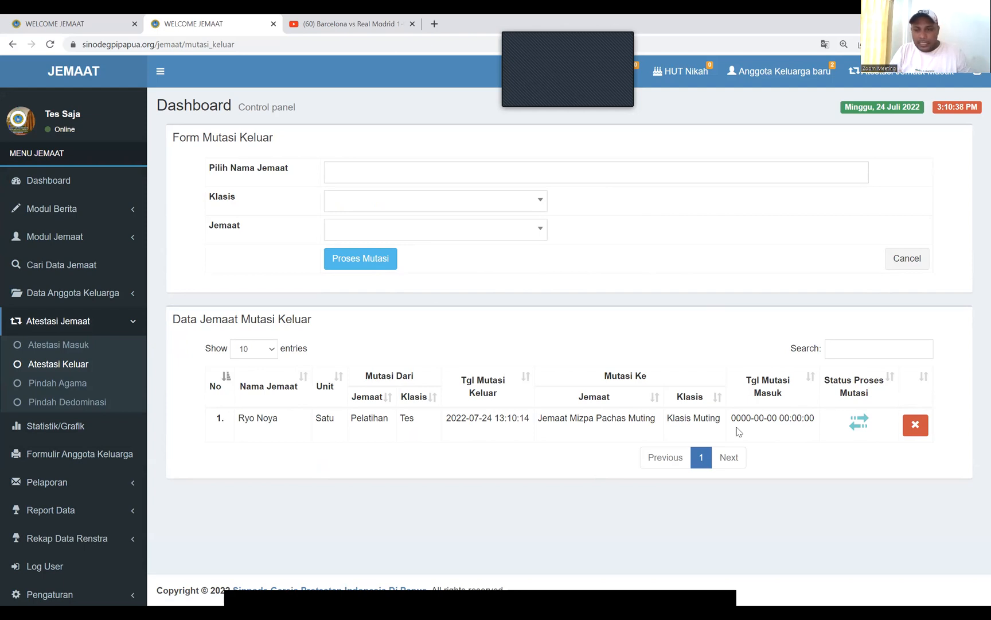
Check the incoming transfers list, then delete the outgoing transfer record
click(63, 349)
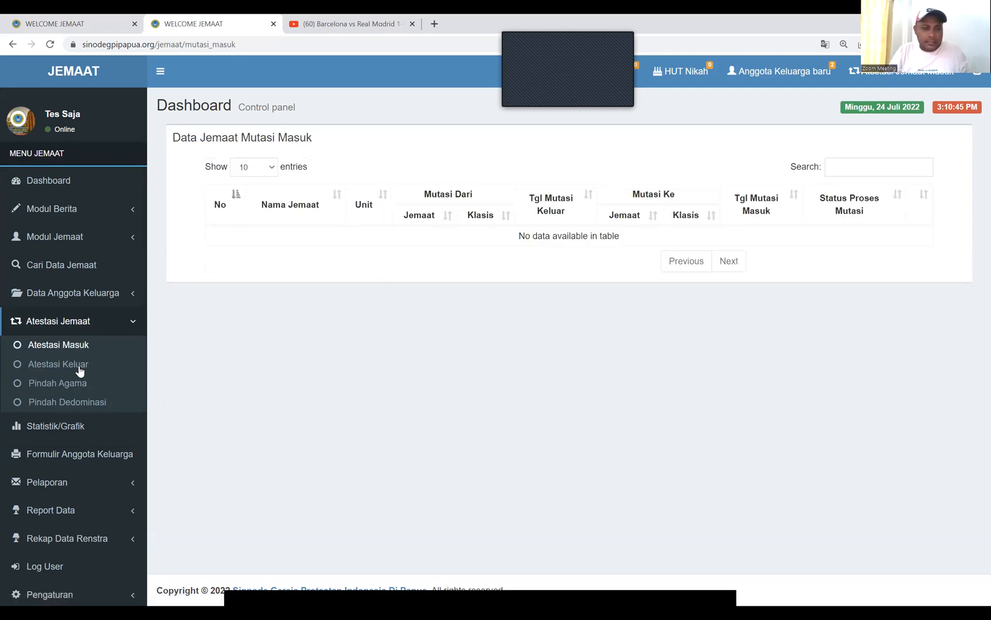
click(79, 367)
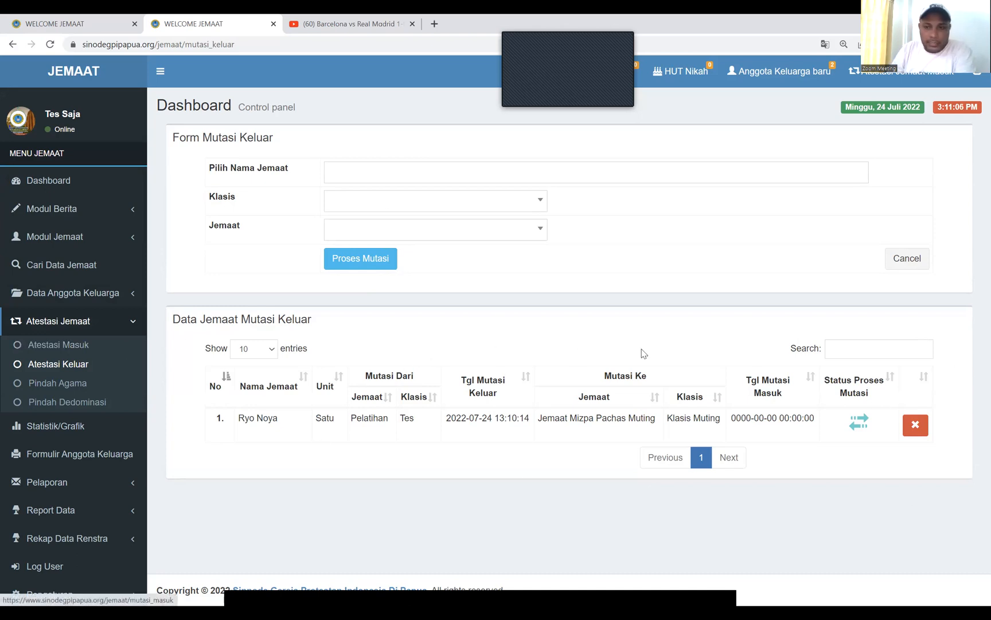
click(918, 429)
click(551, 113)
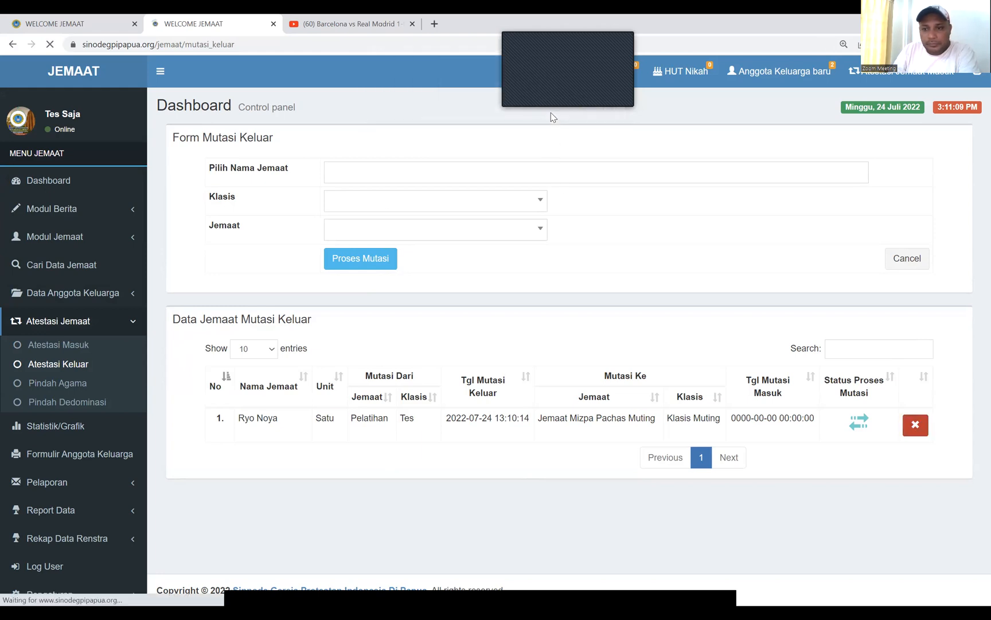
View the full family member list, then go to the Kirim Laporan Jemaat report form
click(99, 296)
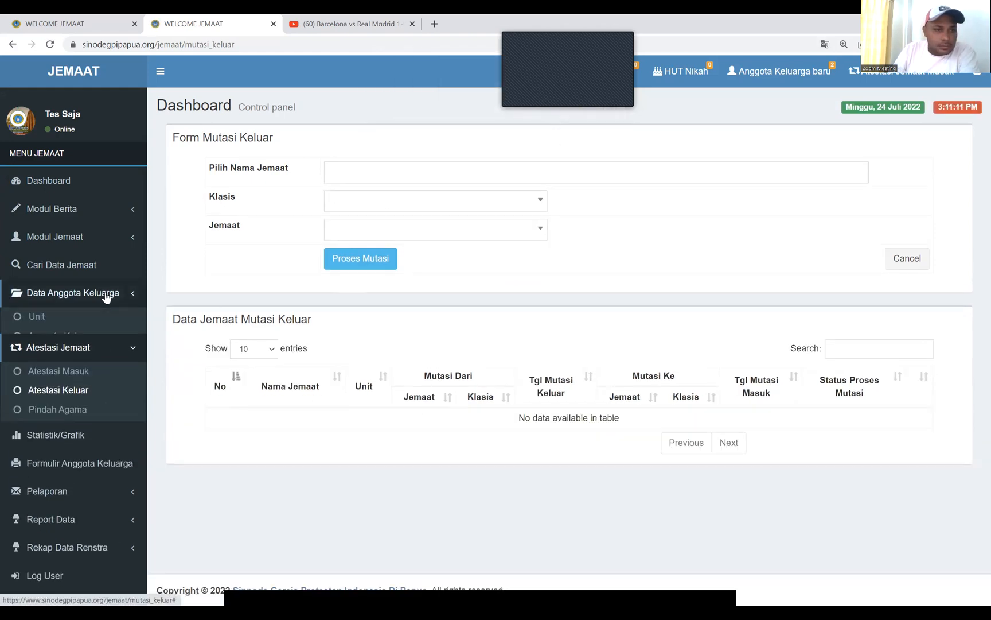
click(89, 337)
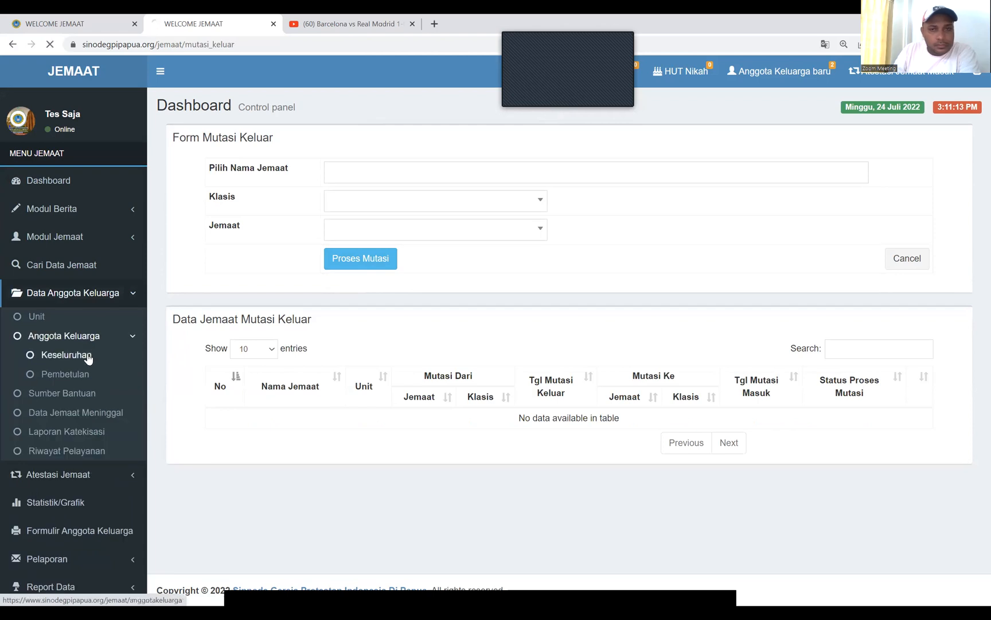
click(89, 356)
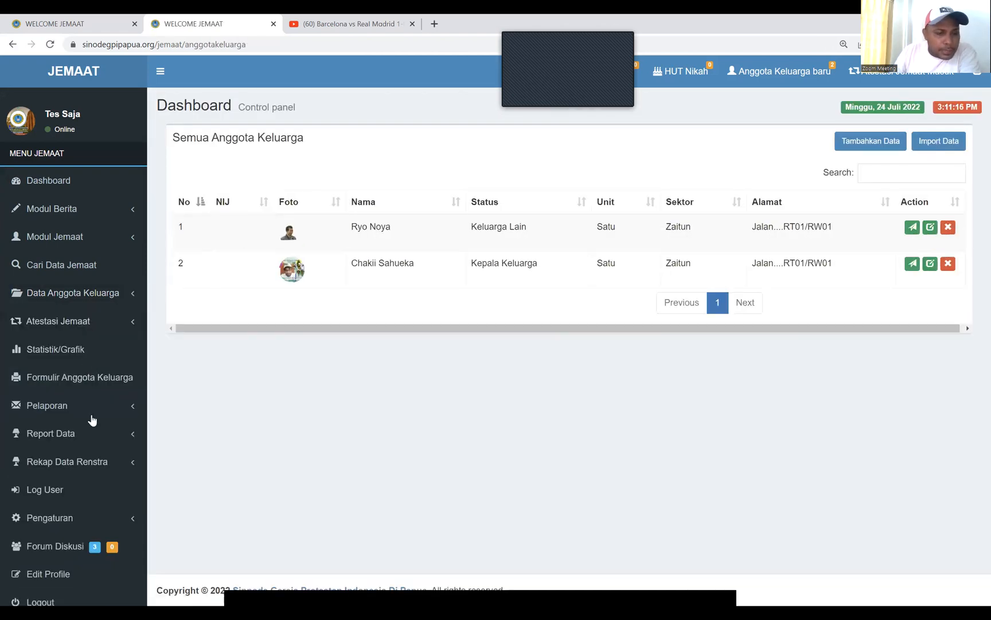
click(108, 405)
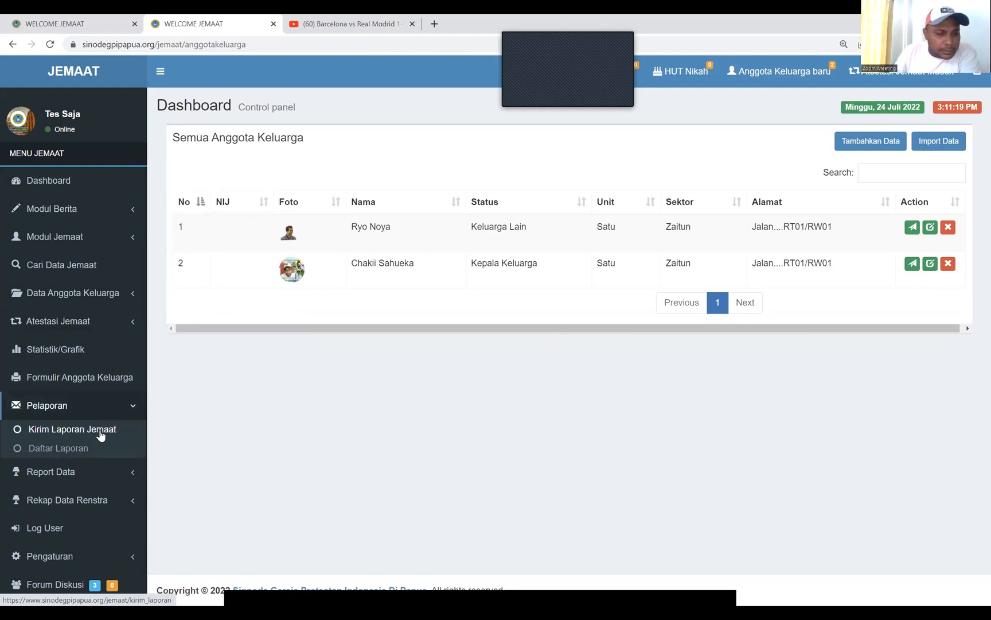
click(102, 430)
Inspect the report form's Pilih Laporan options and file picker without attaching anything
click(109, 405)
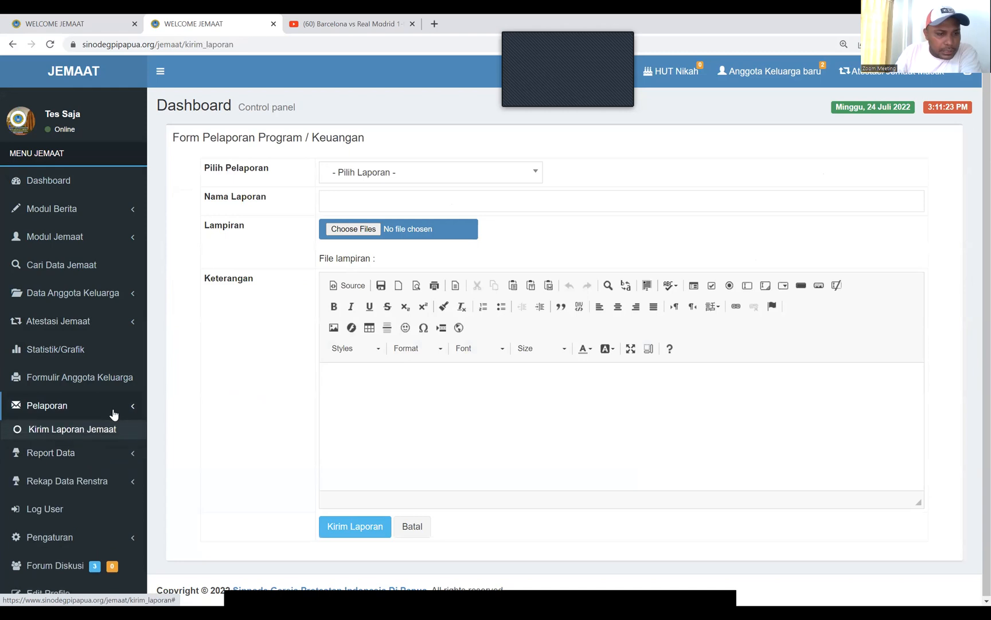
click(93, 439)
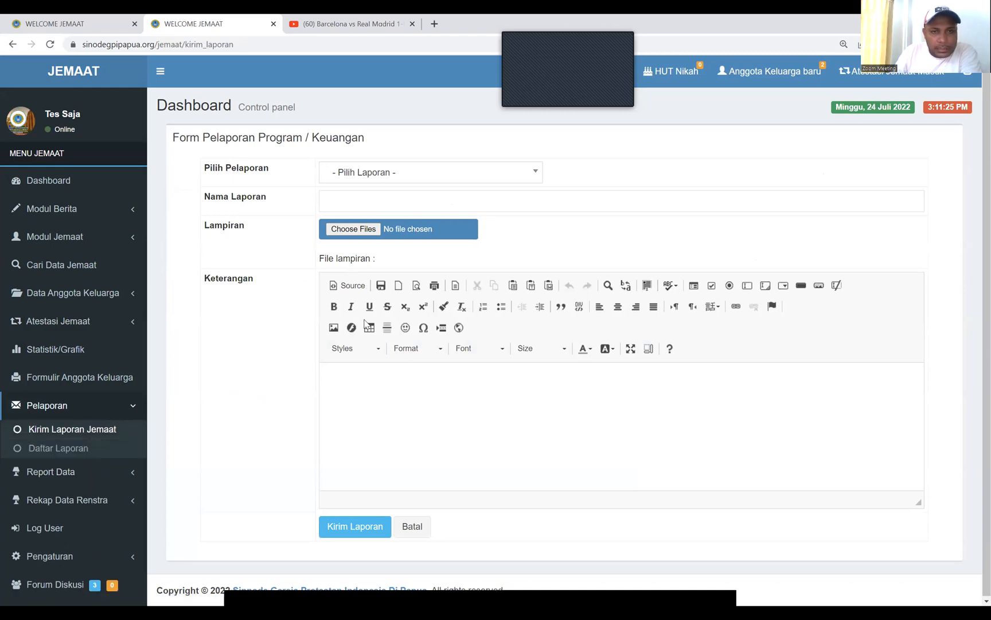
click(427, 181)
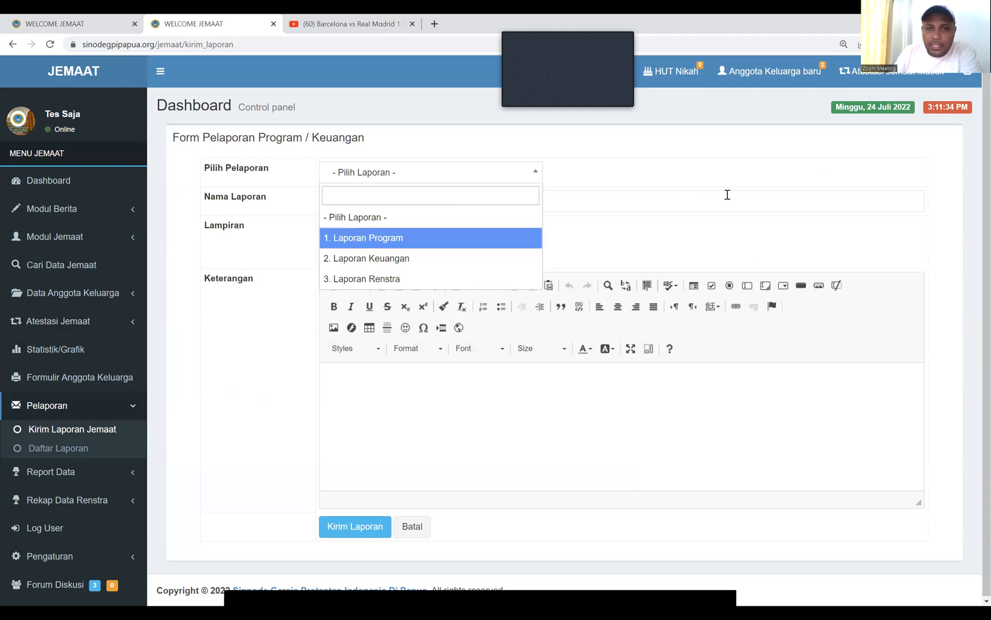
click(466, 204)
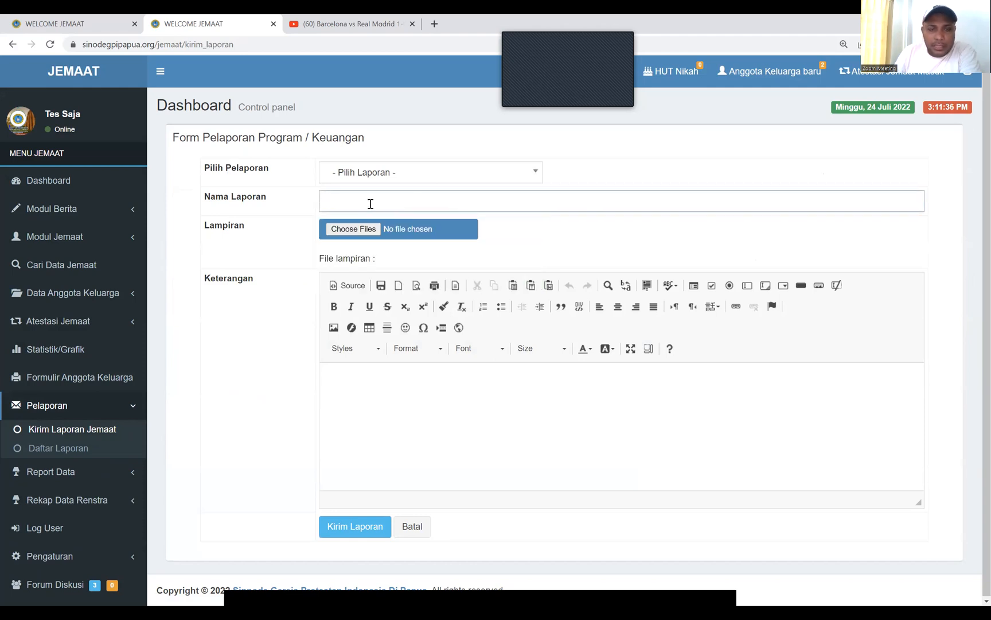
click(364, 235)
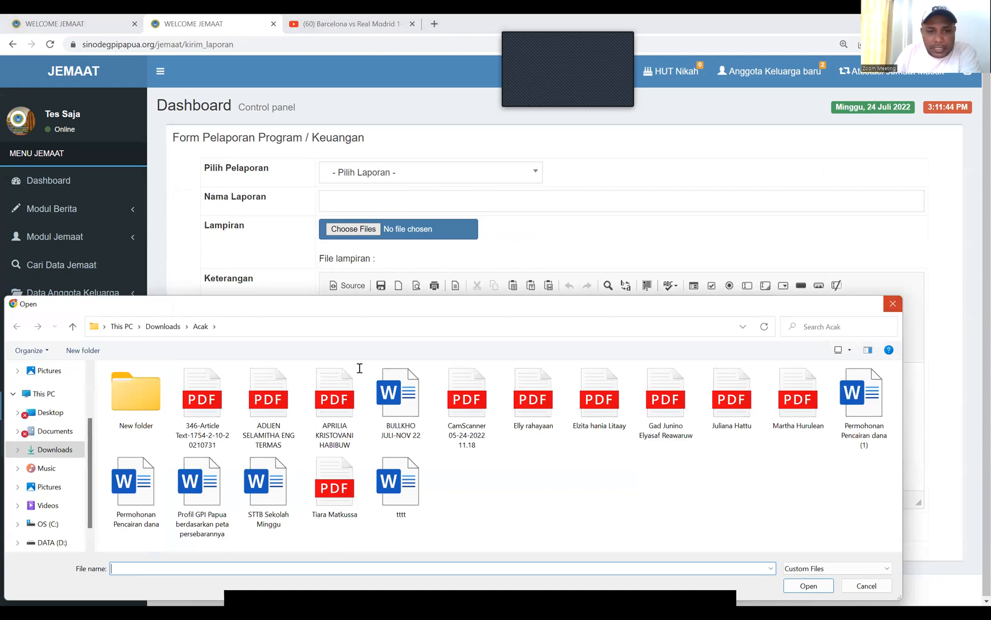
key(Escape)
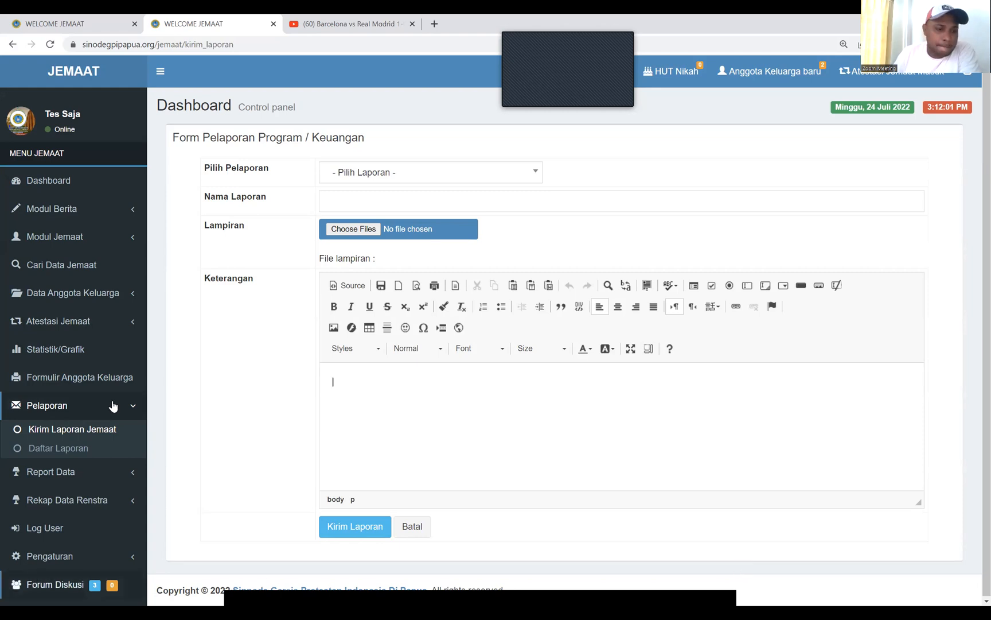
Expand the Report Data categories to review them, then collapse them
scroll(127, 355, down, 2)
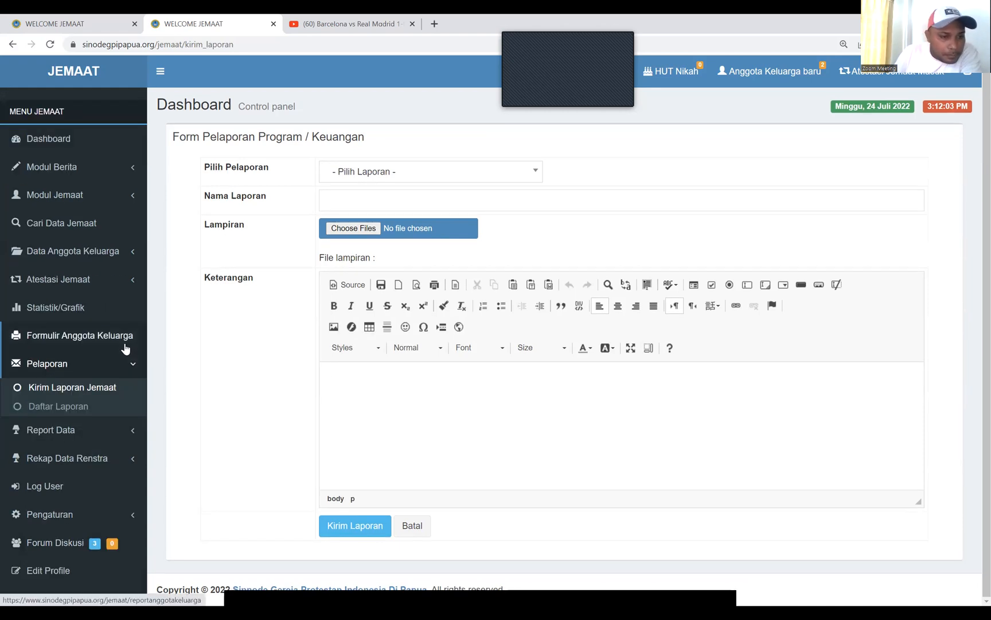
click(105, 428)
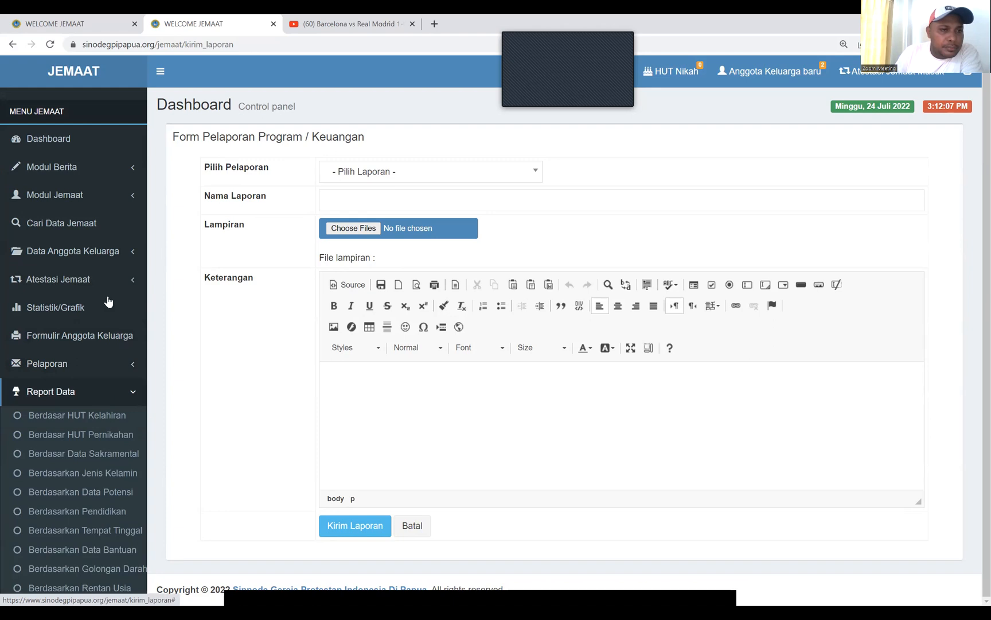
scroll(113, 270, down, 3)
click(114, 271)
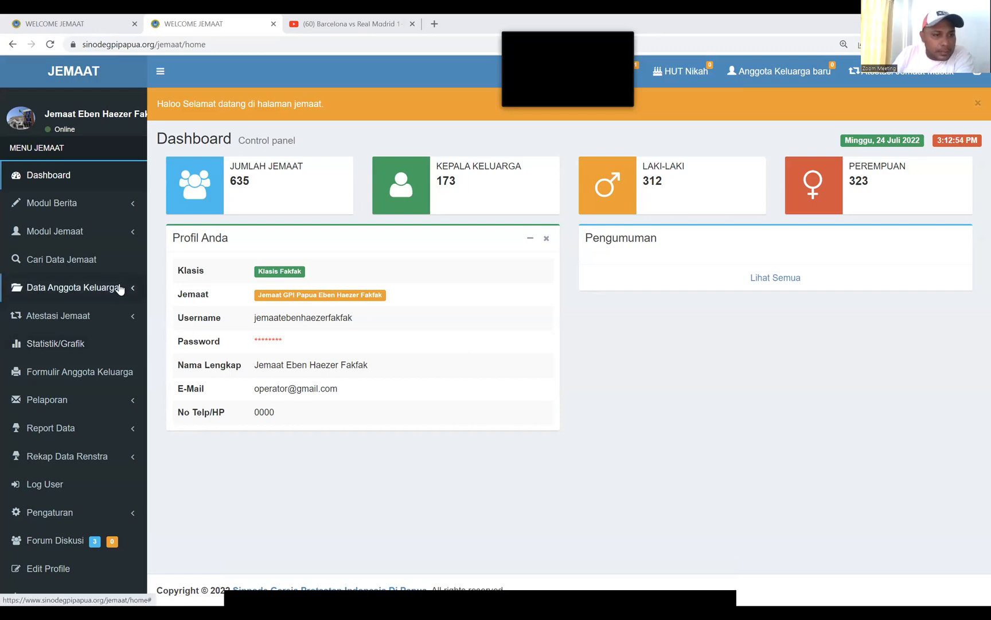
On Statistik/Grafik, expand the Tabel Jumlah Jemaat and per-sector member tables
click(60, 350)
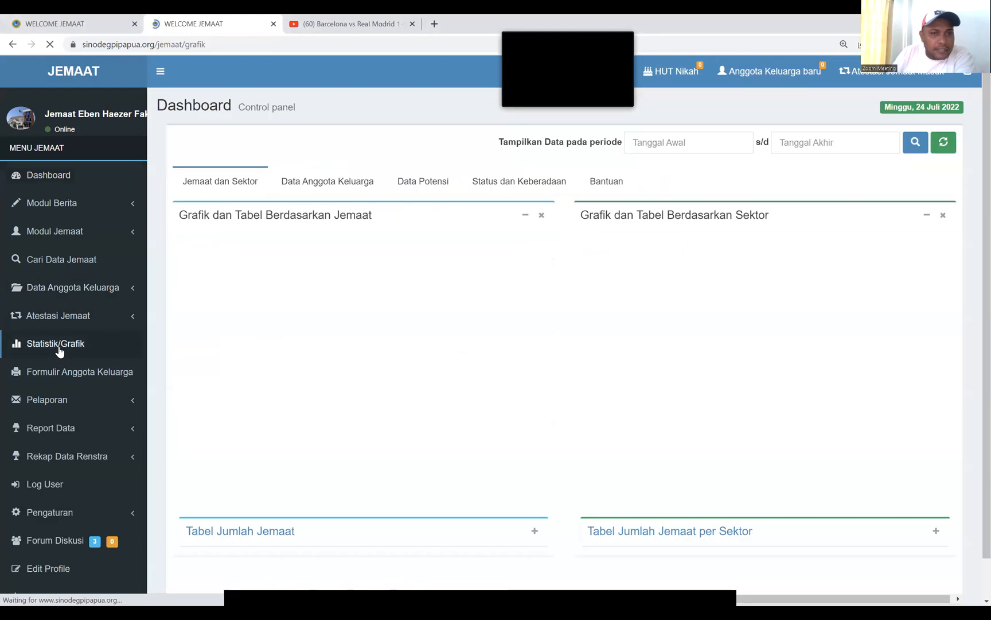
mouse_move(368, 373)
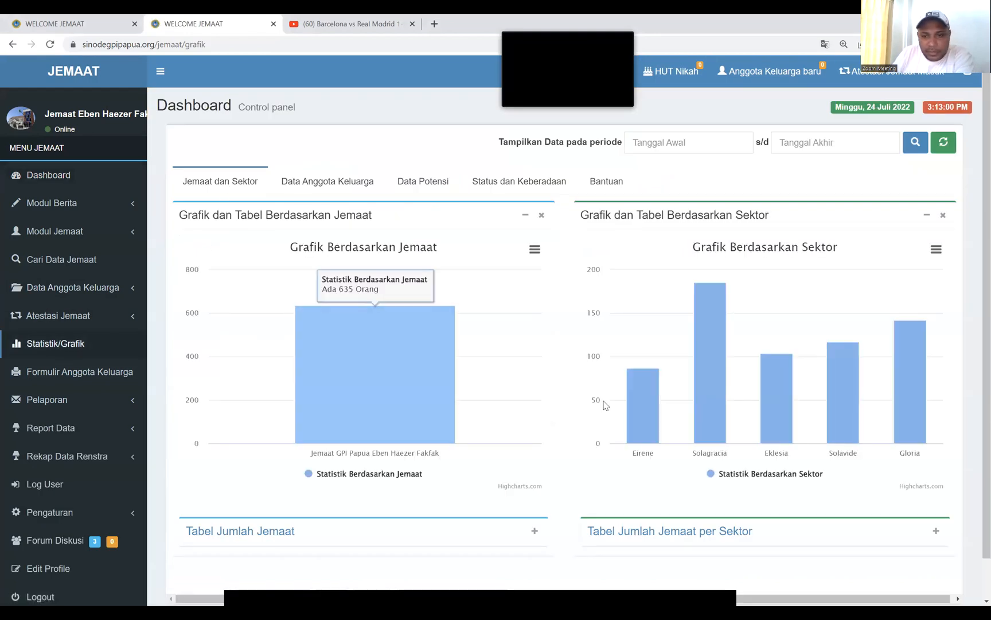
mouse_move(654, 417)
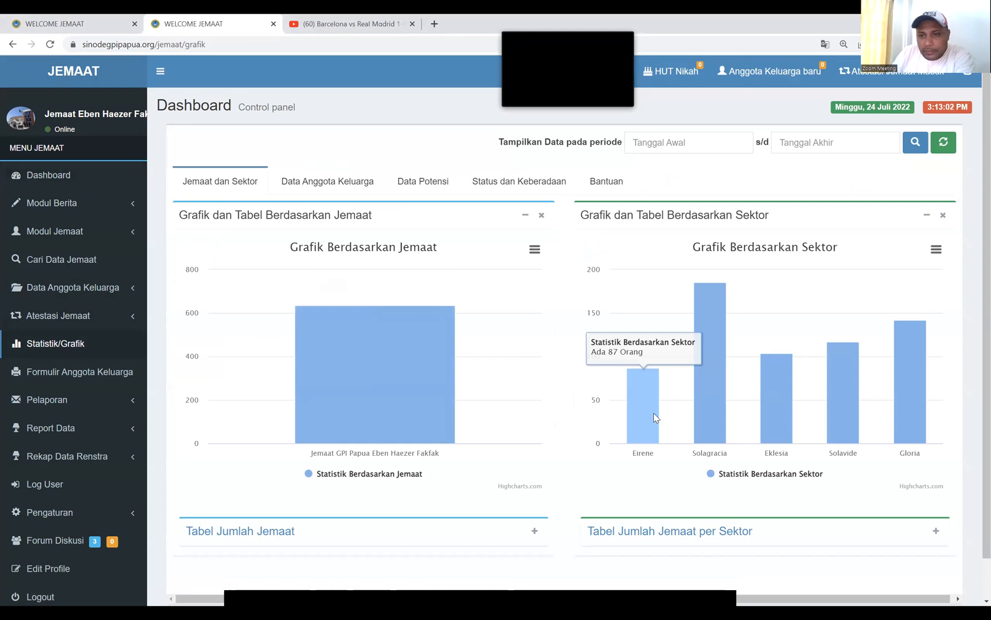
mouse_move(709, 414)
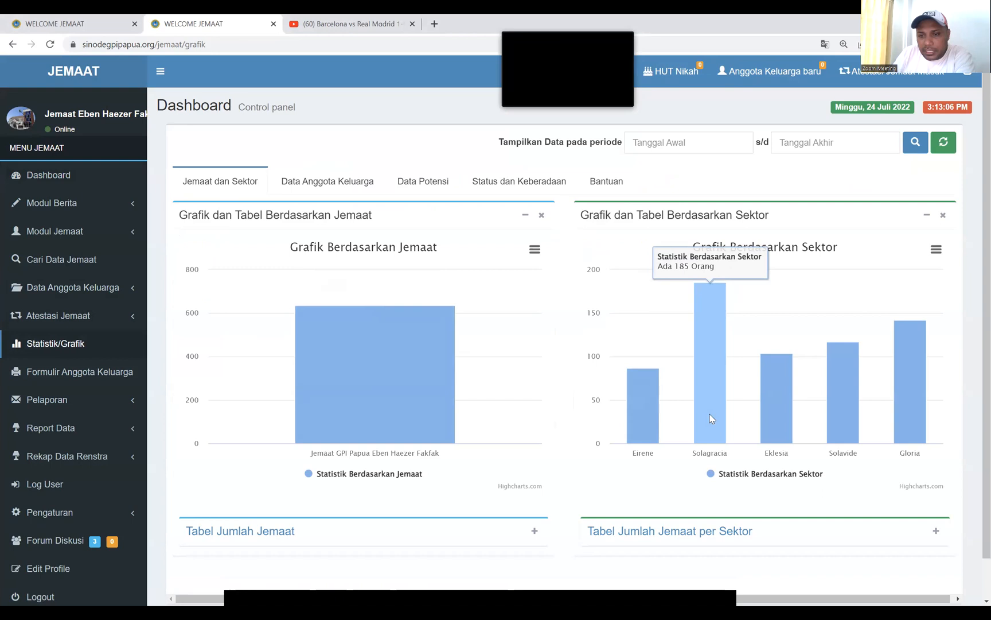
mouse_move(851, 422)
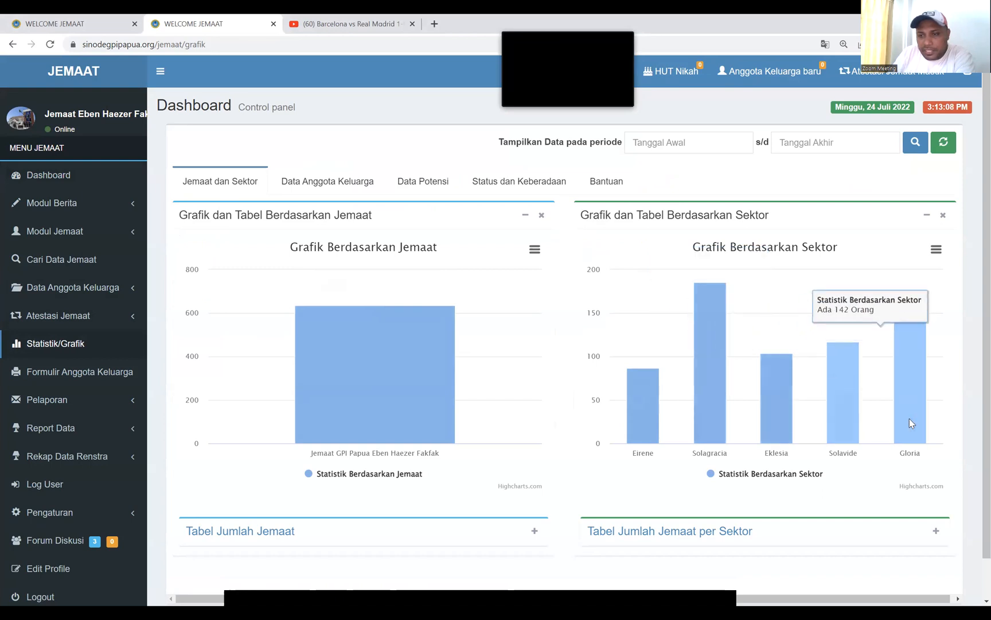
scroll(729, 384, down, 1)
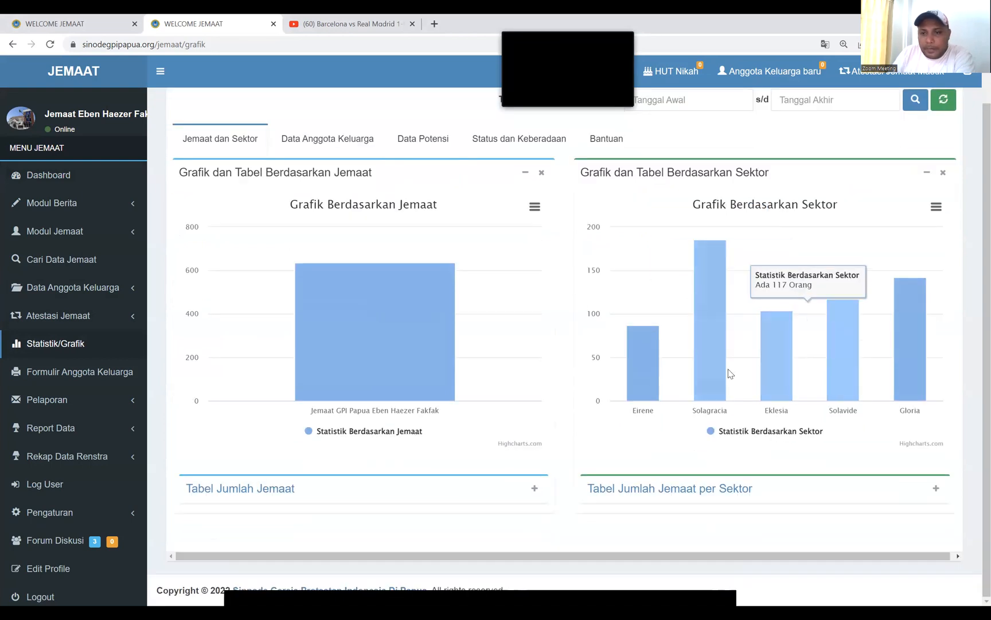
click(534, 489)
scroll(402, 425, down, 2)
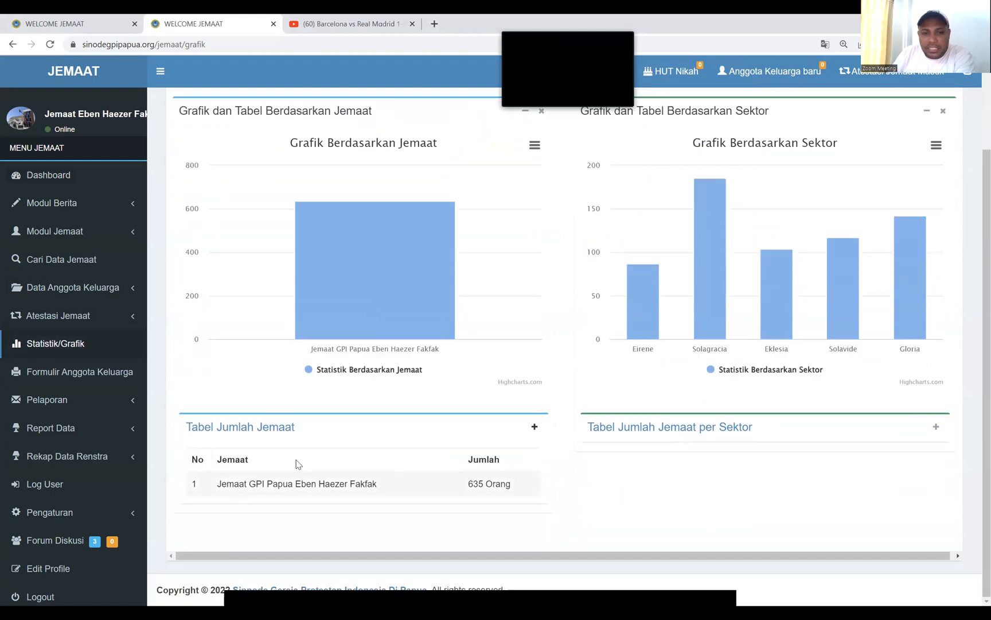
click(935, 427)
scroll(895, 424, down, 2)
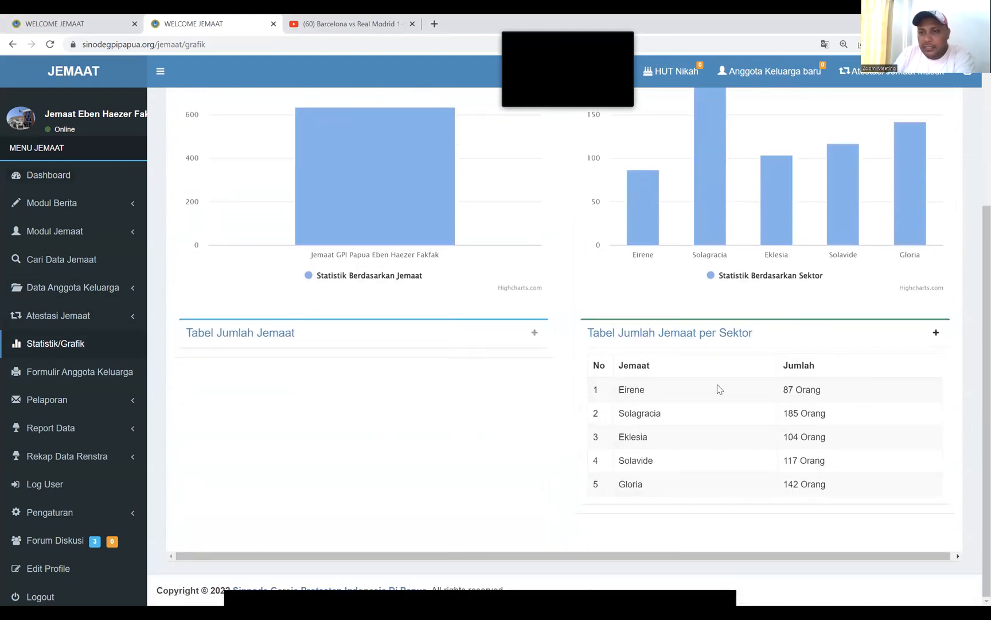
scroll(920, 354, up, 3)
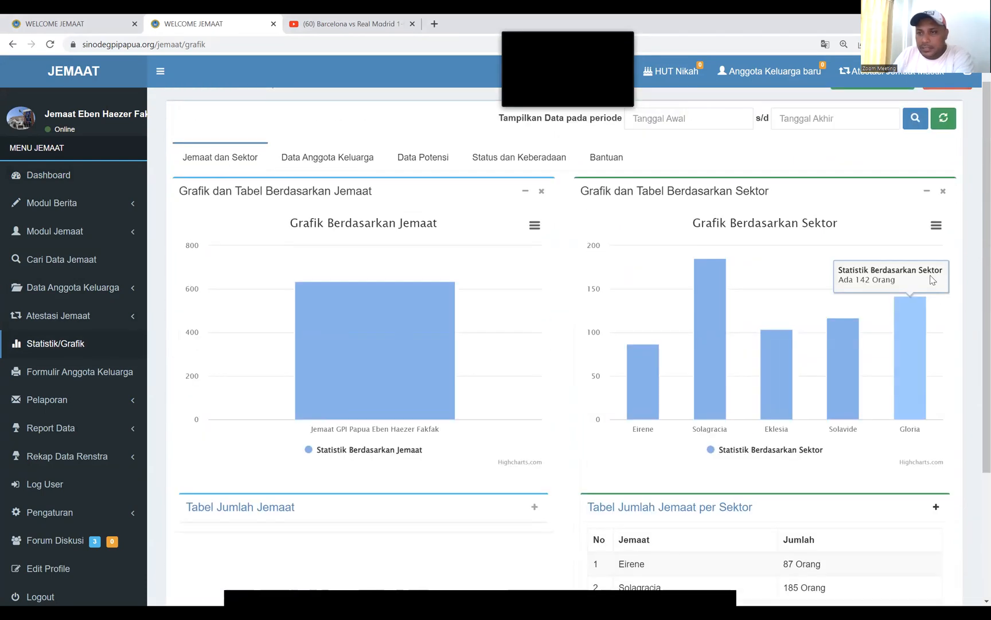
View the sector chart in full screen, then exit back to the page
click(937, 226)
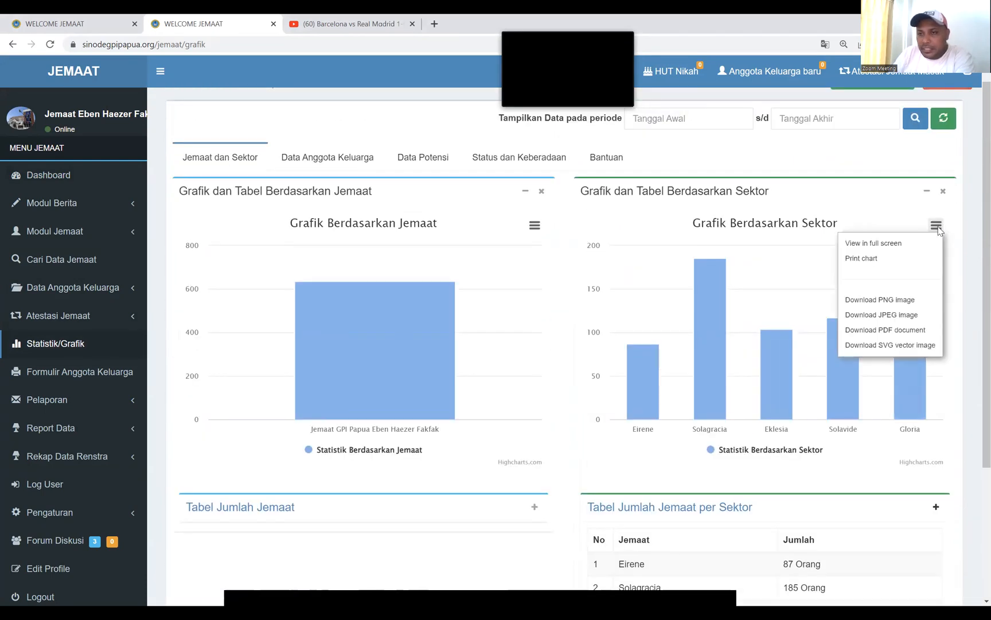
click(879, 244)
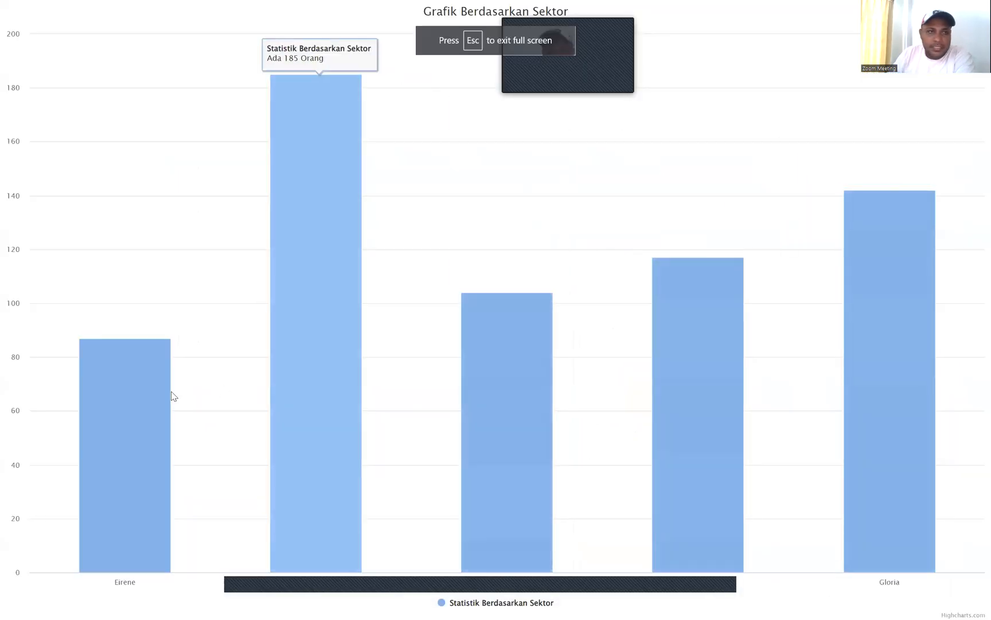
mouse_move(166, 395)
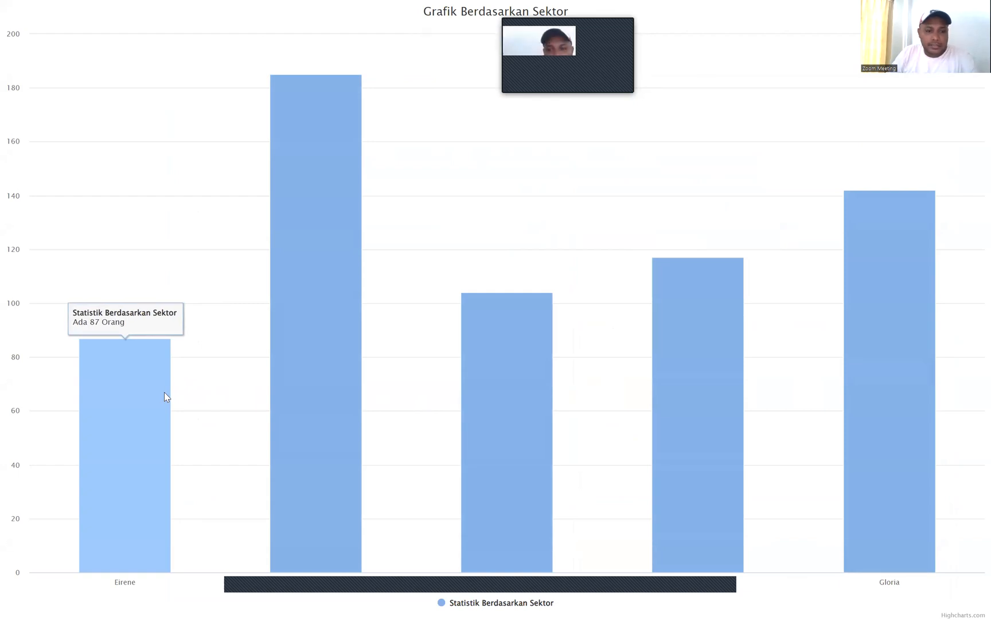
key(Escape)
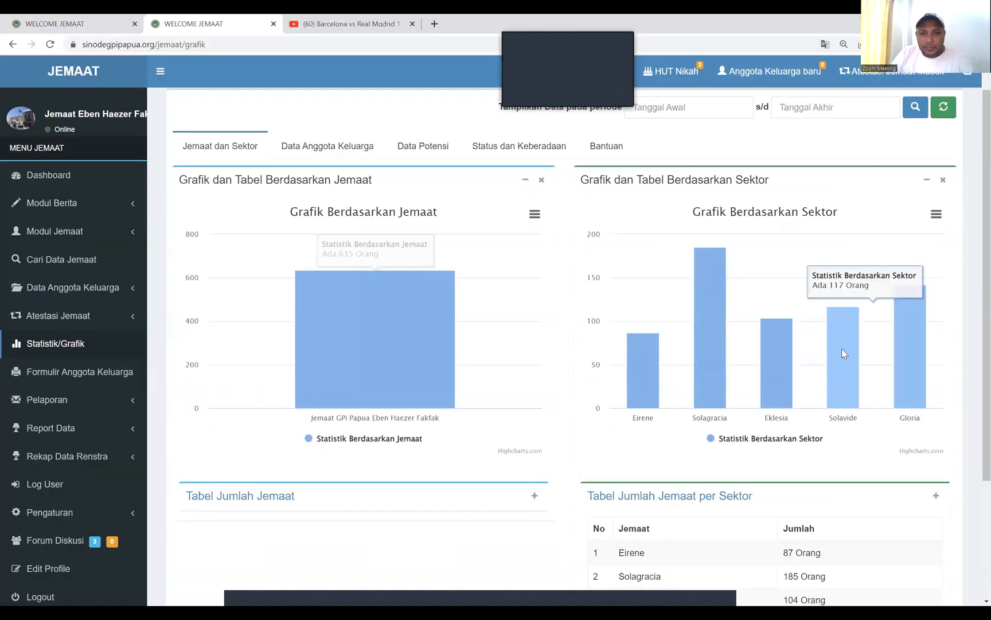
scroll(841, 350, down, 2)
scroll(737, 287, up, 2)
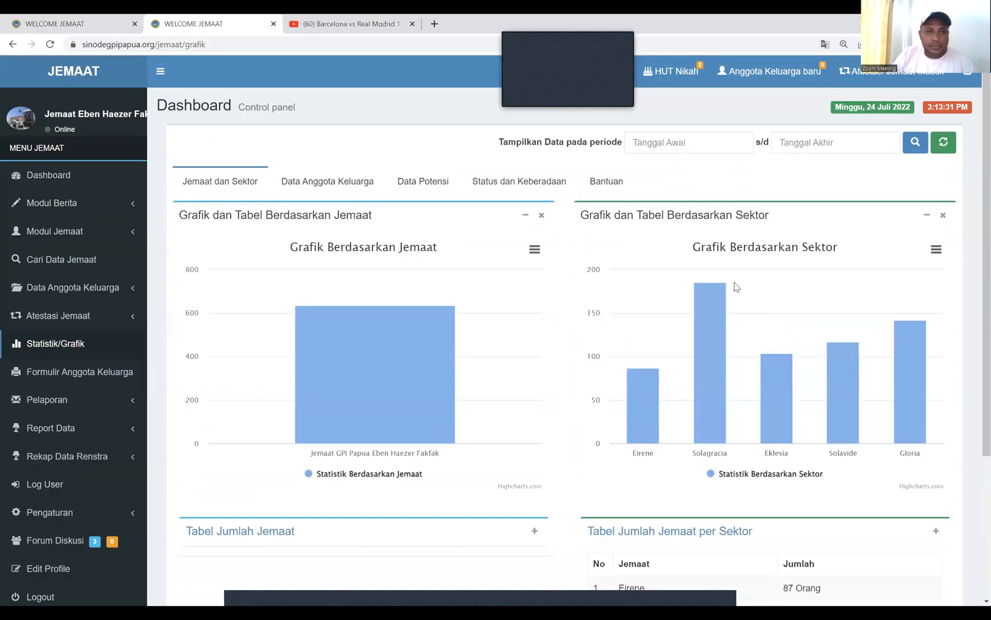
Show Data Anggota Keluarga statistics with the Status/Domisili and Status Keluarga tables expanded
click(327, 182)
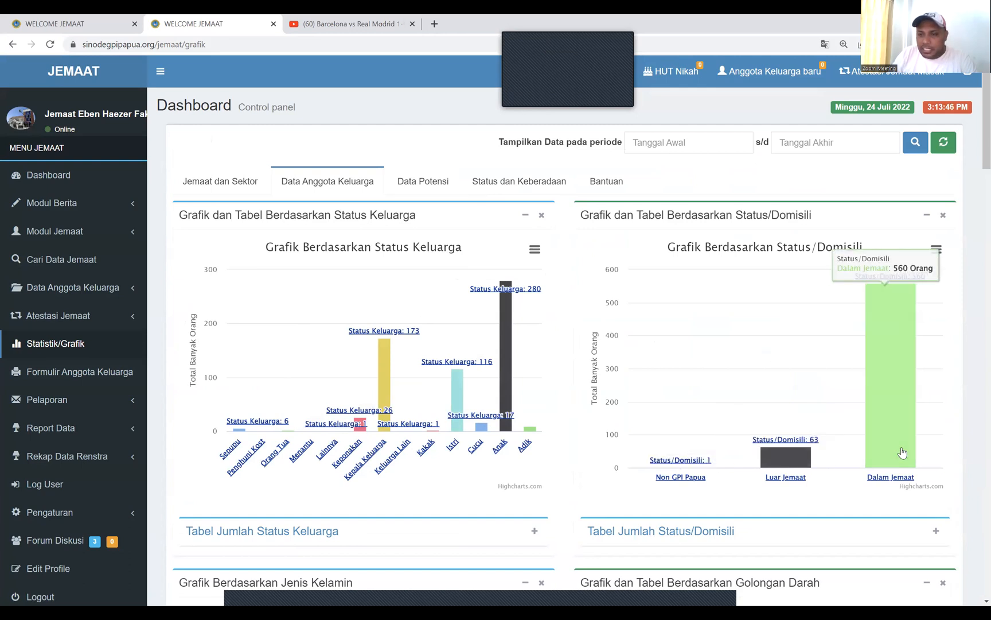
scroll(901, 453, down, 3)
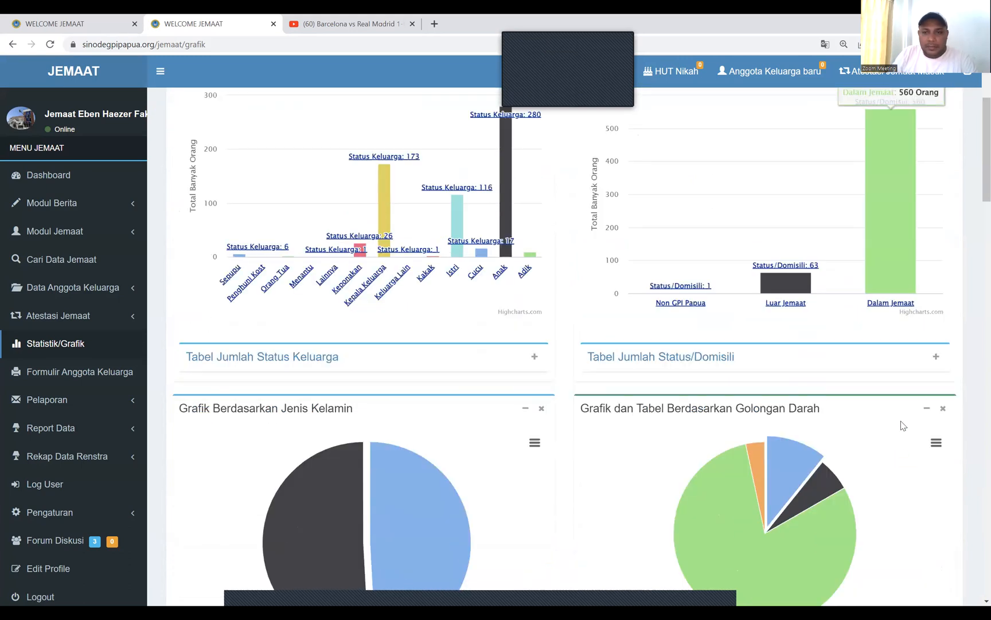
click(939, 360)
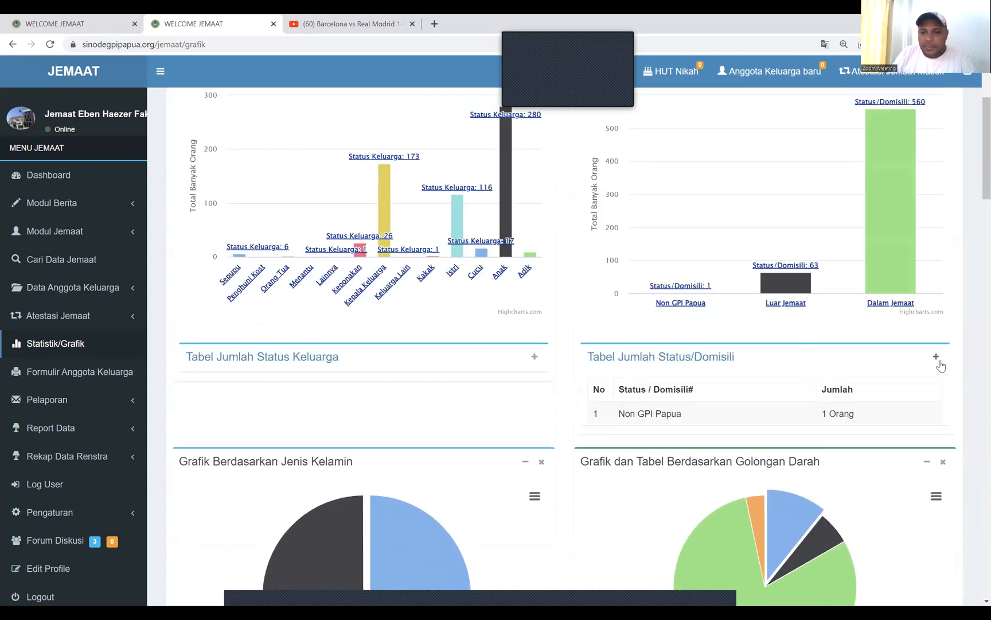
click(534, 357)
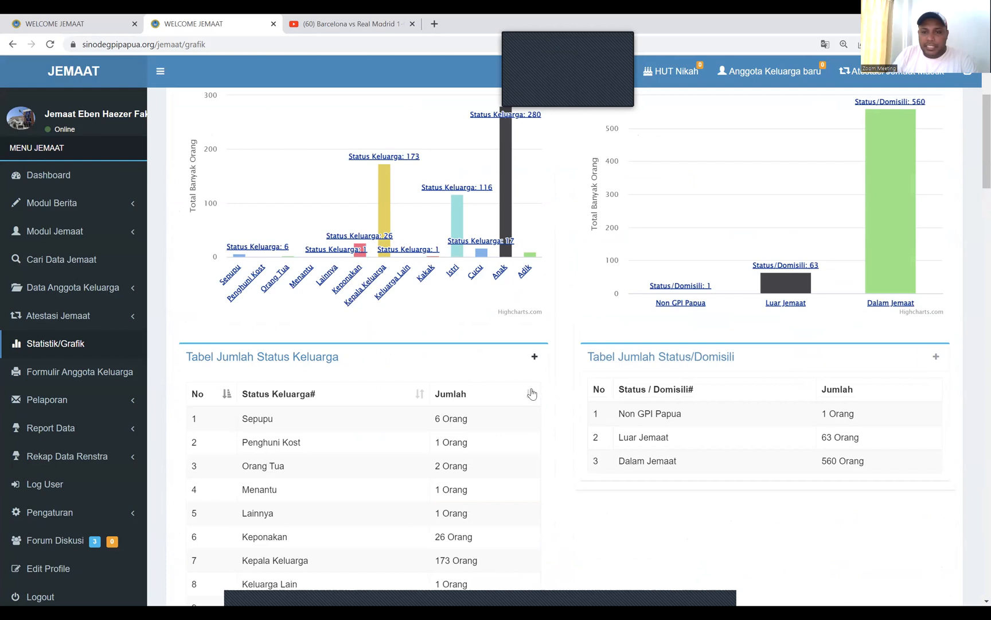
scroll(496, 393, down, 1)
scroll(496, 393, down, 5)
mouse_move(430, 409)
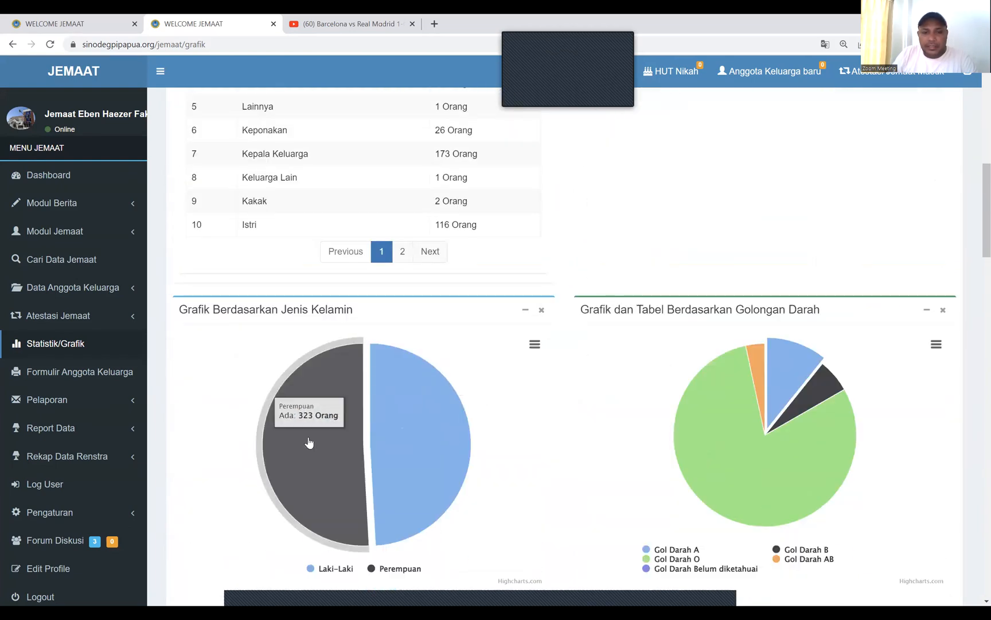
mouse_move(790, 431)
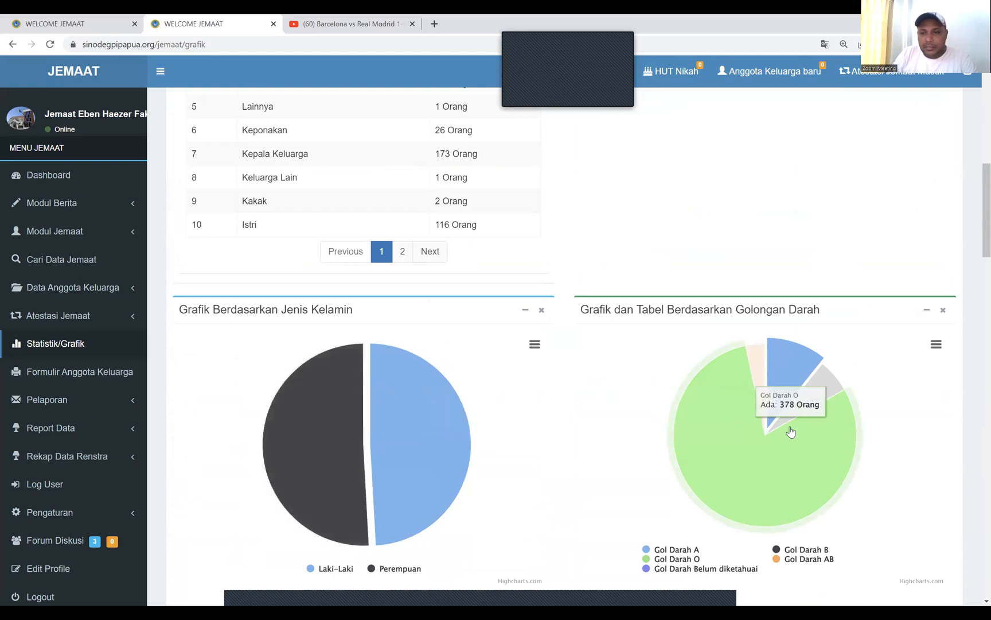
scroll(725, 417, down, 1)
scroll(725, 417, down, 6)
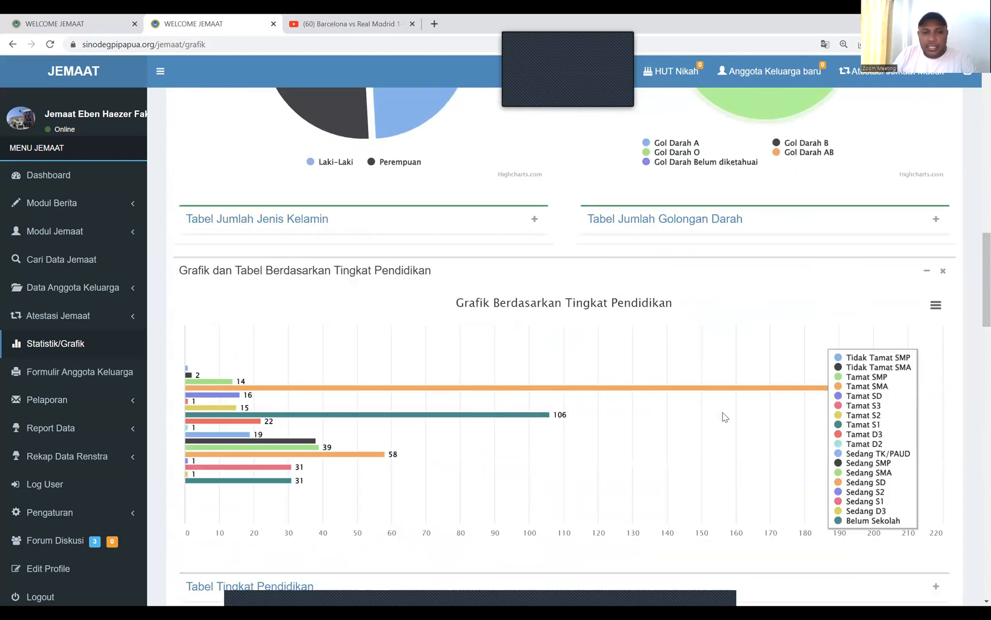
scroll(724, 418, down, 2)
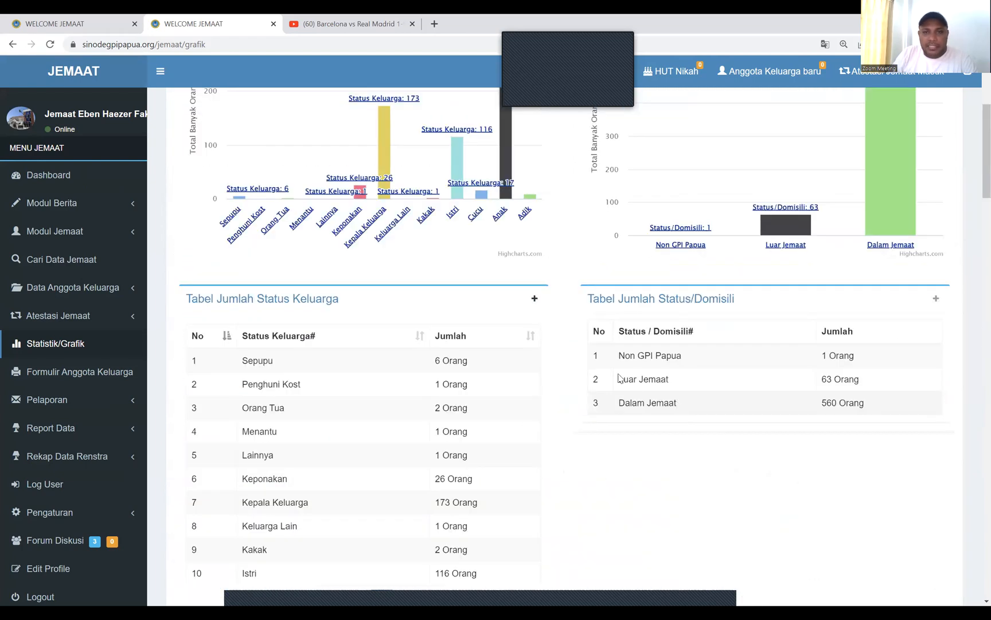
scroll(621, 378, up, 4)
Review the Data Potensi and Status dan Keberadaan statistics, ending on the Bantuan tab
click(431, 186)
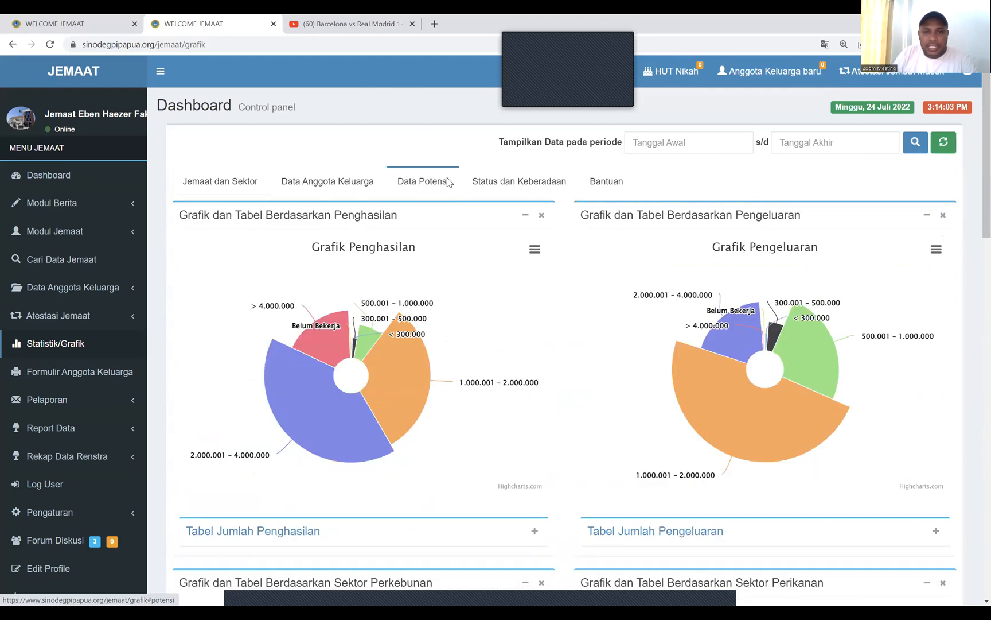
scroll(580, 327, down, 7)
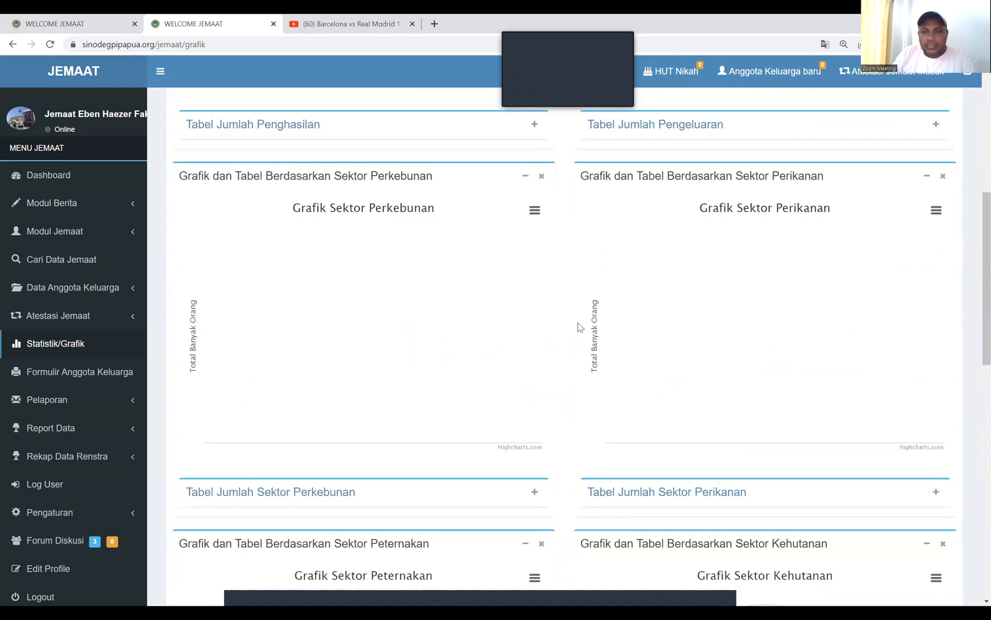
scroll(580, 327, up, 8)
click(533, 182)
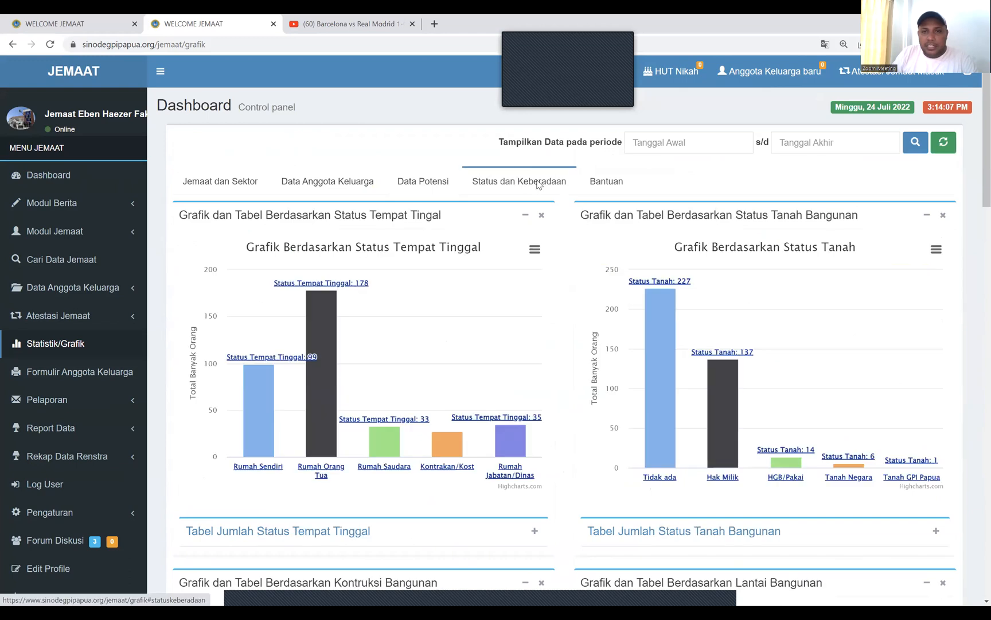
scroll(582, 364, down, 20)
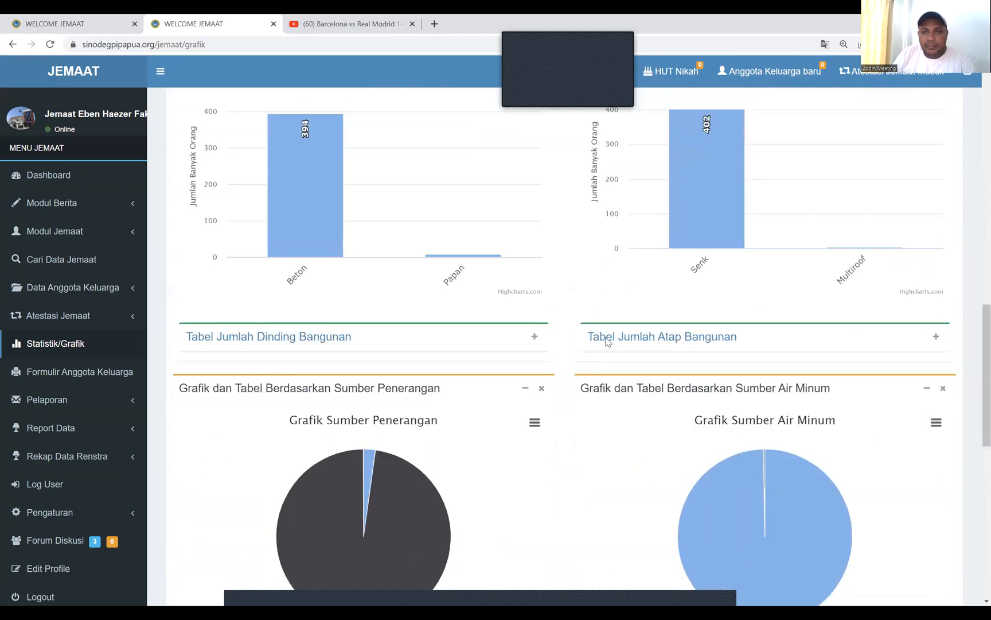
scroll(607, 339, up, 9)
scroll(606, 246, up, 6)
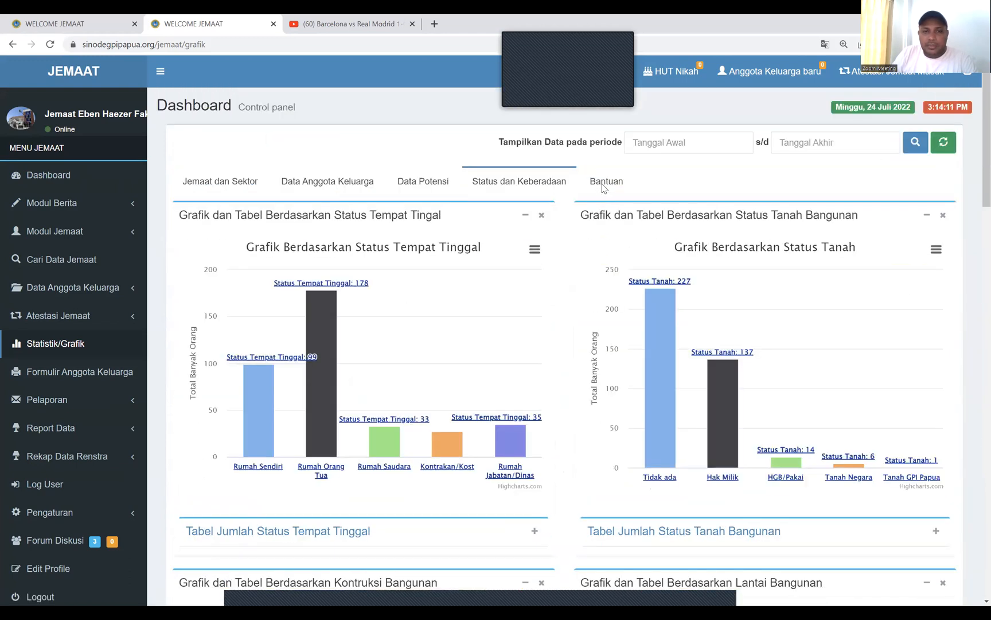
click(605, 182)
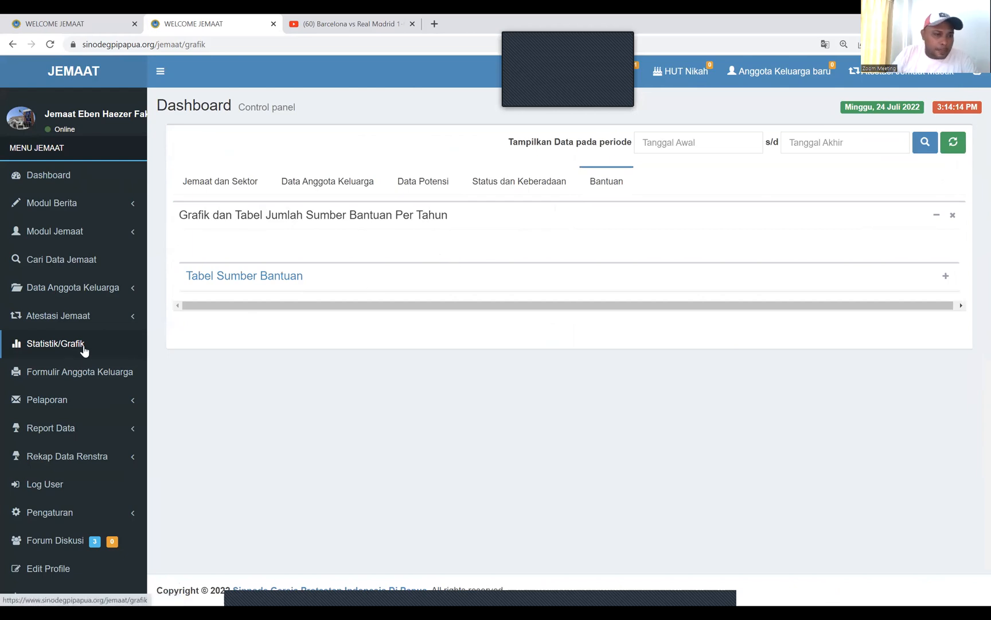
View the Report Data lists for this month's birthdays, wedding anniversaries and sacramental data
click(96, 432)
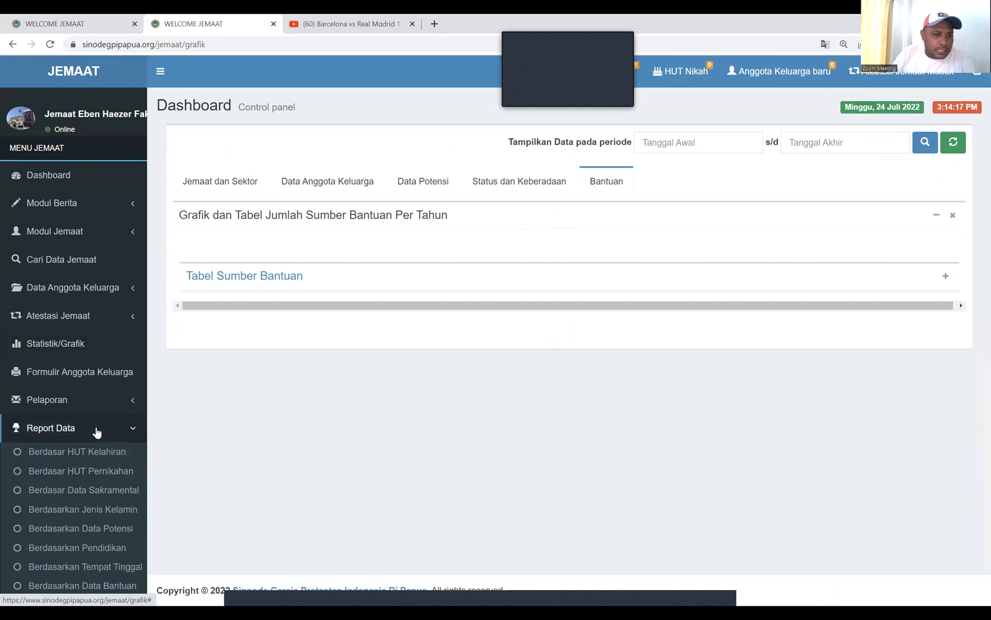
click(92, 451)
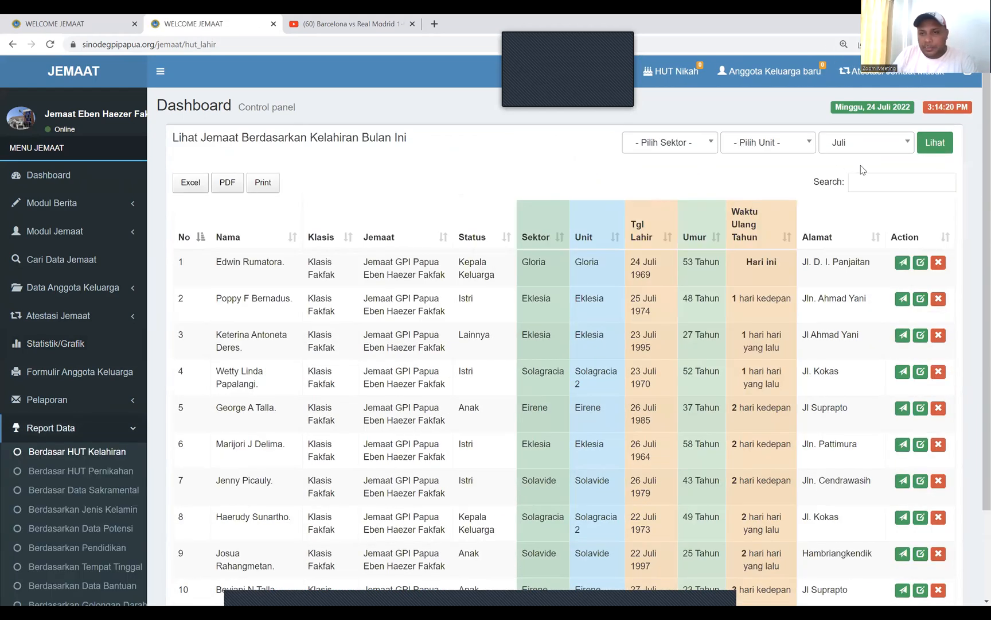
scroll(724, 235, down, 2)
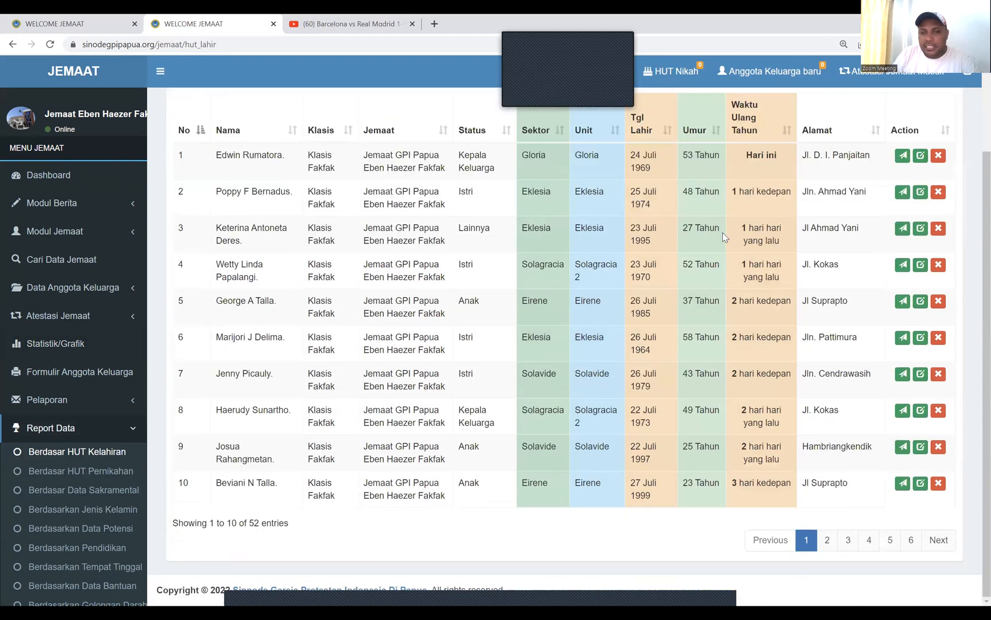
scroll(724, 235, up, 1)
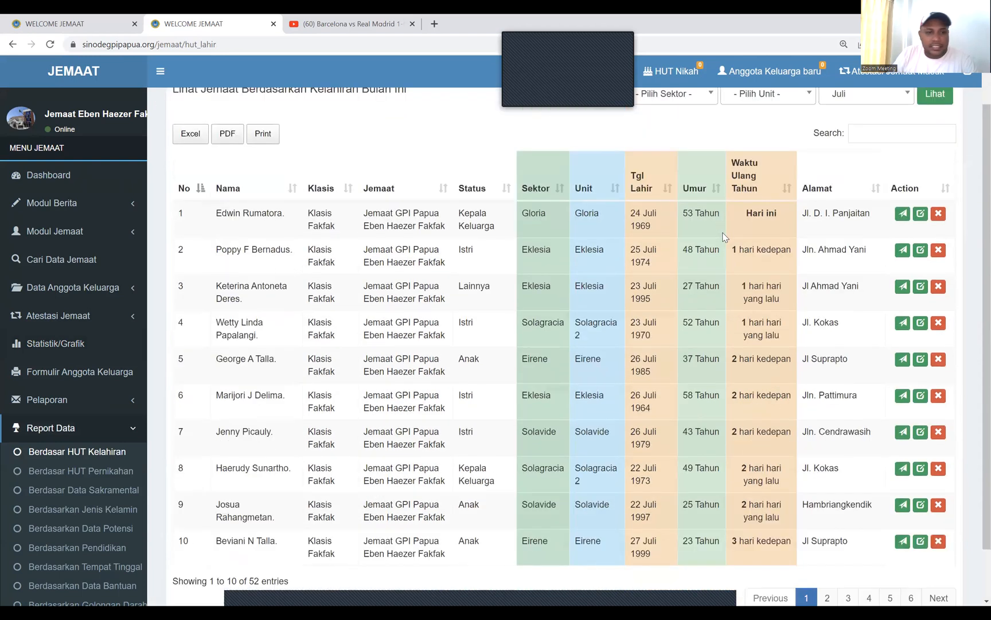
click(123, 474)
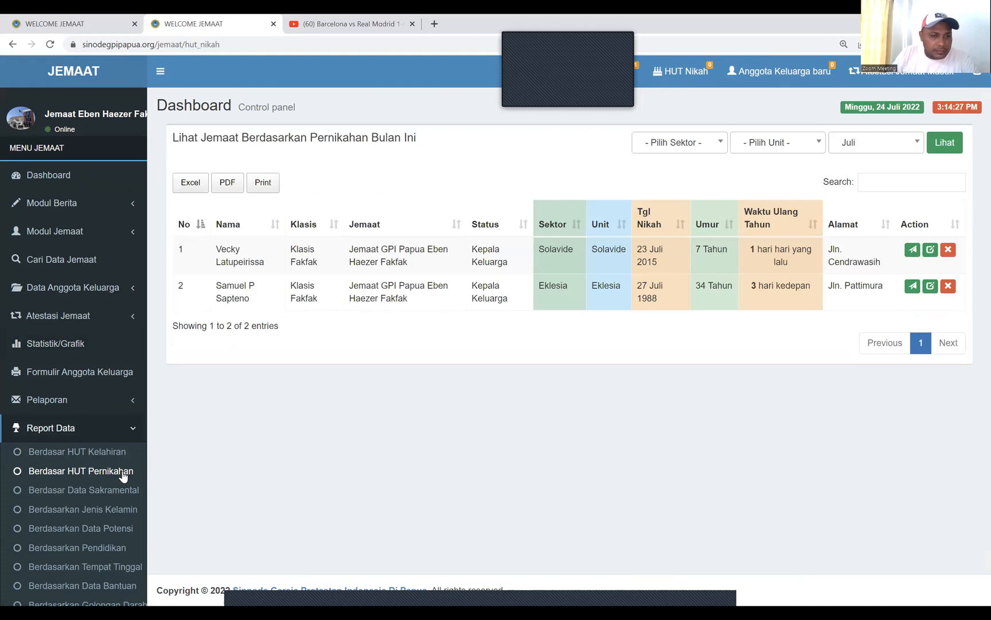
click(118, 493)
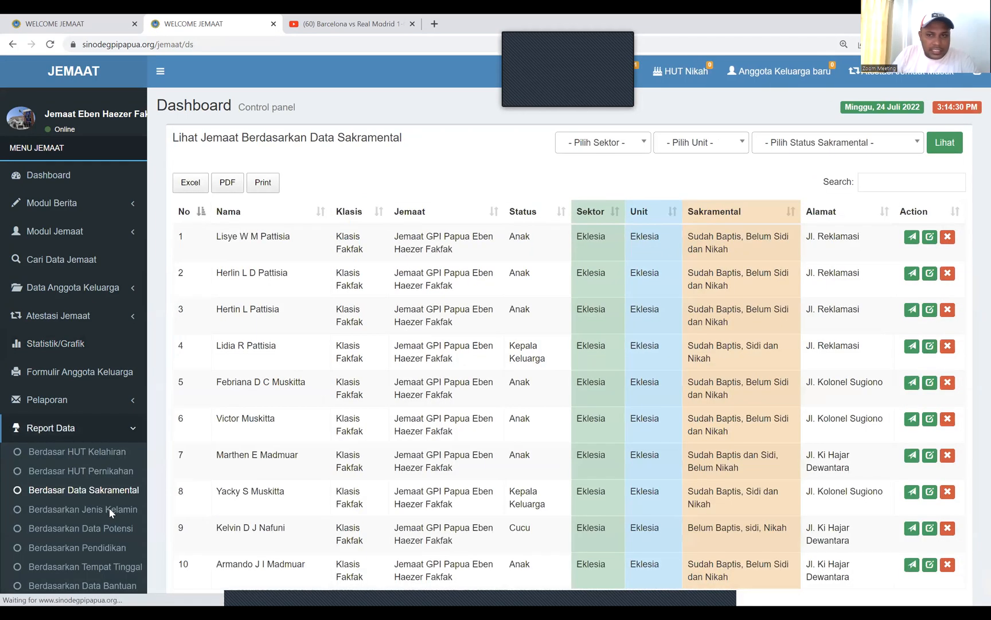
Review the Data Potensi, Pendidikan, Tempat Tinggal and Golongan Darah reports, then collapse Report Data
click(108, 530)
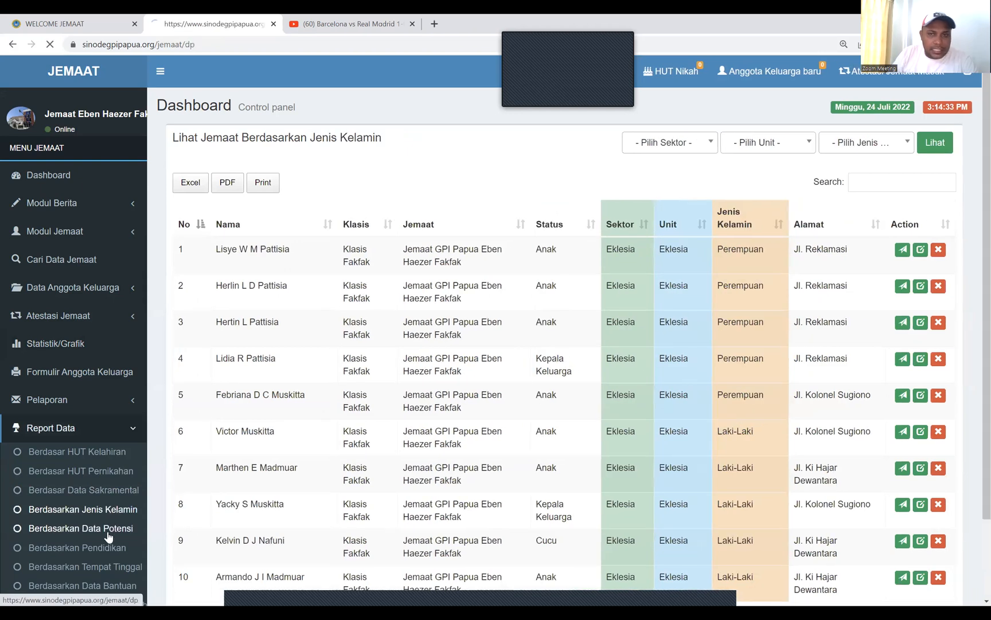
click(105, 549)
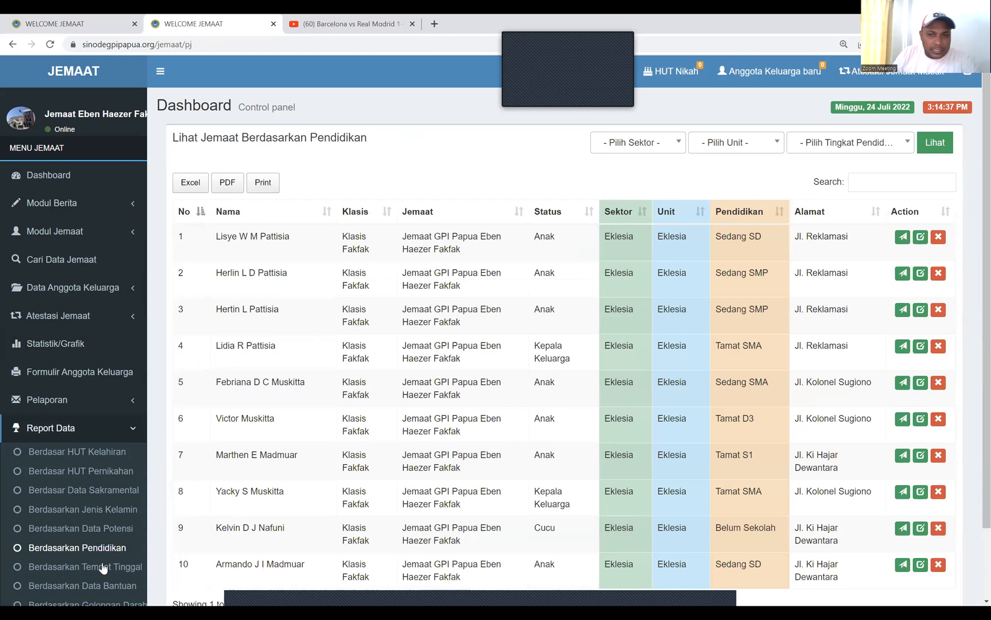
click(103, 567)
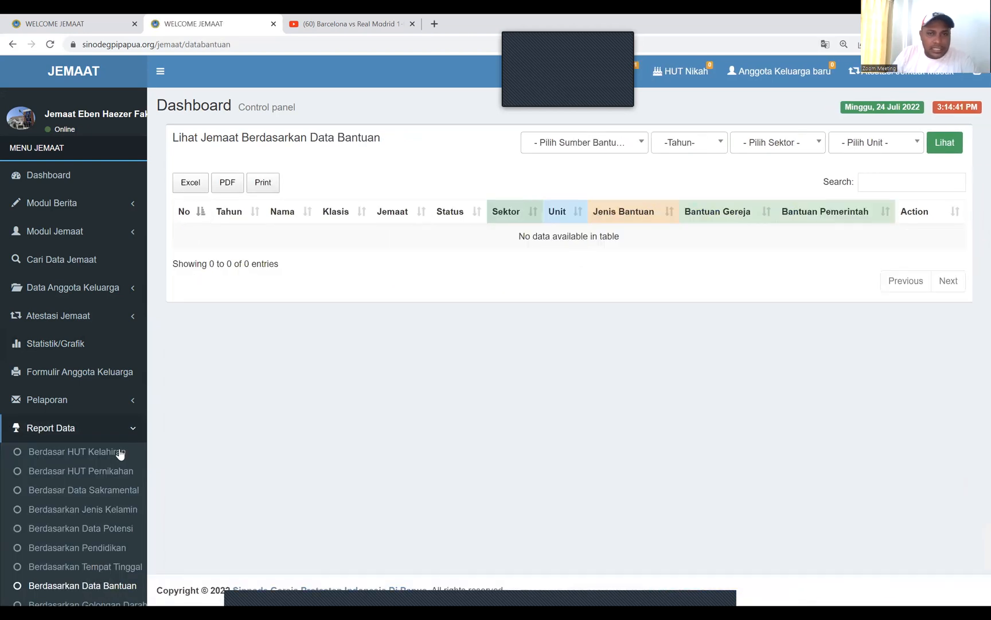
scroll(120, 454, down, 3)
click(119, 454)
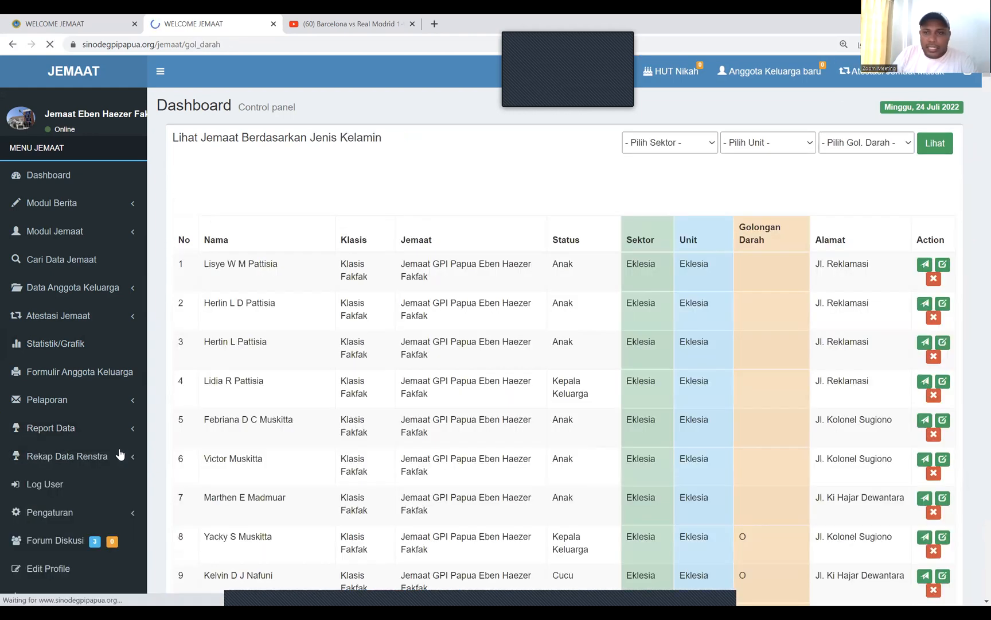
scroll(120, 455, down, 2)
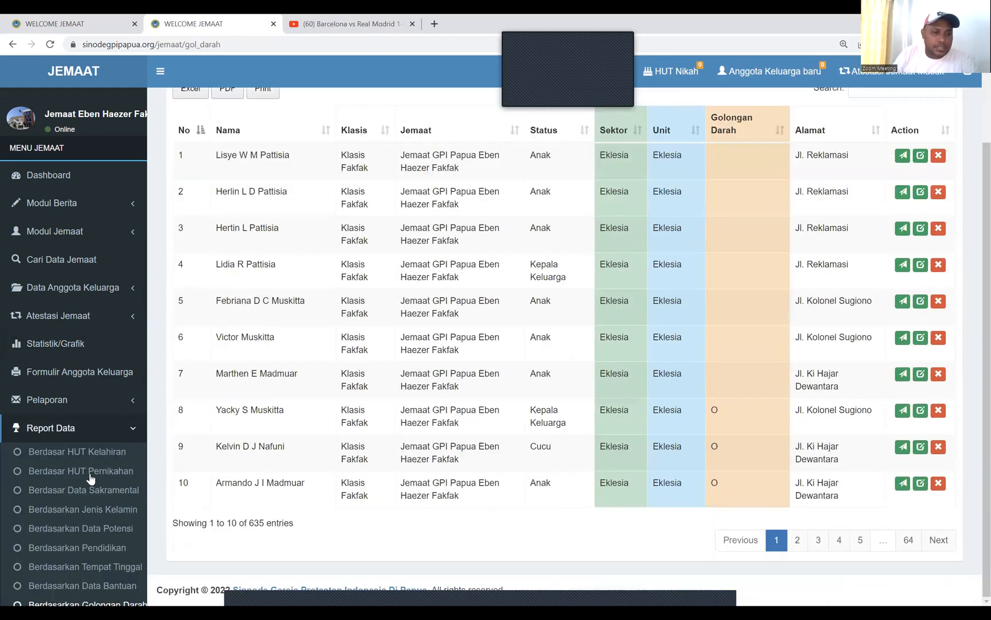
scroll(108, 460, down, 6)
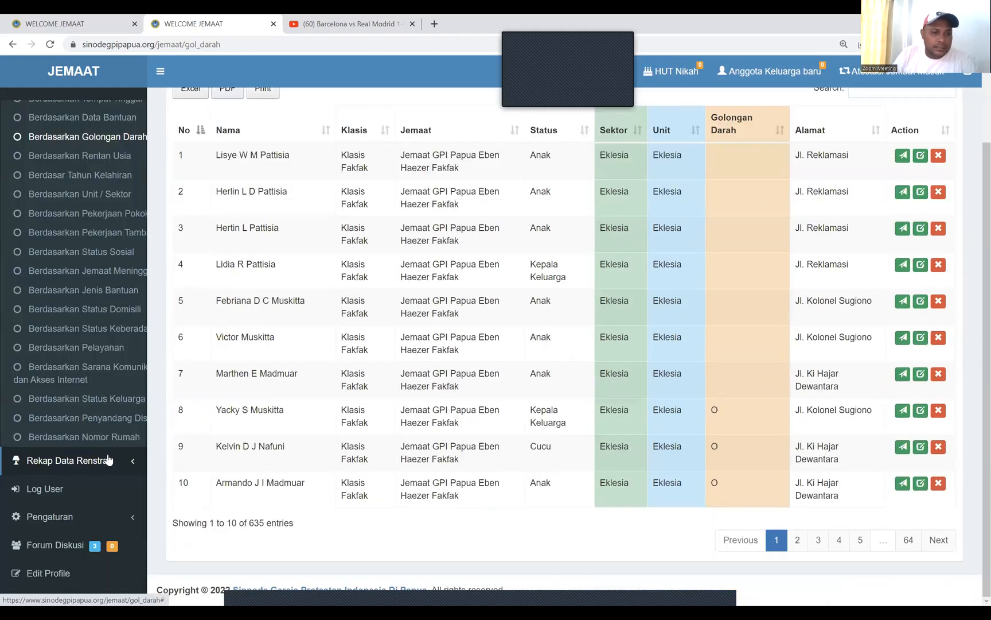
scroll(125, 438, up, 10)
click(129, 434)
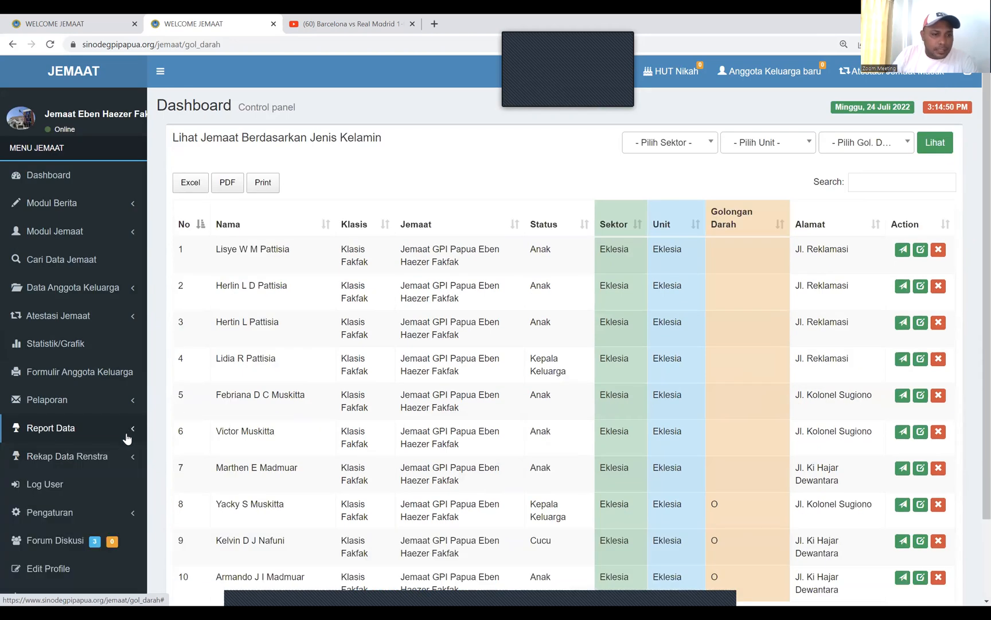
Browse the Rekap Data Renstra recaps by Sektor, Sektor & Unit, and Unit
click(105, 456)
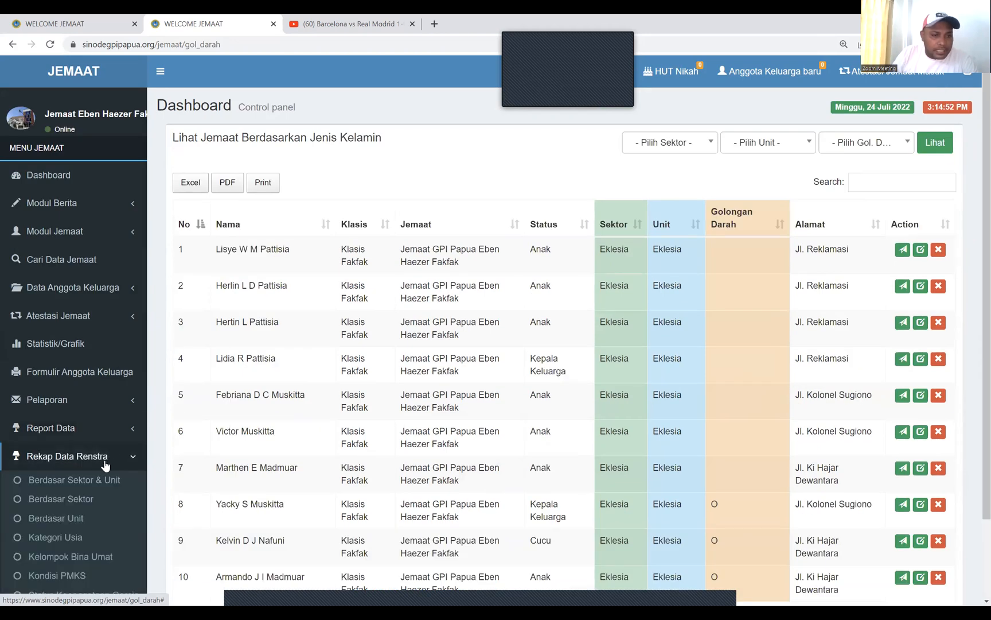
click(82, 503)
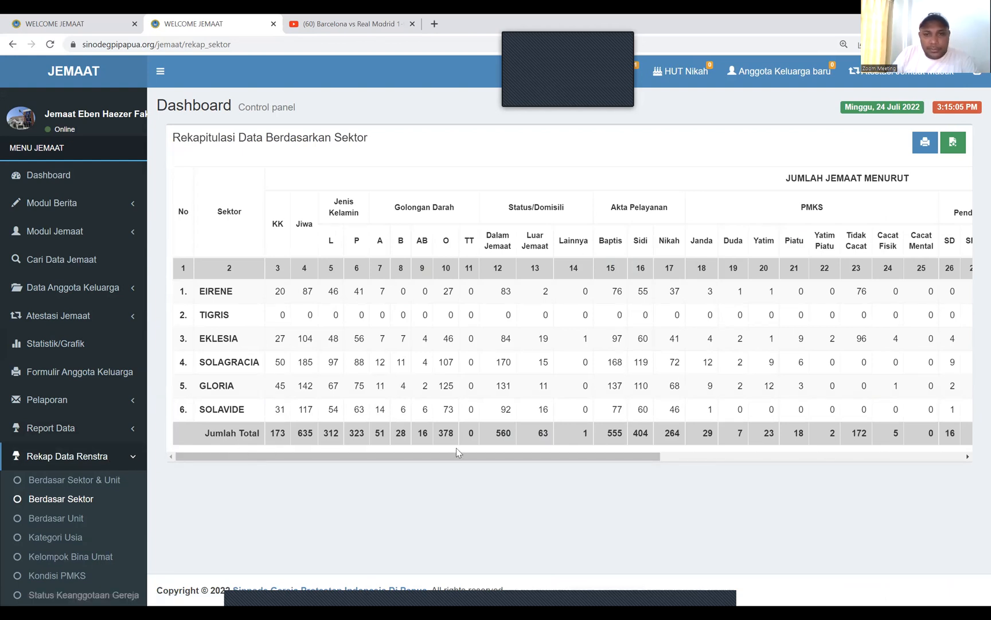
drag(395, 457, 168, 484)
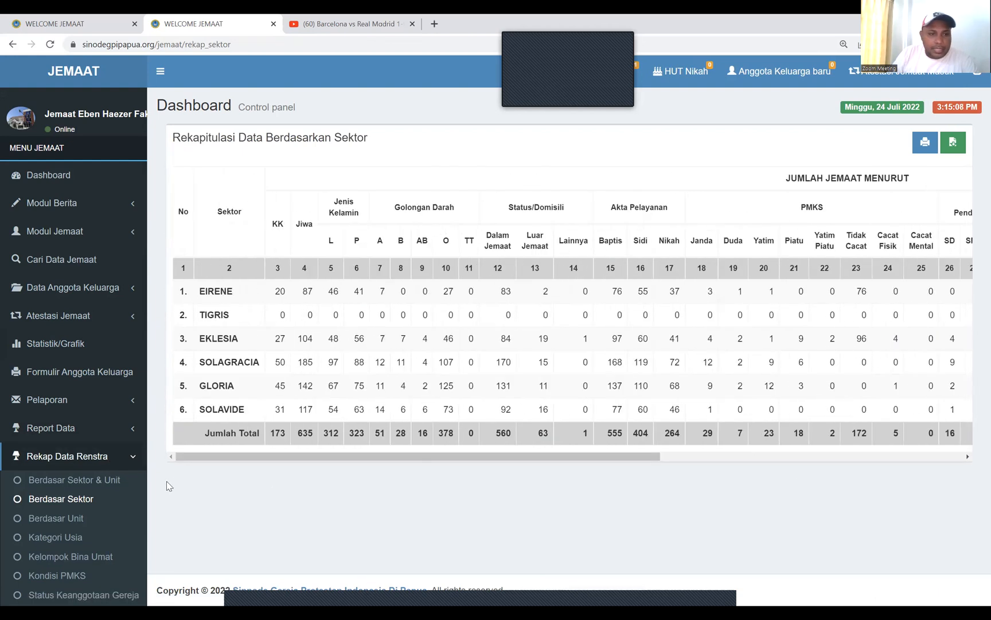
click(85, 481)
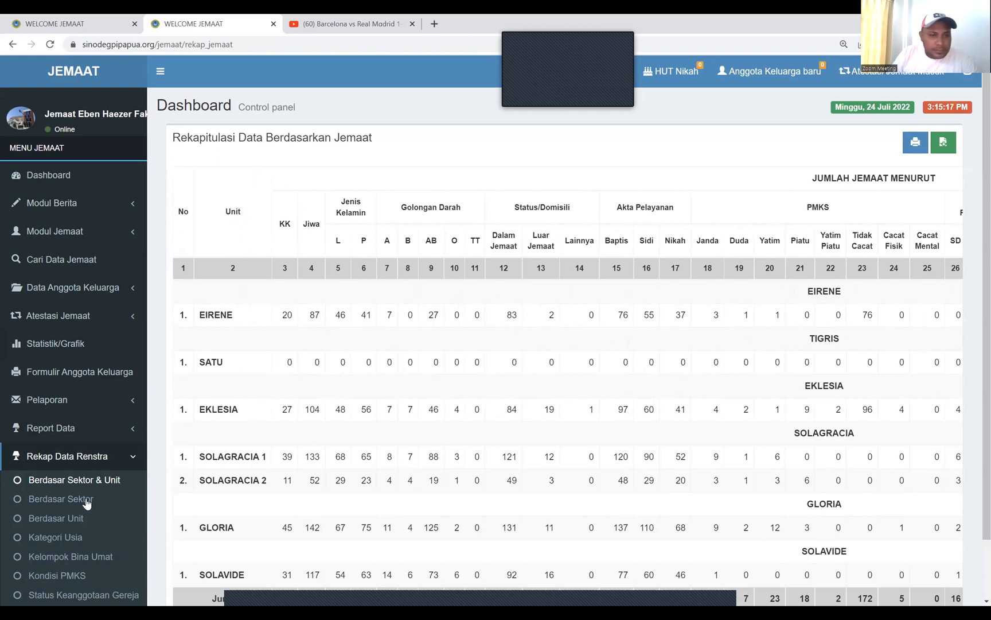
click(86, 500)
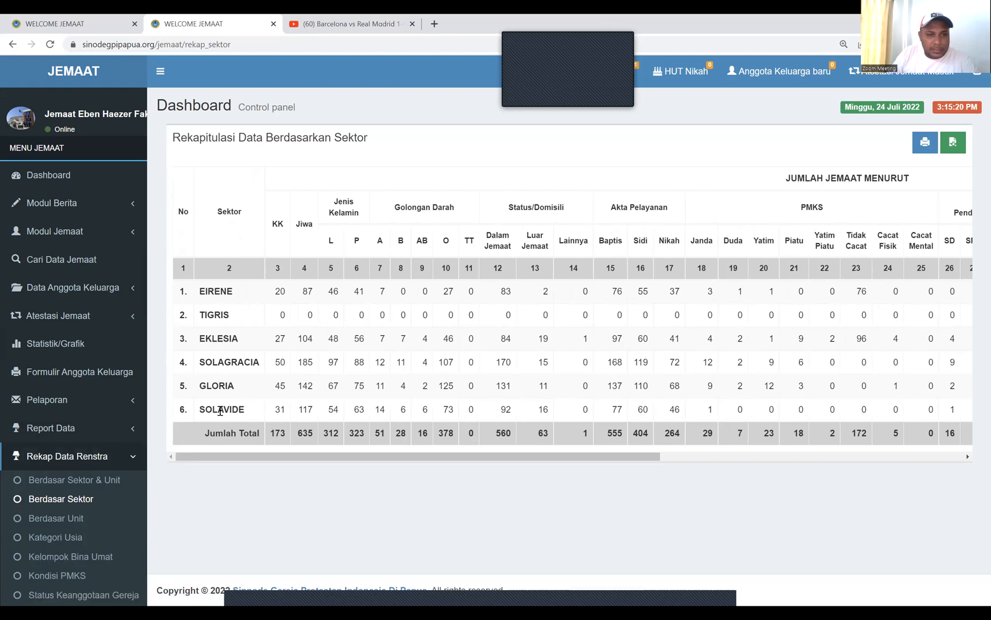
click(71, 519)
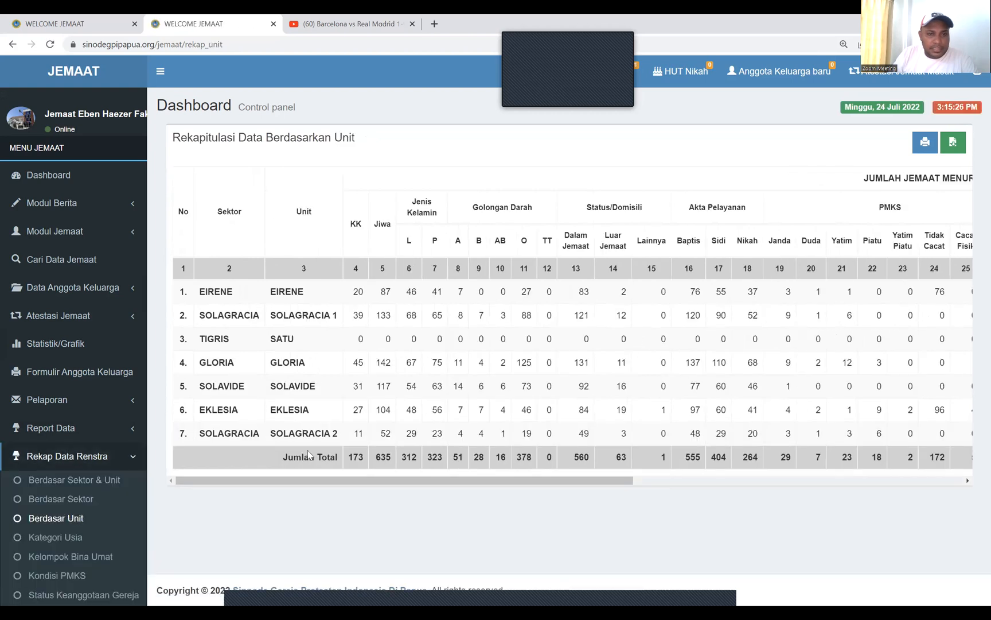
Show the Kategori Usia recap and scroll through its Laki-Laki/Perempuan stacked bar chart
click(78, 538)
scroll(610, 284, down, 2)
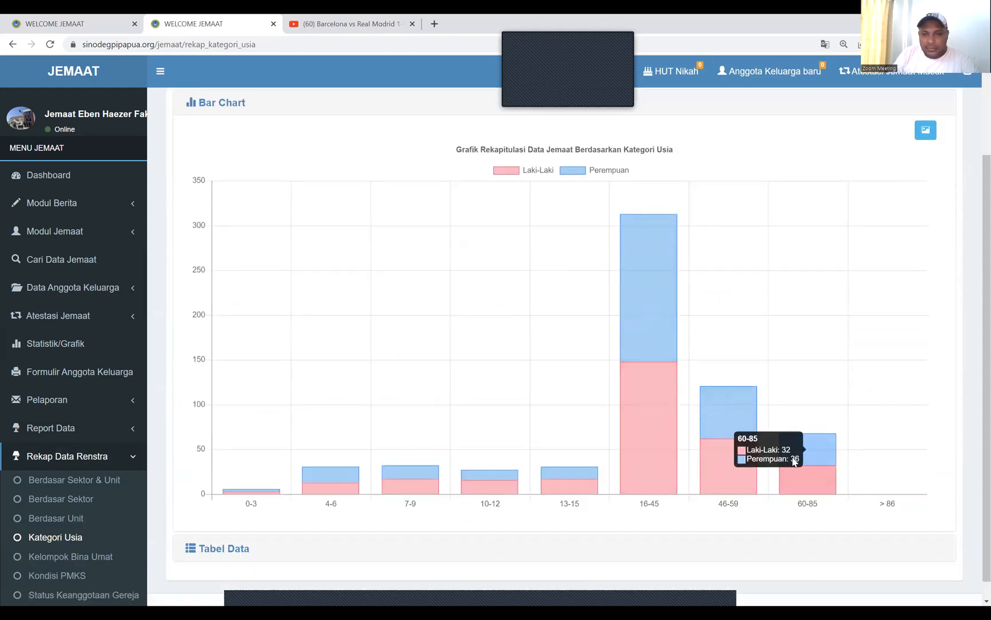
scroll(148, 442, down, 1)
scroll(148, 442, down, 1)
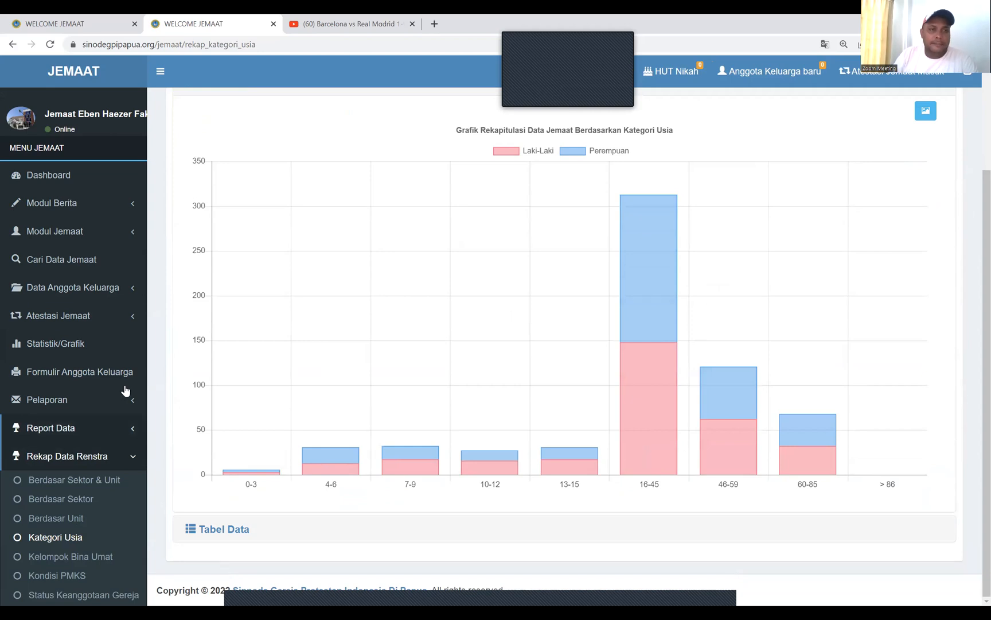
scroll(125, 385, up, 3)
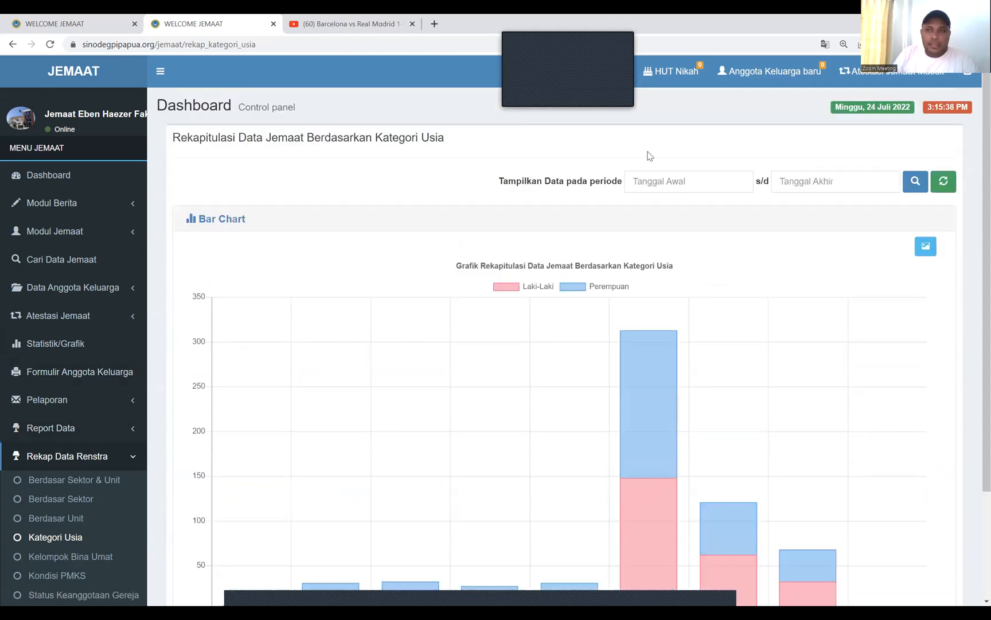
scroll(102, 216, down, 3)
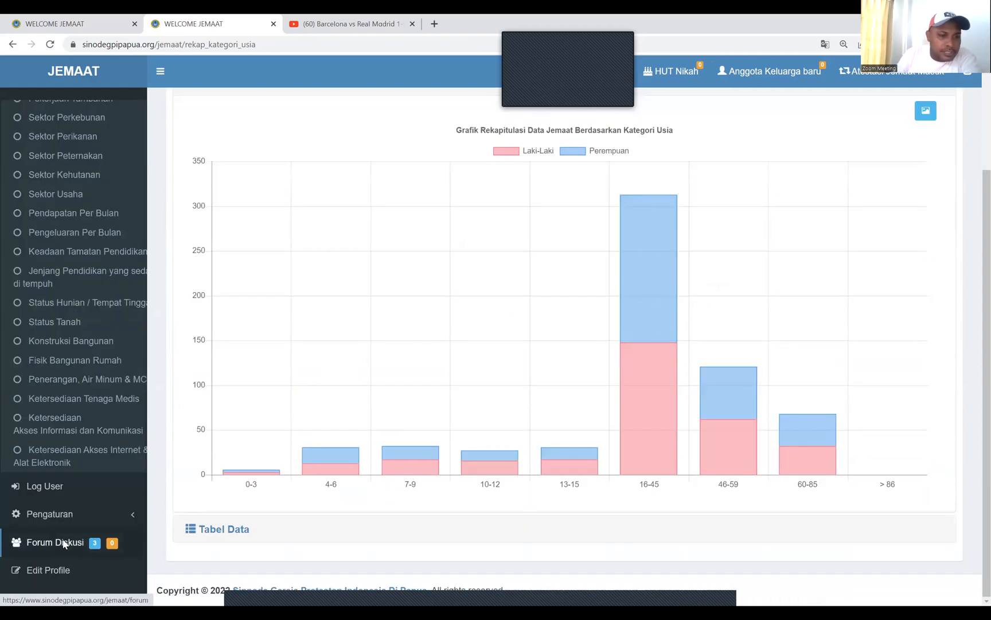
From Forum Diskusi, open the Buat Topic form and focus its Judul and Isi Topic fields
click(63, 543)
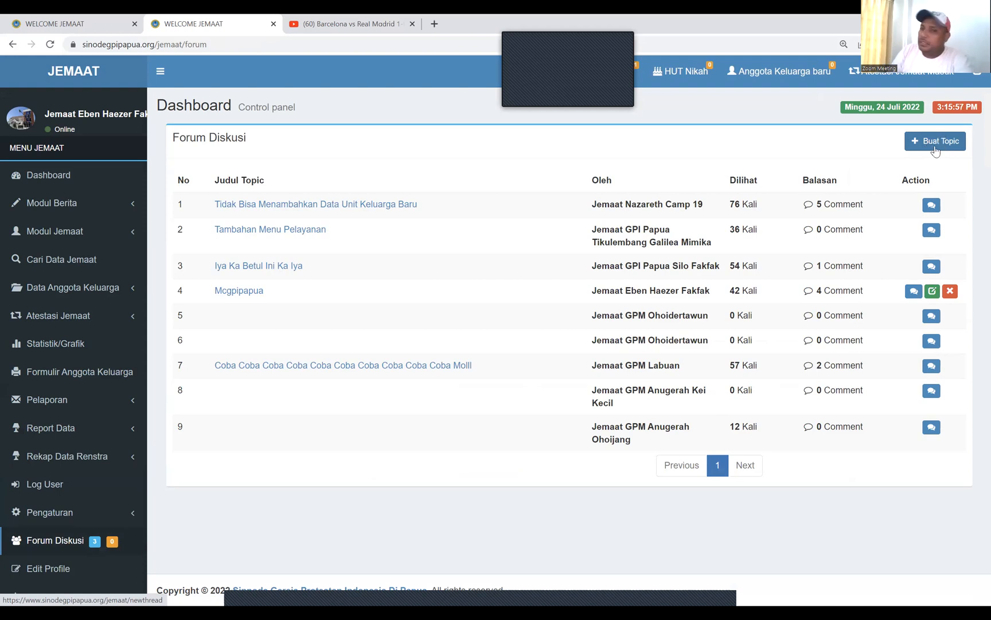
click(935, 144)
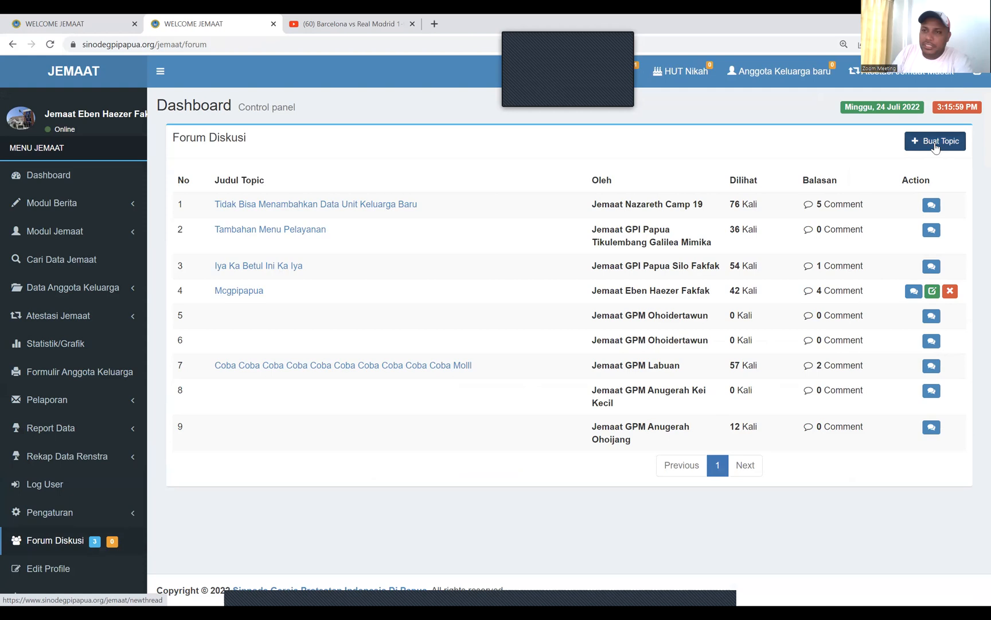
click(385, 180)
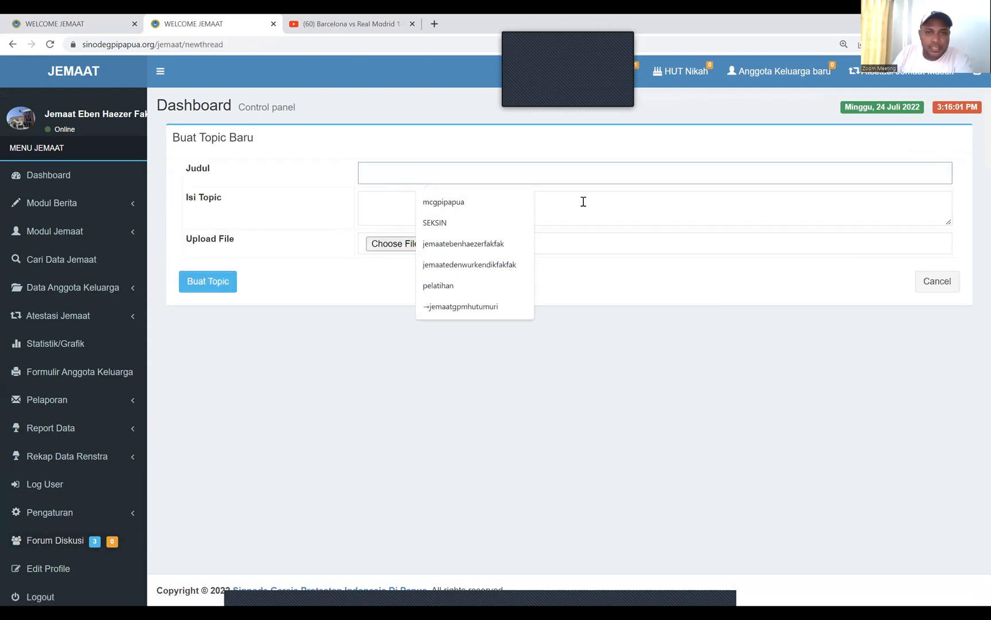
click(605, 208)
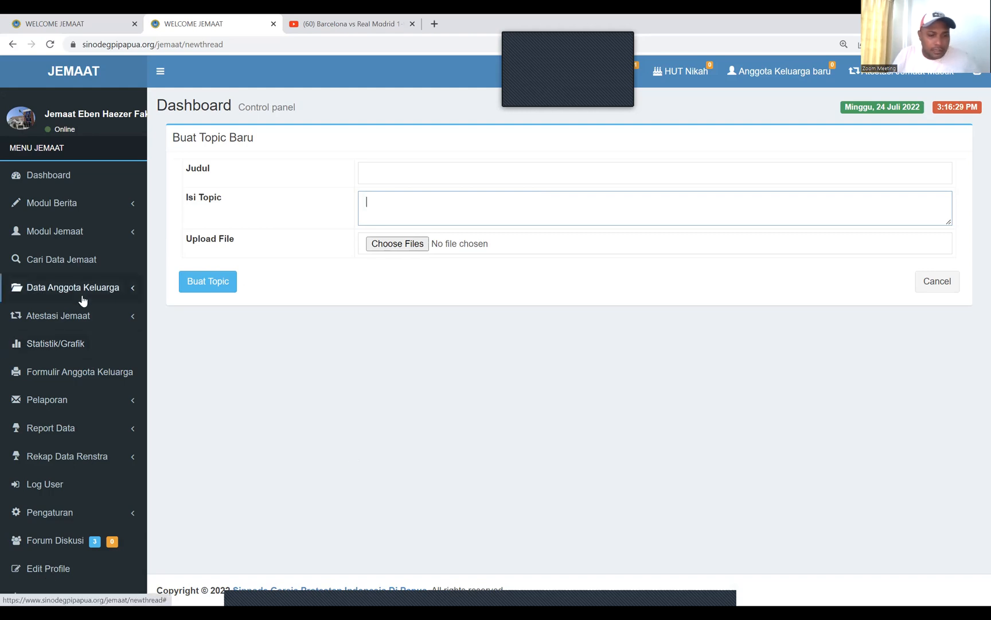
key(ctrl+minus)
Inspect the Edit Profile fields: Username, Password, Nama Lengkap, Alamat Email, No Telepon, leaving them unchanged
click(55, 522)
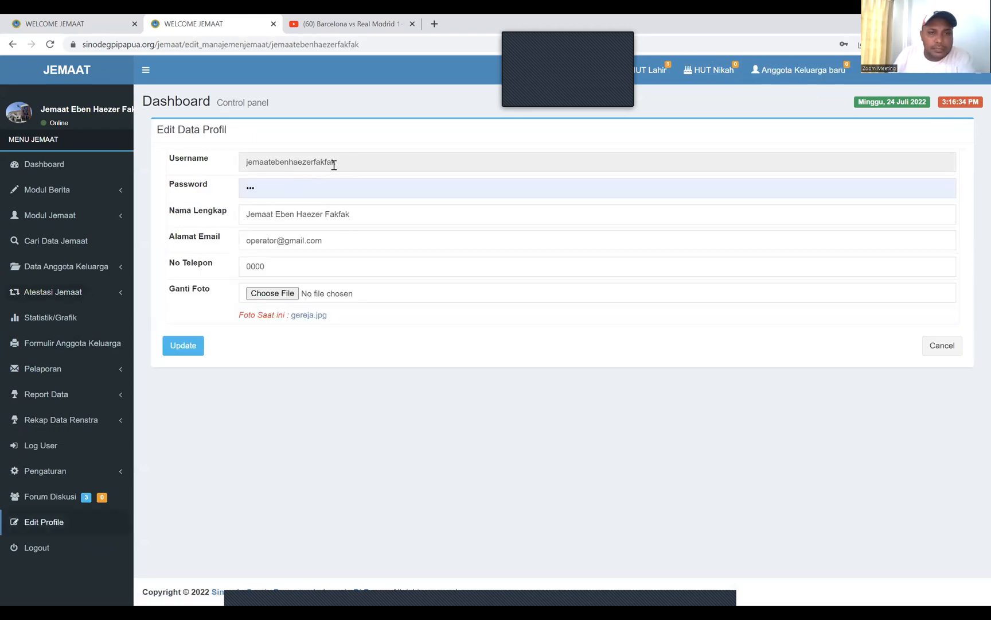
click(355, 163)
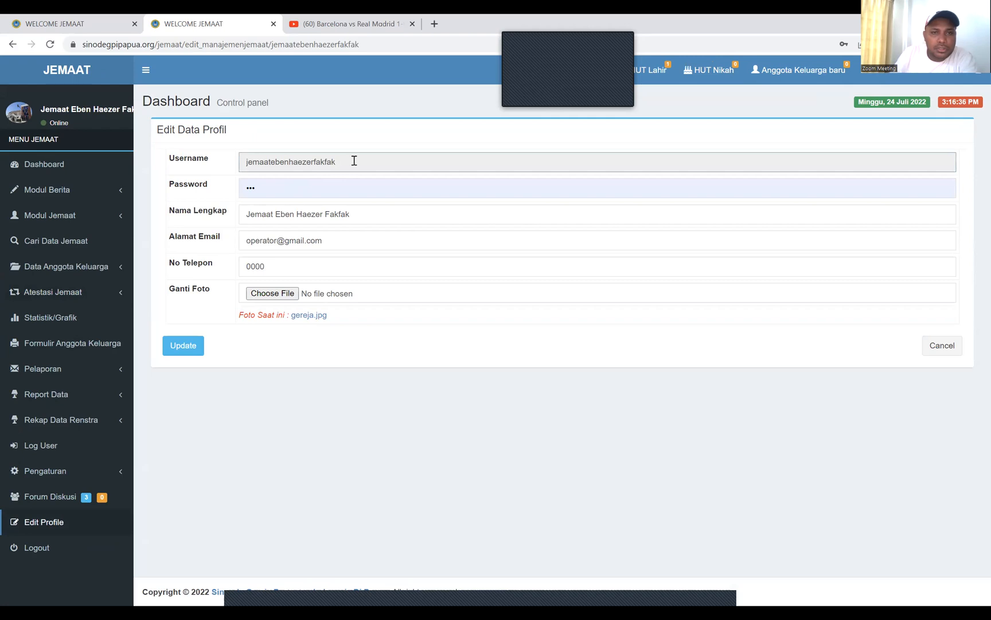
double_click(288, 163)
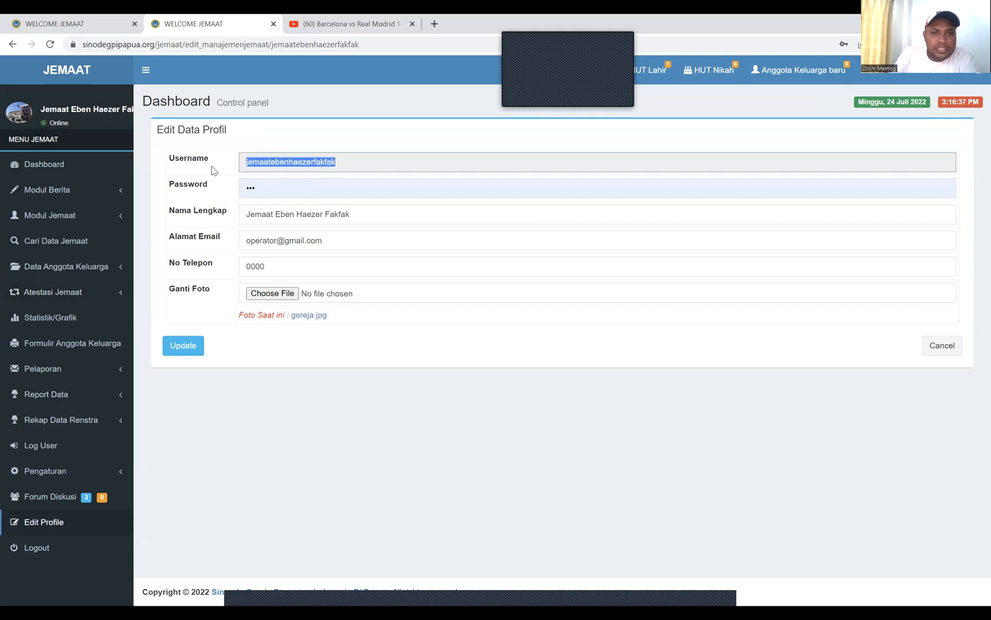
click(349, 162)
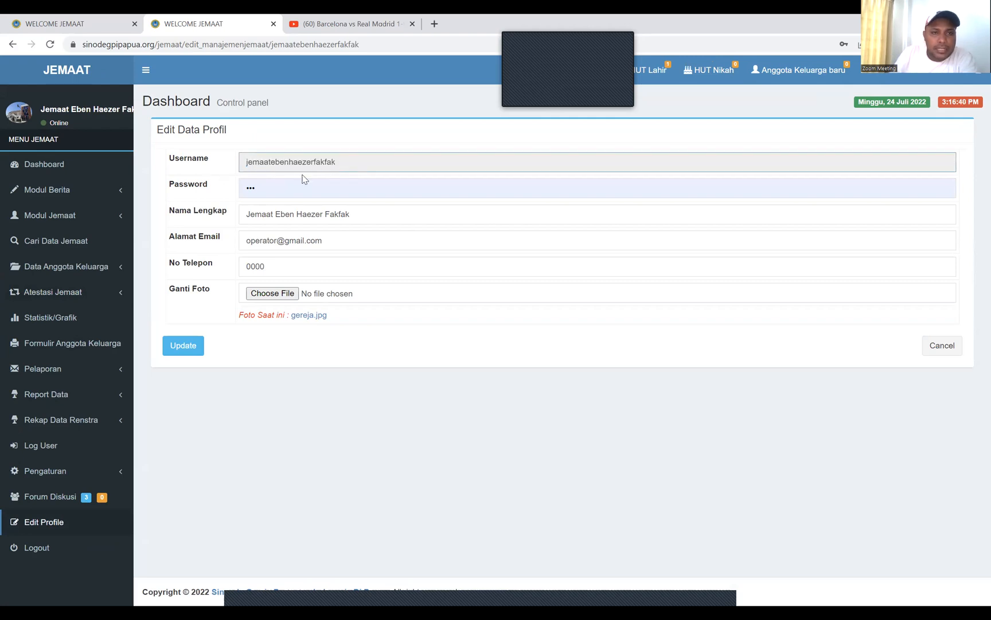
click(269, 189)
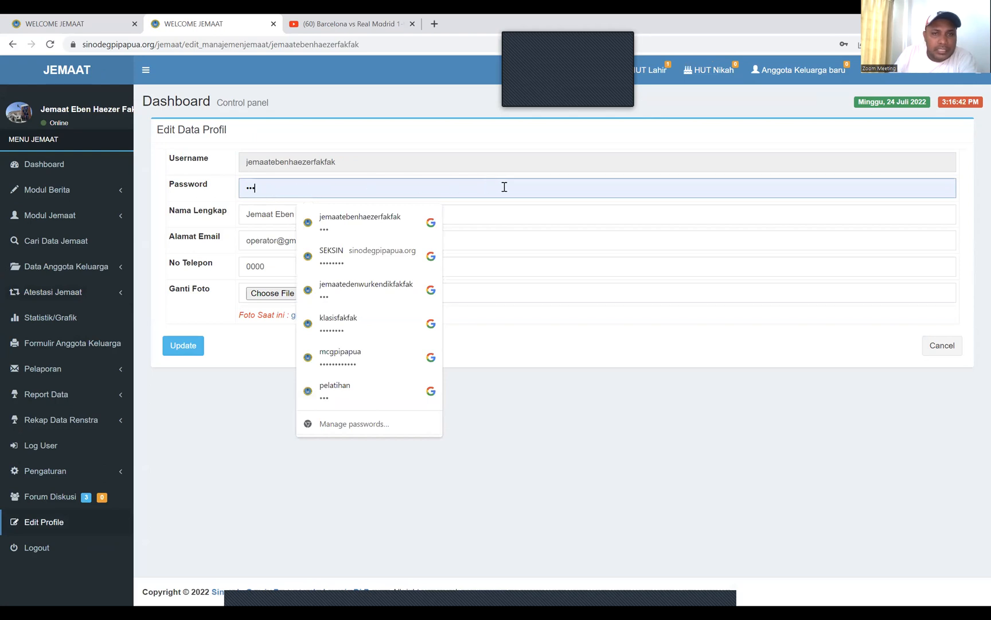
click(414, 217)
drag(414, 217, 198, 225)
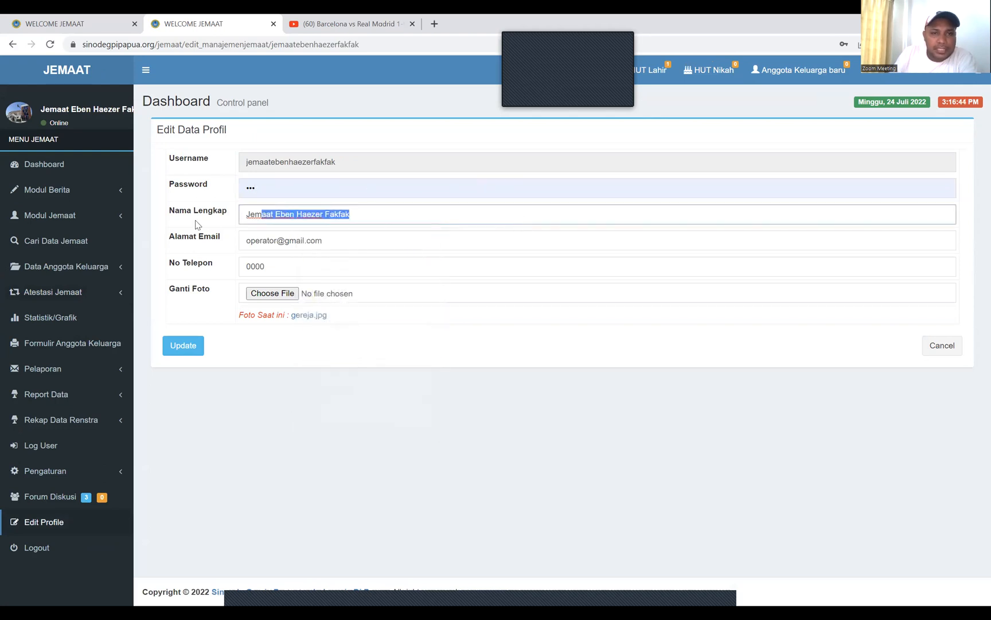
click(341, 240)
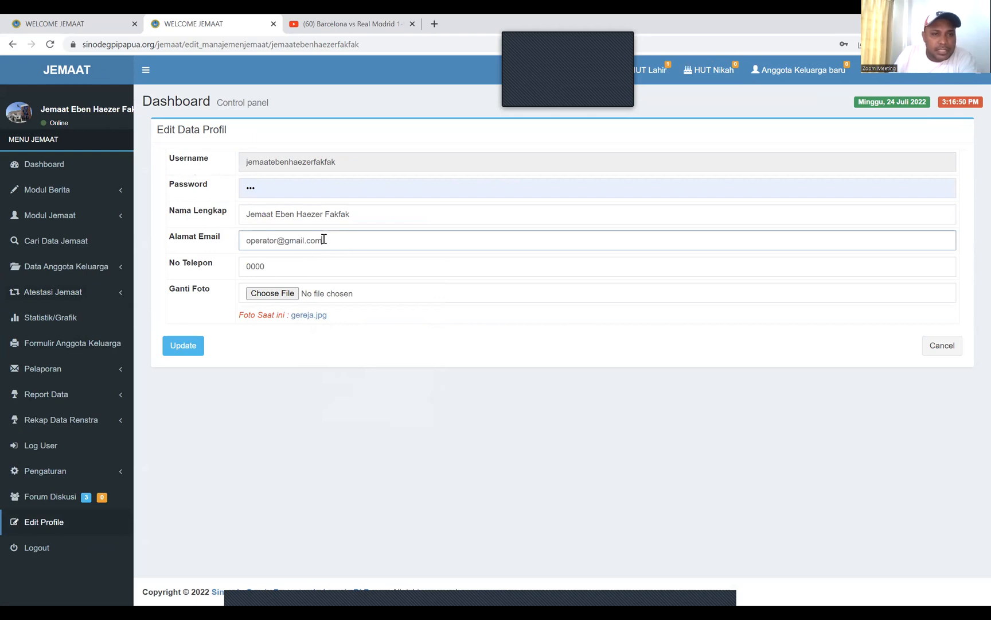
click(283, 268)
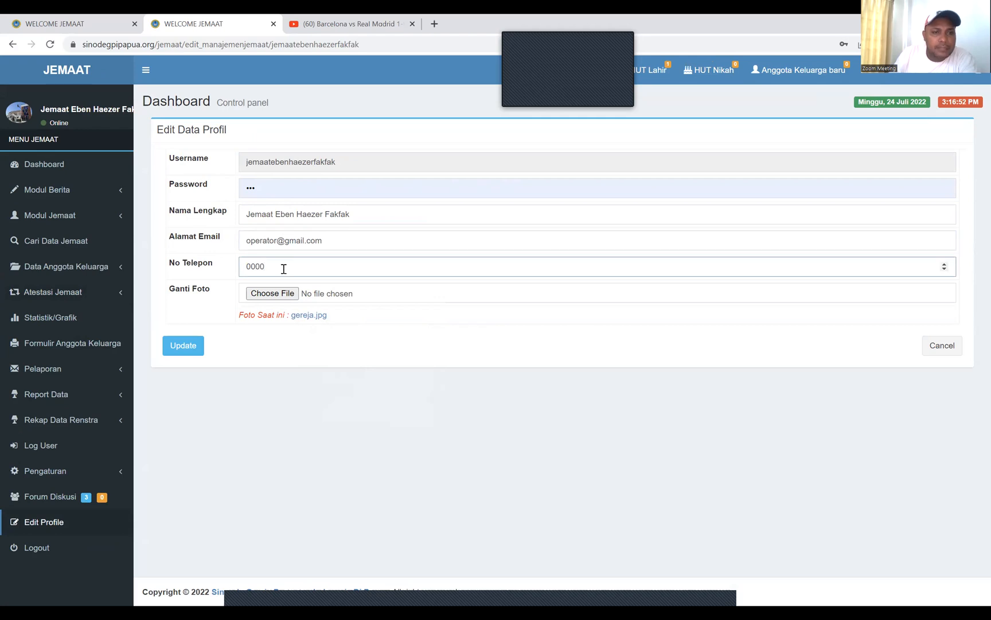